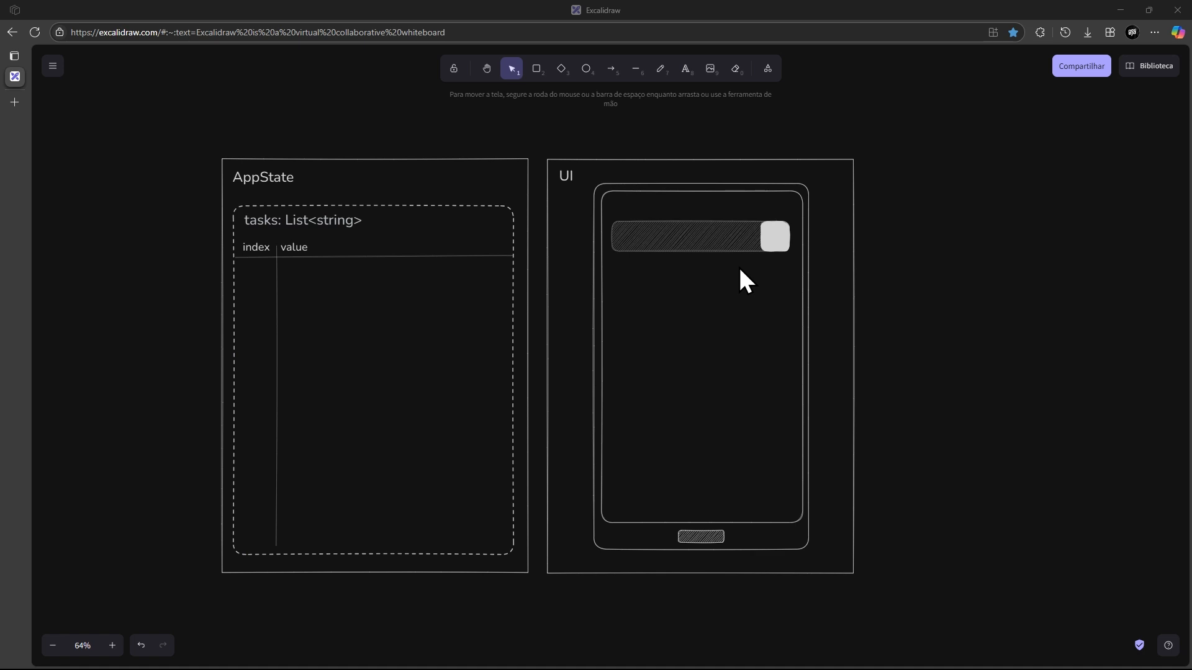
# Examine the AppState frame's tasks table and the phone mockup in the UI frame
pyautogui.scroll(1, 647, 293)
pyautogui.moveTo(537, 306); pyautogui.dragTo(594, 338)
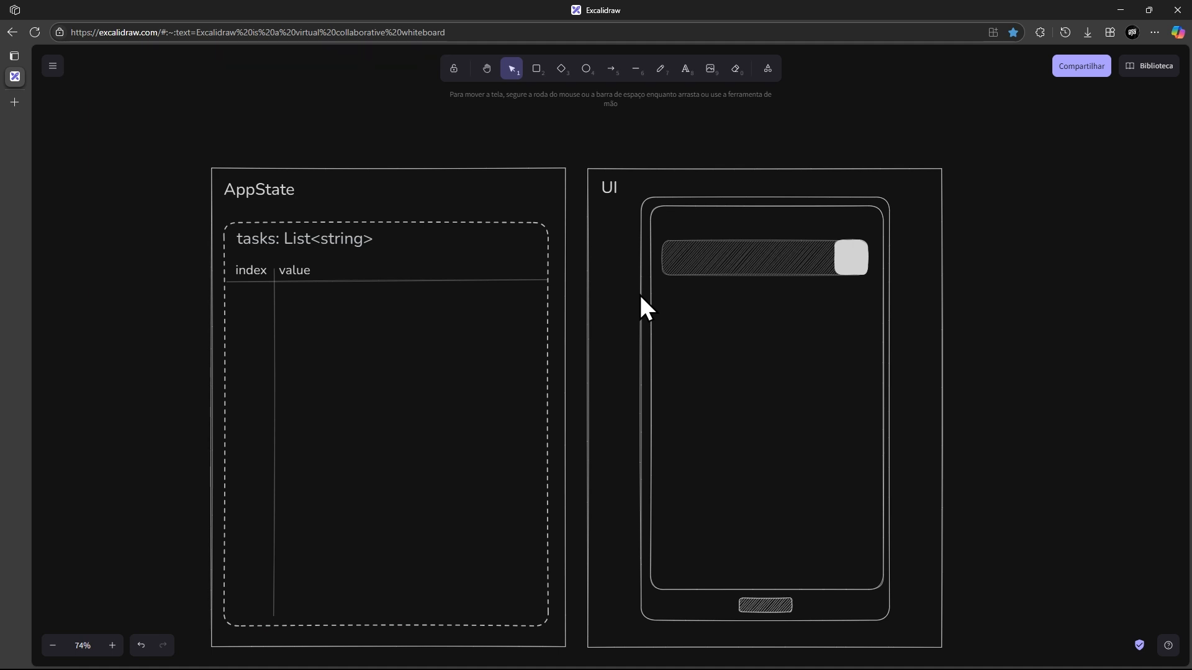
pyautogui.moveTo(657, 295); pyautogui.dragTo(603, 258)
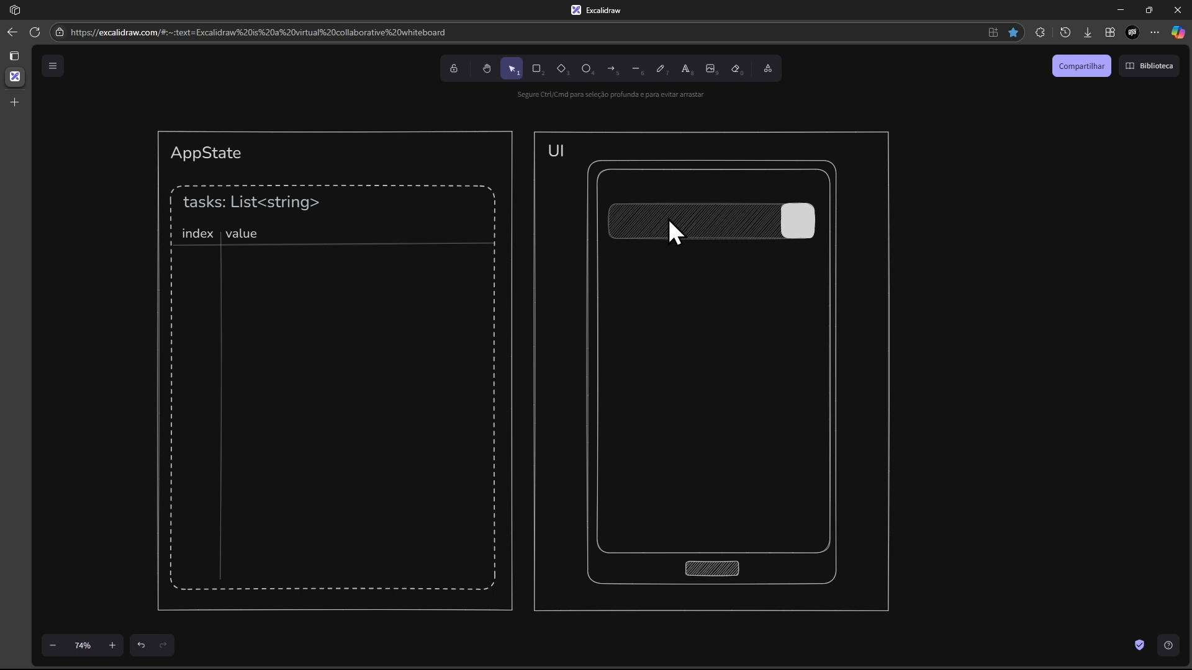
pyautogui.moveTo(609, 205)
pyautogui.mouseDown()
pyautogui.moveTo(763, 269)
pyautogui.moveTo(787, 247)
pyautogui.moveTo(745, 217)
pyautogui.mouseUp()
pyautogui.moveTo(627, 215)
pyautogui.mouseDown()
pyautogui.moveTo(721, 221)
pyautogui.moveTo(698, 228)
pyautogui.moveTo(736, 219)
pyautogui.moveTo(805, 237)
pyautogui.moveTo(737, 273)
pyautogui.mouseUp()
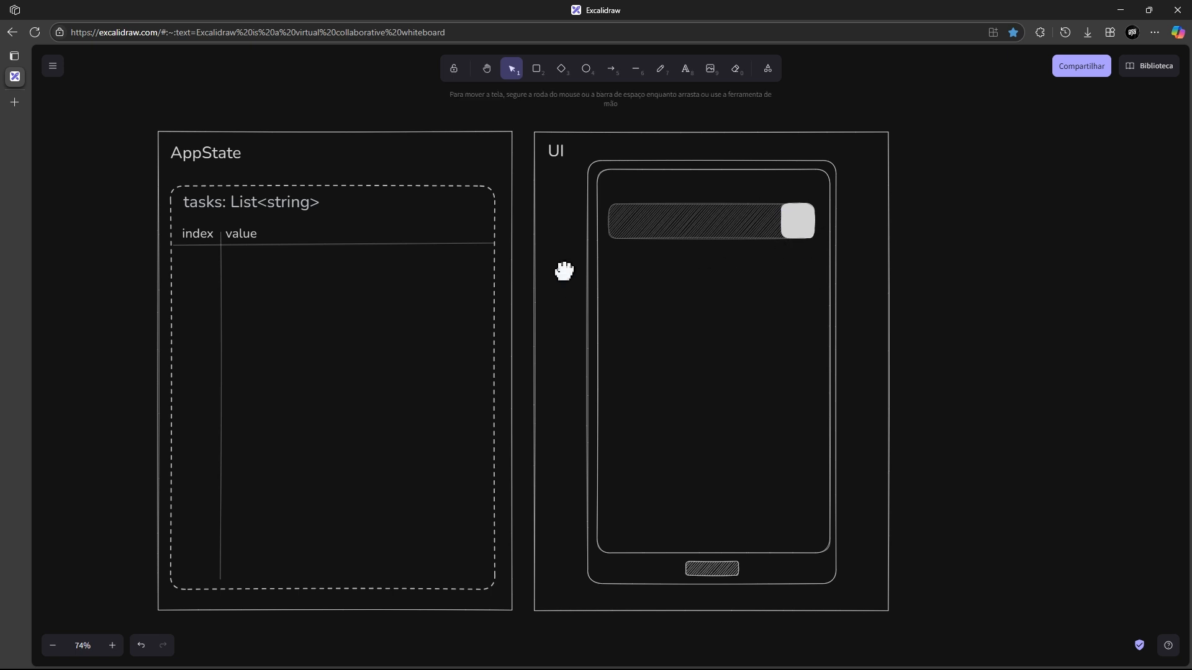
pyautogui.moveTo(563, 269); pyautogui.dragTo(633, 287)
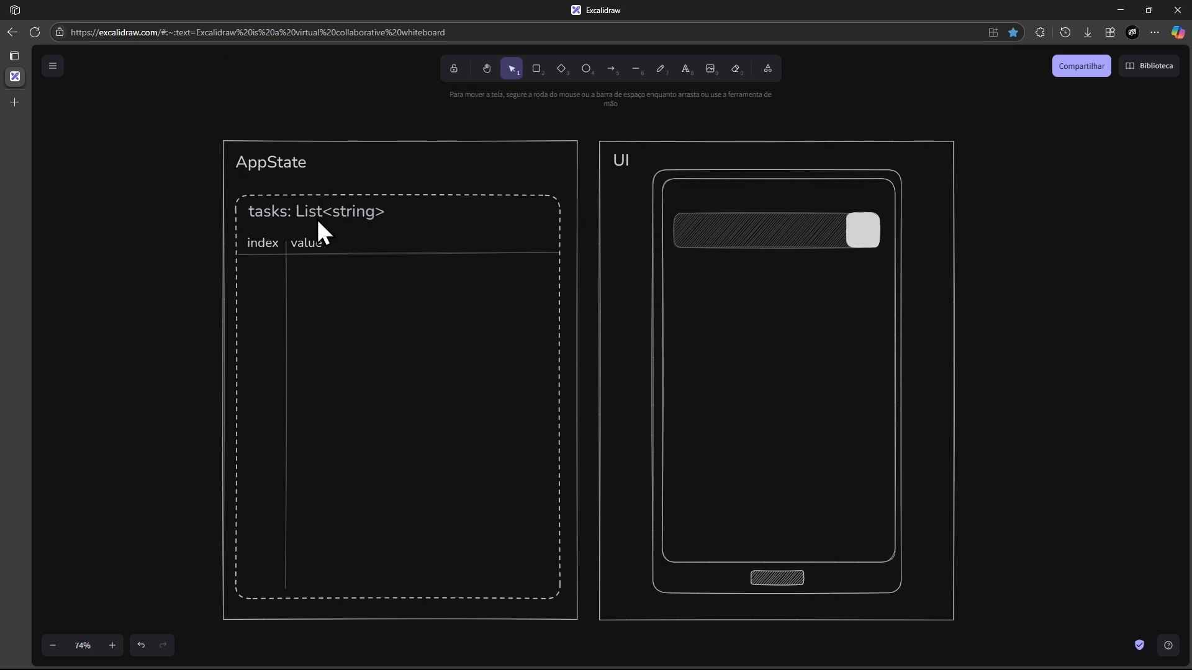
pyautogui.moveTo(232, 196); pyautogui.dragTo(562, 597)
pyautogui.moveTo(693, 302); pyautogui.dragTo(843, 304)
pyautogui.moveTo(711, 374); pyautogui.dragTo(819, 376)
pyautogui.moveTo(303, 206); pyautogui.dragTo(324, 224)
pyautogui.moveTo(291, 199); pyautogui.dragTo(375, 221)
# Examine the tasks list's string type, its index and value columns, and the phone mockup's input bar
pyautogui.scroll(-1, 360, 202)
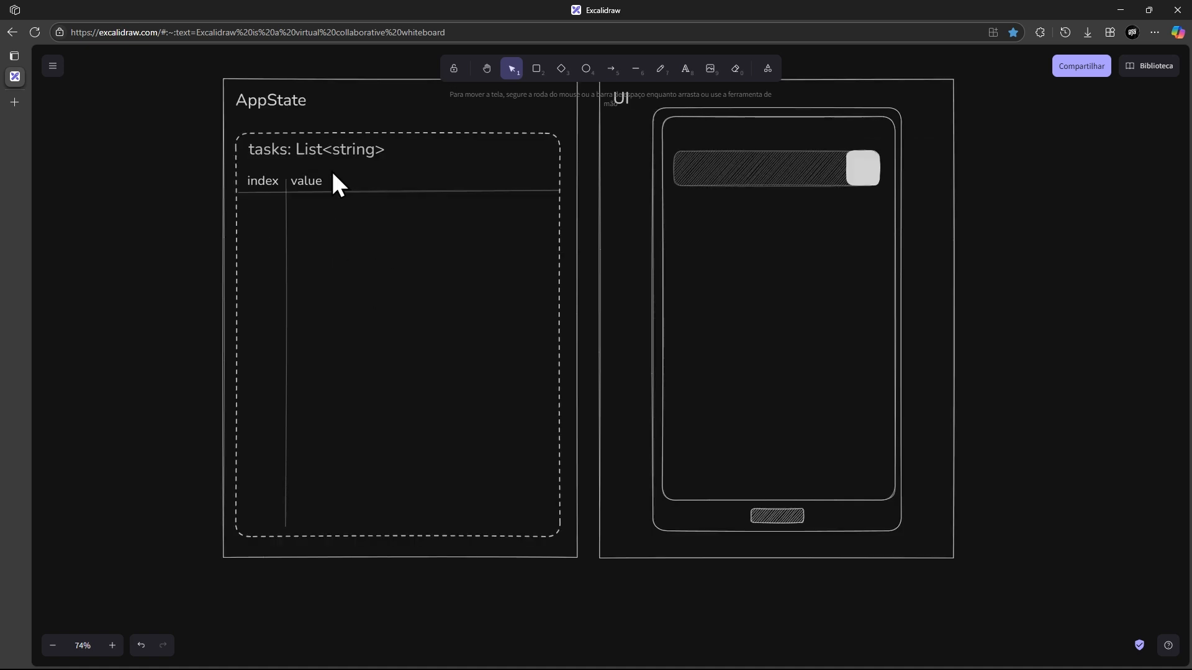
pyautogui.scroll(2, 380, 195)
pyautogui.click(336, 280)
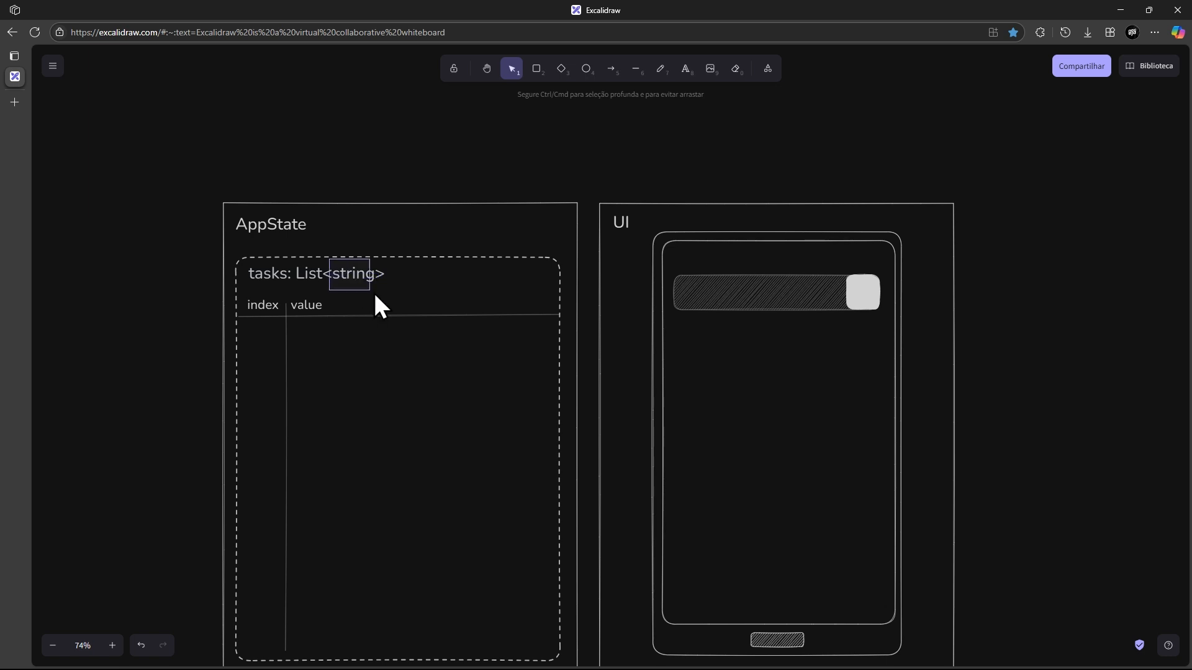
pyautogui.moveTo(373, 294); pyautogui.dragTo(332, 250)
pyautogui.moveTo(264, 325); pyautogui.dragTo(343, 475)
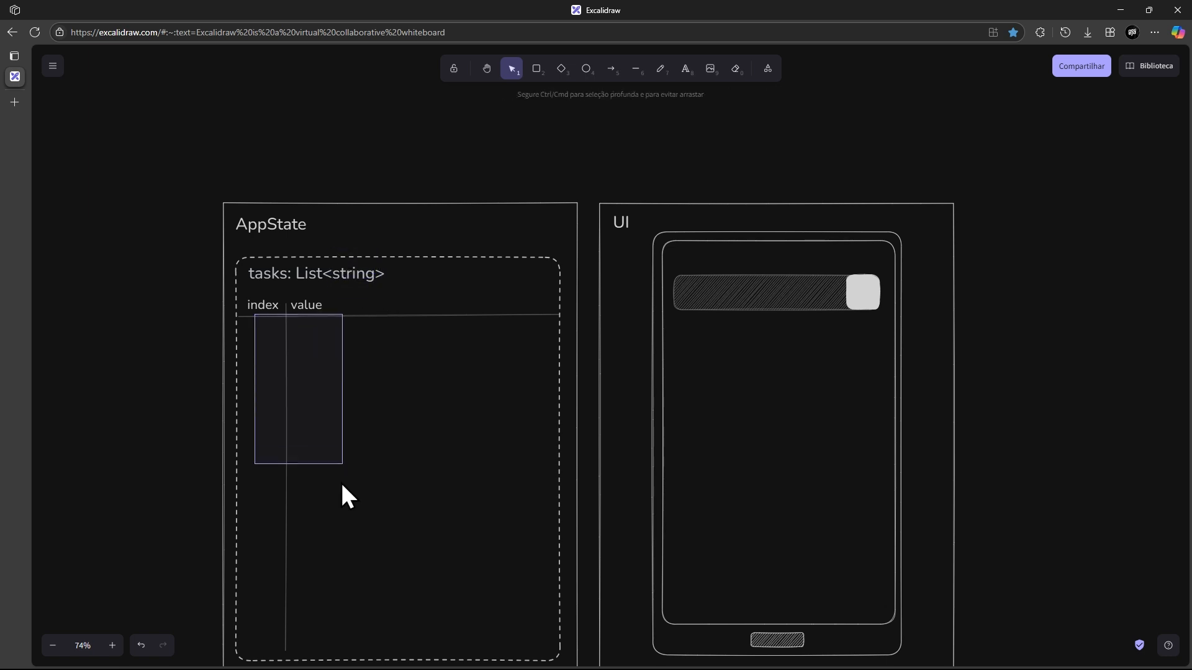
pyautogui.moveTo(267, 325); pyautogui.dragTo(382, 620)
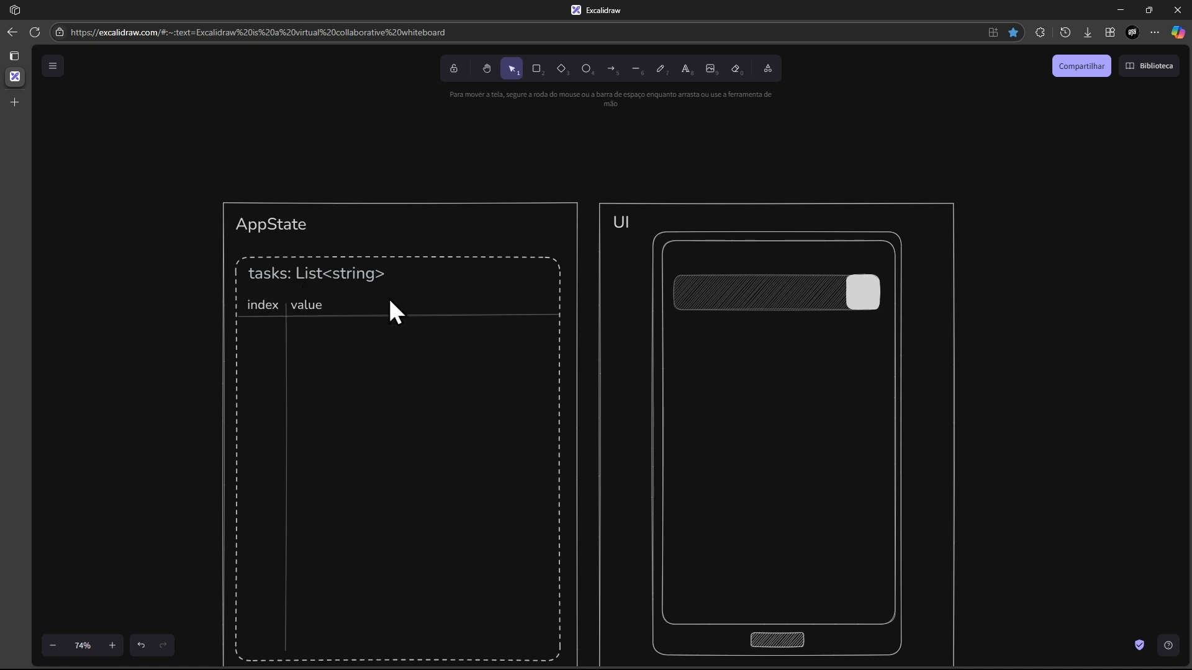
pyautogui.moveTo(304, 296); pyautogui.dragTo(309, 330)
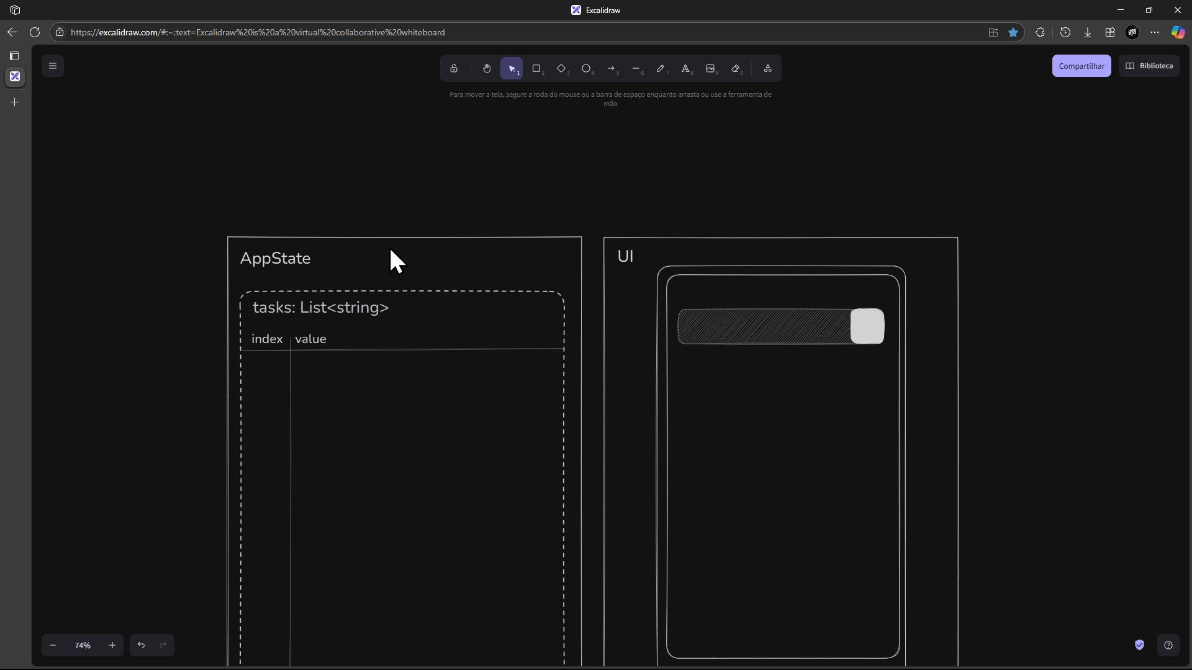
pyautogui.moveTo(493, 364); pyautogui.dragTo(413, 323)
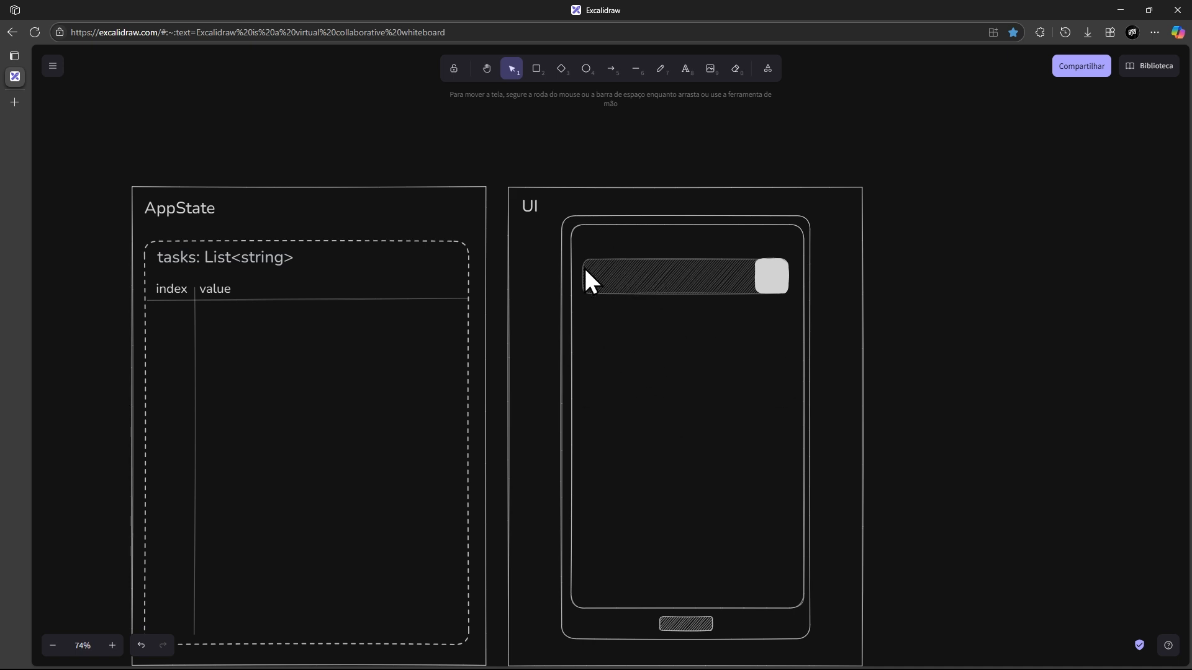
pyautogui.moveTo(613, 267); pyautogui.dragTo(706, 269)
pyautogui.moveTo(588, 251)
pyautogui.mouseDown()
pyautogui.moveTo(758, 304)
pyautogui.moveTo(785, 295)
pyautogui.mouseUp()
pyautogui.moveTo(698, 273)
pyautogui.mouseDown()
pyautogui.moveTo(458, 112)
pyautogui.moveTo(434, 124)
pyautogui.mouseUp()
# Move the task card with the circle from below the frames into the phone mockup, just under the input bar
pyautogui.scroll(-3, 599, 412)
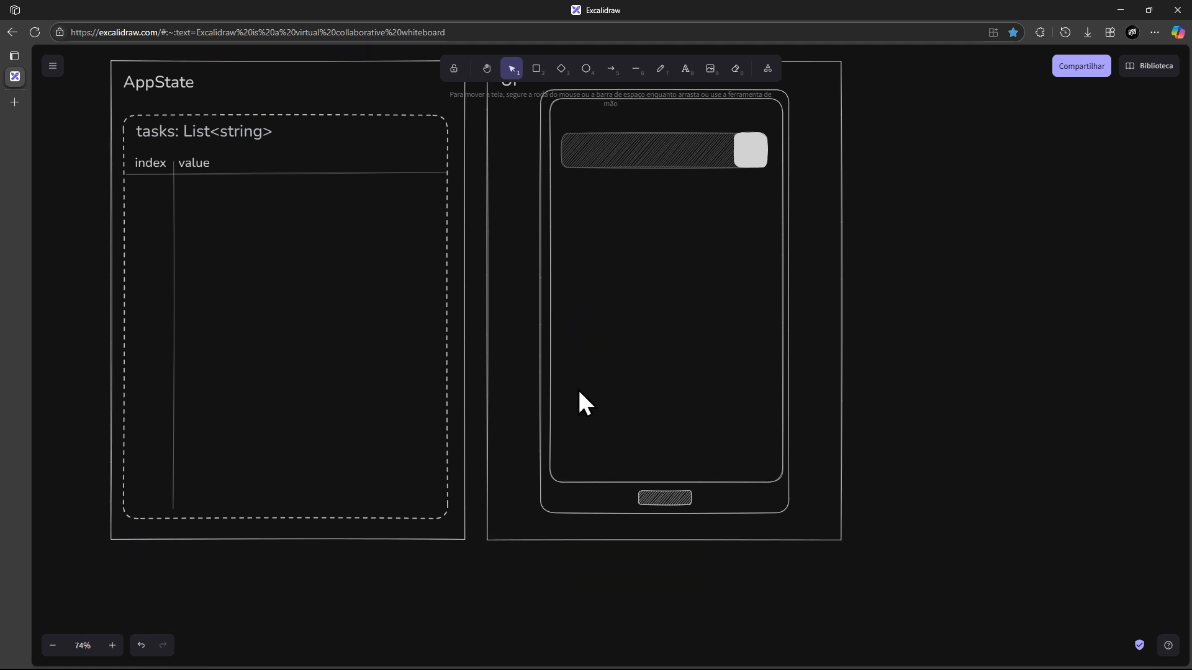
pyautogui.scroll(-4, 574, 381)
pyautogui.moveTo(681, 506); pyautogui.dragTo(711, 213)
pyautogui.scroll(6, 579, 482)
pyautogui.moveTo(745, 449); pyautogui.dragTo(646, 316)
pyautogui.hscroll(-2, 664, 360)
pyautogui.scroll(1, 664, 360)
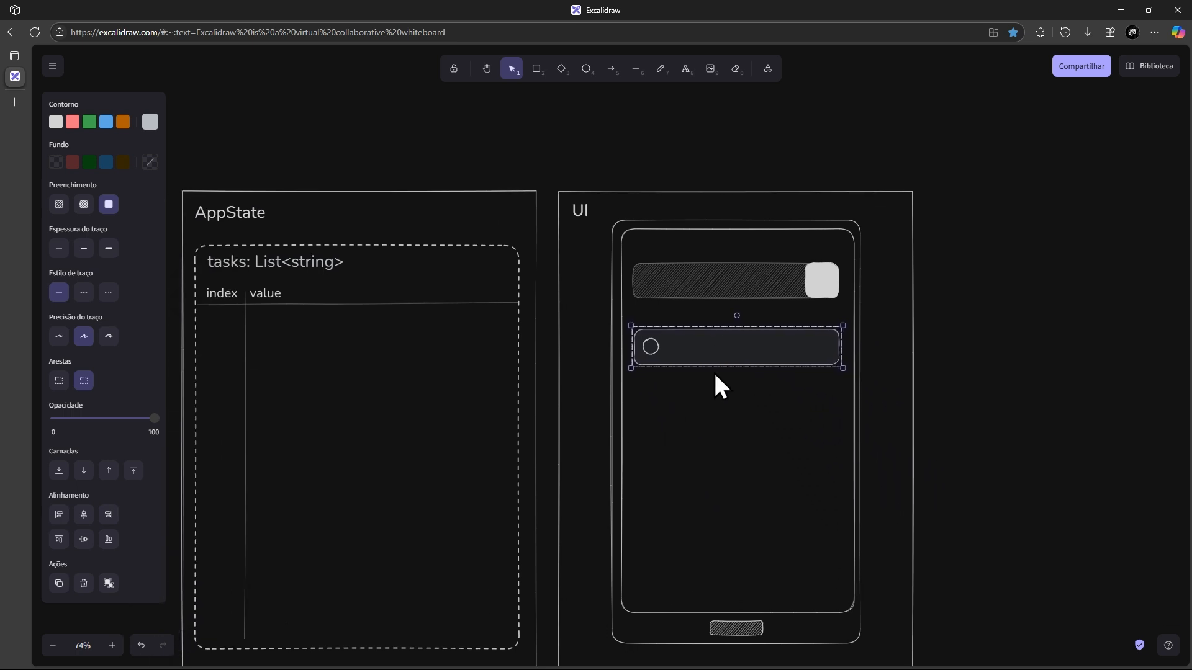
pyautogui.click(797, 414)
pyautogui.moveTo(694, 351); pyautogui.dragTo(694, 351)
pyautogui.hscroll(-1, 720, 455)
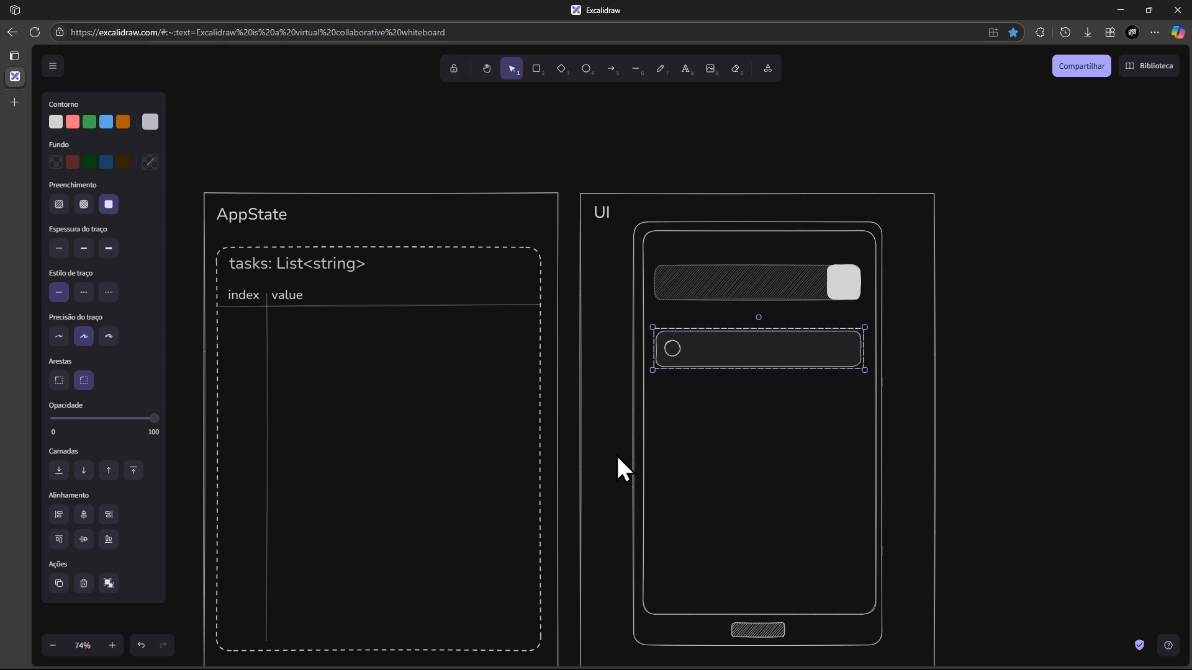
# Duplicate the task card three times, stacking the copies below the original inside the phone mockup
pyautogui.moveTo(743, 356); pyautogui.dragTo(750, 502)
pyautogui.click(1016, 414)
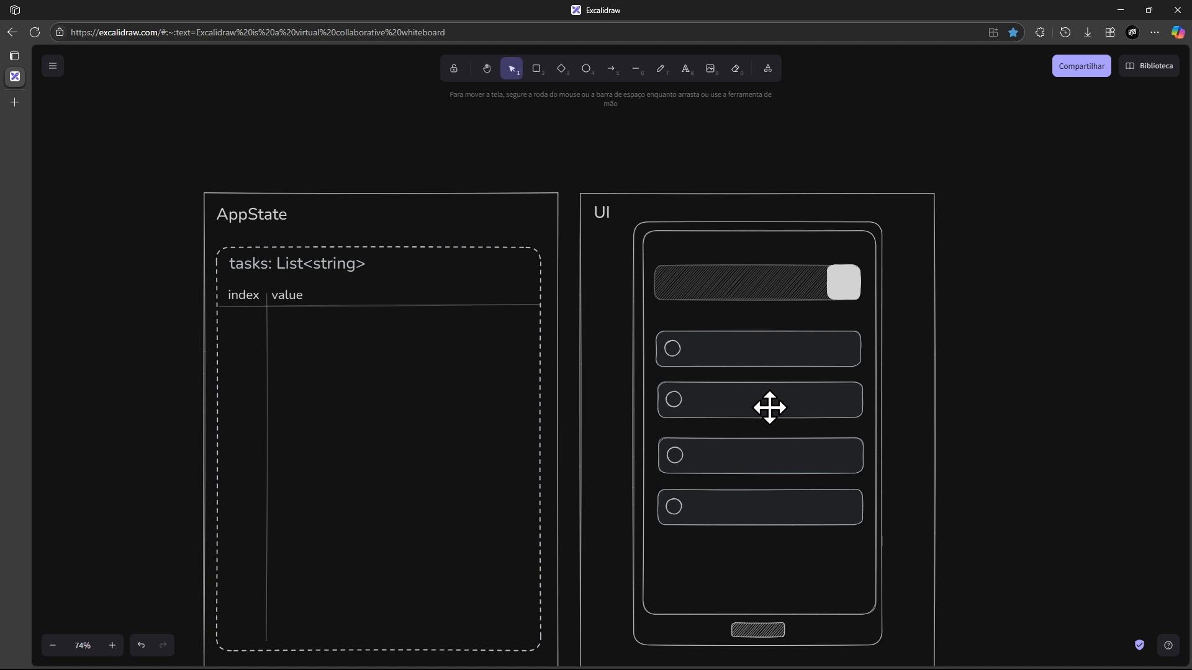
pyautogui.click(736, 402)
pyautogui.click(736, 463)
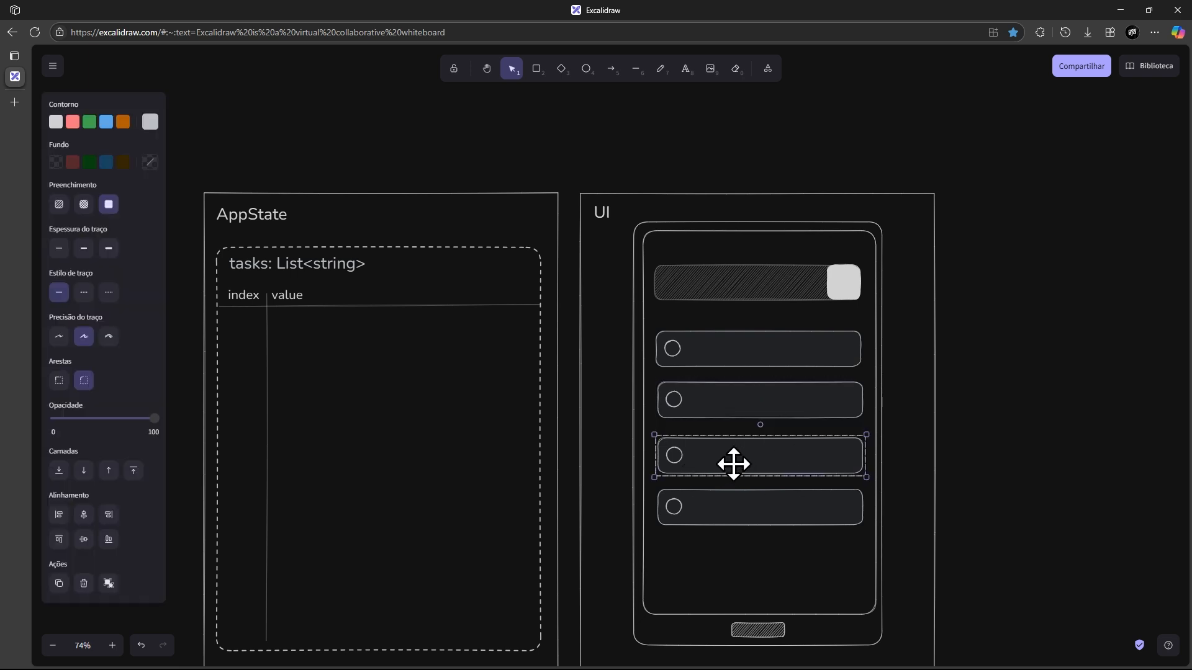
pyautogui.click(724, 524)
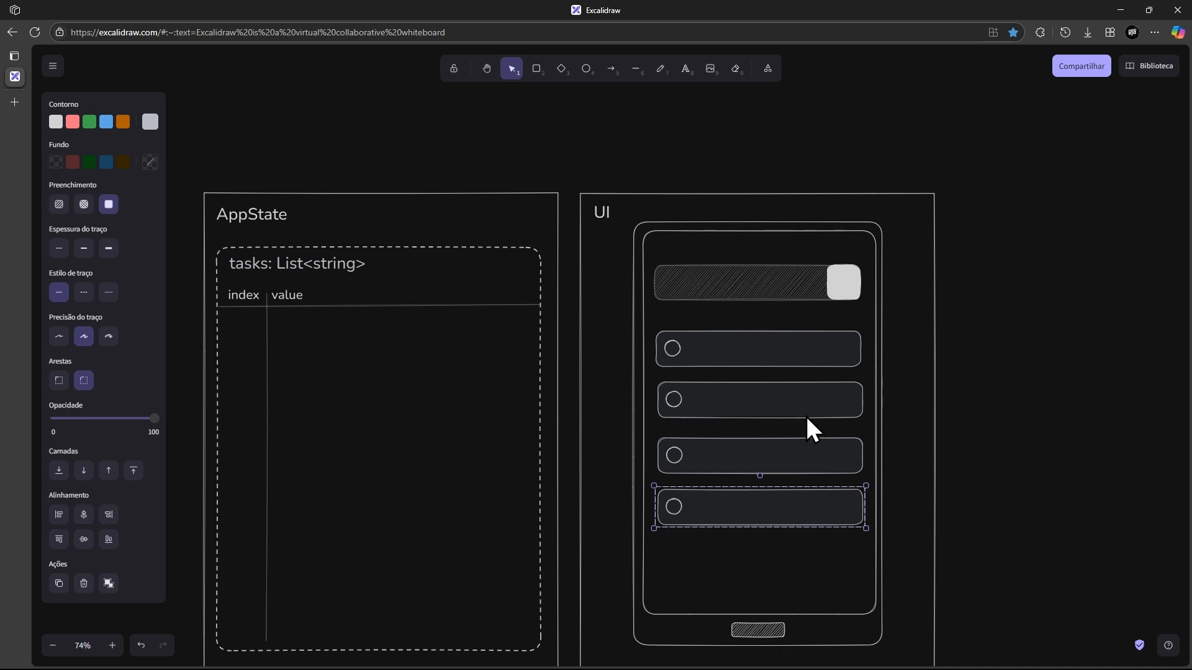
pyautogui.click(787, 455)
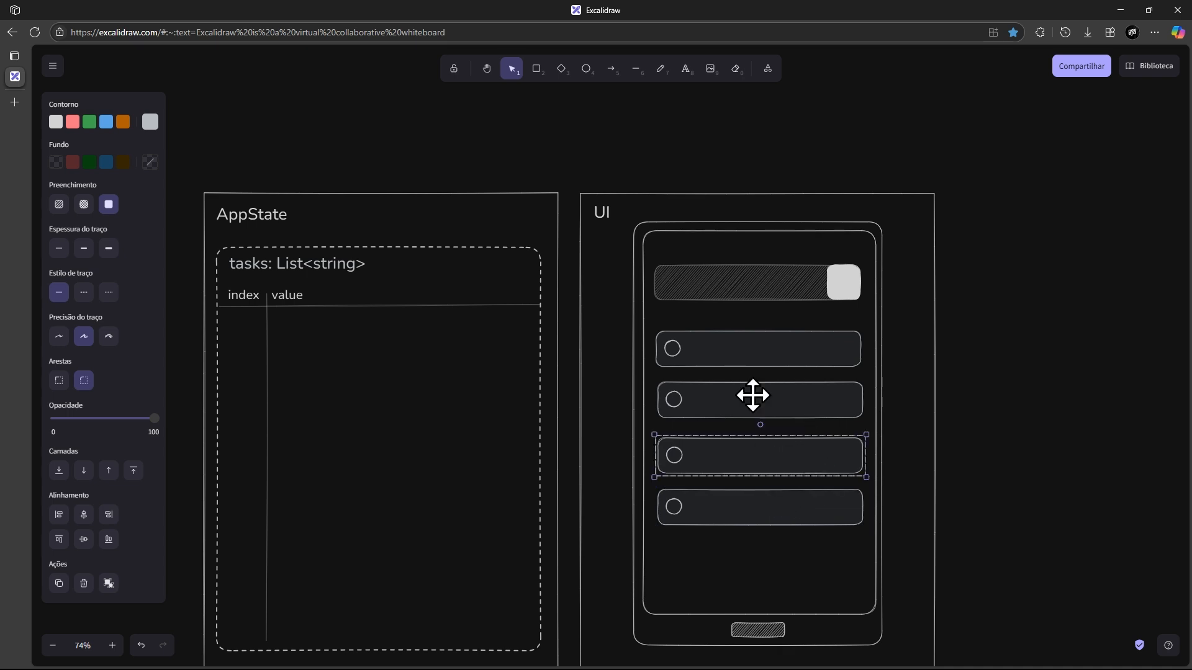
# Delete the three duplicated task cards, keeping only the first one under the input bar
pyautogui.click(740, 513)
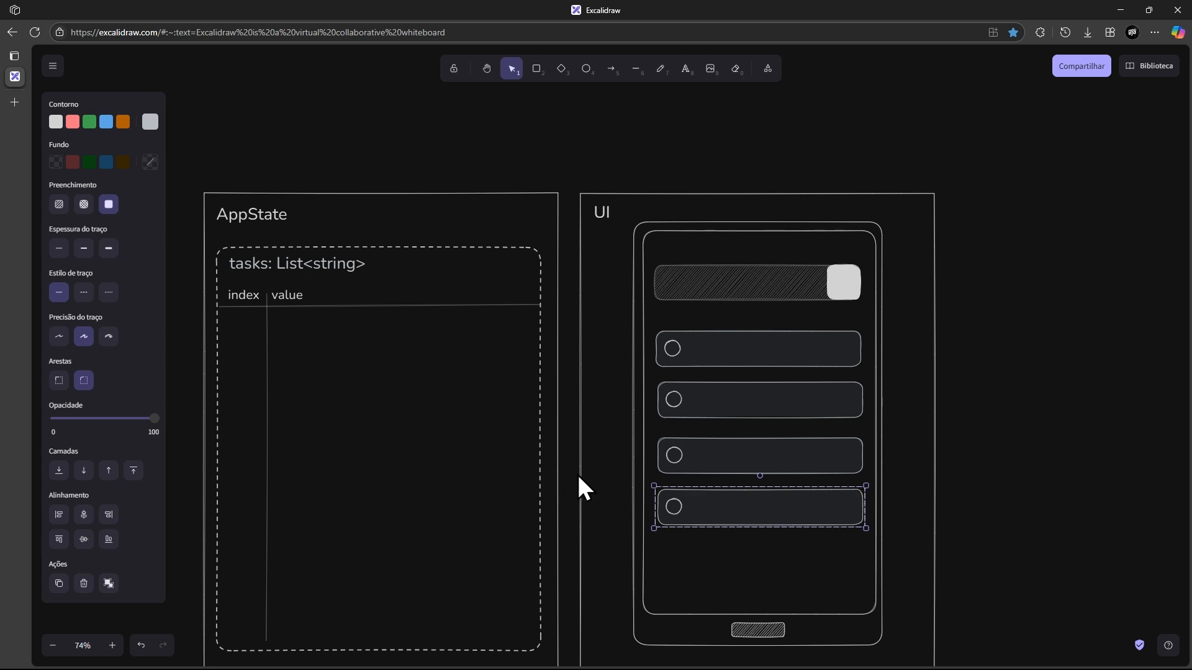
pyautogui.keyDown('shift'); pyautogui.click(800, 465); pyautogui.keyUp('shift')
pyautogui.keyDown('shift'); pyautogui.click(765, 397); pyautogui.keyUp('shift')
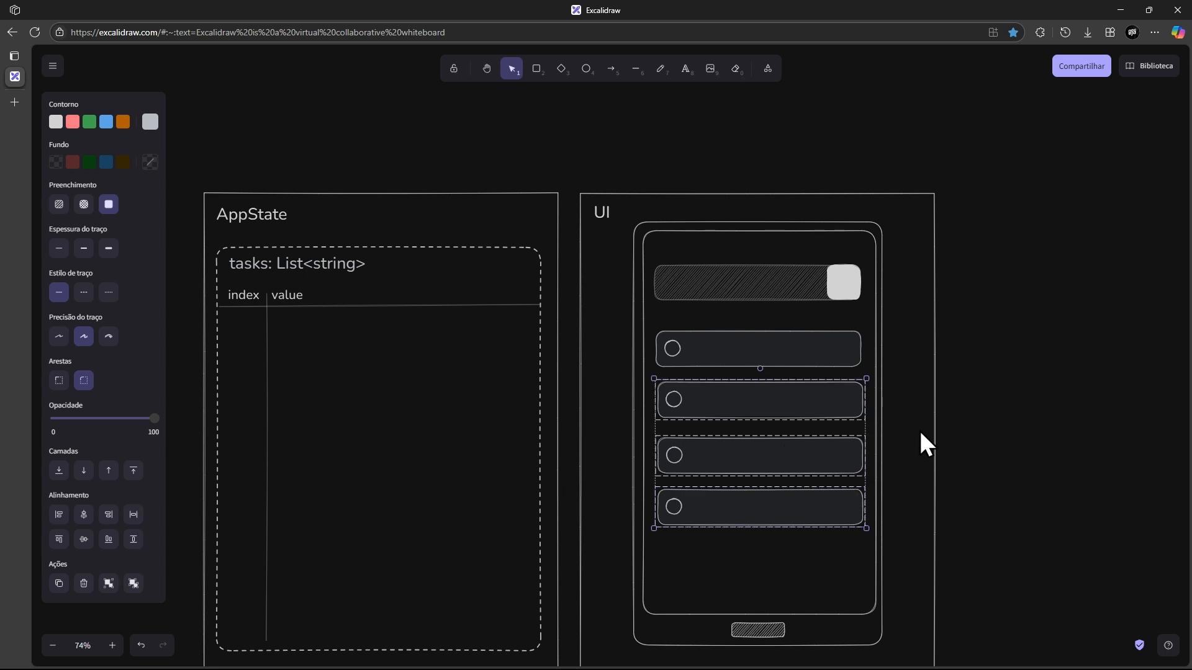
pyautogui.press('Delete')
# Nudge the remaining task card slightly so it lines up under the phone mockup's input bar
pyautogui.click(752, 346)
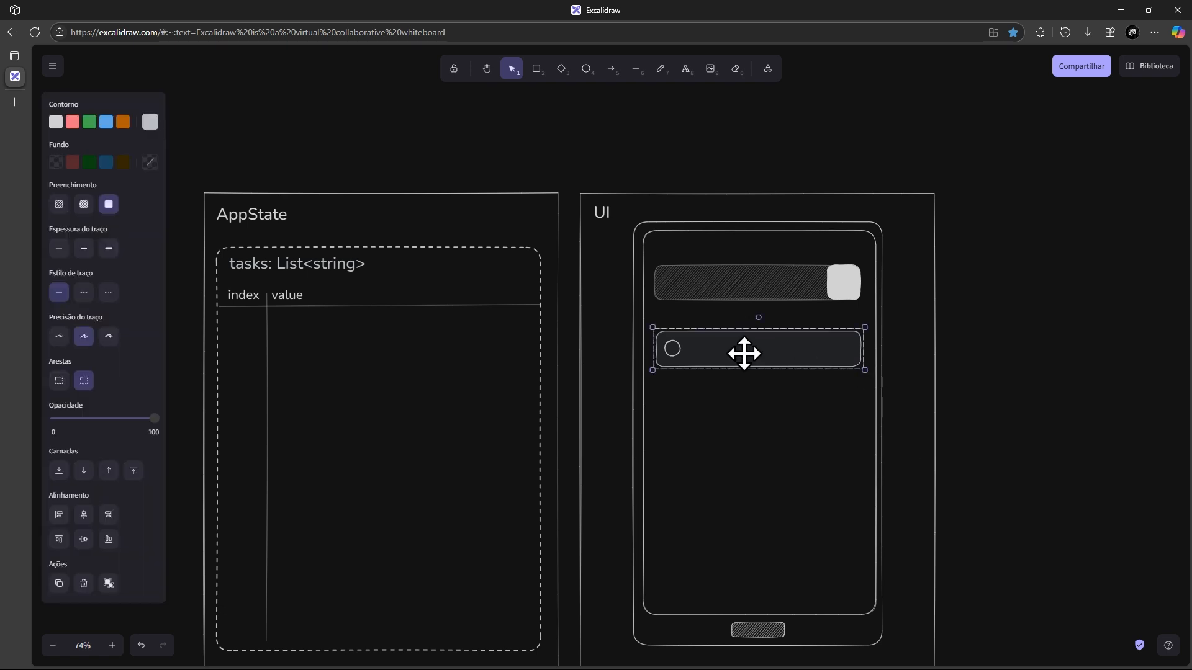
pyautogui.moveTo(752, 346); pyautogui.dragTo(752, 345)
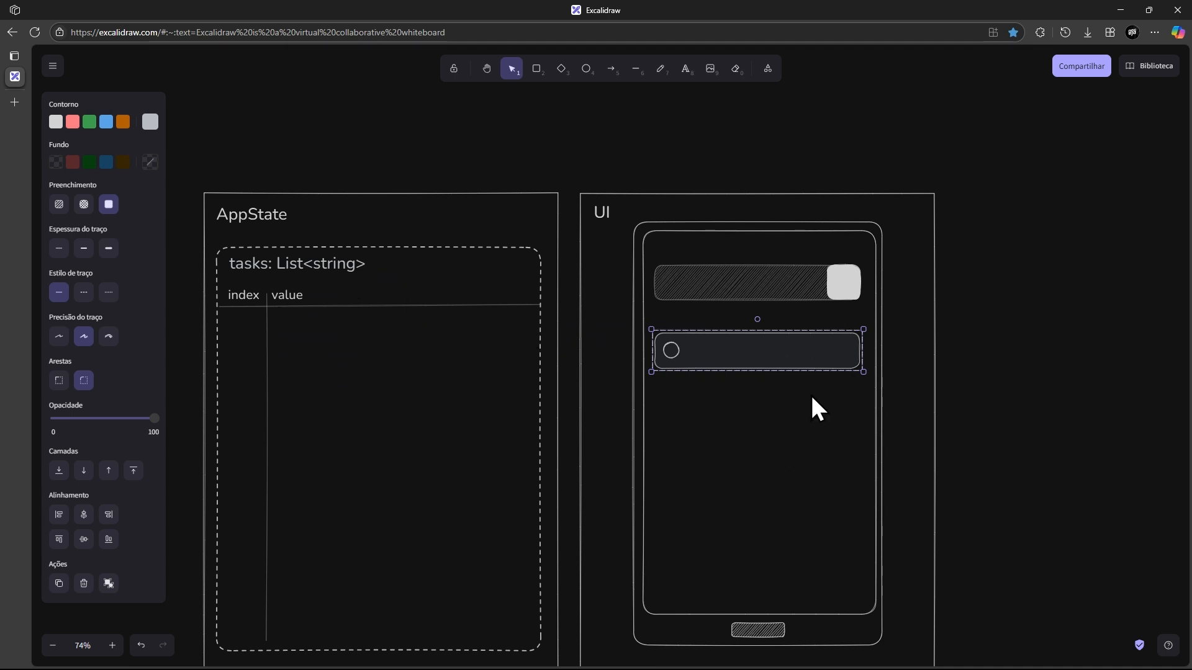
pyautogui.click(1000, 364)
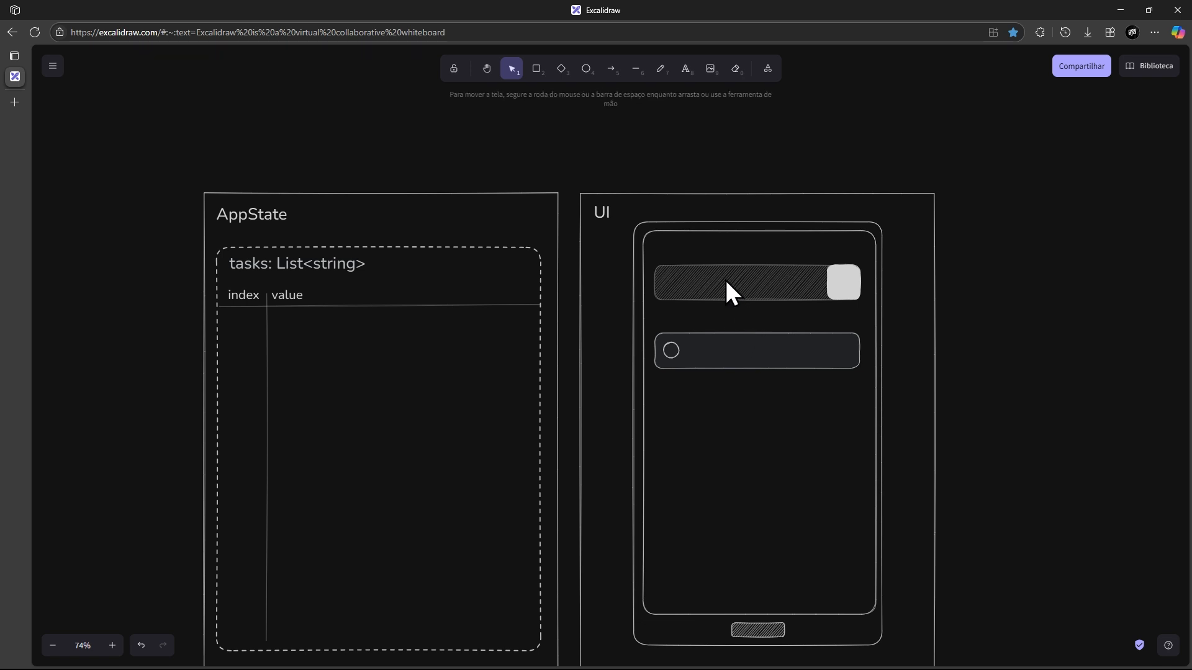
# Move the orange VARIABLE NAME / VALUE annotation from below the frames so its dashed box surrounds the phone mockup's task card area
pyautogui.scroll(-10, 724, 277)
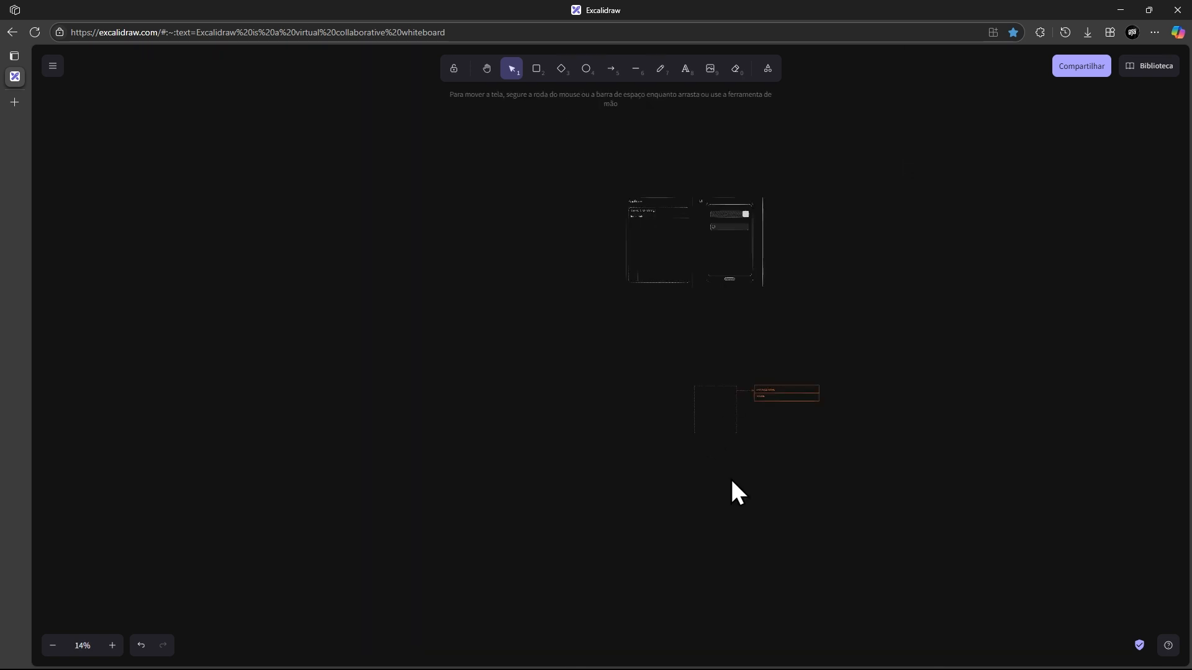
pyautogui.moveTo(725, 388); pyautogui.dragTo(739, 240)
pyautogui.scroll(5, 740, 239)
pyautogui.scroll(4, 598, 255)
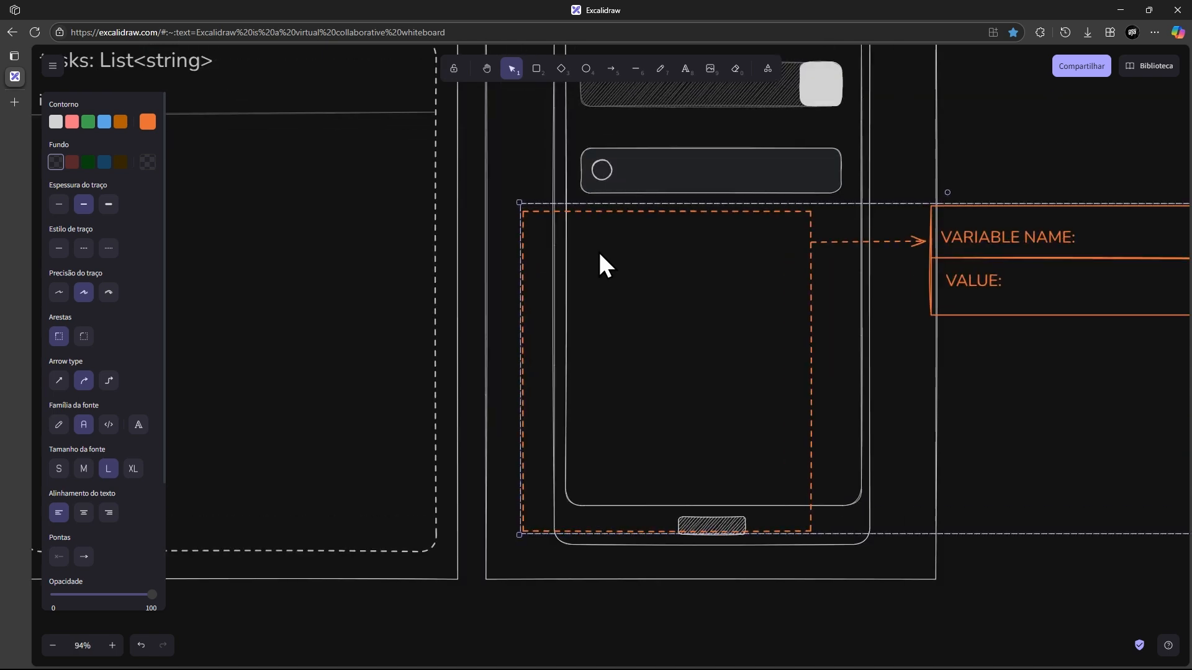
pyautogui.scroll(2, 587, 255)
pyautogui.moveTo(824, 299); pyautogui.dragTo(877, 217)
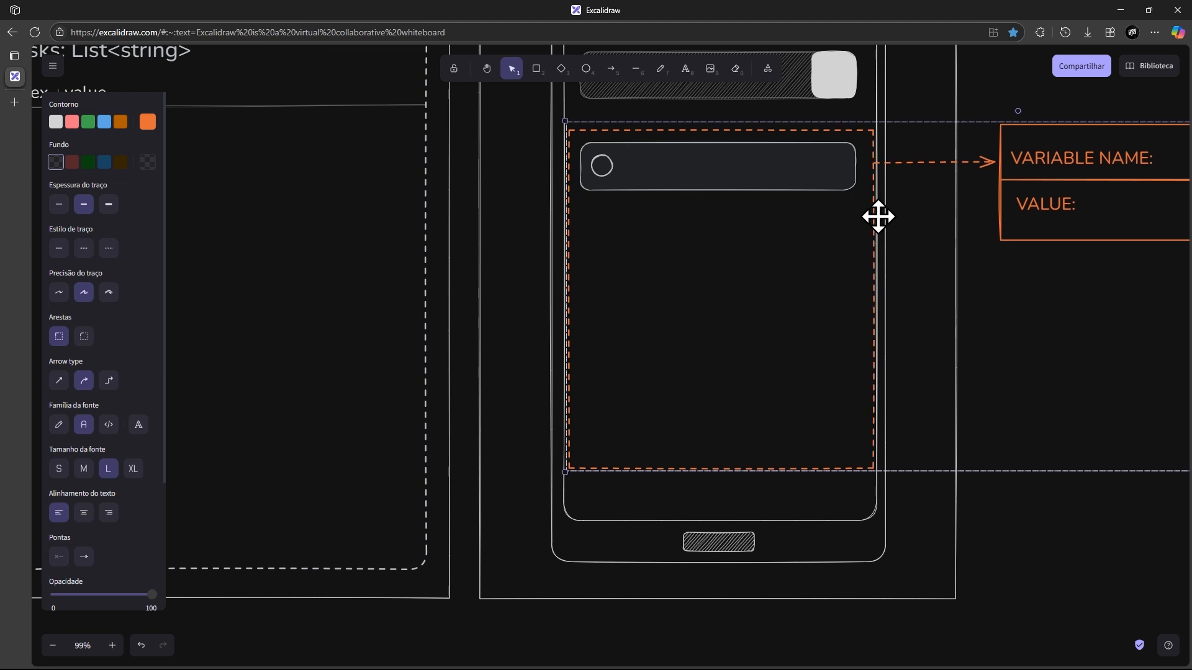
pyautogui.scroll(1, 775, 257)
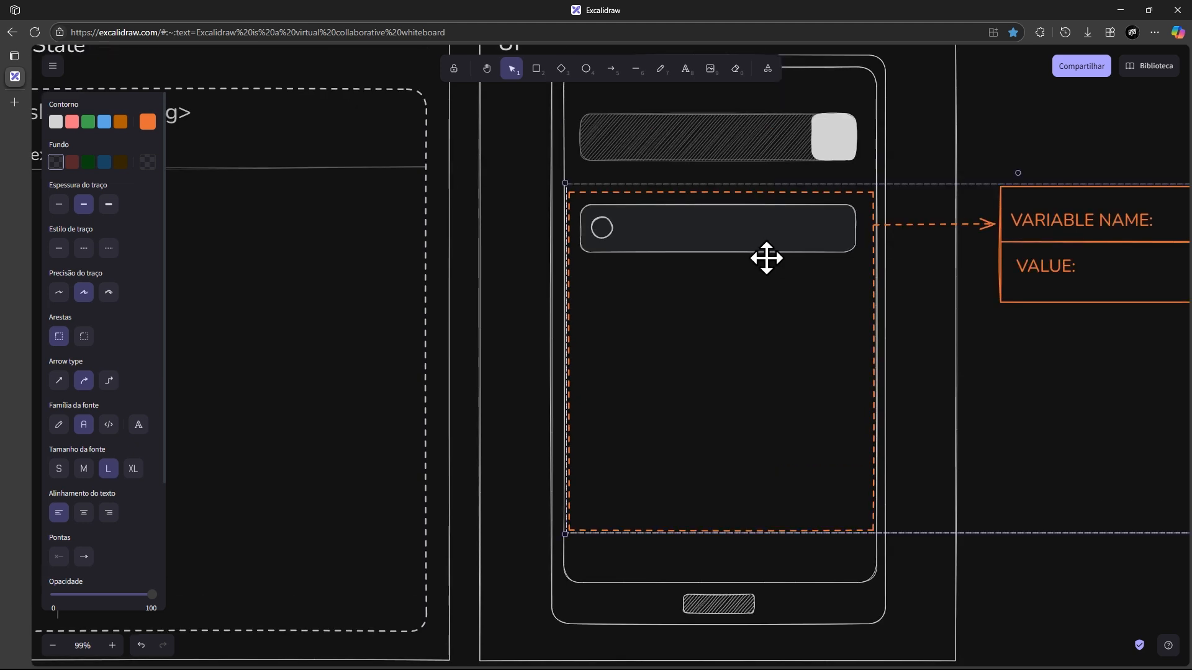
# Shift the orange annotation slightly down and reposition the task card inside the top of its dashed box
pyautogui.scroll(-2, 708, 217)
pyautogui.scroll(3, 694, 205)
pyautogui.click(978, 160)
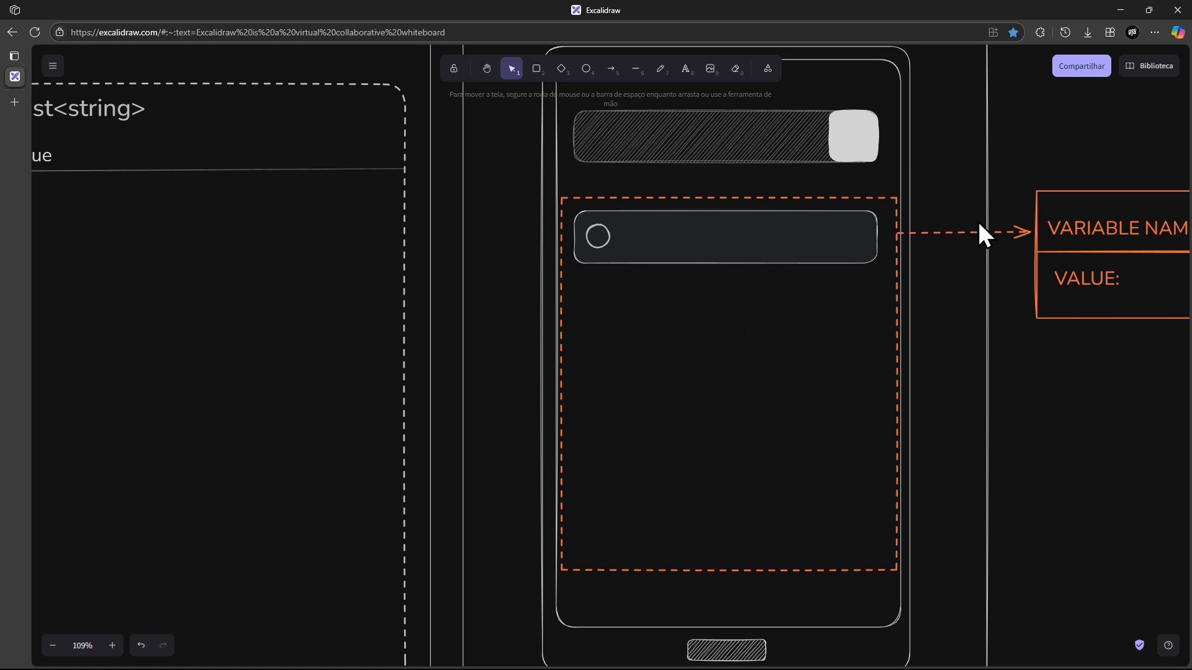
pyautogui.moveTo(900, 229)
pyautogui.mouseDown()
pyautogui.moveTo(902, 215)
pyautogui.moveTo(899, 236)
pyautogui.mouseUp()
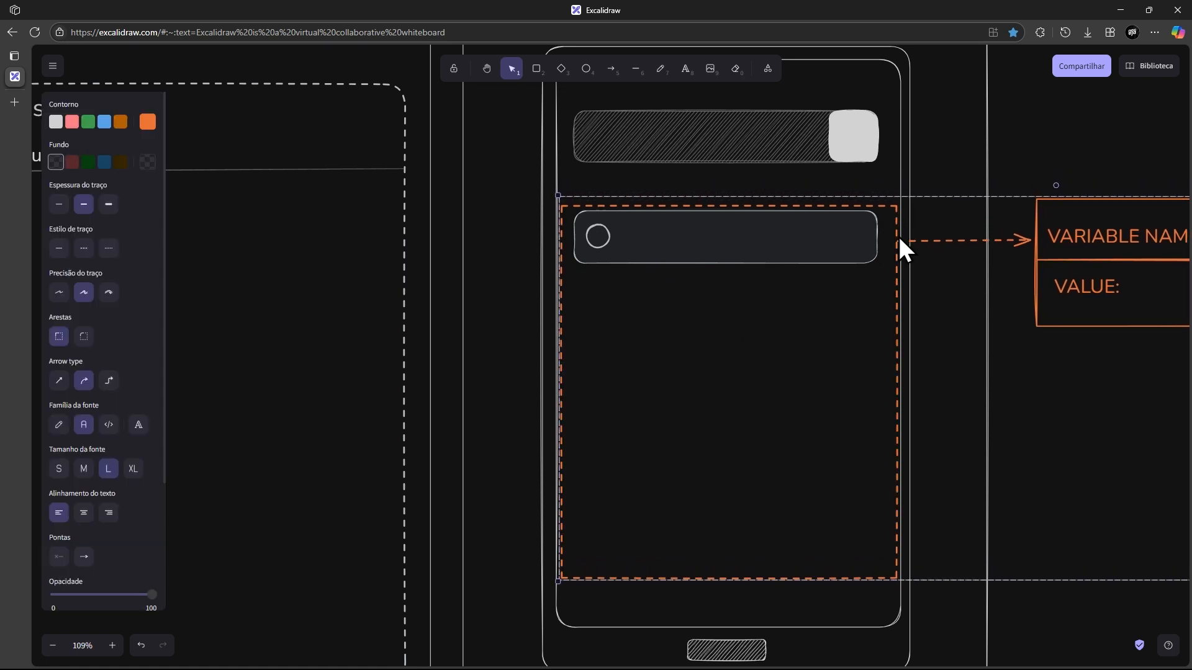
pyautogui.click(671, 230)
pyautogui.moveTo(671, 238); pyautogui.dragTo(674, 249)
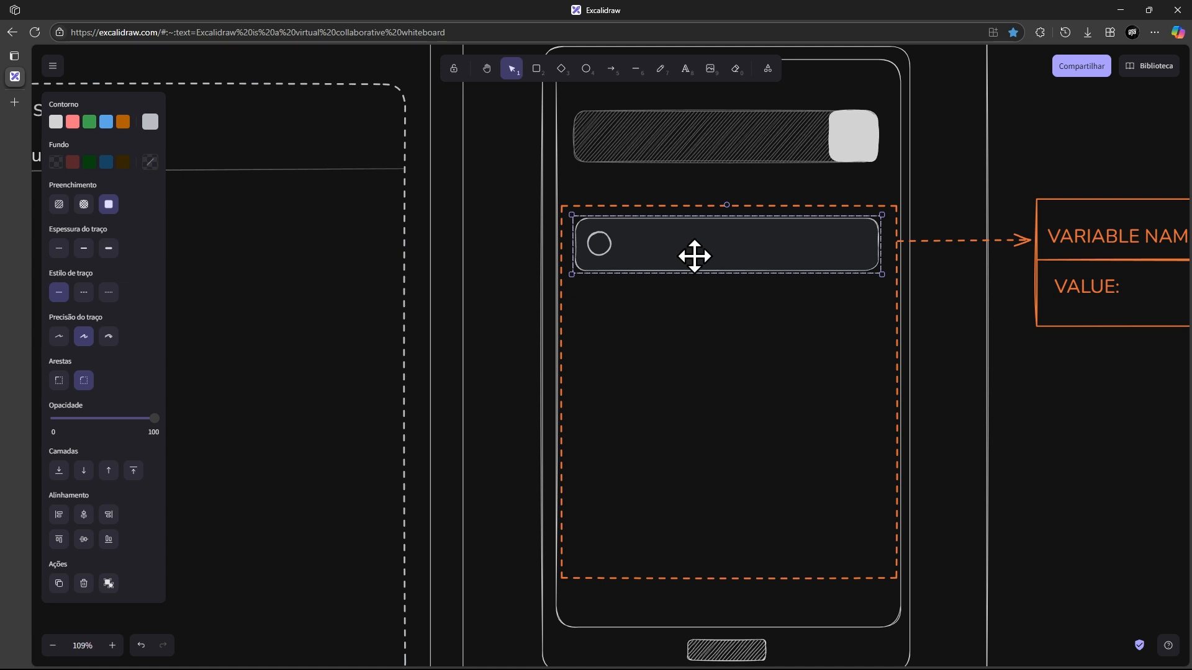
pyautogui.press('Escape')
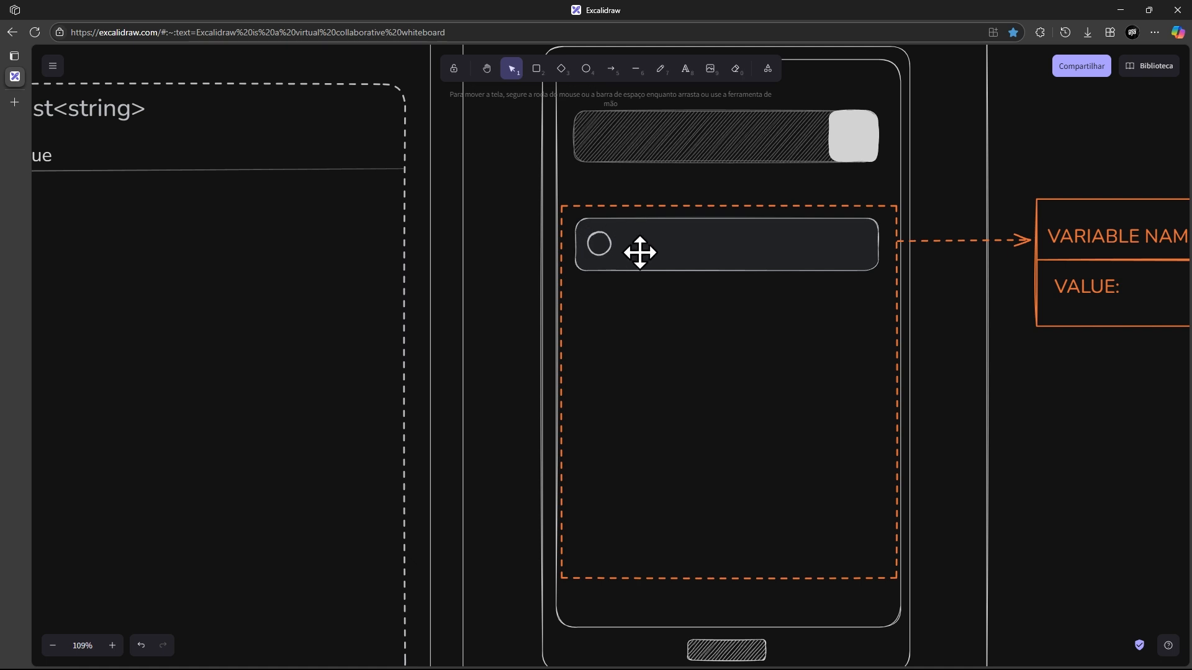
# Duplicate the task card and place the copy directly below it inside the orange dashed box
pyautogui.click(722, 245)
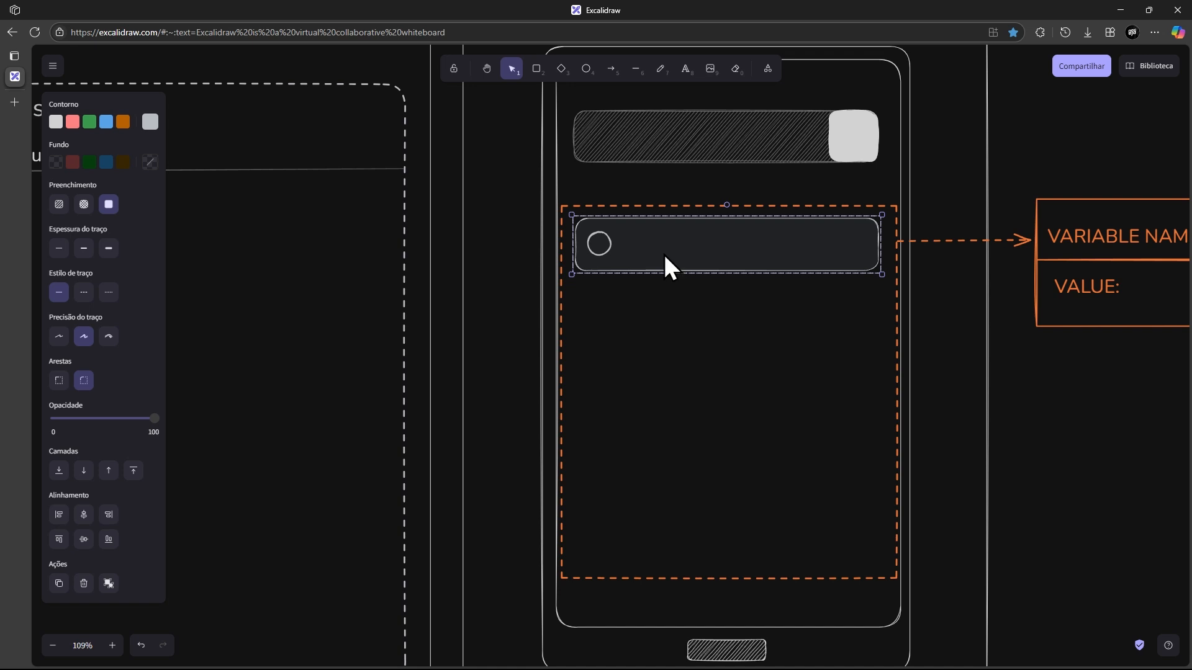
pyautogui.hotkey('ctrl', 'd')
pyautogui.moveTo(701, 259); pyautogui.dragTo(695, 316)
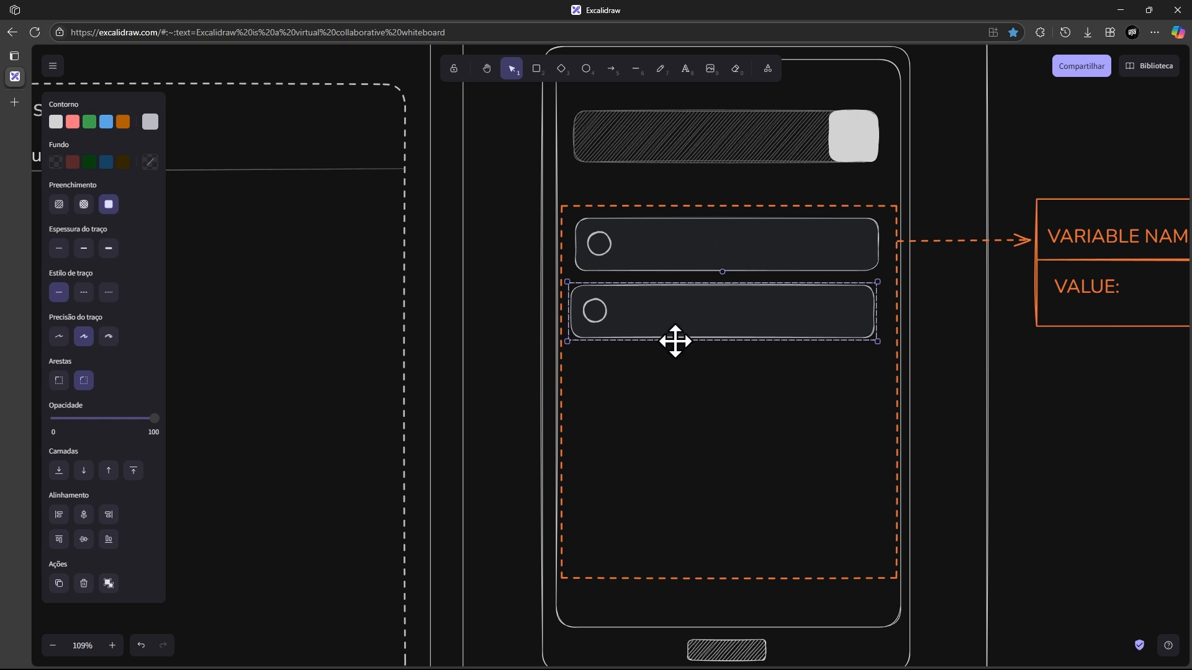
pyautogui.moveTo(314, 298); pyautogui.dragTo(672, 316)
pyautogui.hscroll(5, 710, 405)
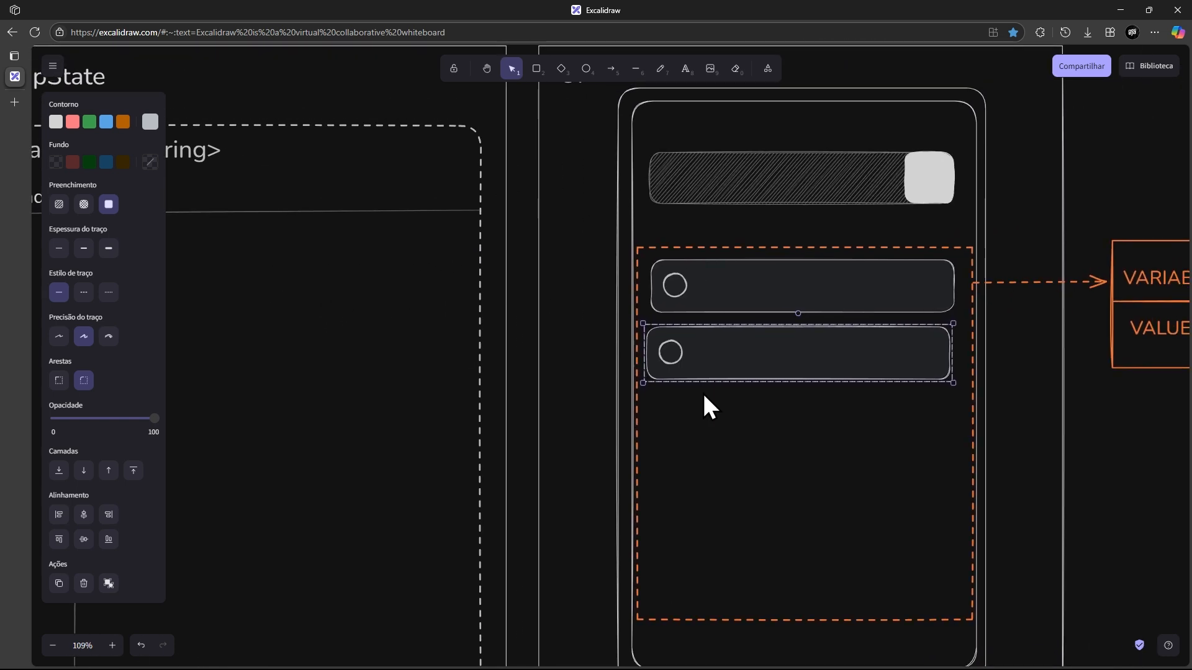
# Delete the duplicated lower task card from the orange dashed box
pyautogui.moveTo(798, 418); pyautogui.dragTo(551, 457)
pyautogui.press('Delete')
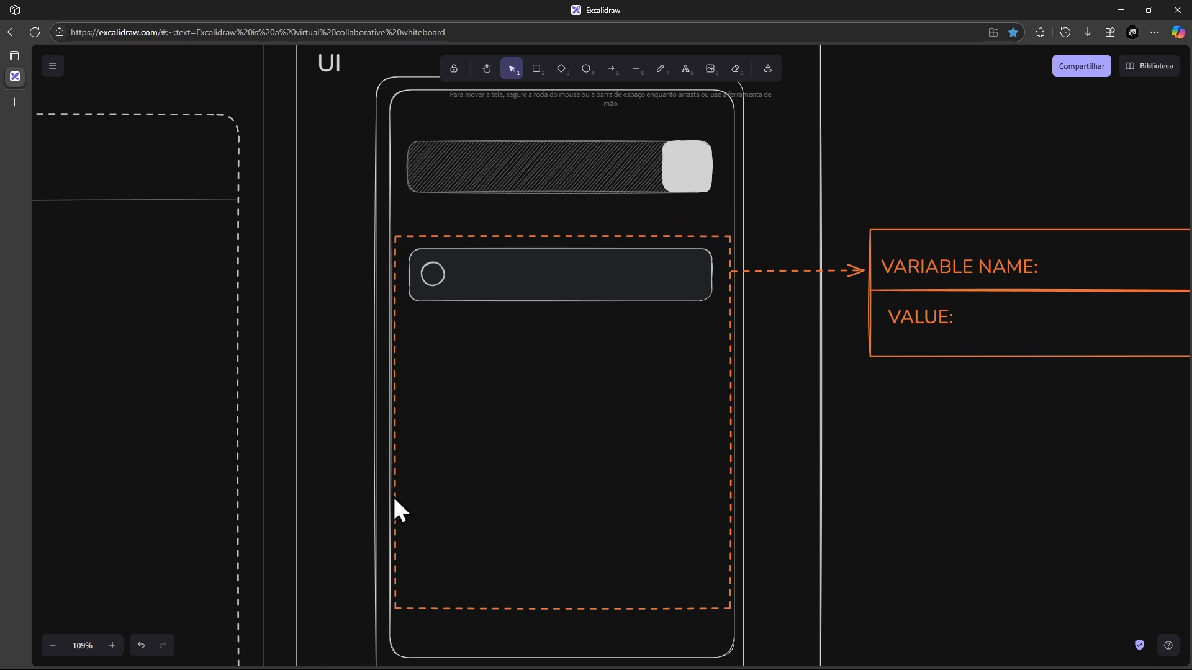
pyautogui.hscroll(-5, 635, 266)
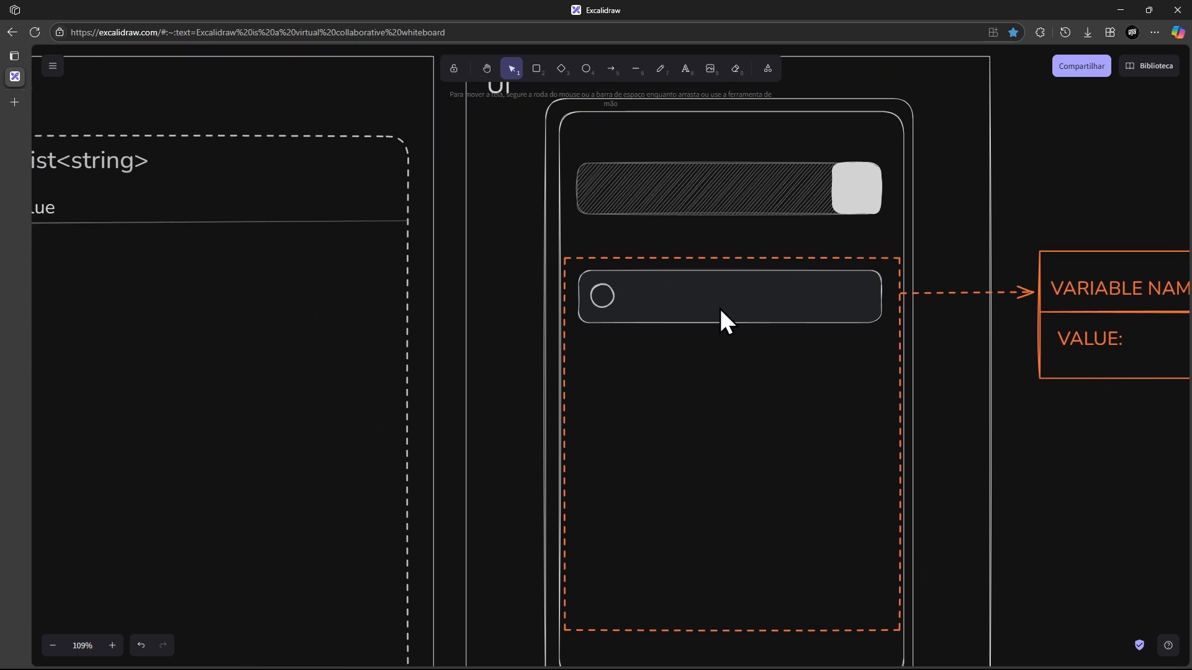
pyautogui.moveTo(606, 413); pyautogui.dragTo(676, 399)
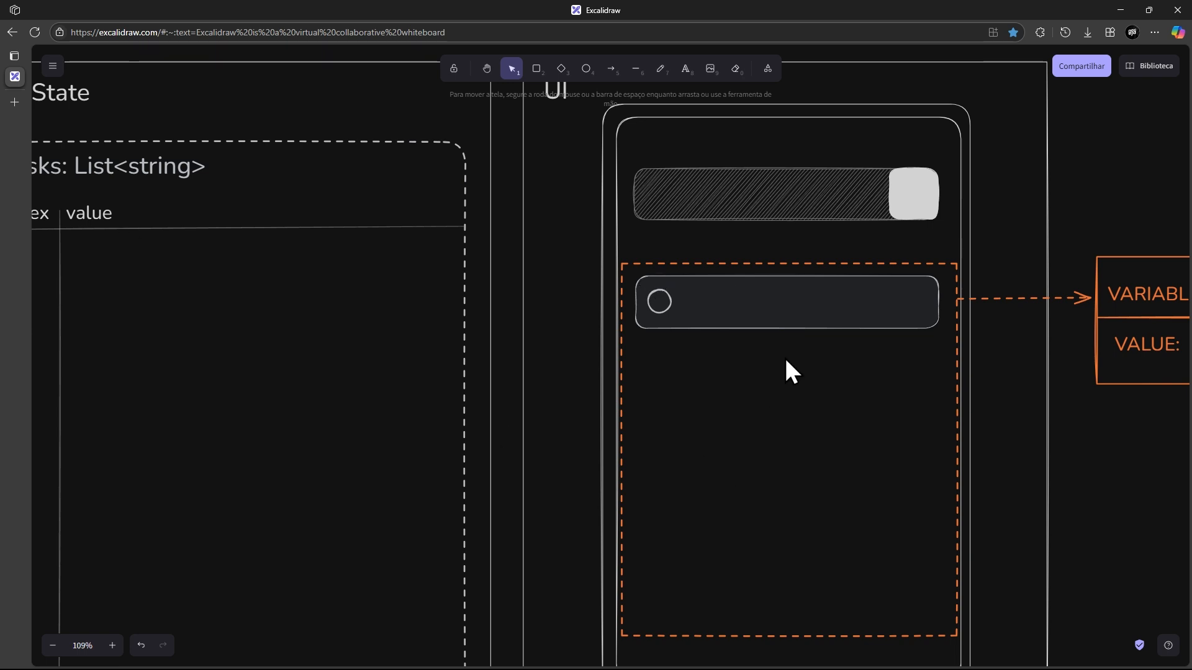
pyautogui.click(718, 298)
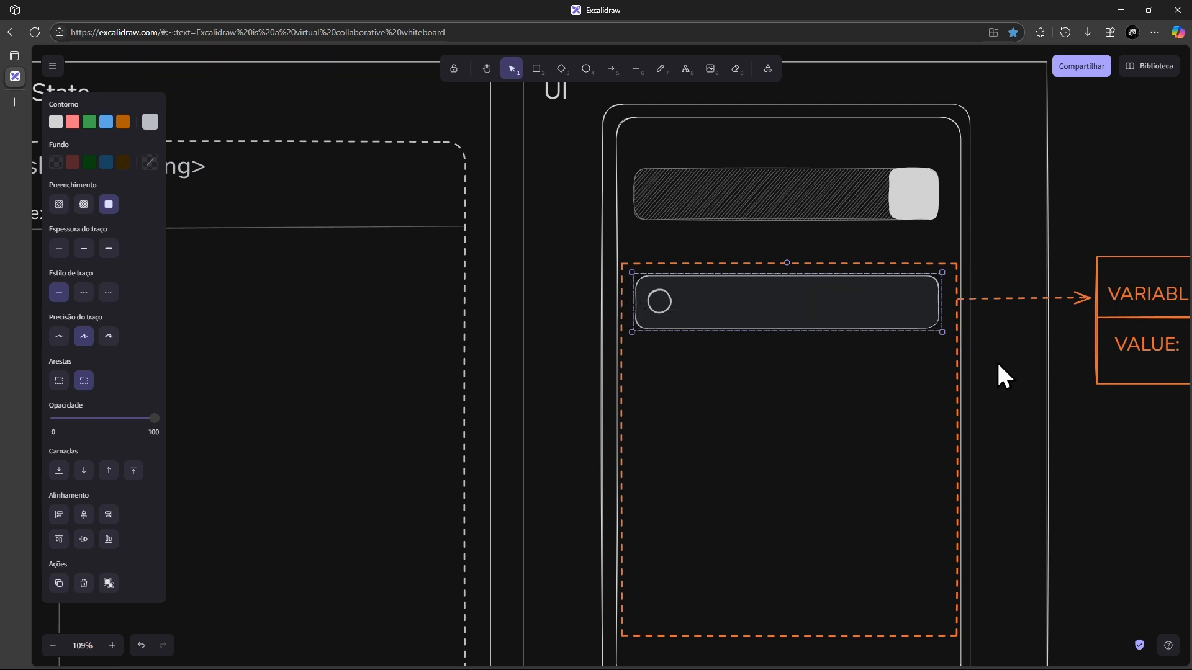
pyautogui.click(715, 319)
pyautogui.moveTo(571, 374); pyautogui.dragTo(822, 403)
pyautogui.moveTo(685, 375); pyautogui.dragTo(580, 366)
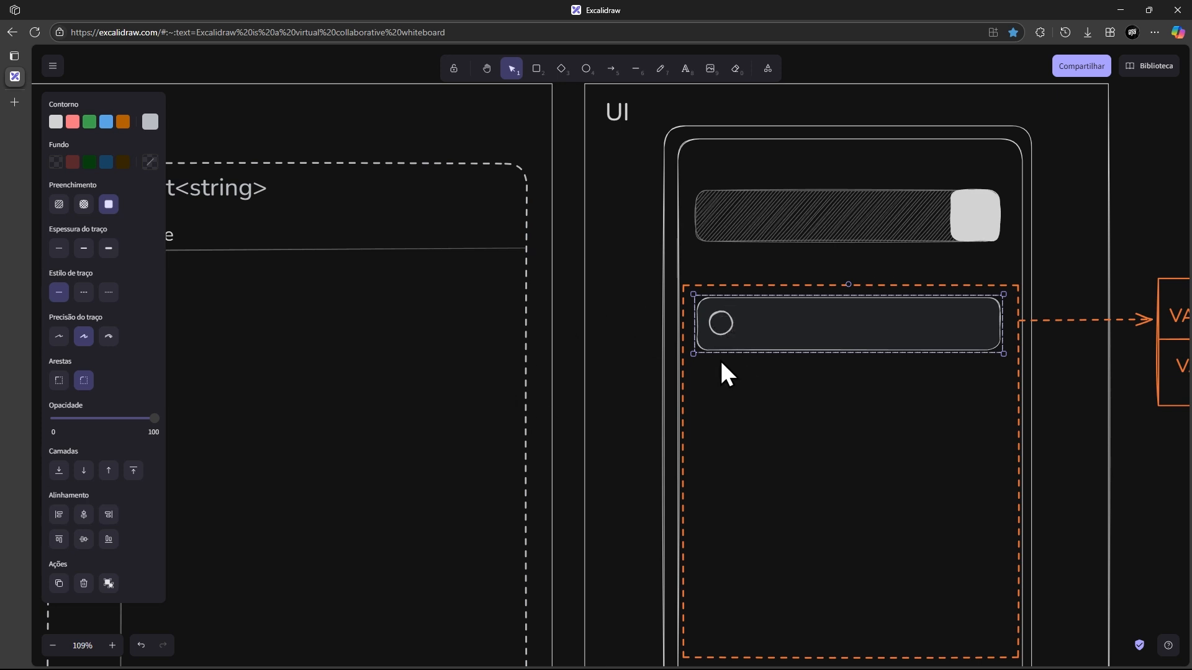
pyautogui.moveTo(758, 379); pyautogui.dragTo(650, 385)
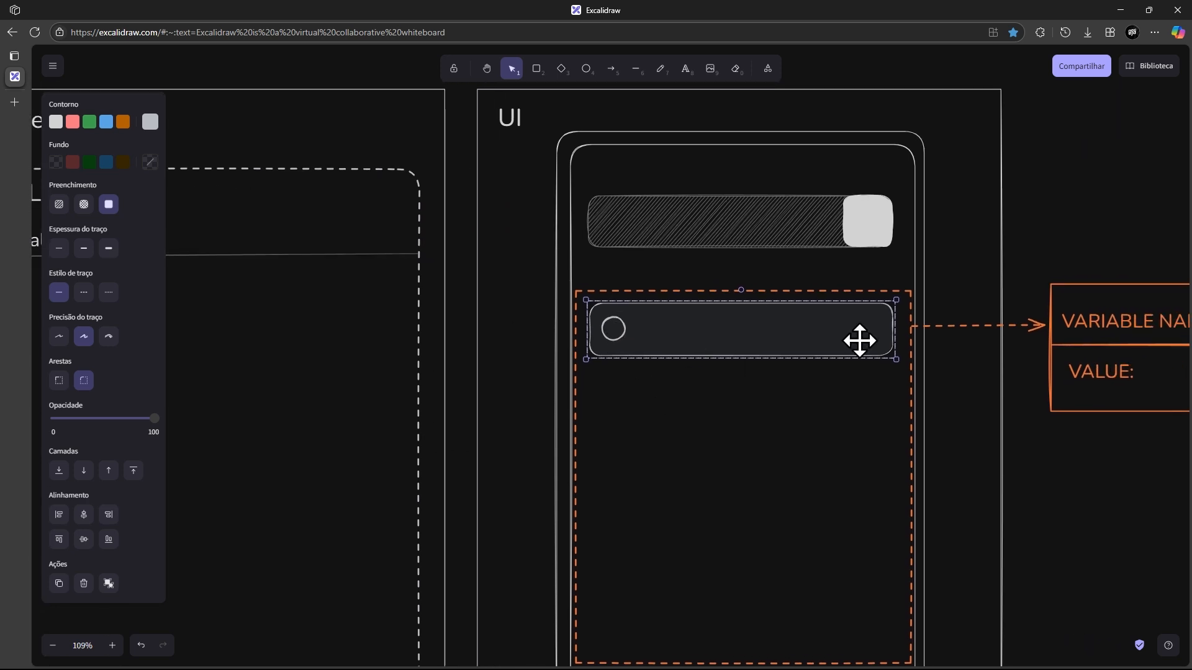
# Add the text "texto tarefa" inside the task card and set its opacity to 100
pyautogui.click(661, 334)
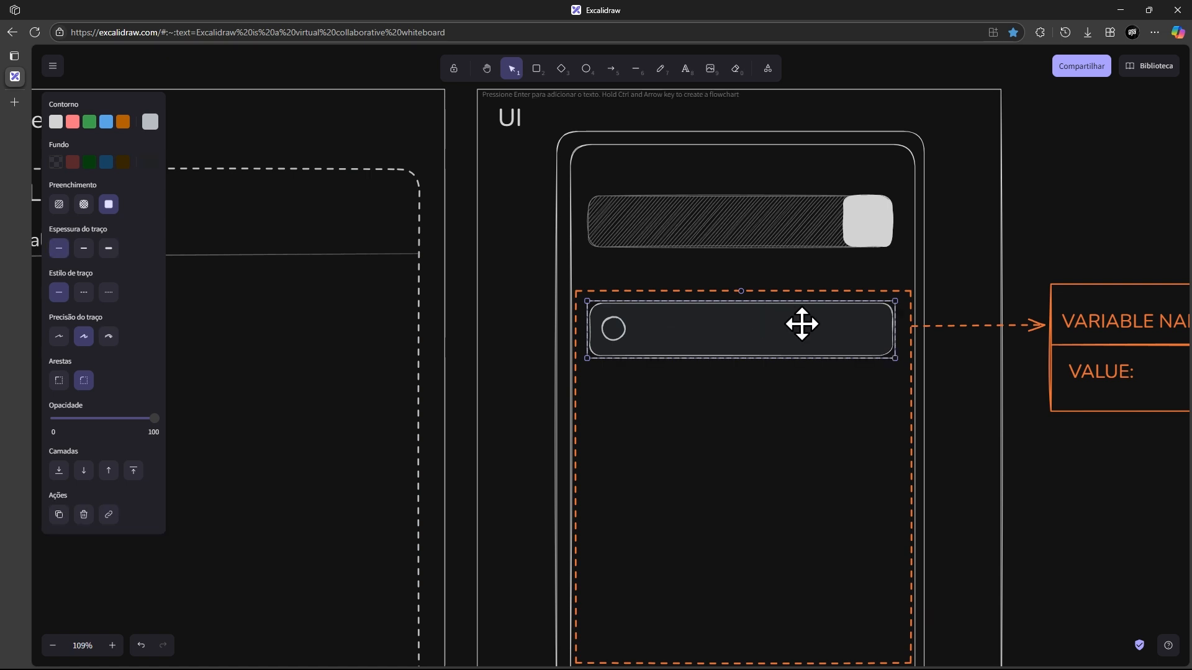
pyautogui.press('e')
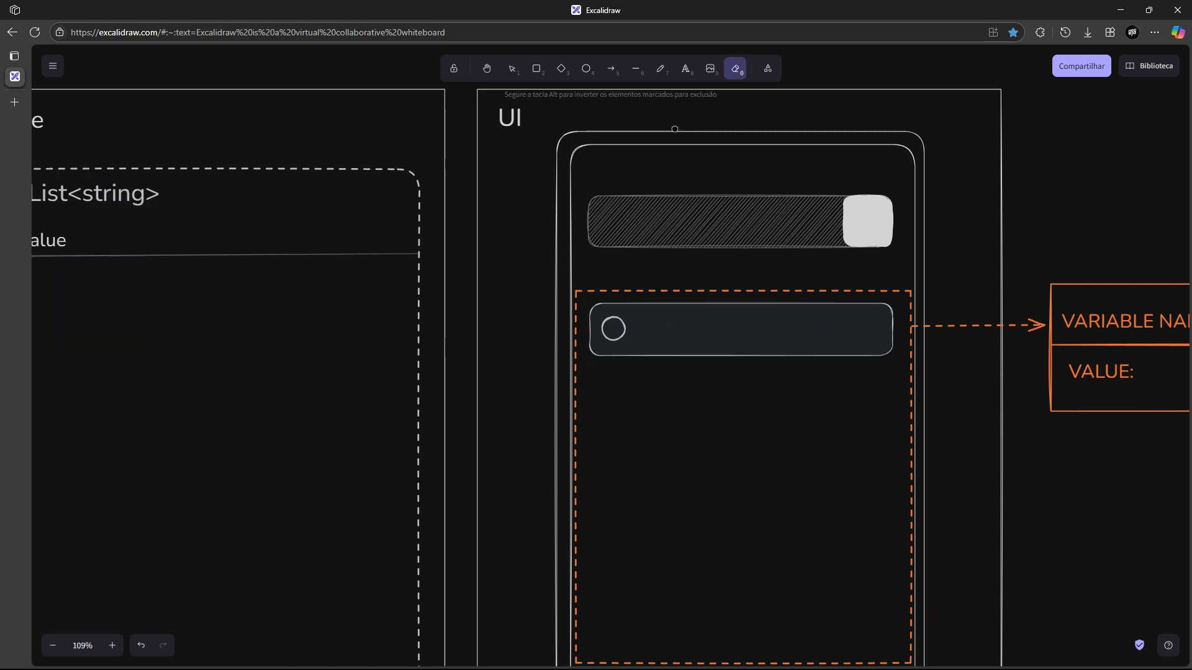
pyautogui.click(686, 70)
pyautogui.click(644, 335)
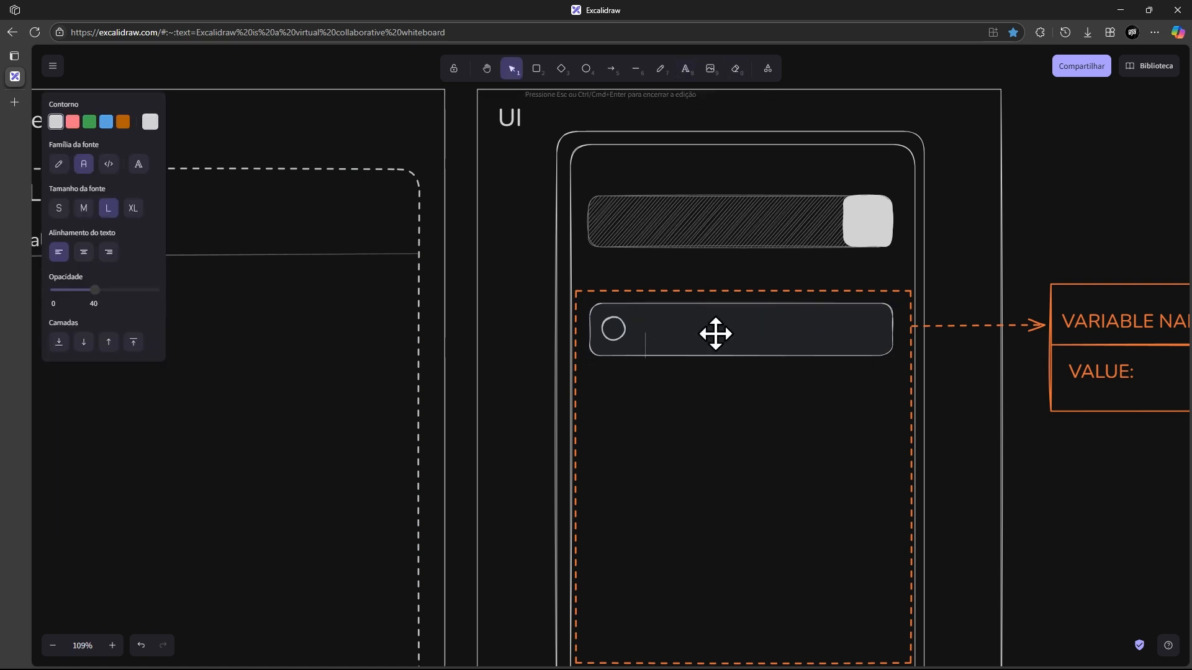
pyautogui.write('texto tarefa')
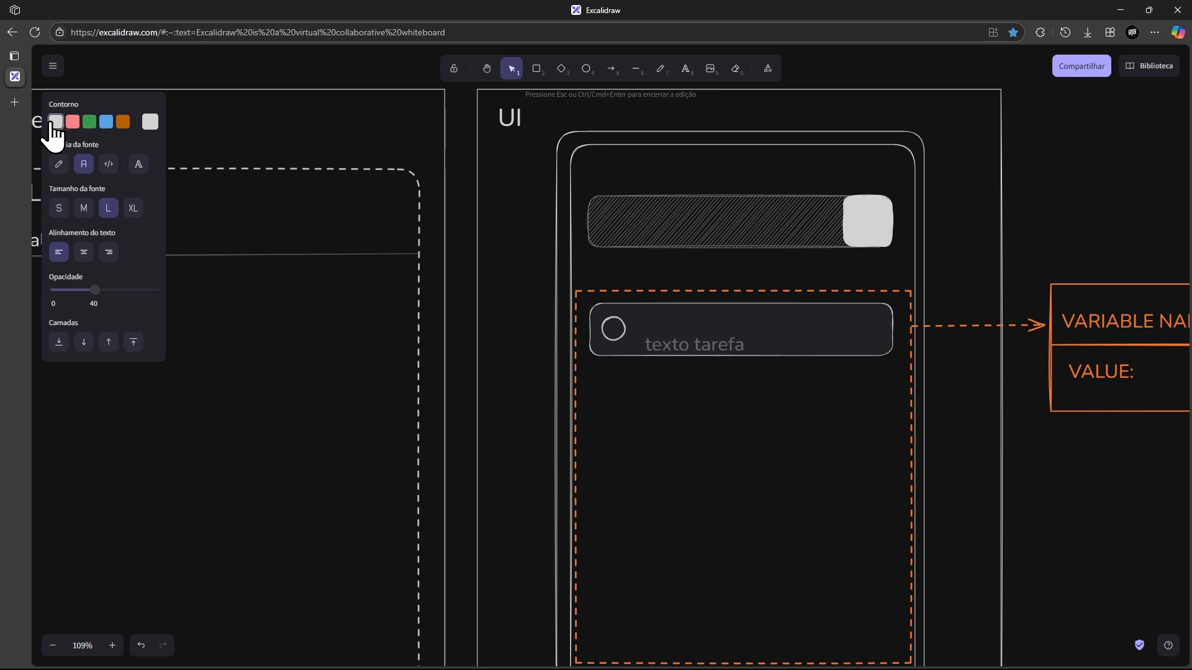
pyautogui.moveTo(94, 290); pyautogui.dragTo(234, 317)
pyautogui.click(753, 491)
# Move the "texto tarefa" text next to the circle so it is vertically centred in the task card
pyautogui.moveTo(694, 354)
pyautogui.mouseDown()
pyautogui.moveTo(682, 334)
pyautogui.moveTo(690, 341)
pyautogui.mouseUp()
pyautogui.hotkey('ctrl', 'z')
pyautogui.click(696, 354)
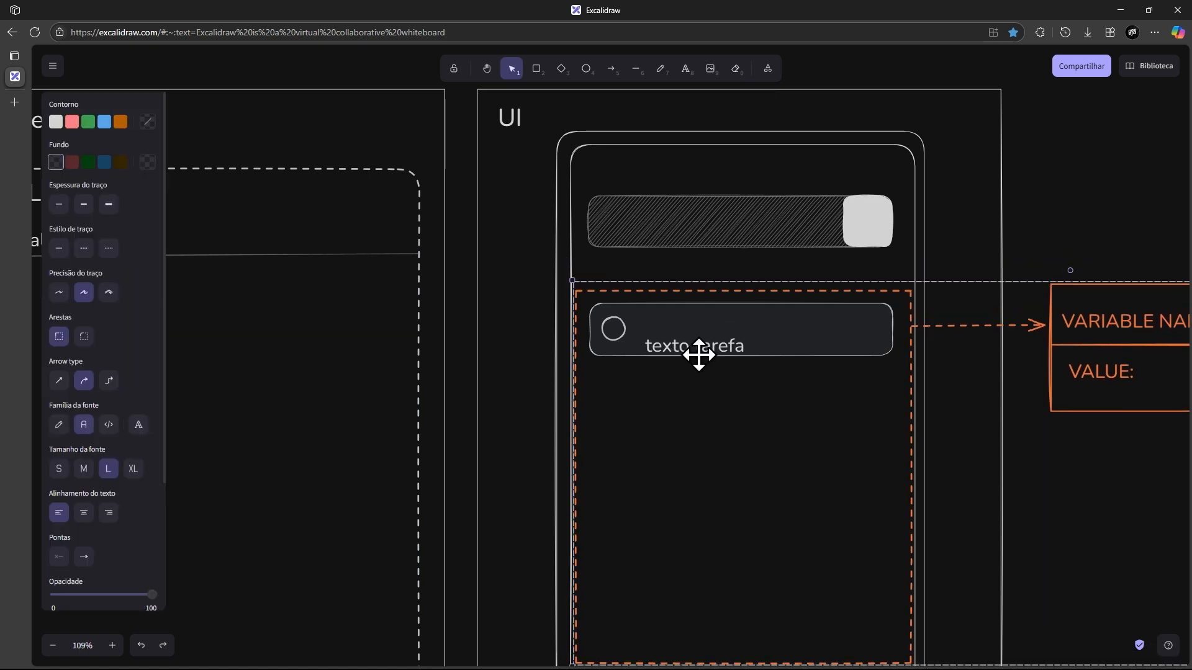
pyautogui.doubleClick(707, 347)
pyautogui.moveTo(718, 346); pyautogui.dragTo(704, 335)
pyautogui.click(1109, 215)
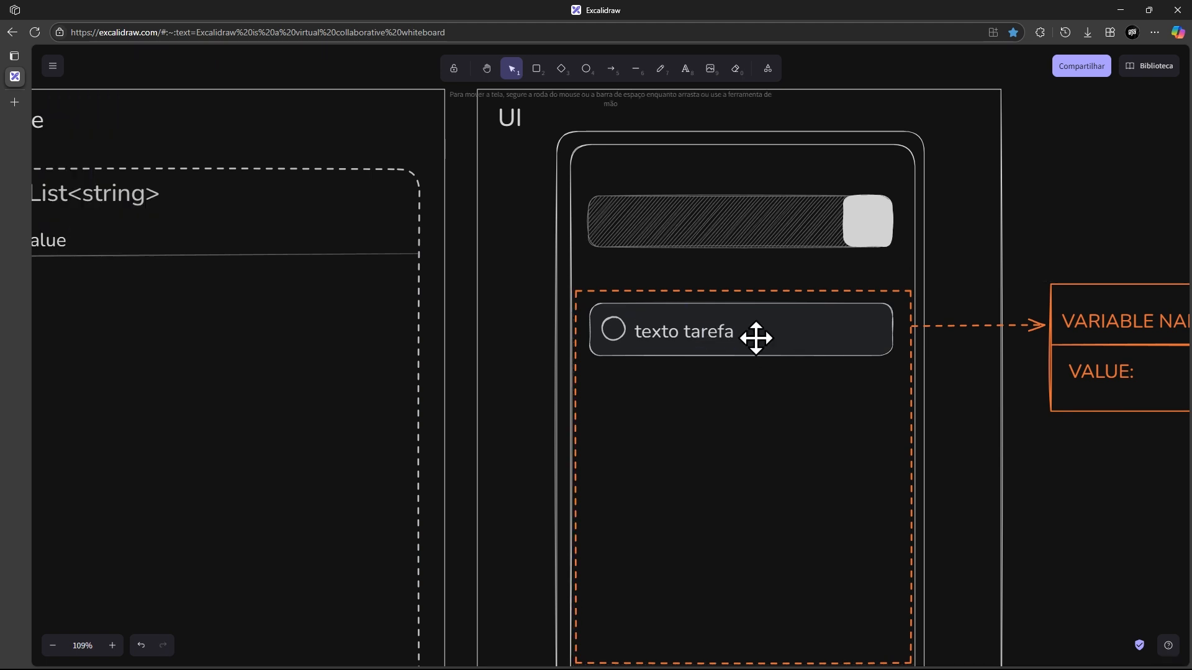
# Delete the "texto tarefa" text from the task card
pyautogui.click(676, 329)
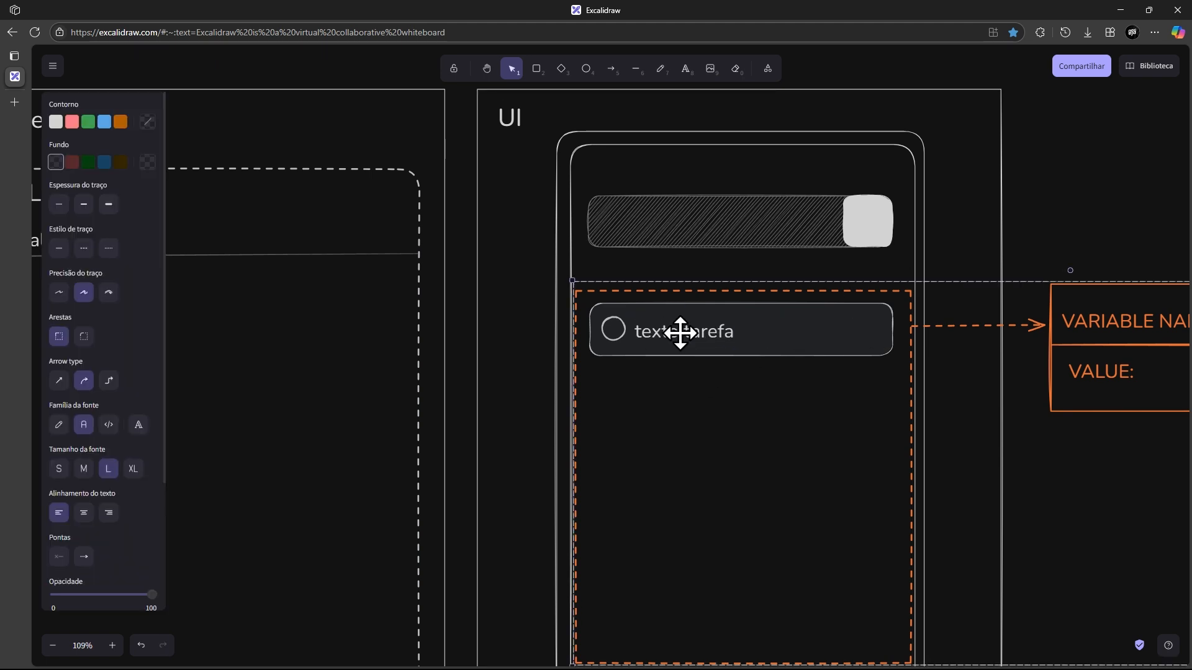
pyautogui.doubleClick(680, 333)
pyautogui.press('Delete')
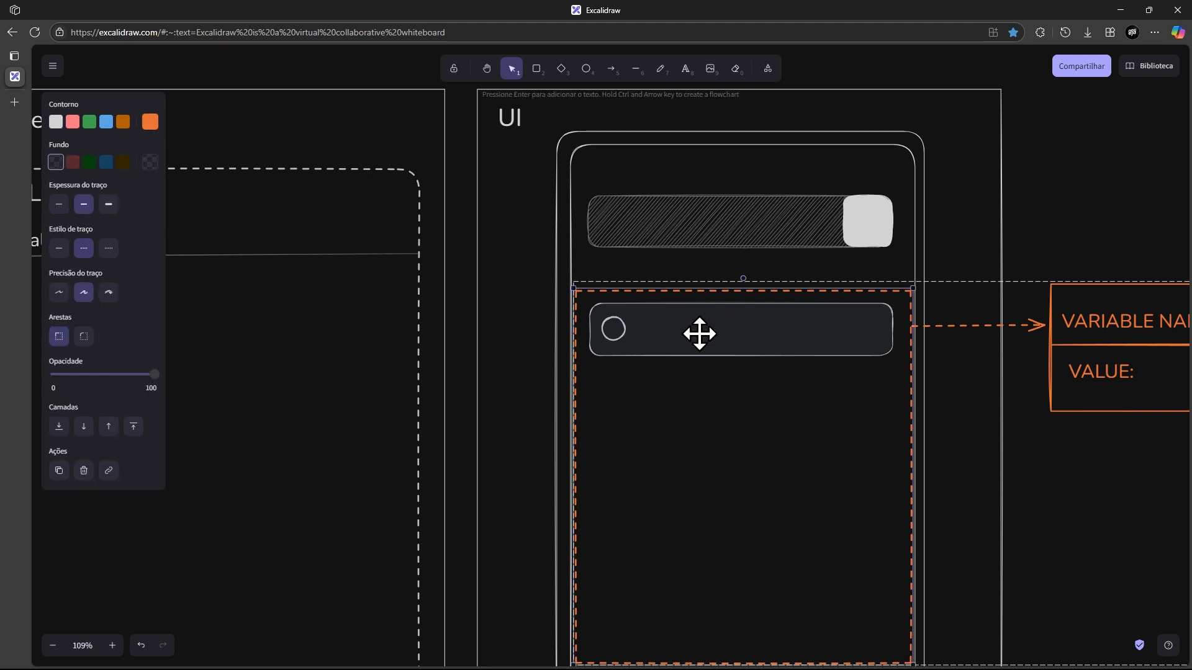
# Examine the AppState frame, the task card and the orange VARIABLE NAME / VALUE annotation together
pyautogui.scroll(-4, 699, 334)
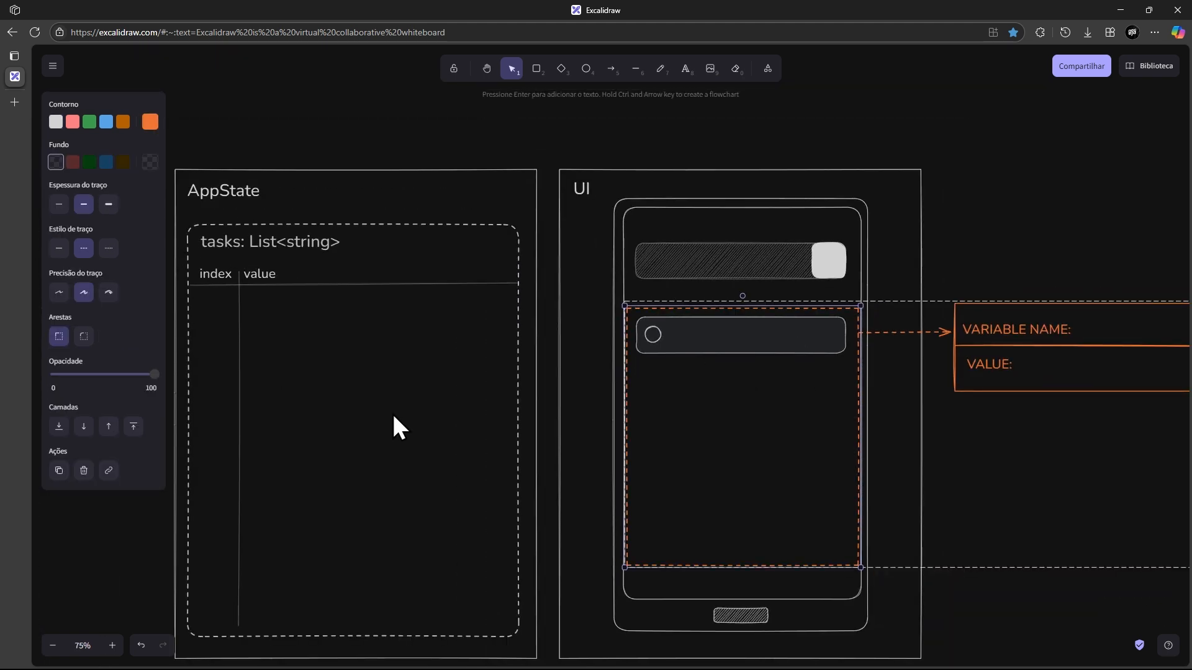
pyautogui.click(1035, 230)
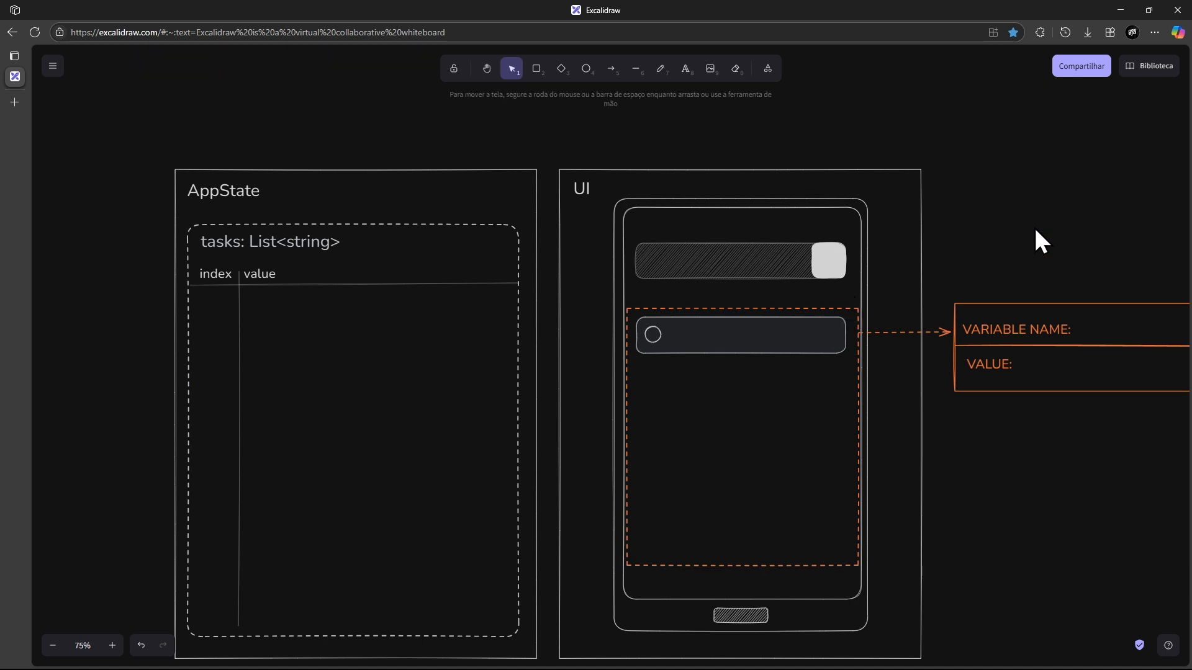
pyautogui.click(688, 345)
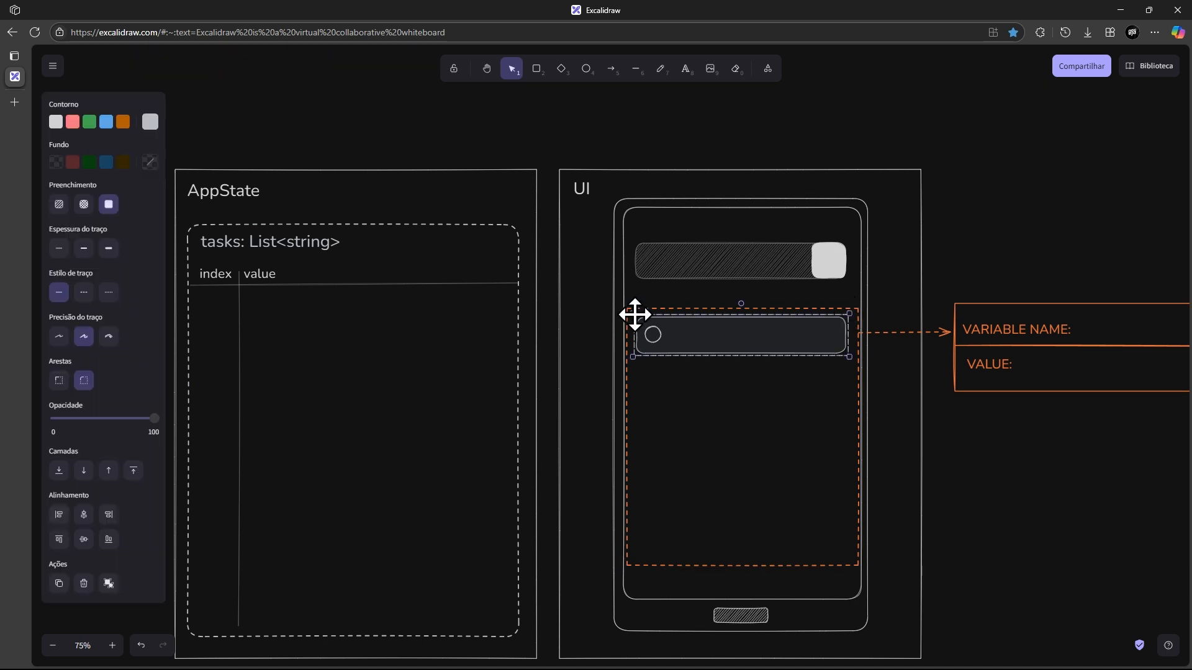
pyautogui.click(859, 309)
pyautogui.moveTo(860, 339); pyautogui.dragTo(710, 354)
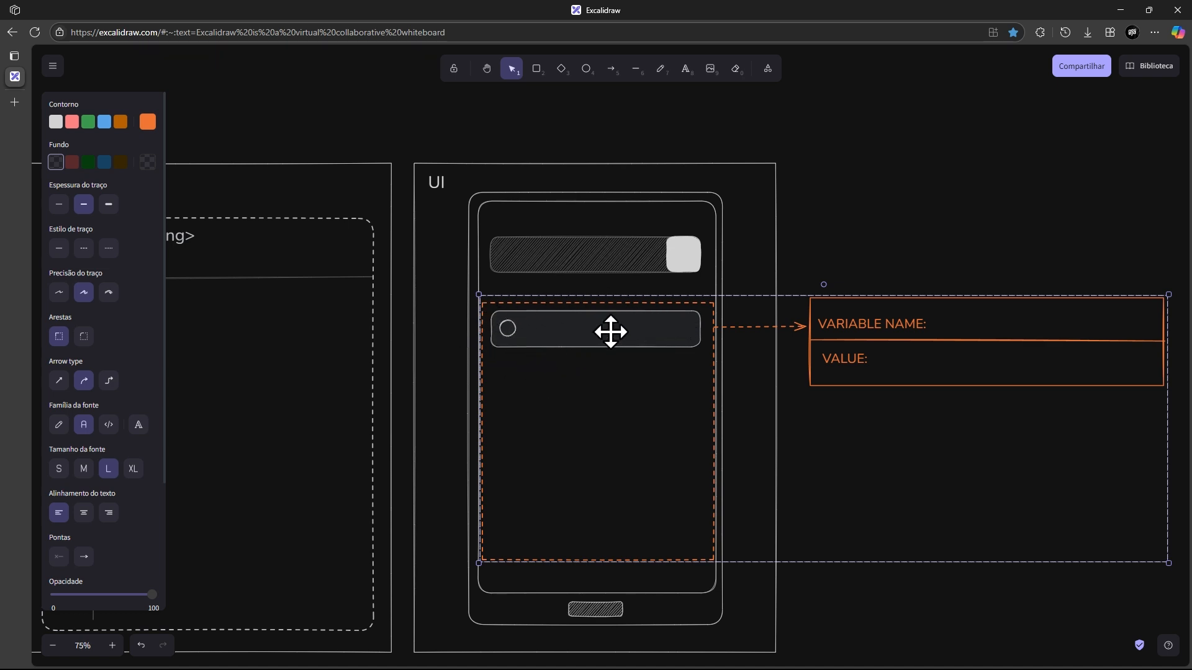
pyautogui.moveTo(790, 265); pyautogui.dragTo(691, 277)
pyautogui.click(779, 372)
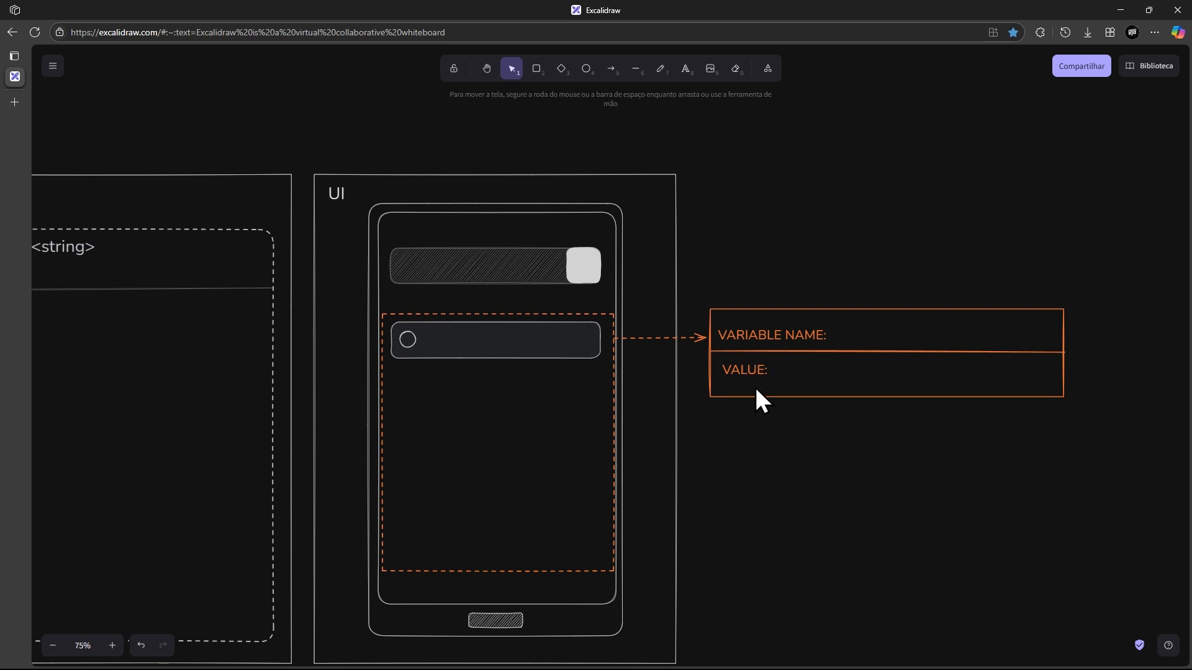
pyautogui.hscroll(-2, 754, 385)
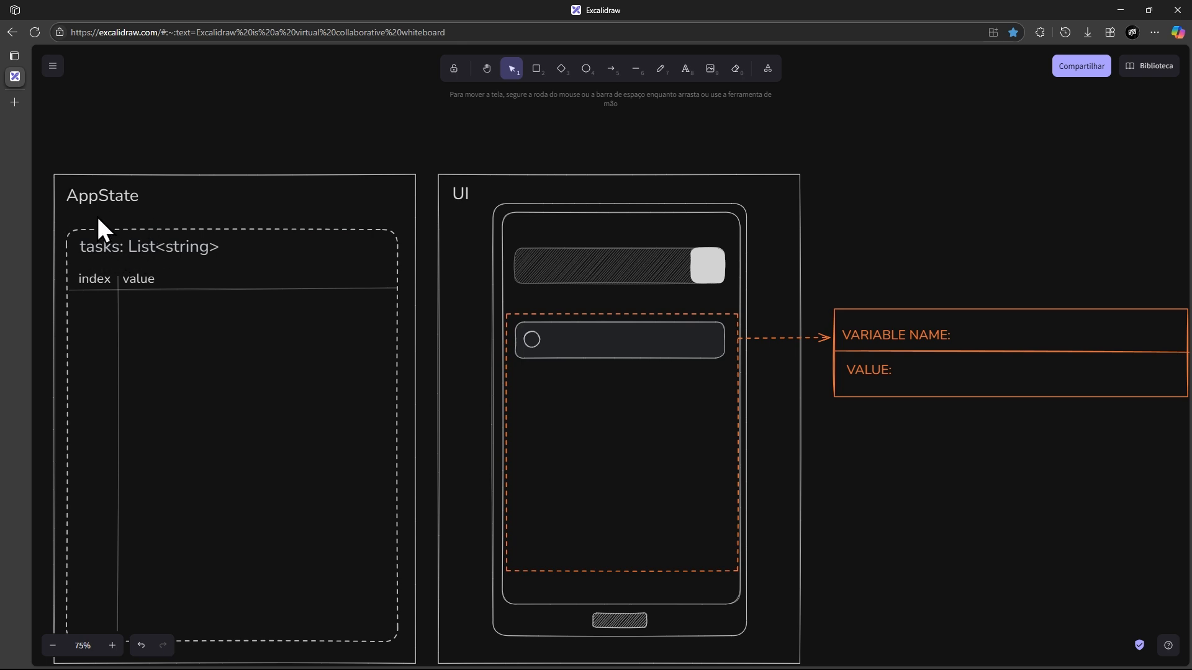
# Add the text "AppState::tasks" after the VALUE: label in the orange annotation
pyautogui.doubleClick(902, 372)
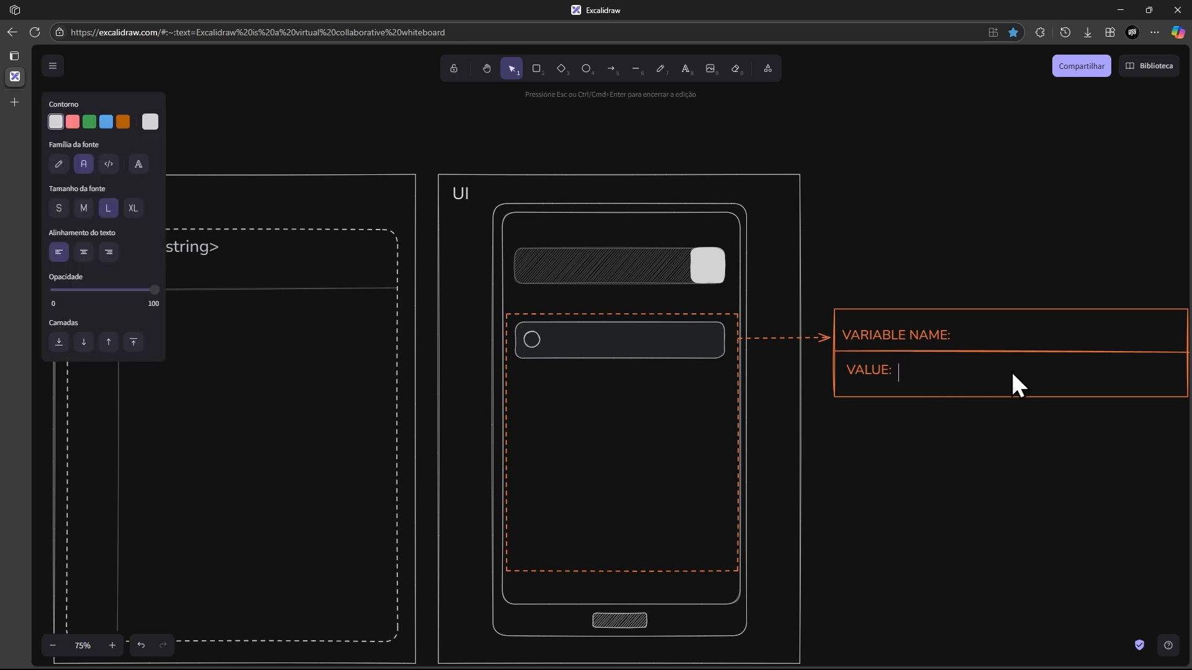
pyautogui.write('AppState::tas')
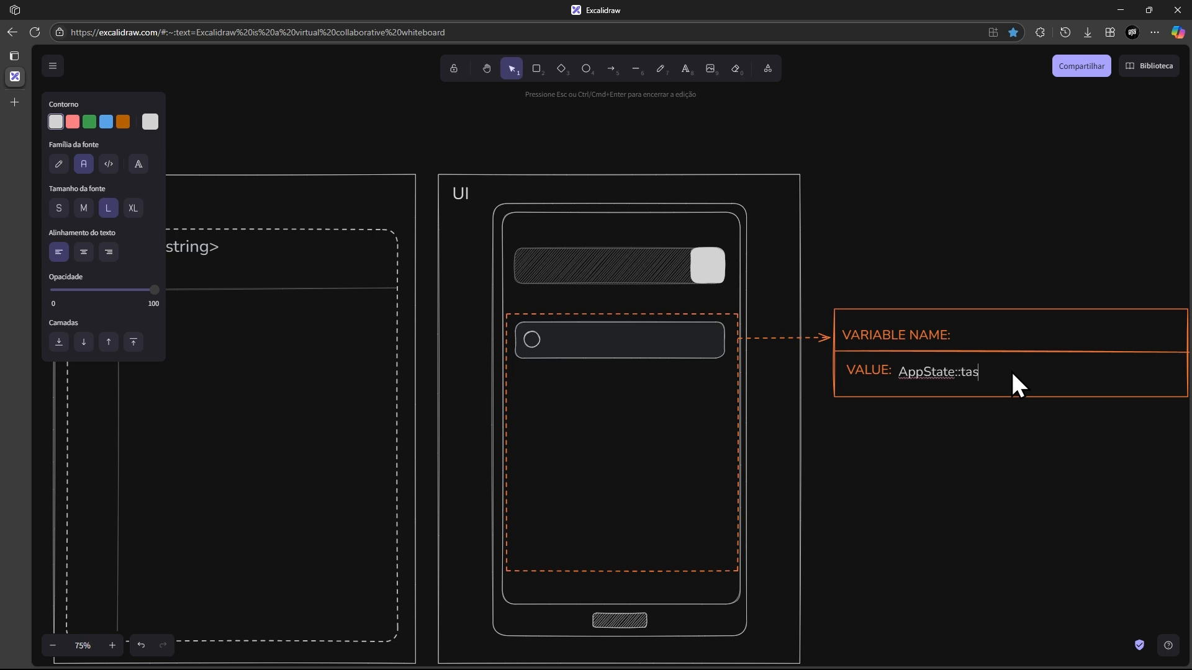
pyautogui.click(937, 208)
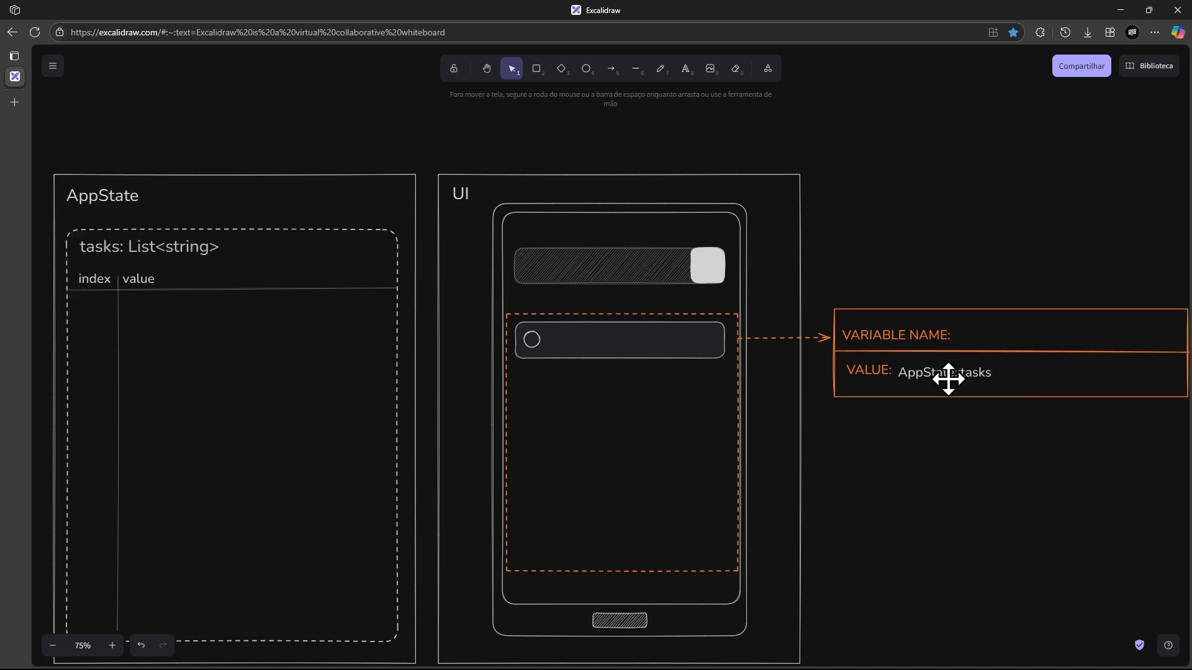
# Align the "AppState::tasks" text on the same line as the VALUE: label, close beside it
pyautogui.click(943, 371)
pyautogui.moveTo(943, 371); pyautogui.dragTo(946, 374)
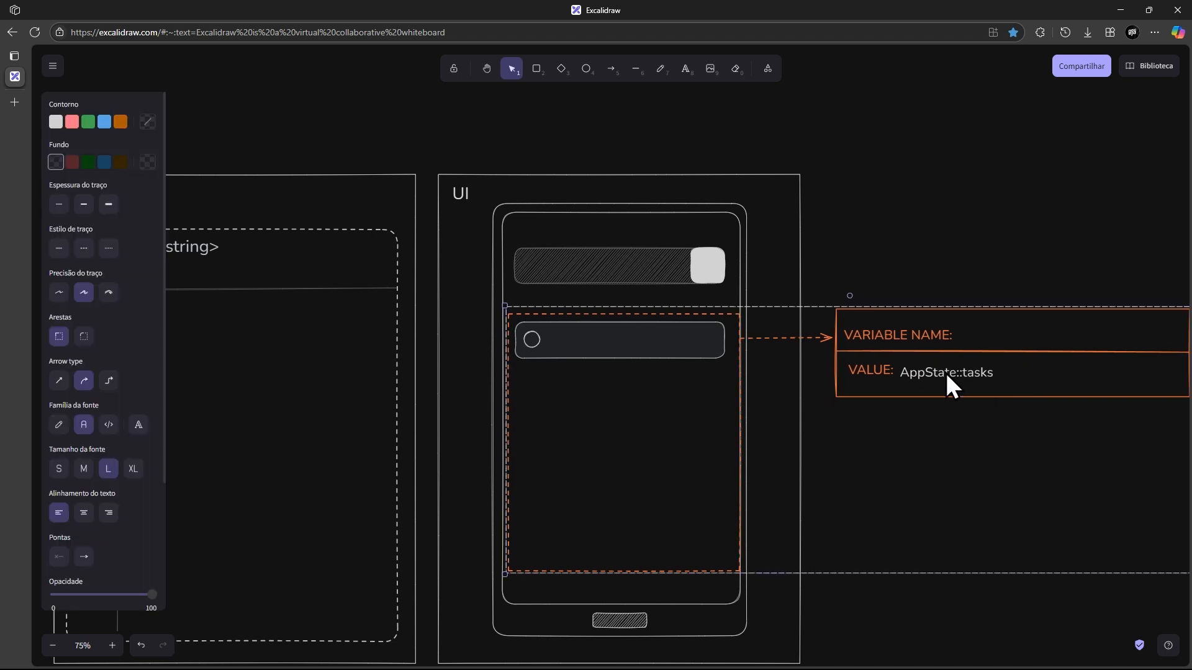
pyautogui.click(937, 211)
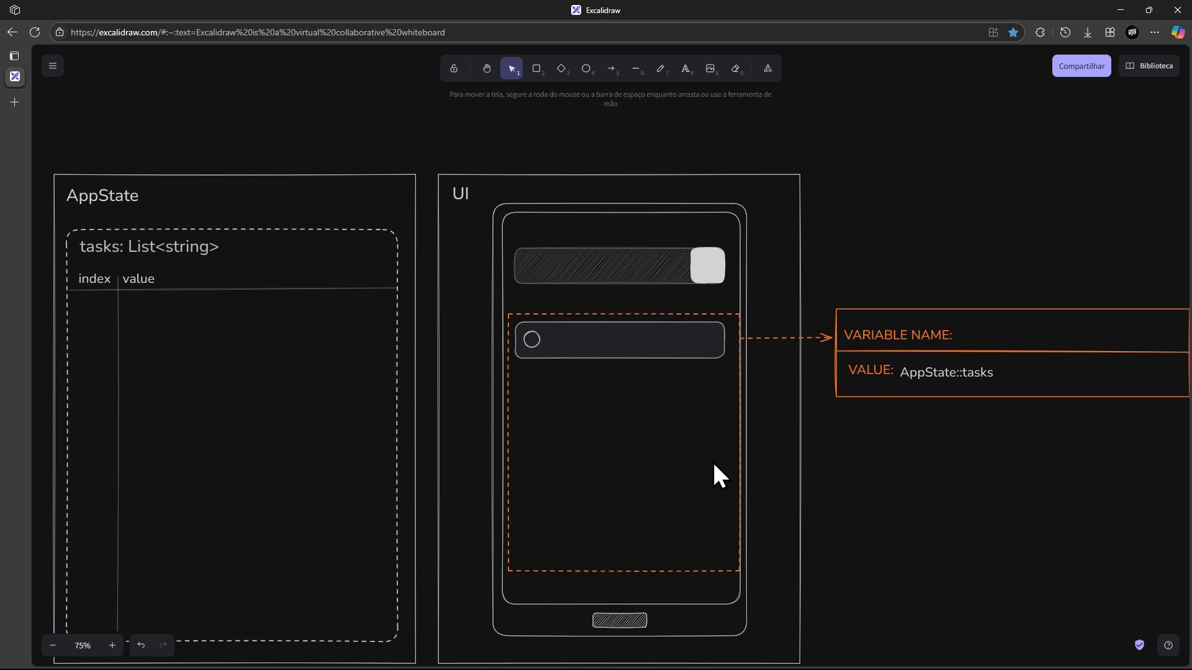
pyautogui.click(930, 374)
pyautogui.doubleClick(929, 374)
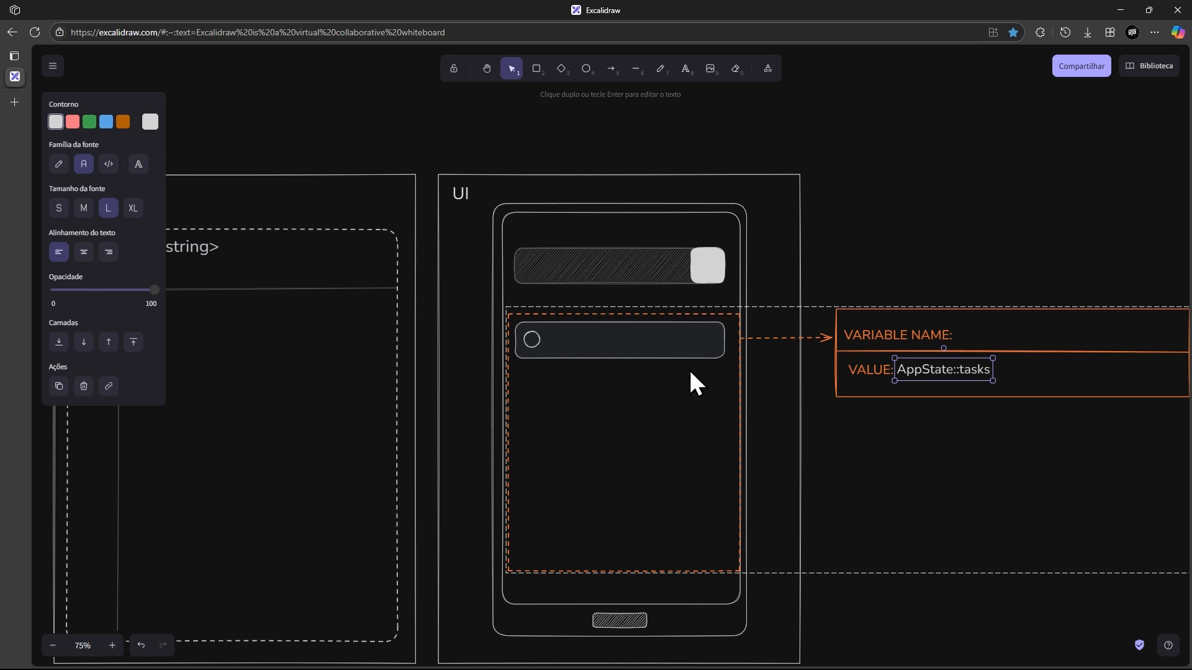
pyautogui.press('Escape')
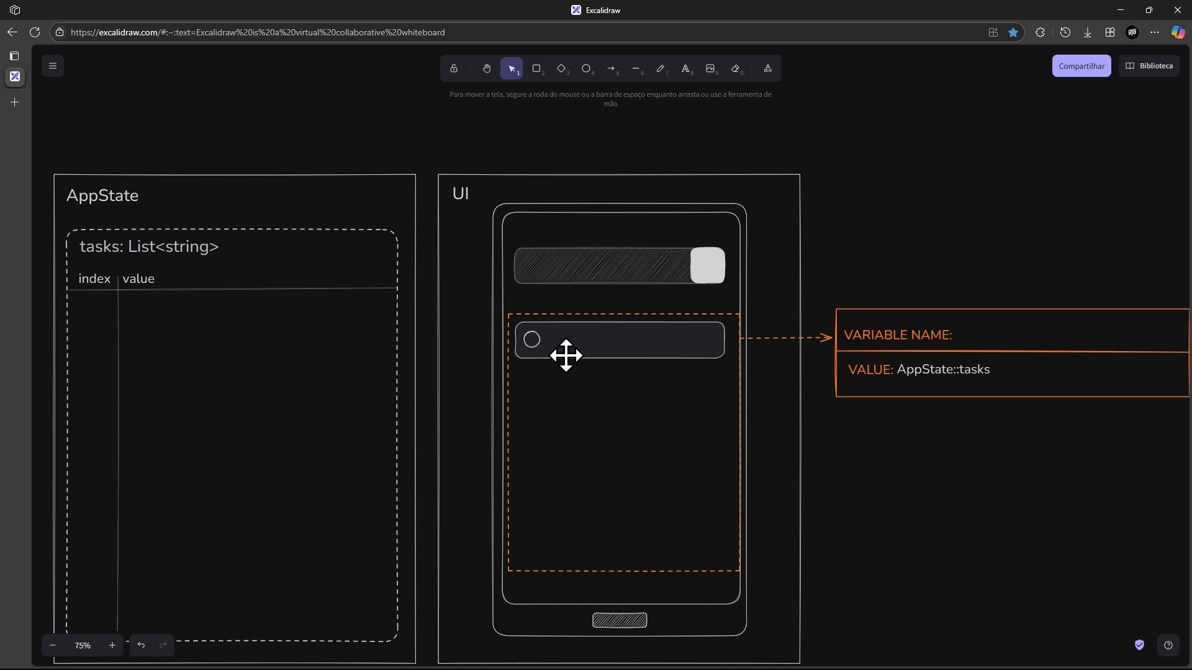
pyautogui.moveTo(734, 382); pyautogui.dragTo(536, 378)
pyautogui.click(704, 331)
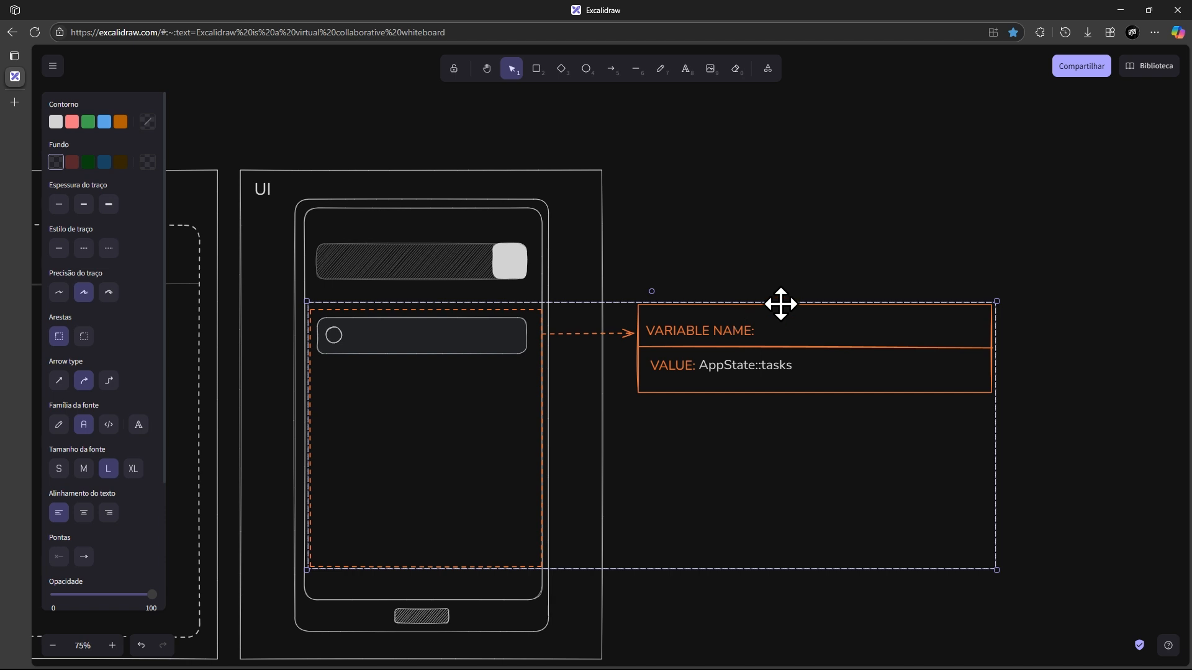
pyautogui.hscroll(-3, 548, 399)
pyautogui.hscroll(-4, 460, 381)
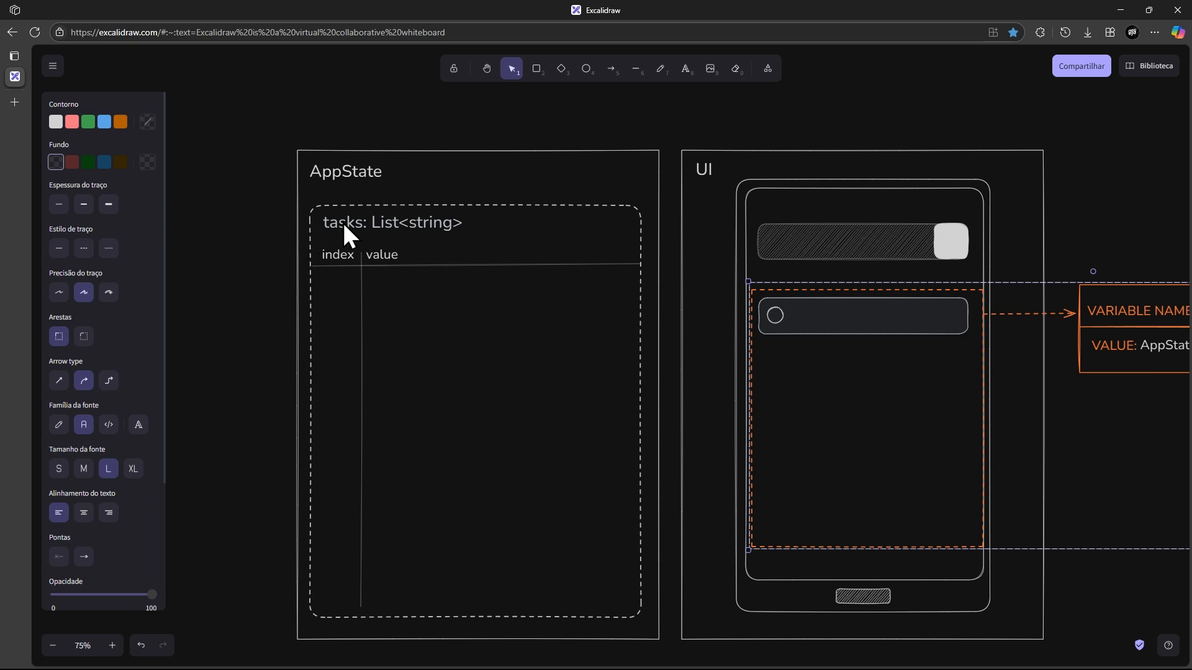
pyautogui.hscroll(5, 641, 329)
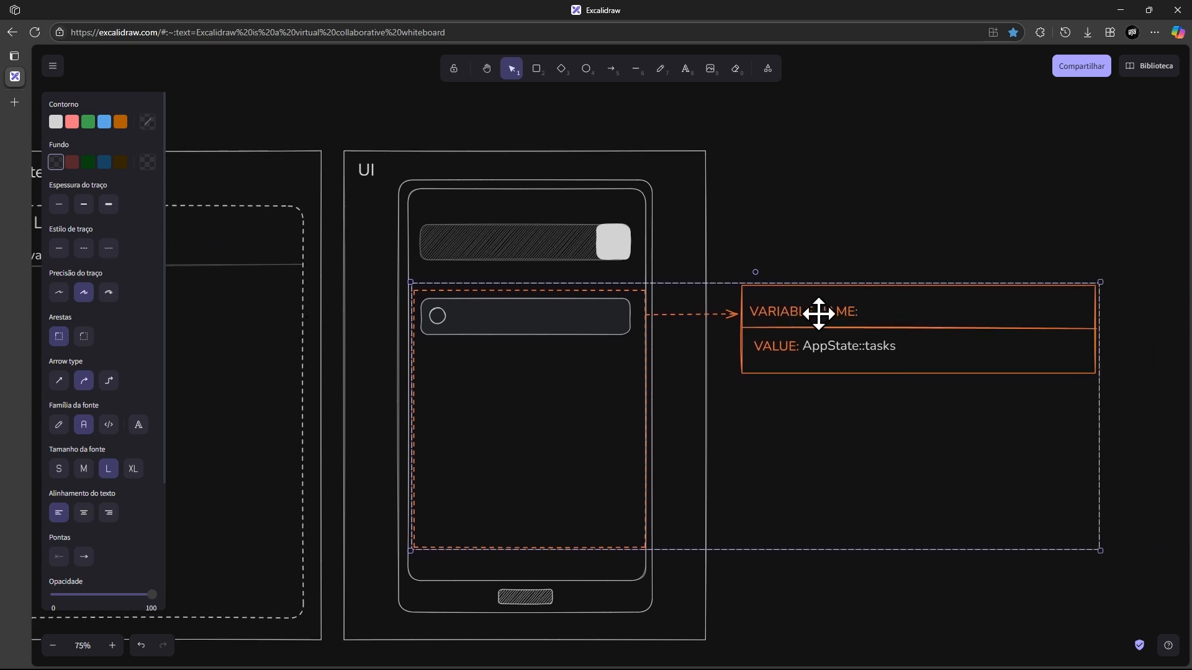
pyautogui.hscroll(-4, 392, 326)
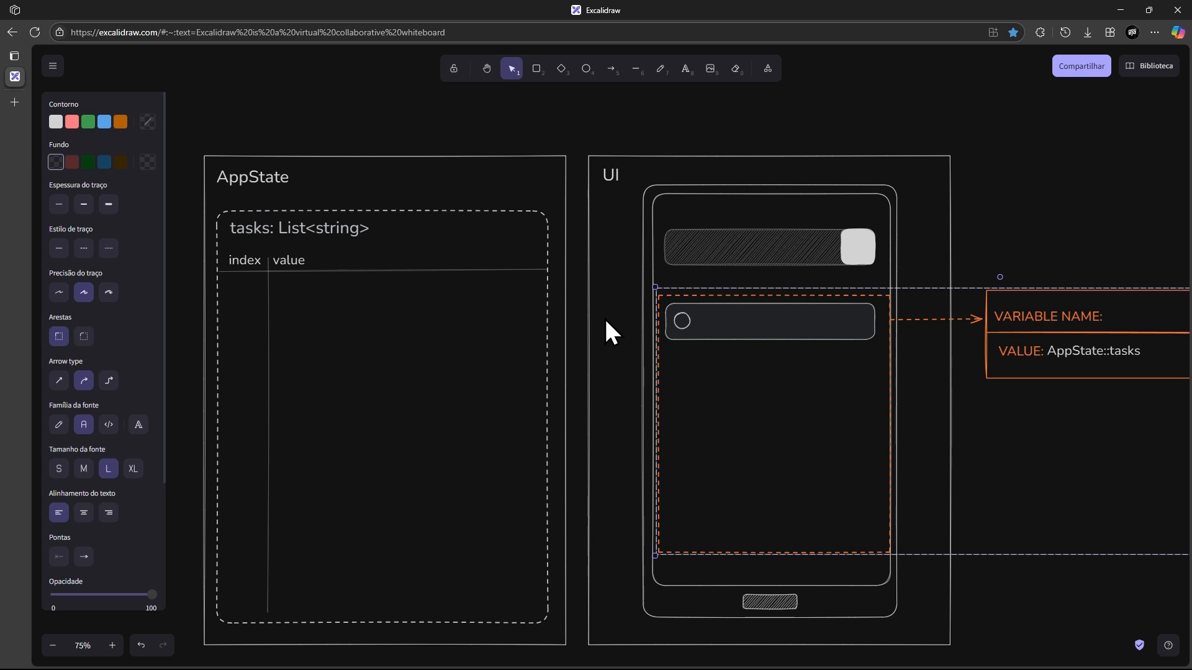
# Add the text "task" after the VARIABLE NAME: label in the orange annotation
pyautogui.hscroll(5, 604, 322)
pyautogui.moveTo(748, 312); pyautogui.dragTo(751, 320)
pyautogui.doubleClick(747, 313)
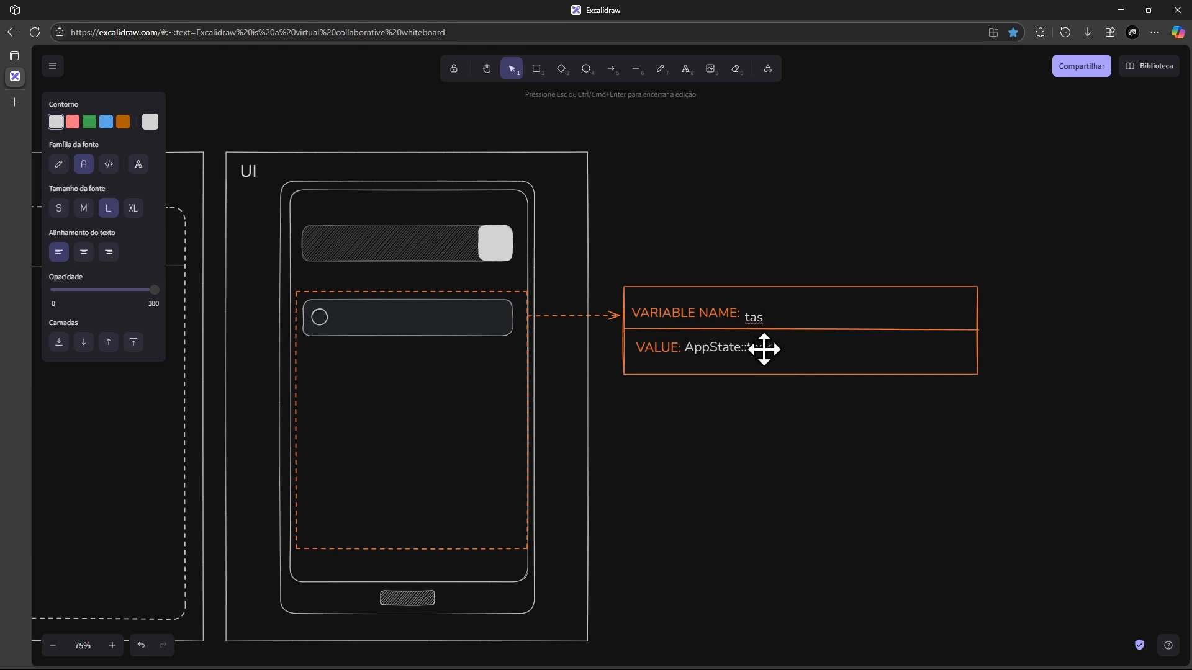
pyautogui.write('task')
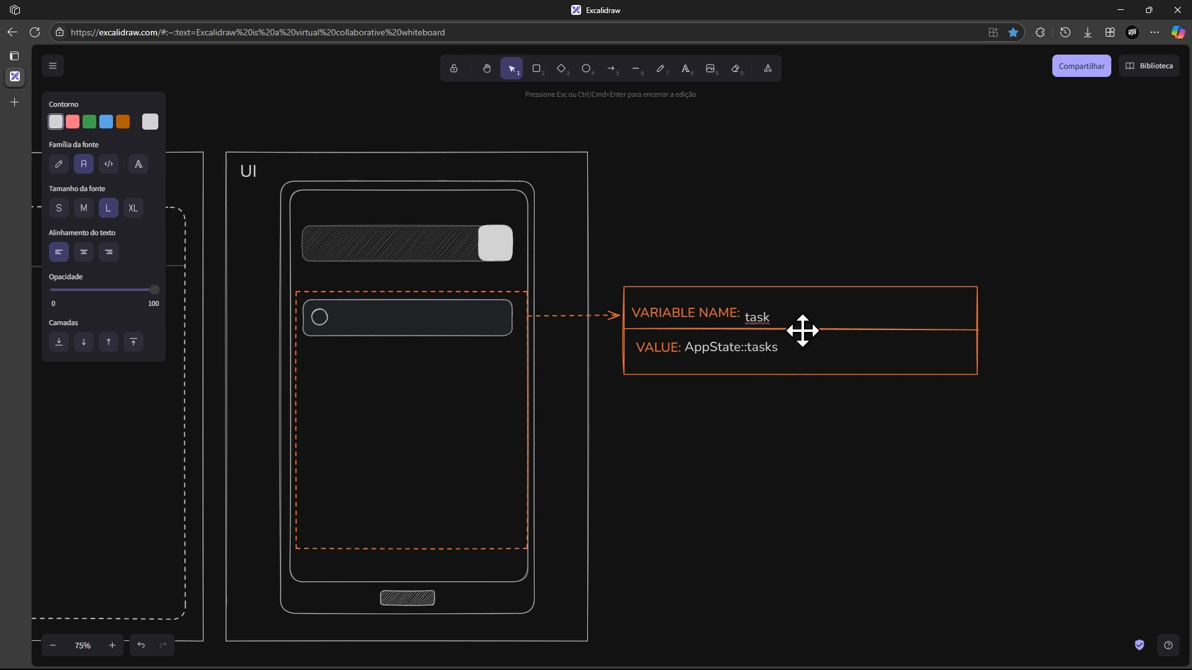
pyautogui.click(797, 240)
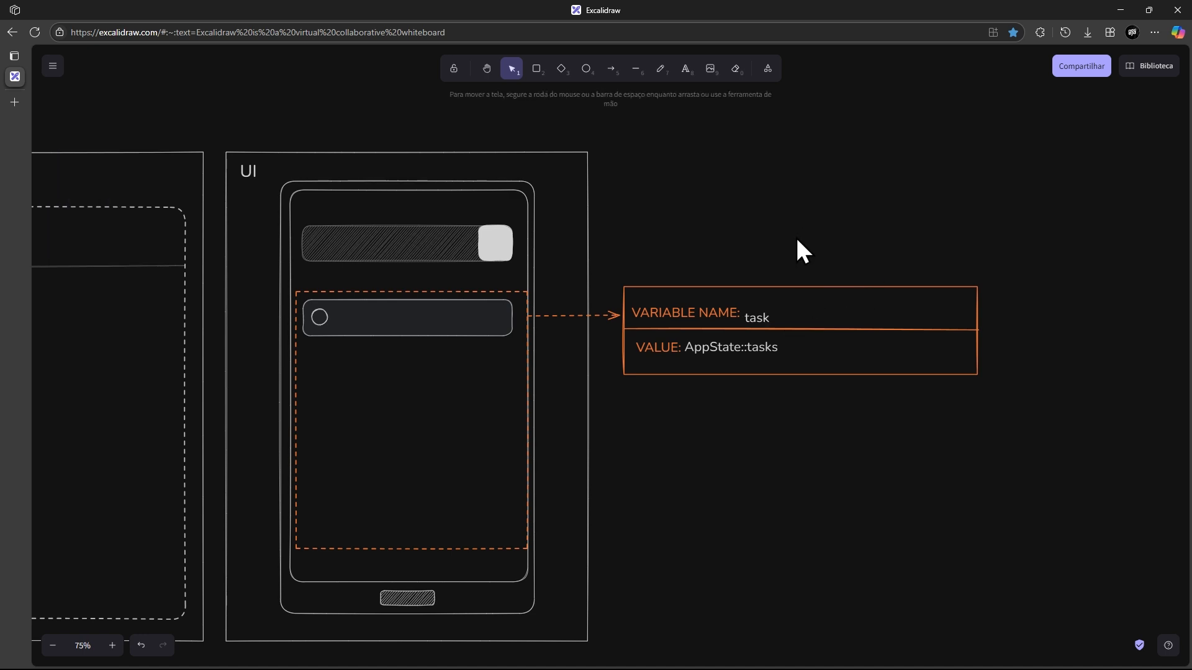
# Move the "task" text up so it lines up with the VARIABLE NAME: label
pyautogui.click(756, 318)
pyautogui.doubleClick(759, 317)
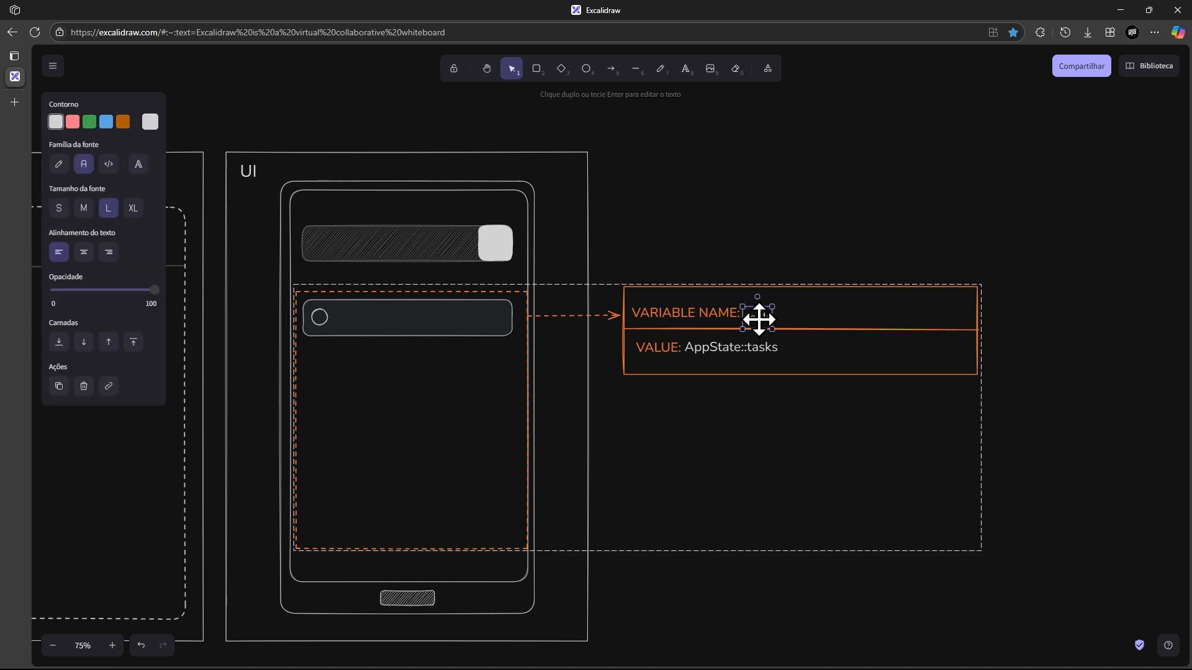
pyautogui.press('Escape')
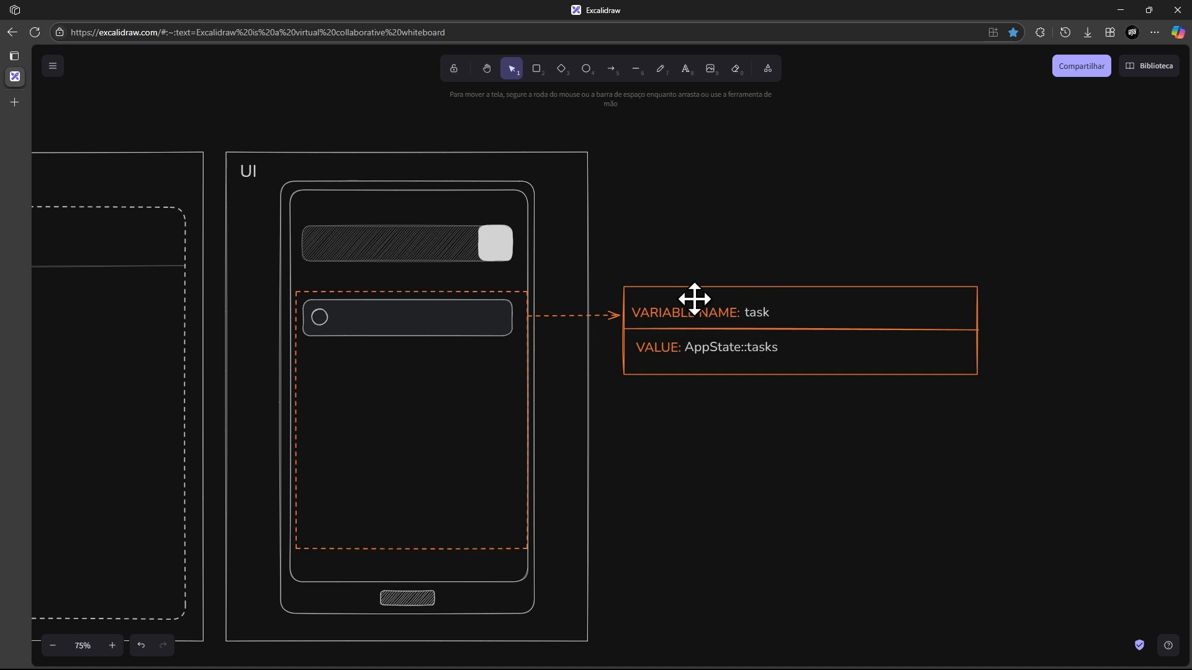
pyautogui.moveTo(662, 348); pyautogui.dragTo(914, 337)
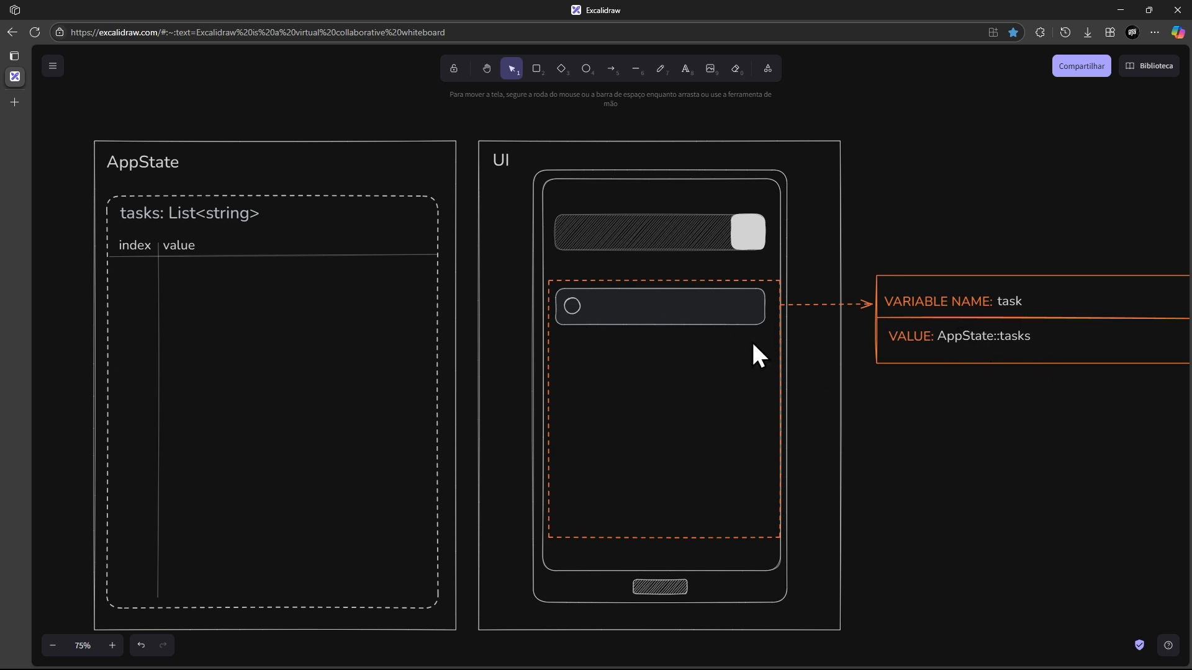
# Extend the variable name text in the orange annotation to "task Item"
pyautogui.moveTo(858, 240); pyautogui.dragTo(682, 244)
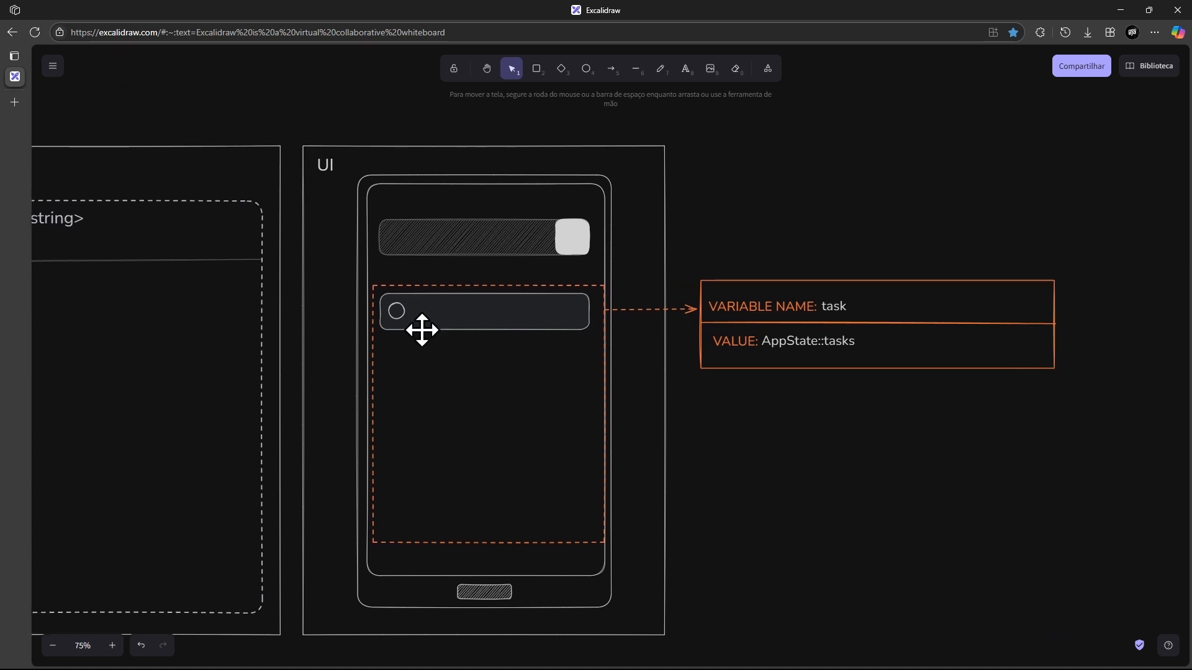
pyautogui.click(426, 326)
pyautogui.moveTo(457, 316); pyautogui.dragTo(460, 316)
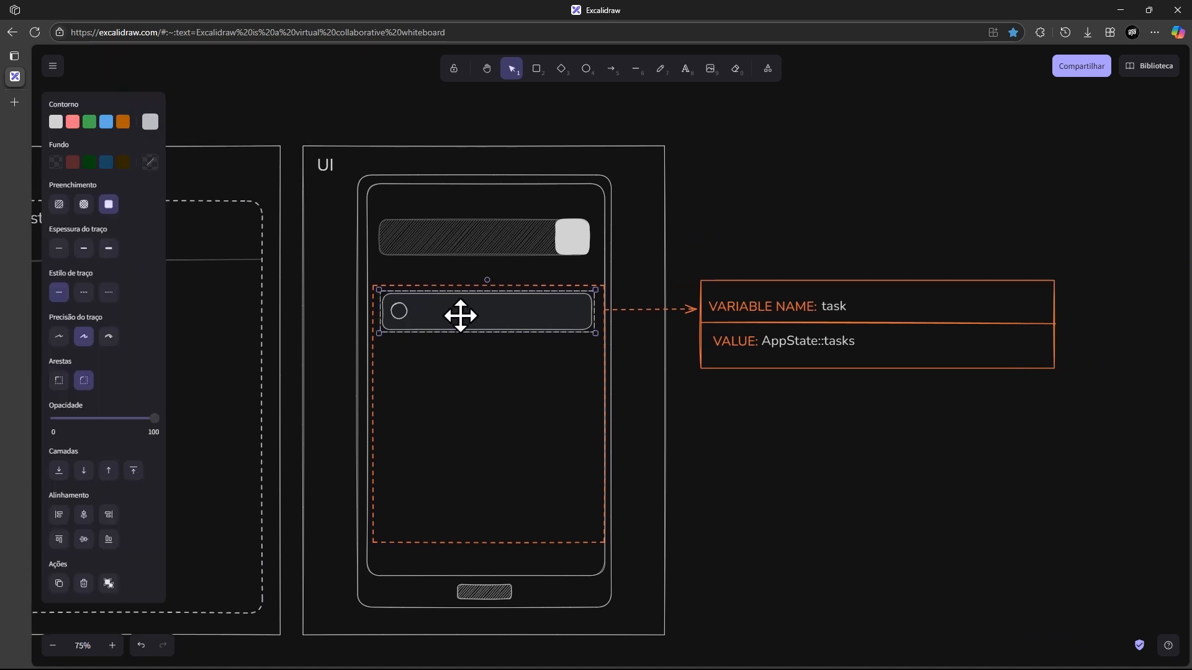
pyautogui.click(834, 308)
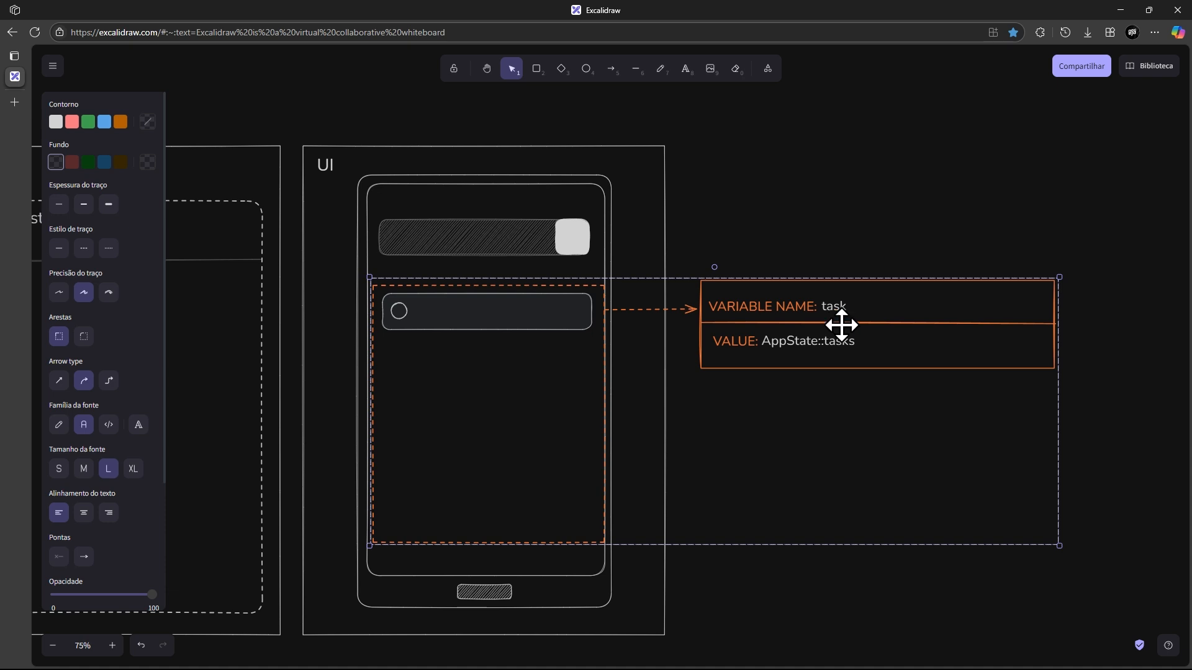
pyautogui.doubleClick(839, 306)
pyautogui.doubleClick(839, 306)
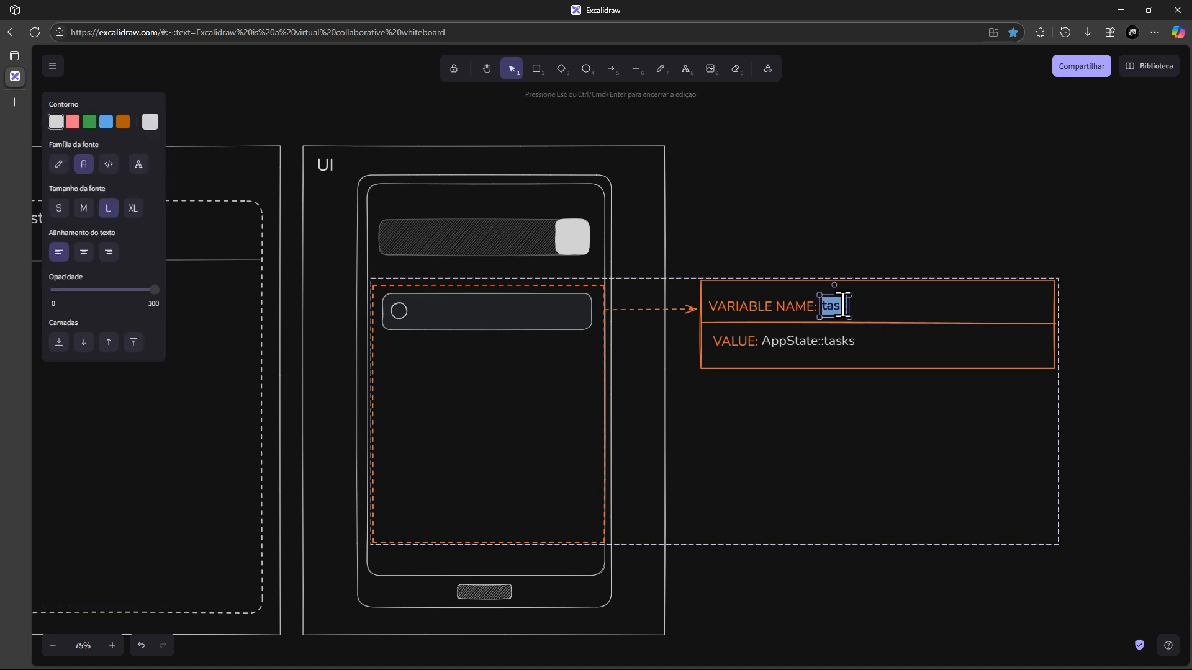
pyautogui.press('Right')
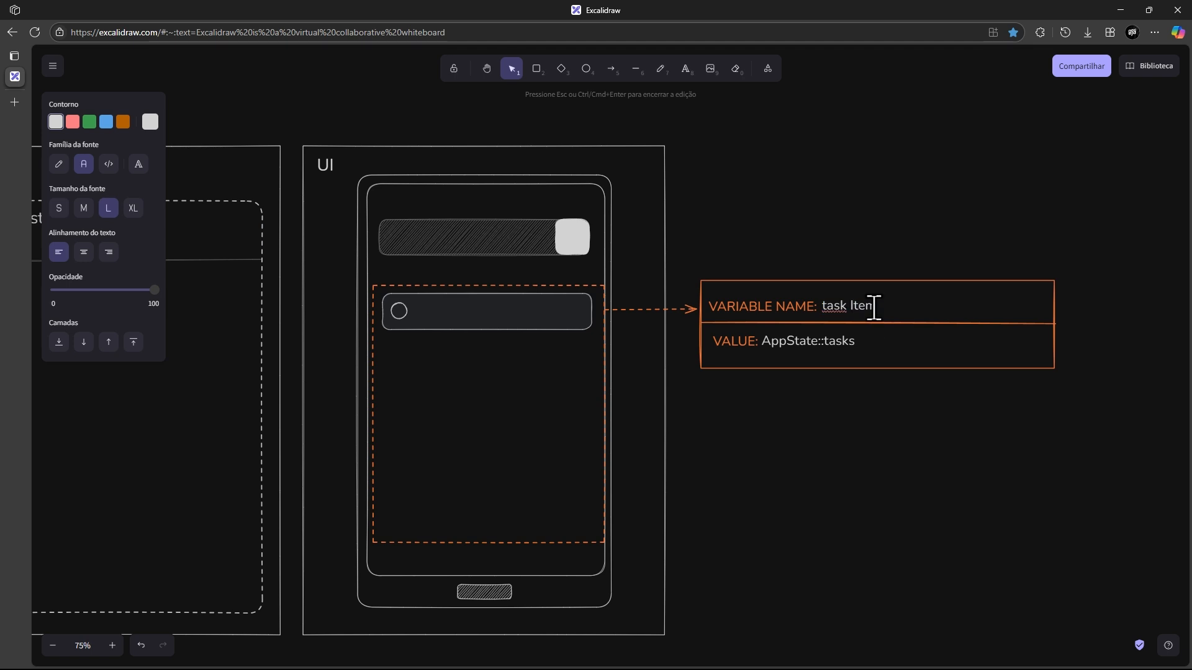
pyautogui.click(841, 220)
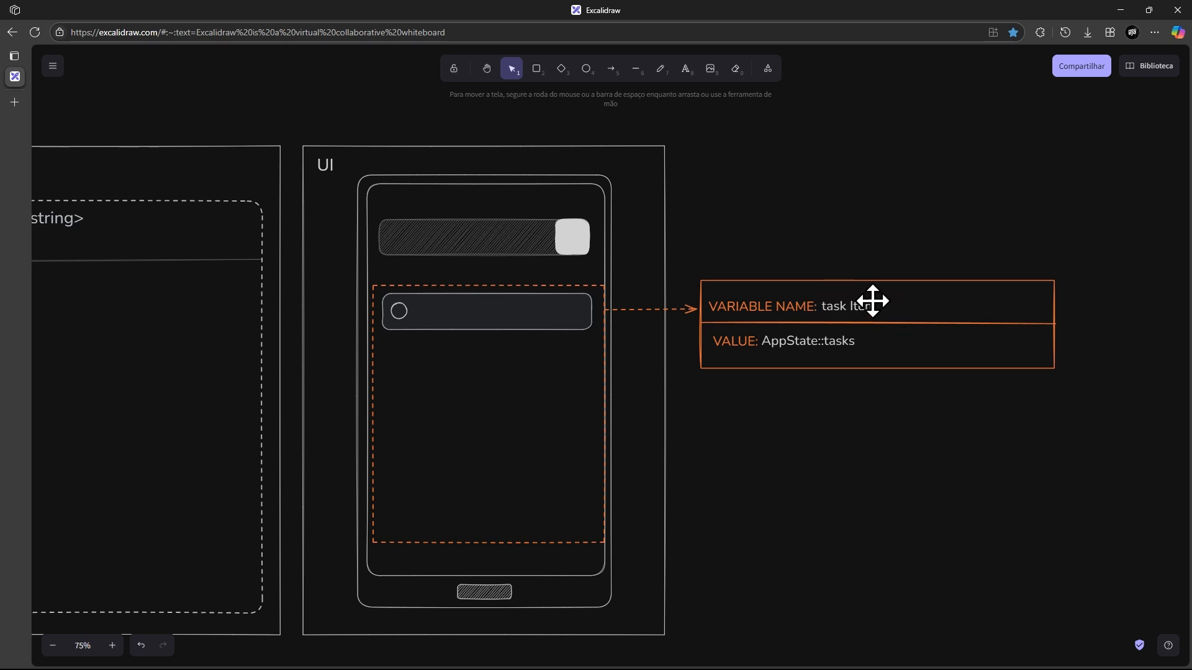
# Examine how the task card in the phone relates to the orange variable annotation and the AppState tasks list
pyautogui.hscroll(-6, 666, 257)
pyautogui.hscroll(6, 546, 291)
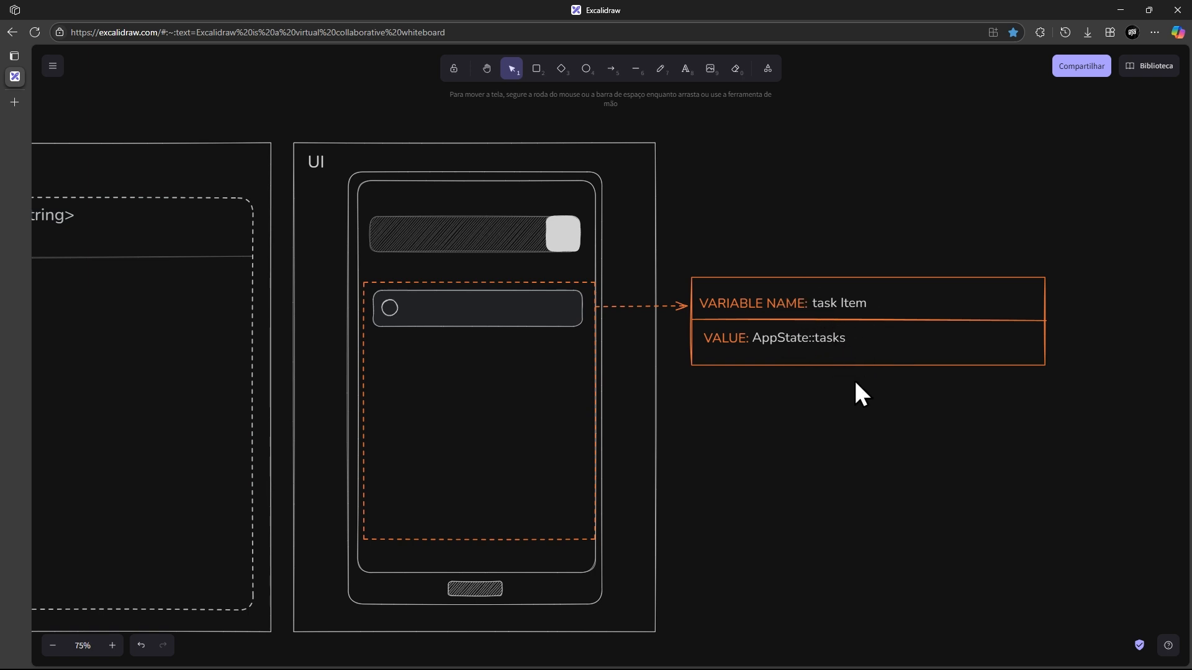
pyautogui.click(825, 306)
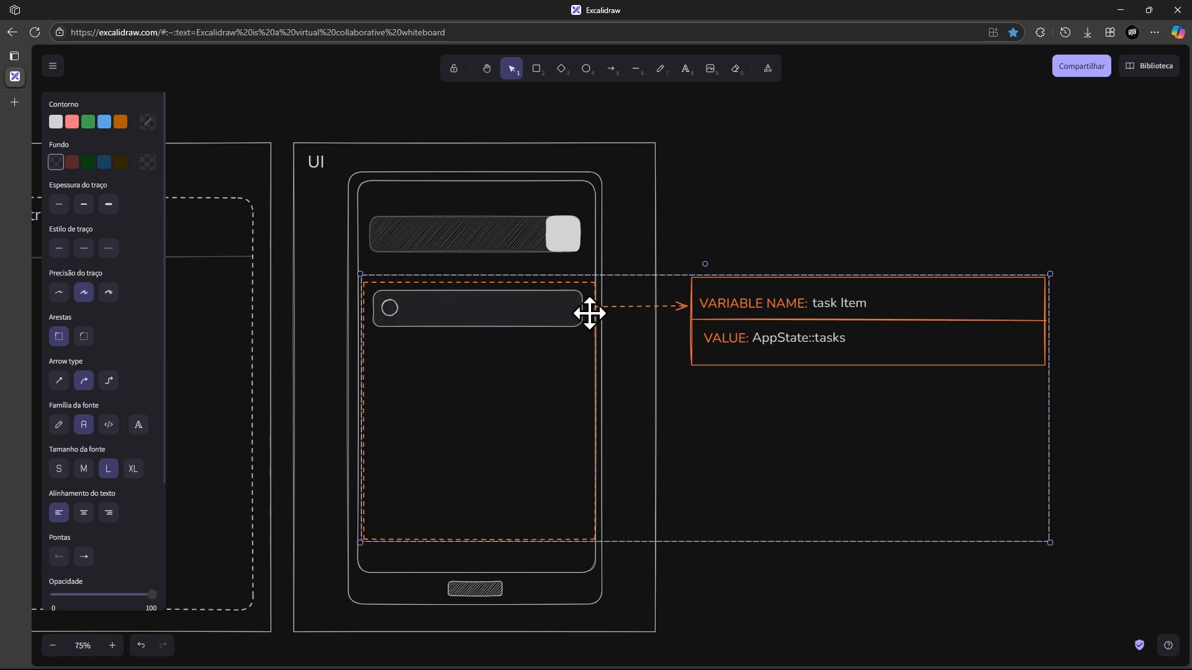
pyautogui.click(754, 231)
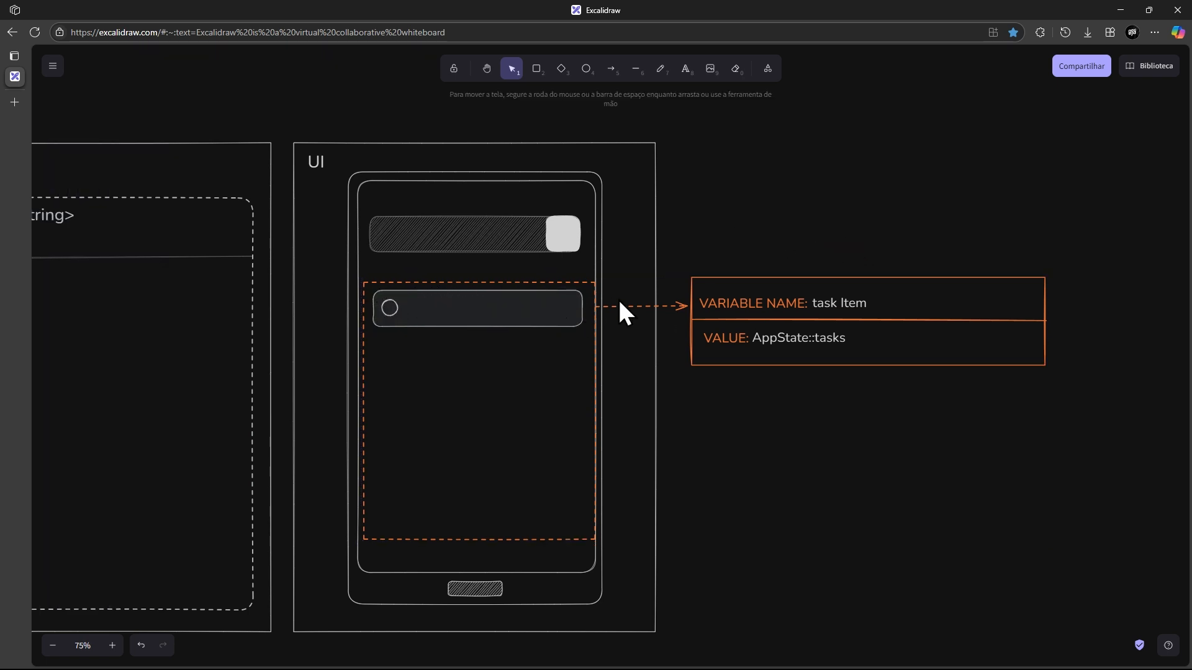
pyautogui.moveTo(745, 229); pyautogui.dragTo(922, 199)
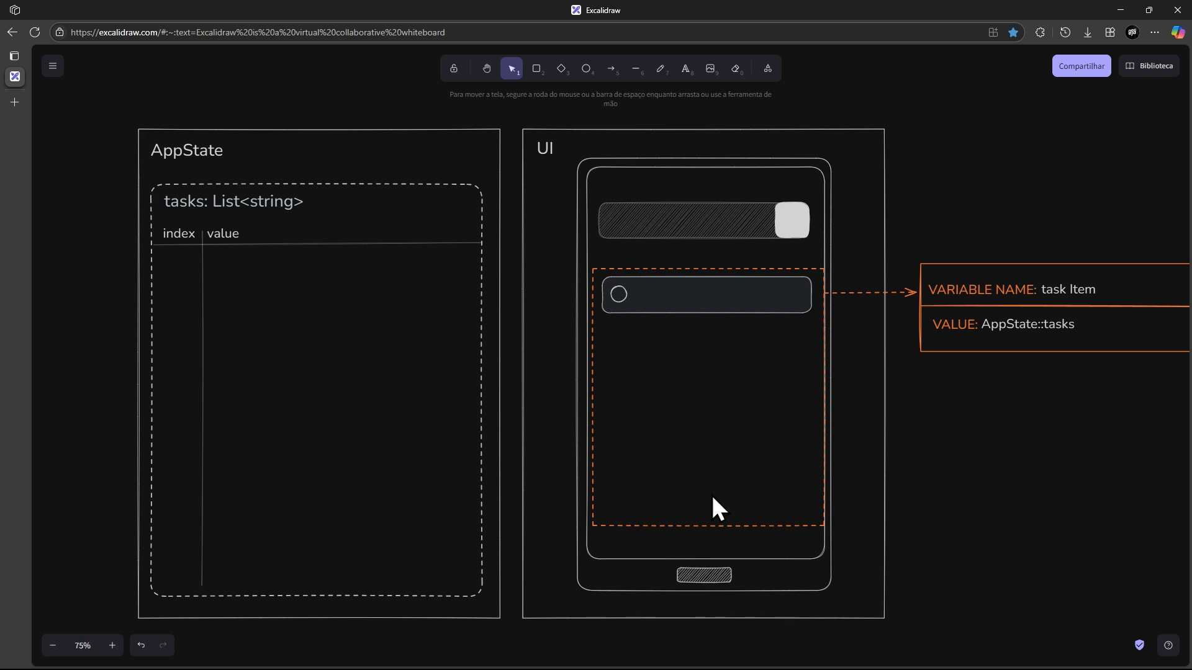
pyautogui.moveTo(1045, 192); pyautogui.dragTo(928, 189)
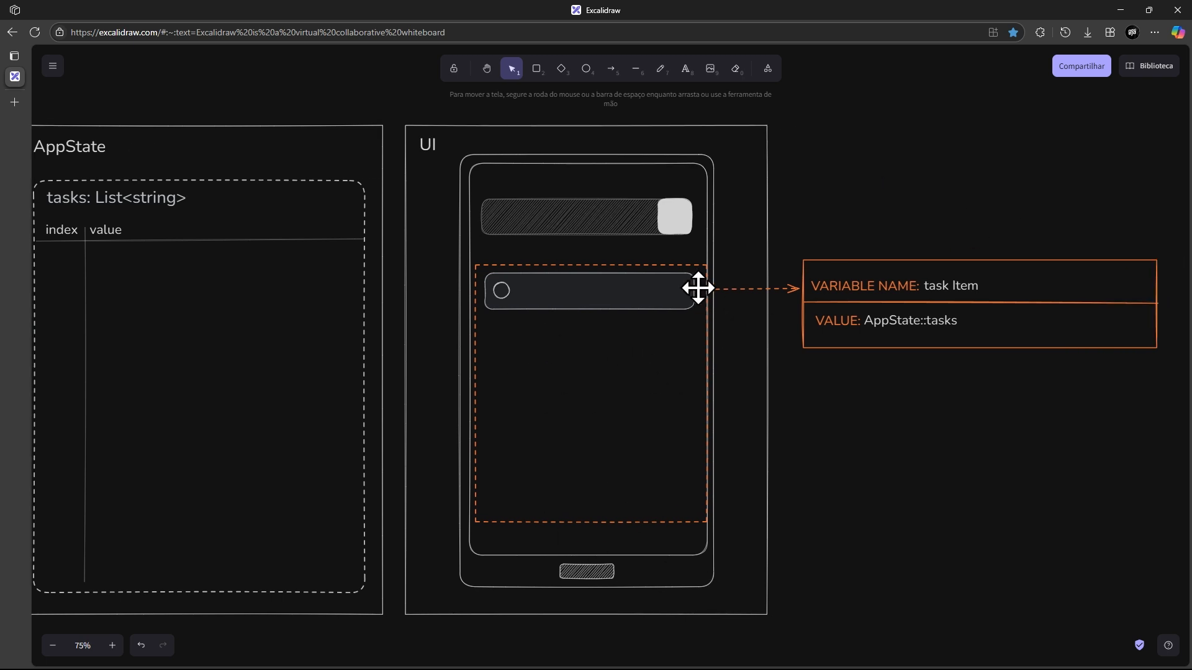
pyautogui.click(515, 290)
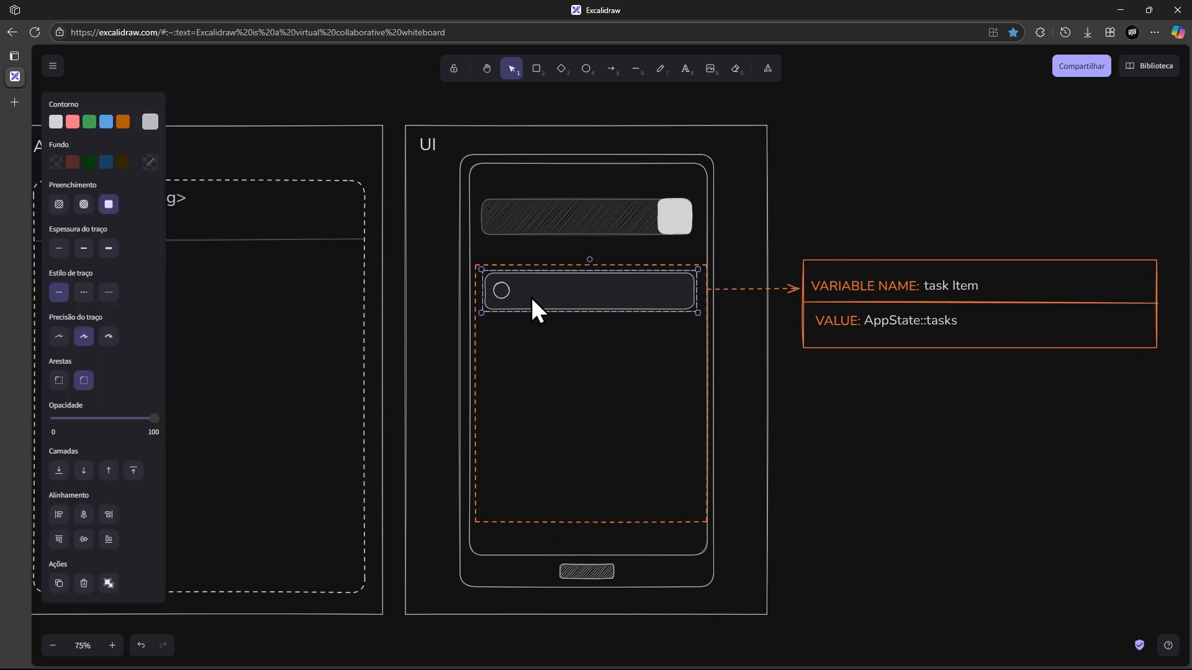
pyautogui.click(728, 290)
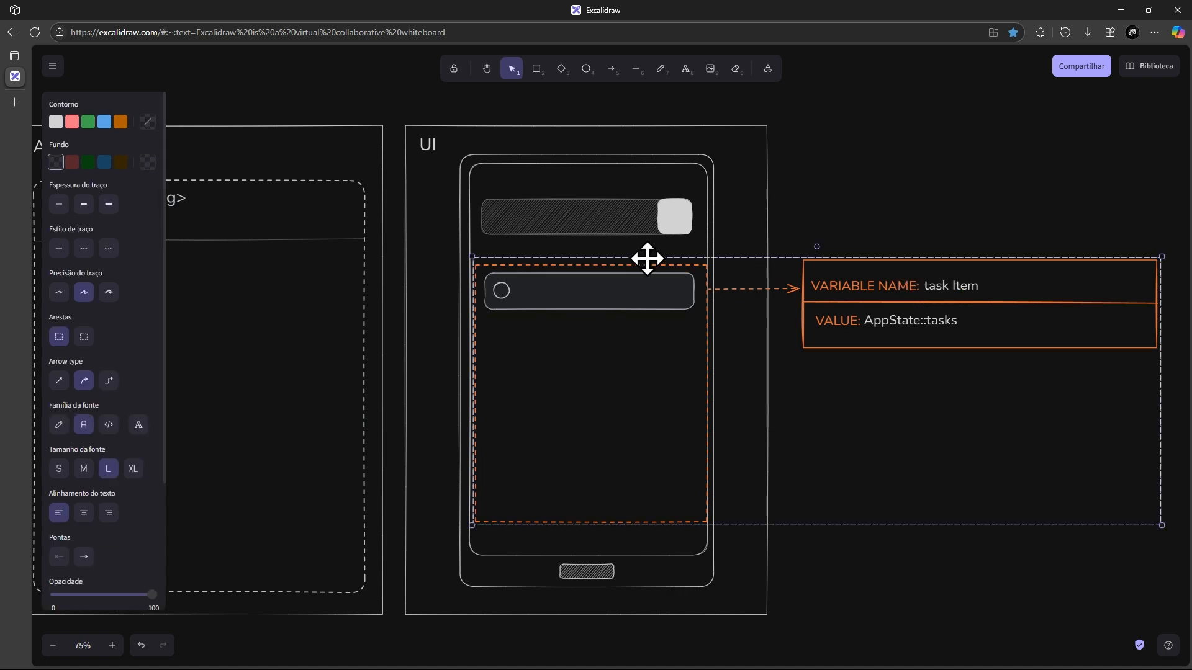
pyautogui.moveTo(825, 216); pyautogui.dragTo(922, 206)
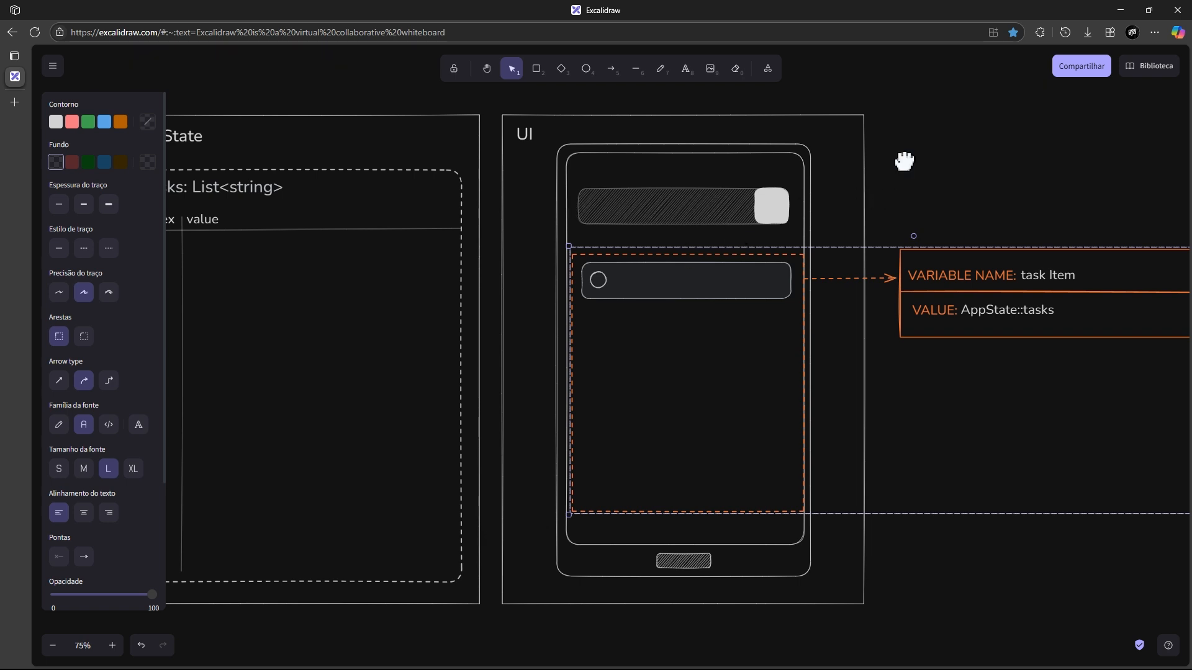
pyautogui.moveTo(904, 159); pyautogui.dragTo(888, 170)
pyautogui.click(663, 192)
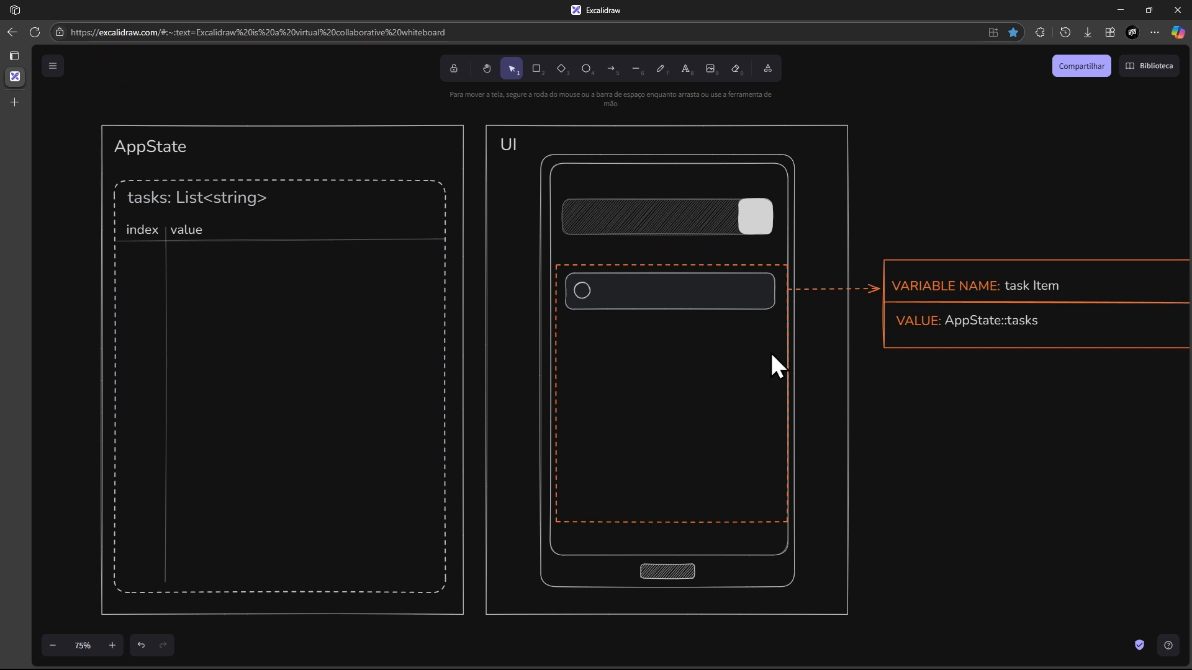
# Nudge the task card slightly lower inside the dashed orange area of the phone
pyautogui.click(597, 289)
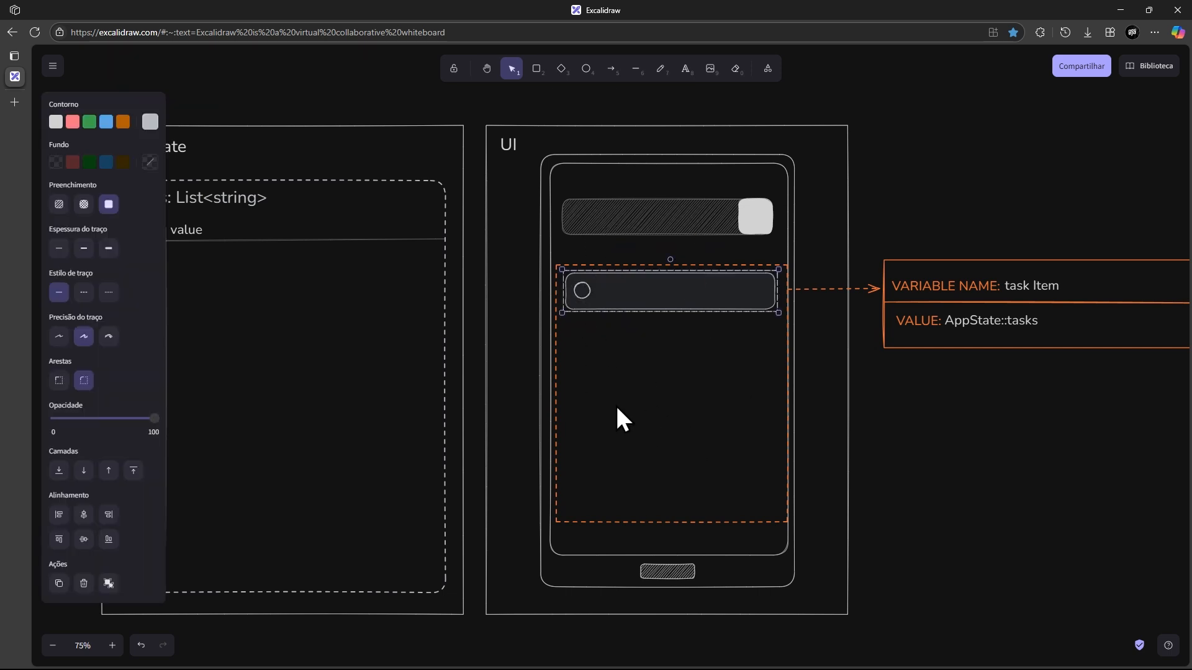
pyautogui.hscroll(-3, 617, 408)
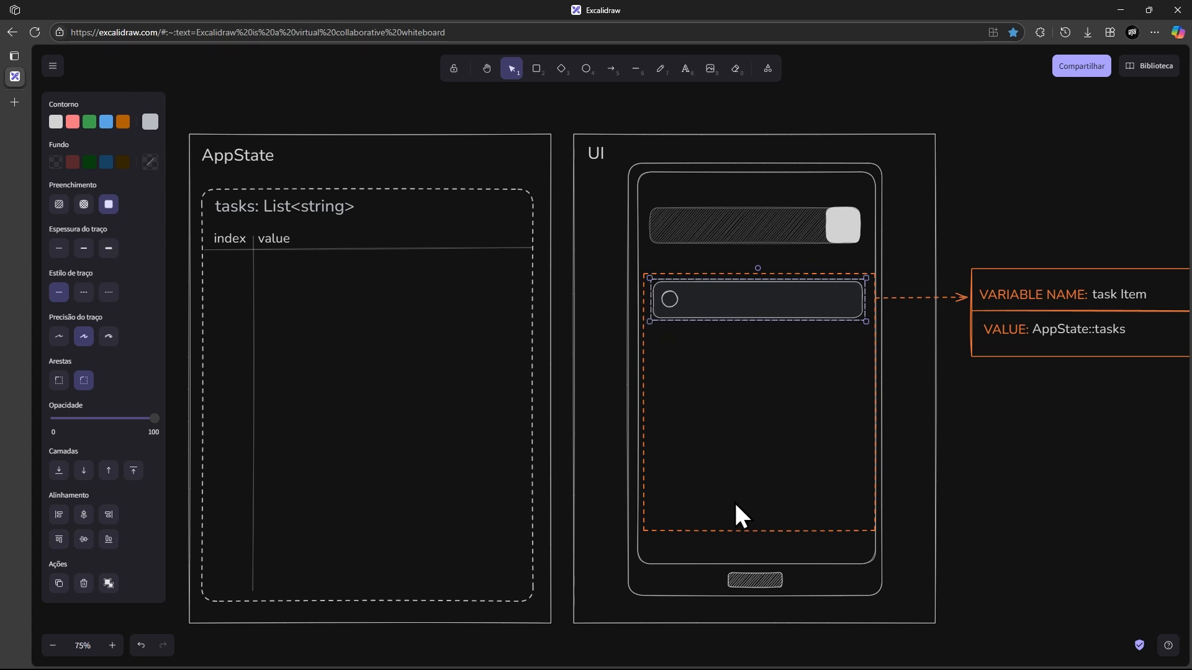
pyautogui.moveTo(745, 320)
pyautogui.mouseDown()
pyautogui.moveTo(739, 329)
pyautogui.moveTo(737, 306)
pyautogui.mouseUp()
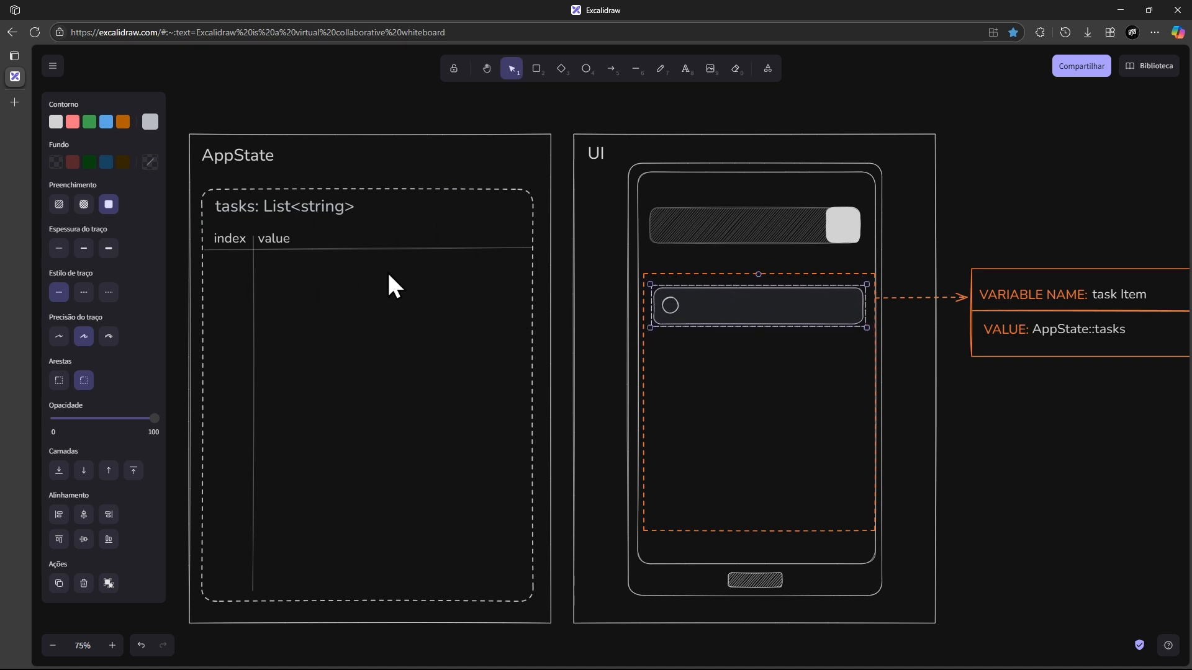
# Draw an arrow from the dashed orange area to the AppState tasks list and colour it orange
pyautogui.click(611, 68)
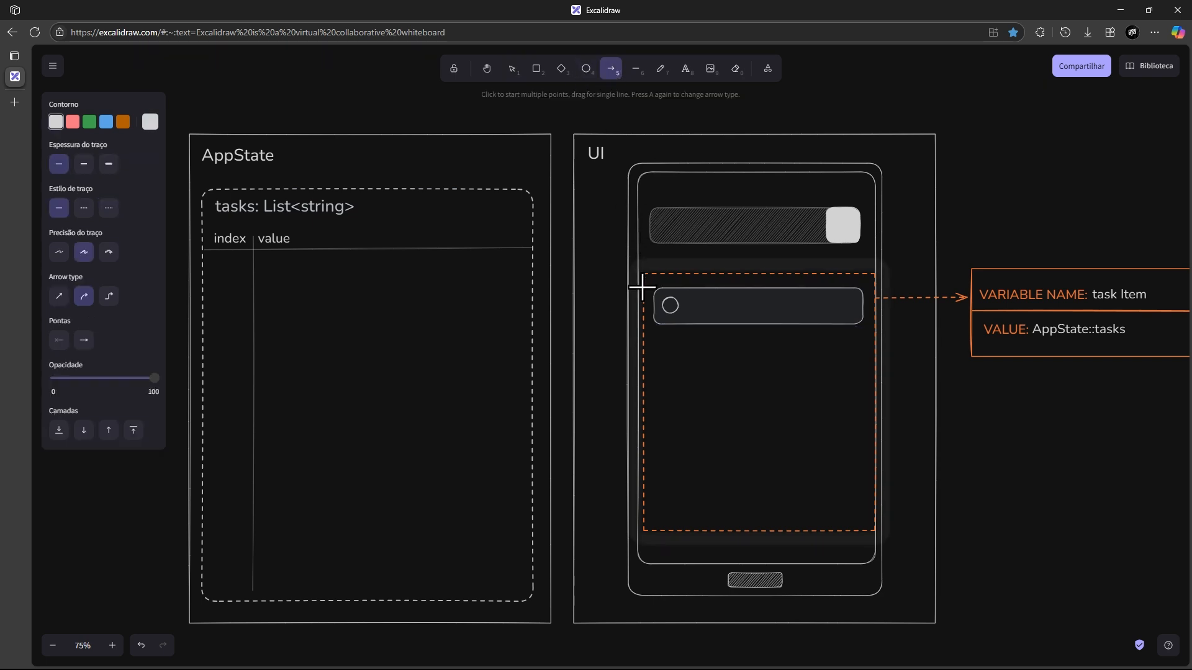
pyautogui.moveTo(643, 287); pyautogui.dragTo(532, 269)
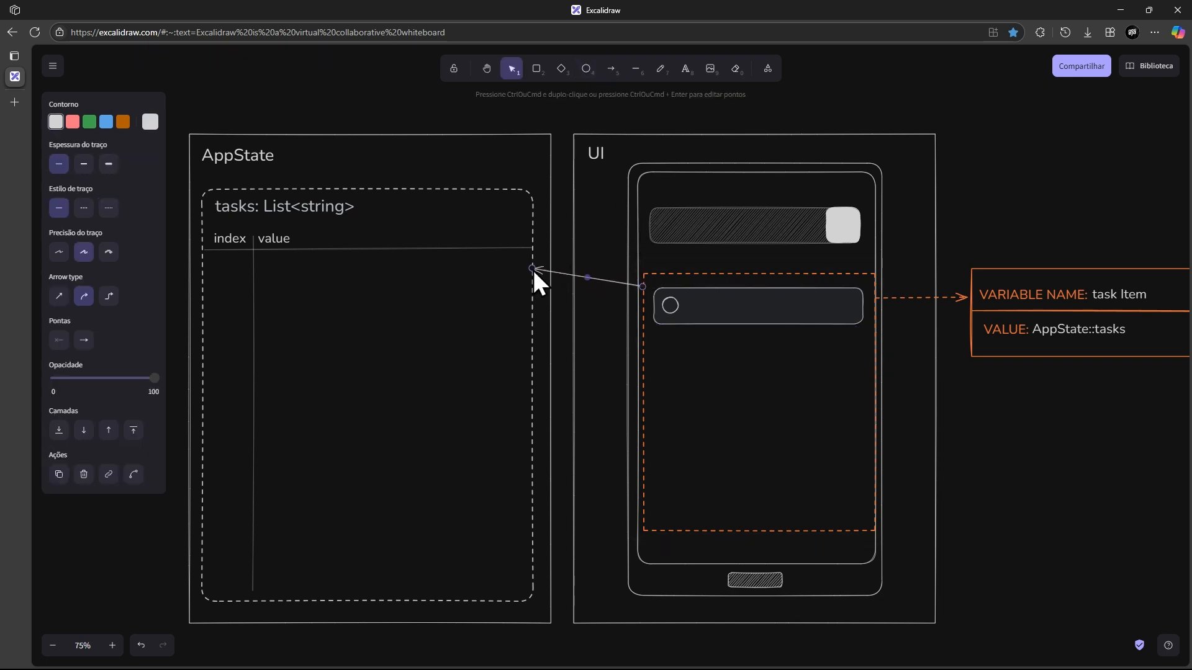
pyautogui.click(123, 121)
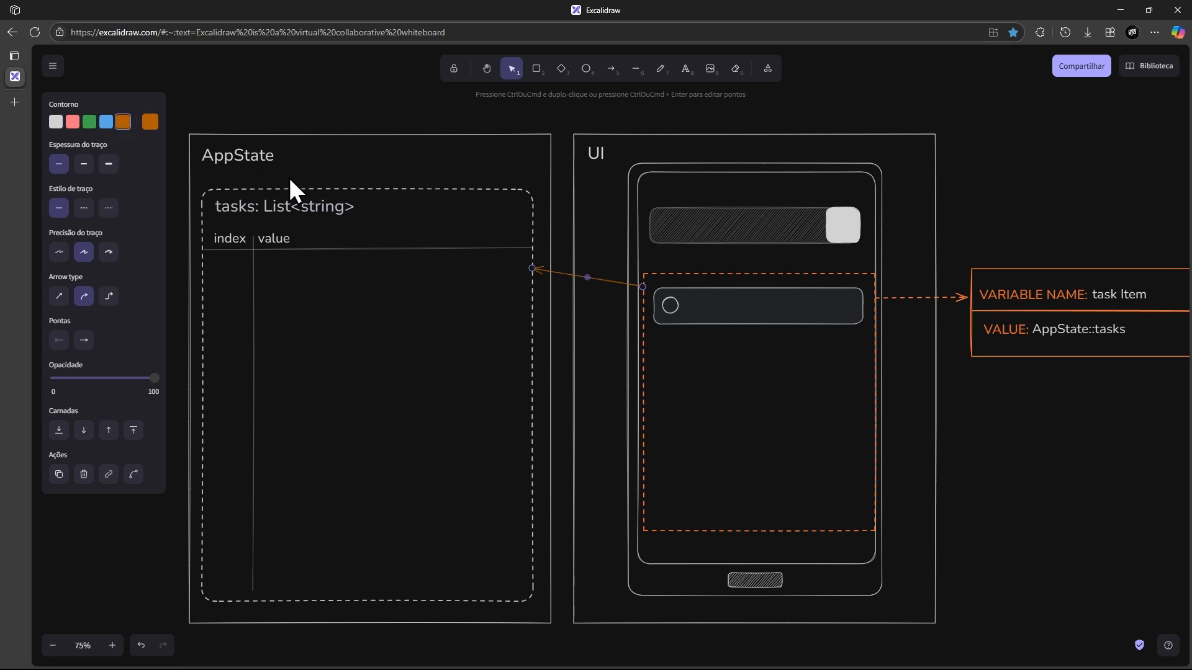
pyautogui.click(991, 152)
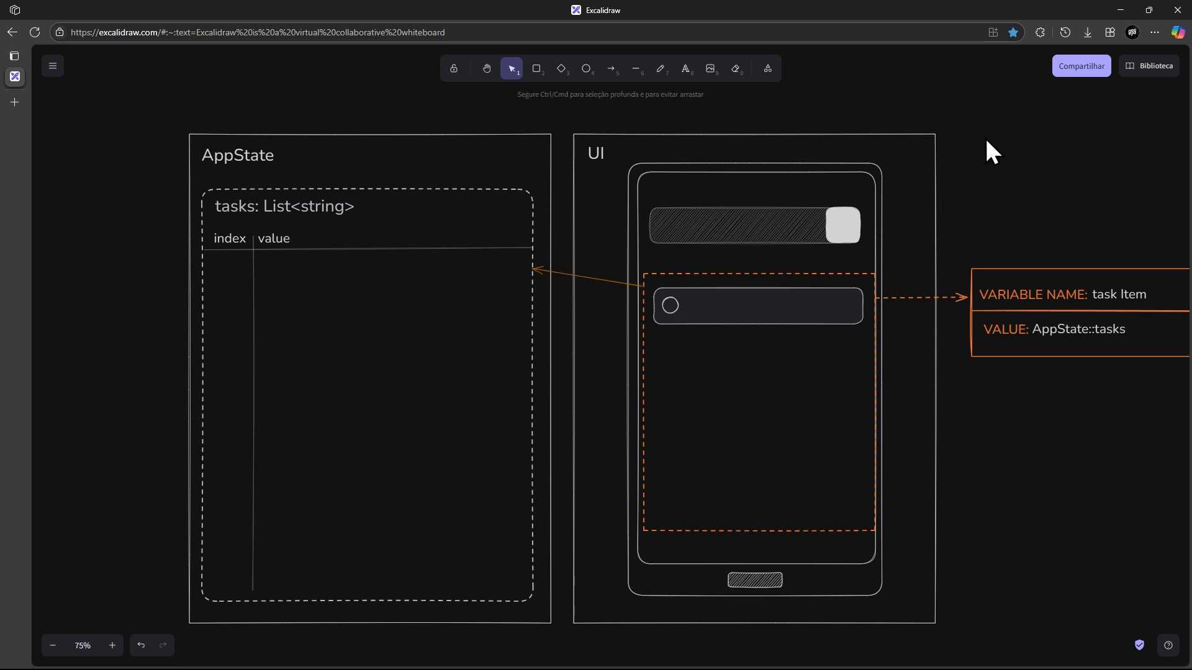
# Move the task card out of the phone to the empty space below the orange annotation
pyautogui.click(704, 324)
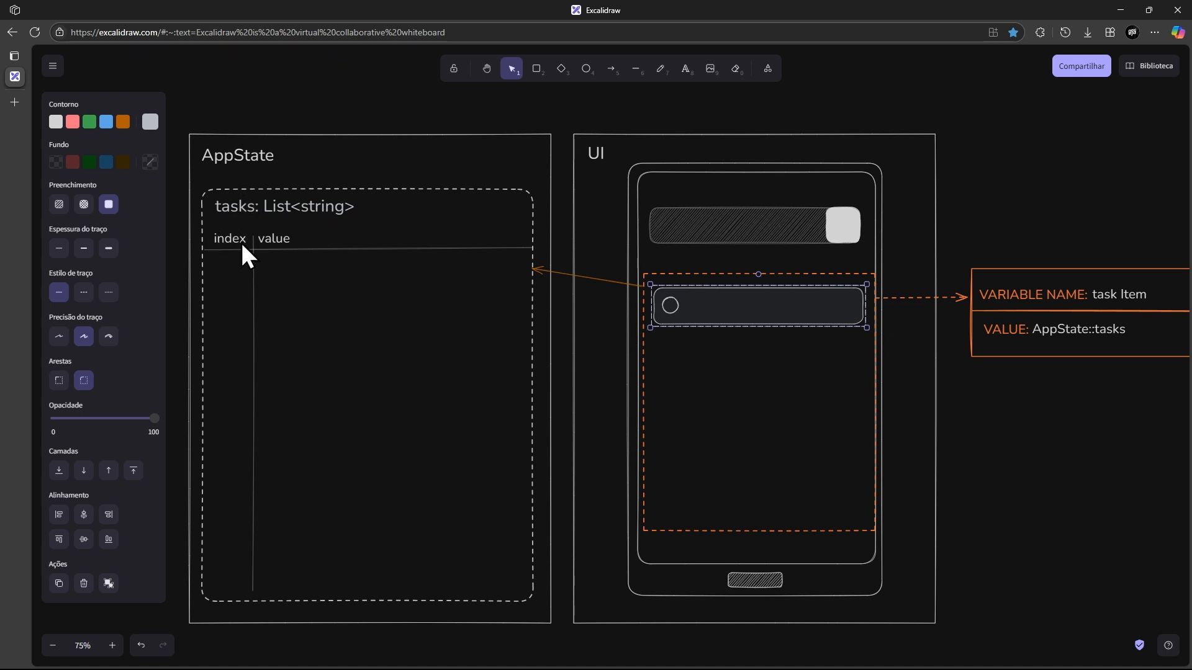
pyautogui.moveTo(763, 321); pyautogui.dragTo(1067, 425)
pyautogui.click(670, 285)
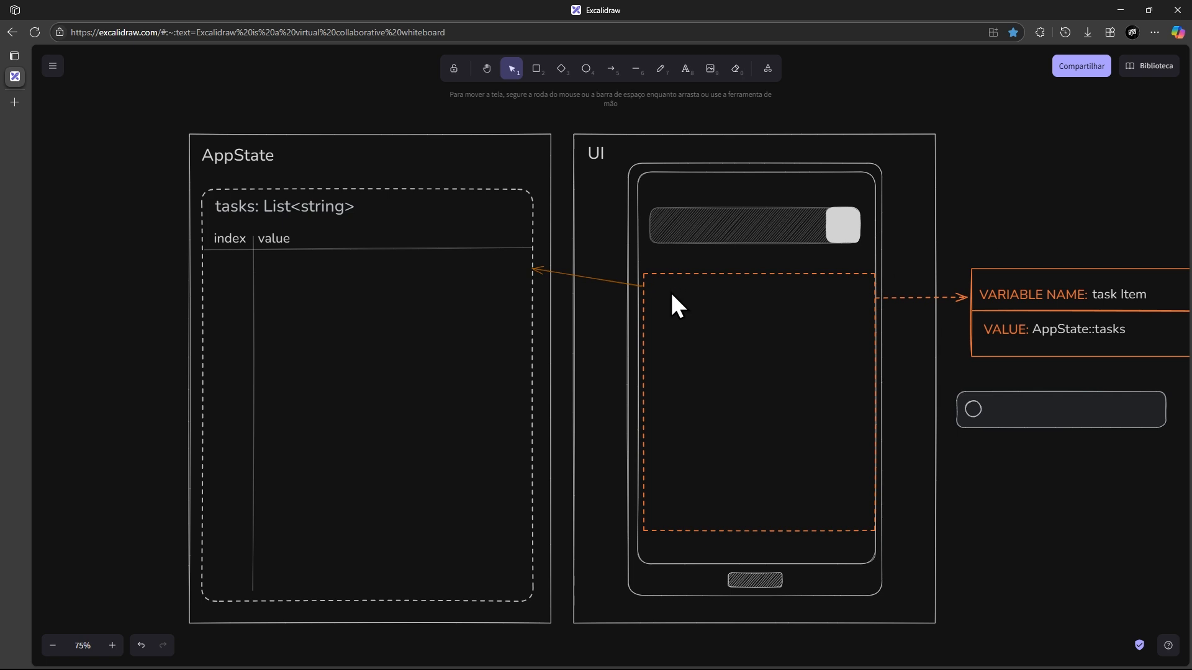
pyautogui.moveTo(980, 259); pyautogui.dragTo(835, 261)
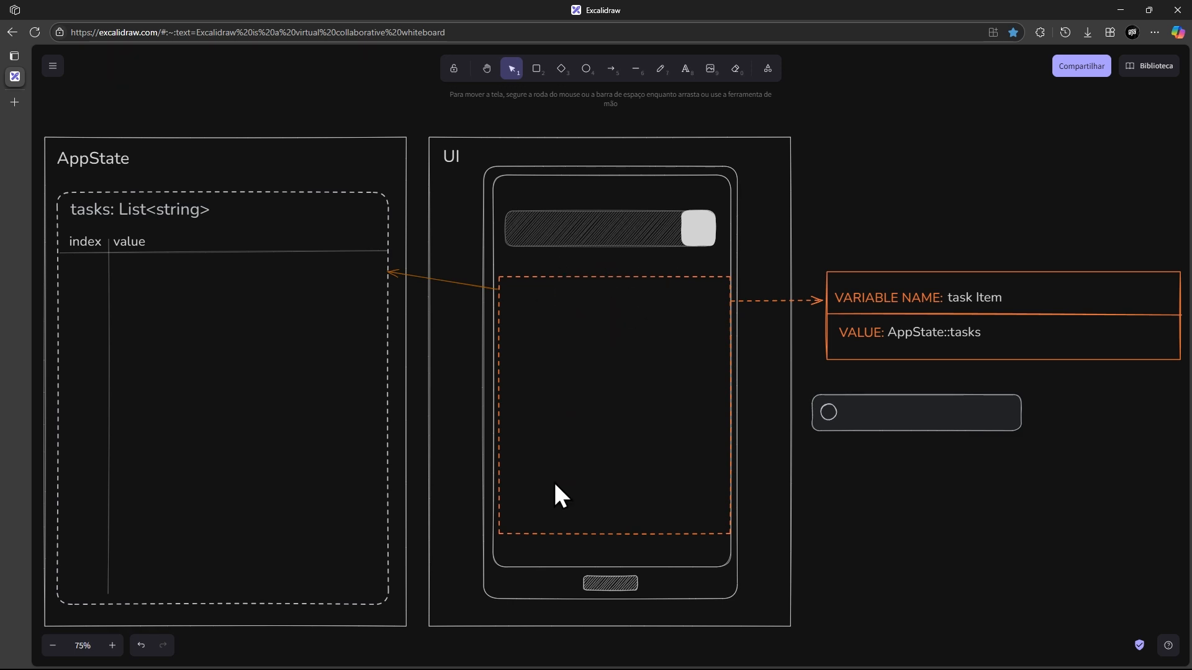
# Write "aprender flutterflow" in light grey inside the phone's hatched input field
pyautogui.doubleClick(557, 221)
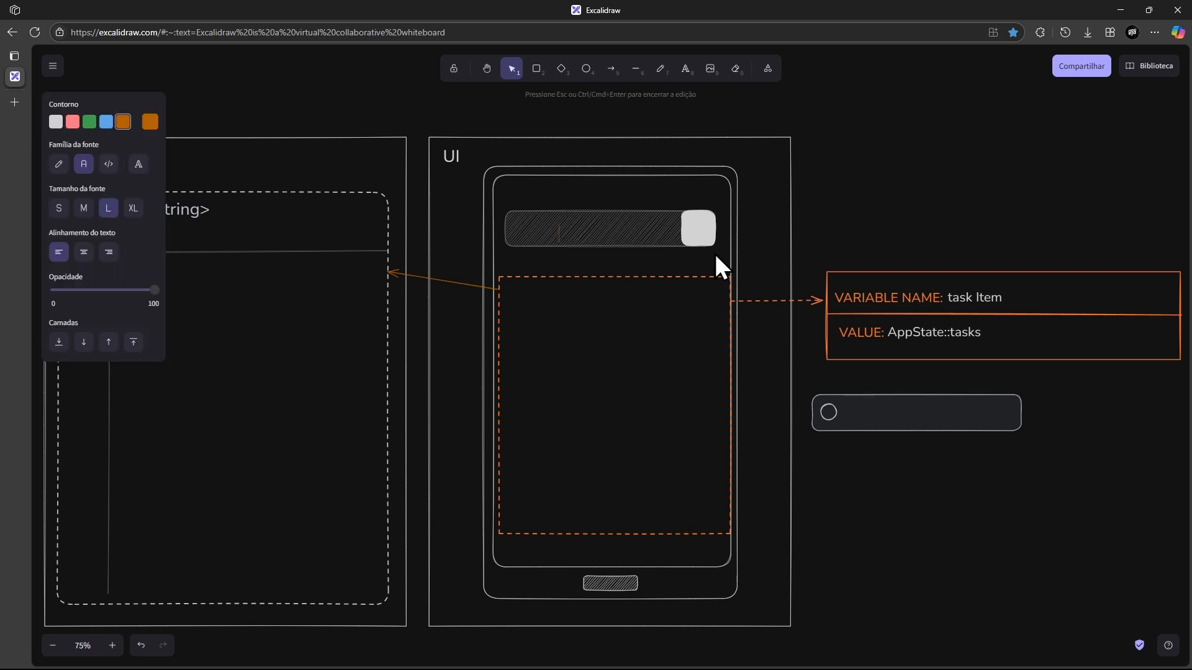
pyautogui.click(55, 121)
pyautogui.write('apre')
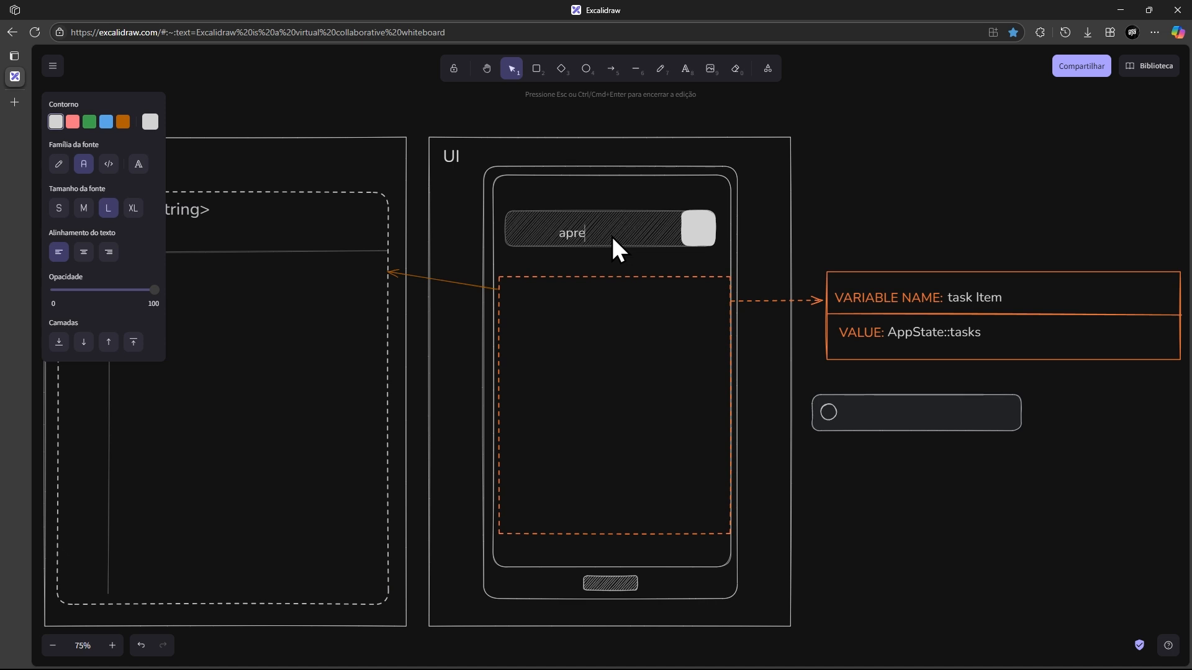
pyautogui.write('nder flutterflow')
# Transfer the "aprender flutterflow" text from the input field to the first row of the AppState value column
pyautogui.hotkey('ctrl', 'a')
pyautogui.press('BackSpace')
pyautogui.moveTo(594, 255); pyautogui.dragTo(829, 251)
pyautogui.click(383, 271)
pyautogui.hotkey('ctrl', 'v')
pyautogui.moveTo(383, 277); pyautogui.dragTo(389, 270)
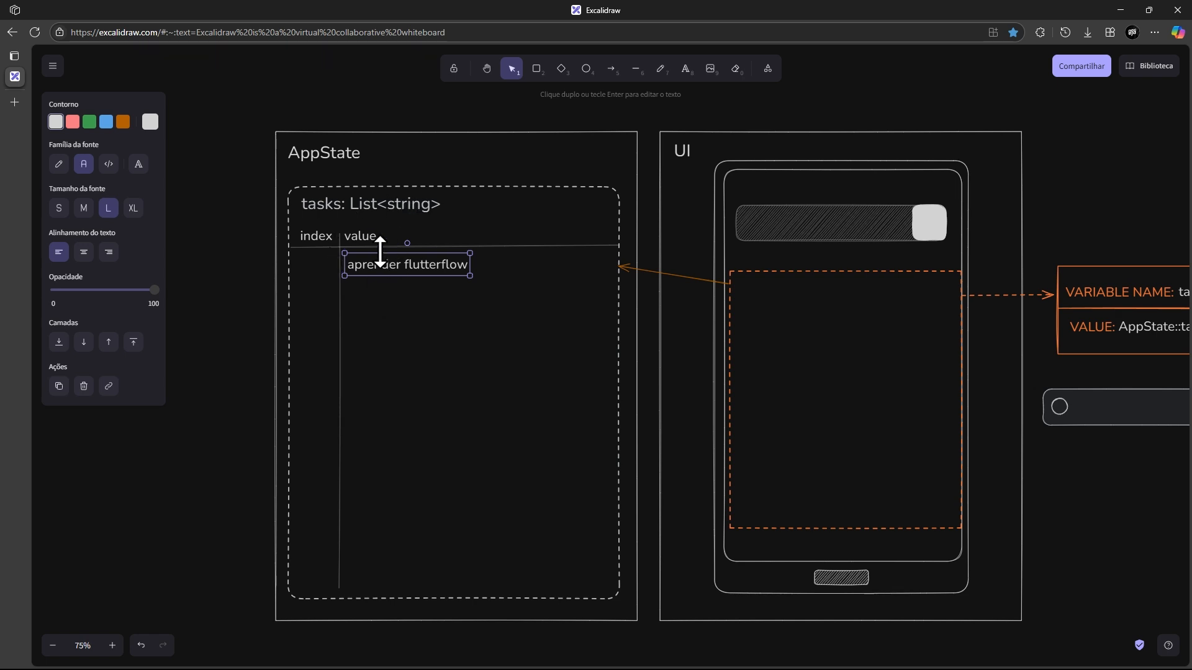
# Add the index "0" beside "aprender flutterflow" in the AppState table and align both texts on one row
pyautogui.click(303, 264)
pyautogui.doubleClick(302, 263)
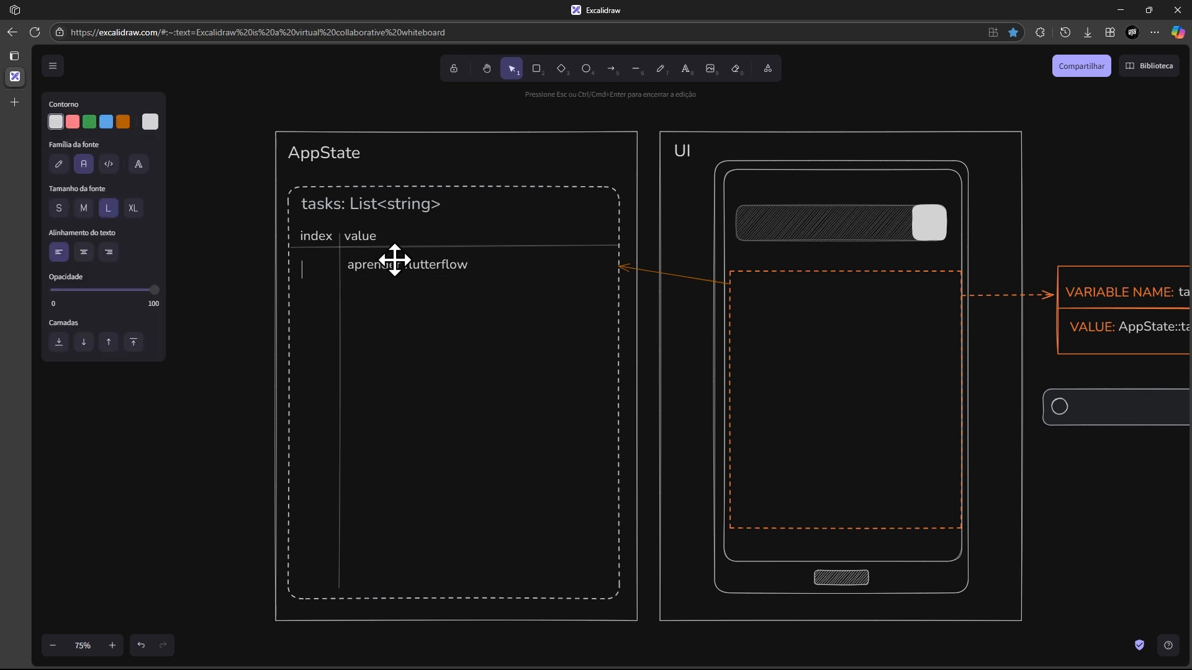
pyautogui.write('0')
pyautogui.click(242, 268)
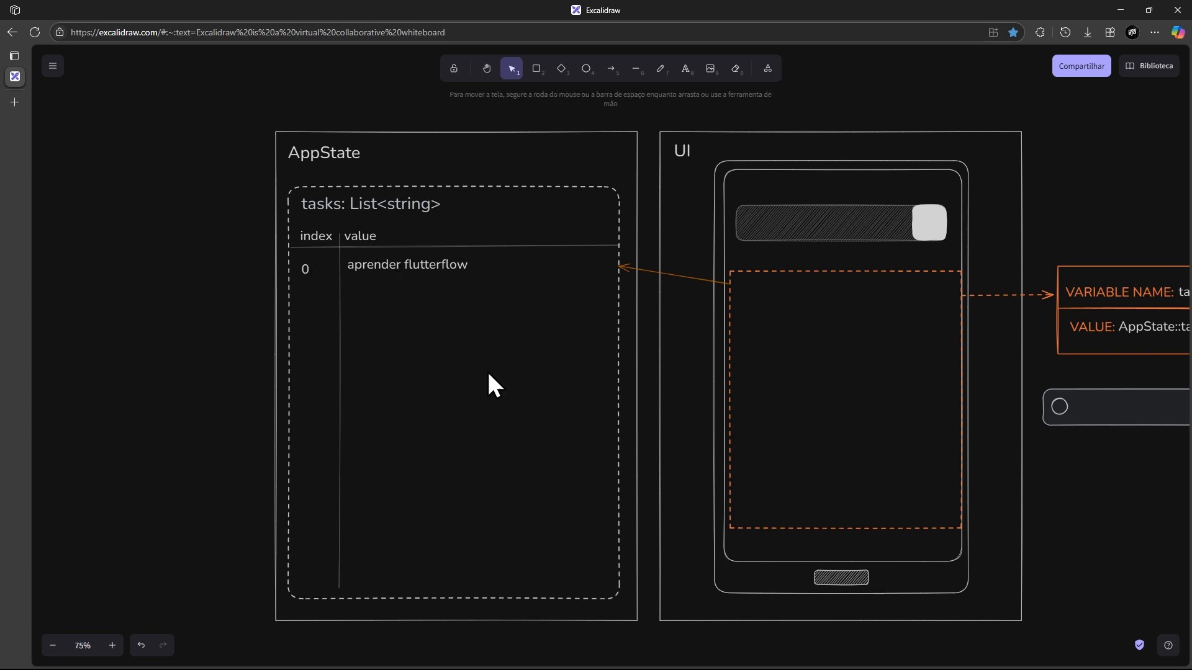
pyautogui.click(304, 269)
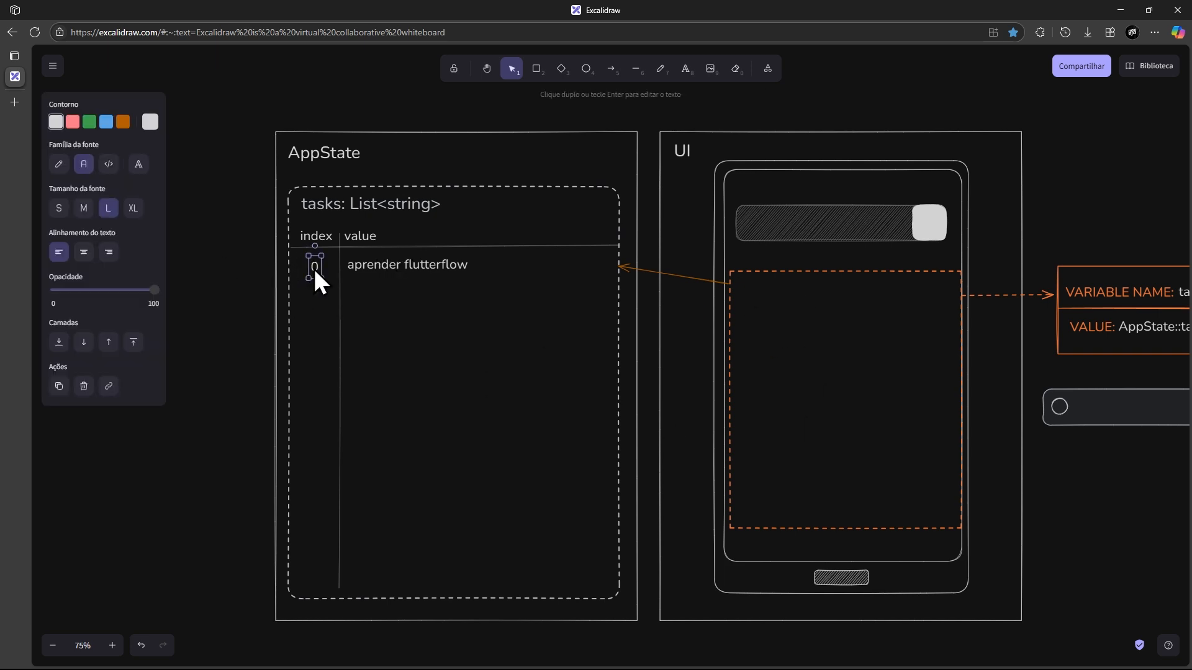
pyautogui.moveTo(372, 265); pyautogui.dragTo(370, 268)
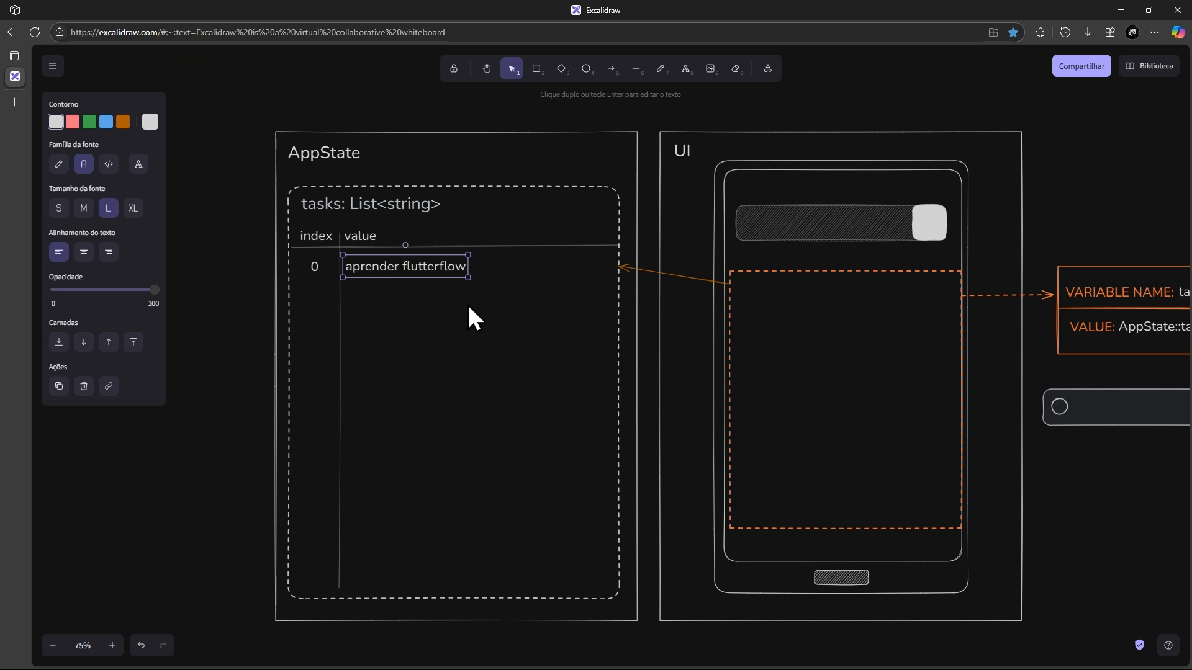
pyautogui.click(436, 301)
# Move the task card back into the upper part of the dashed orange area in the phone
pyautogui.hscroll(2, 498, 318)
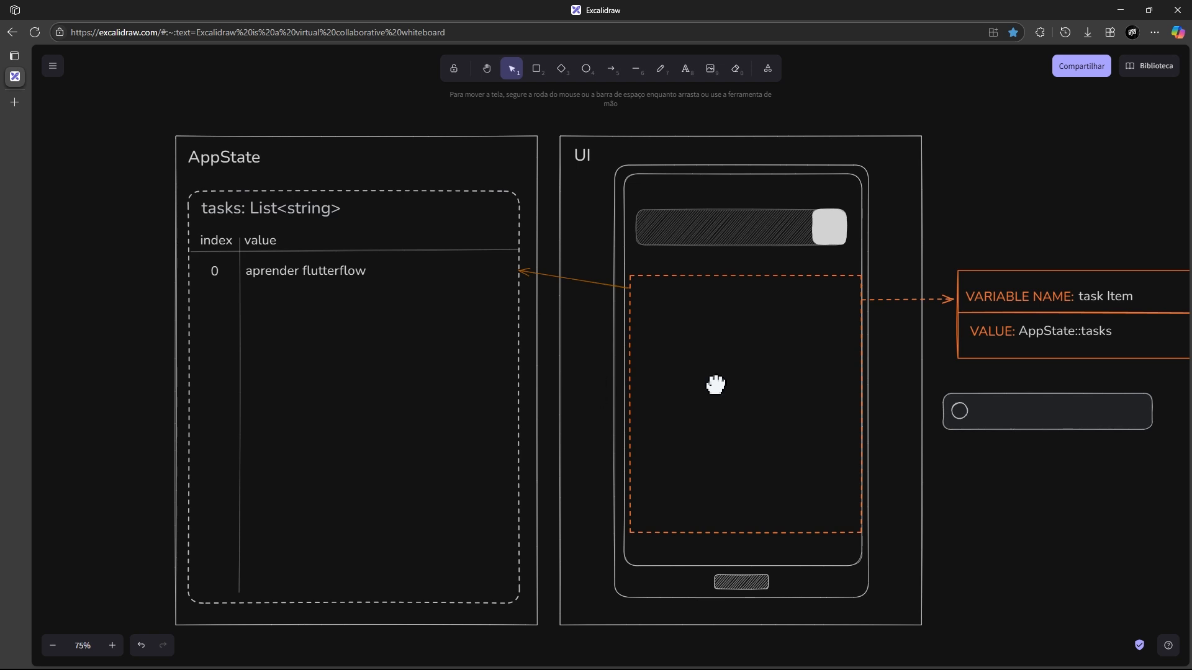
pyautogui.moveTo(713, 383); pyautogui.dragTo(642, 395)
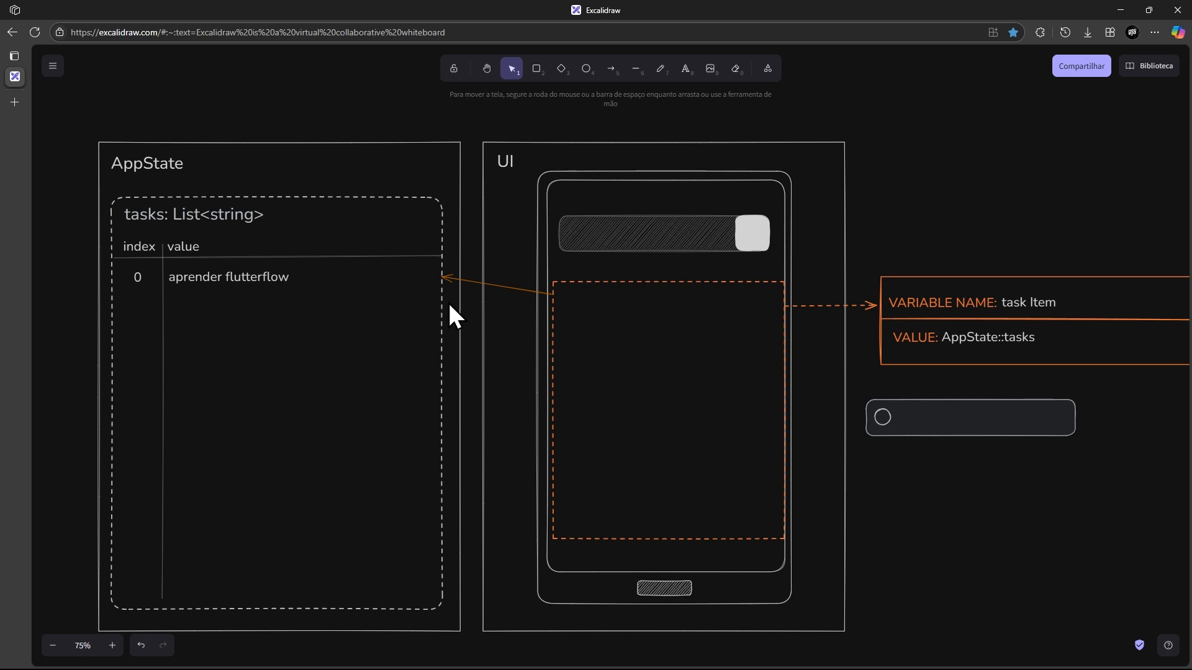
pyautogui.moveTo(958, 407); pyautogui.dragTo(668, 311)
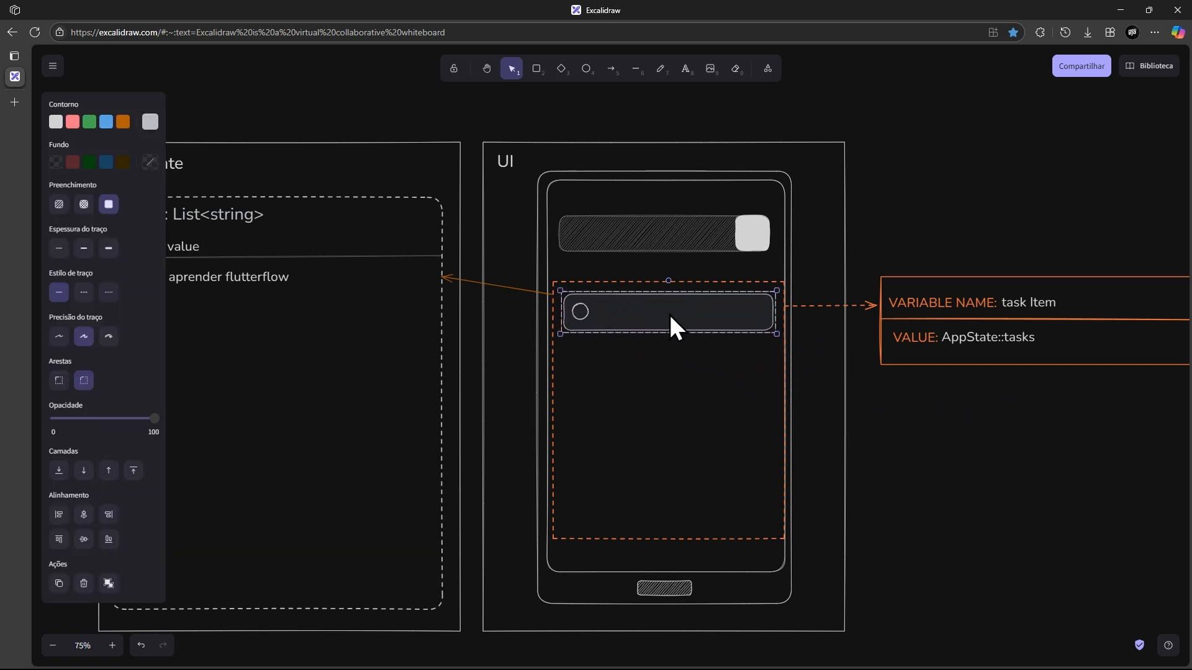
# Place a copy of the "aprender flutterflow" text from the AppState value column beside "task Item" in the orange variable box
pyautogui.click(574, 350)
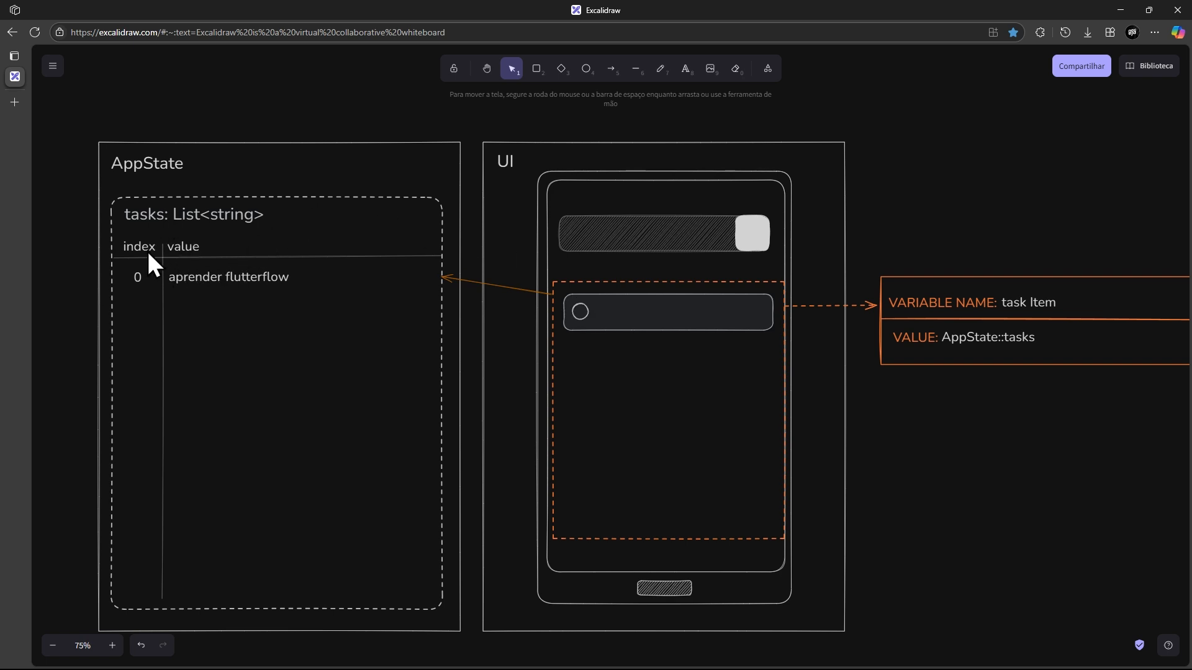
pyautogui.click(203, 278)
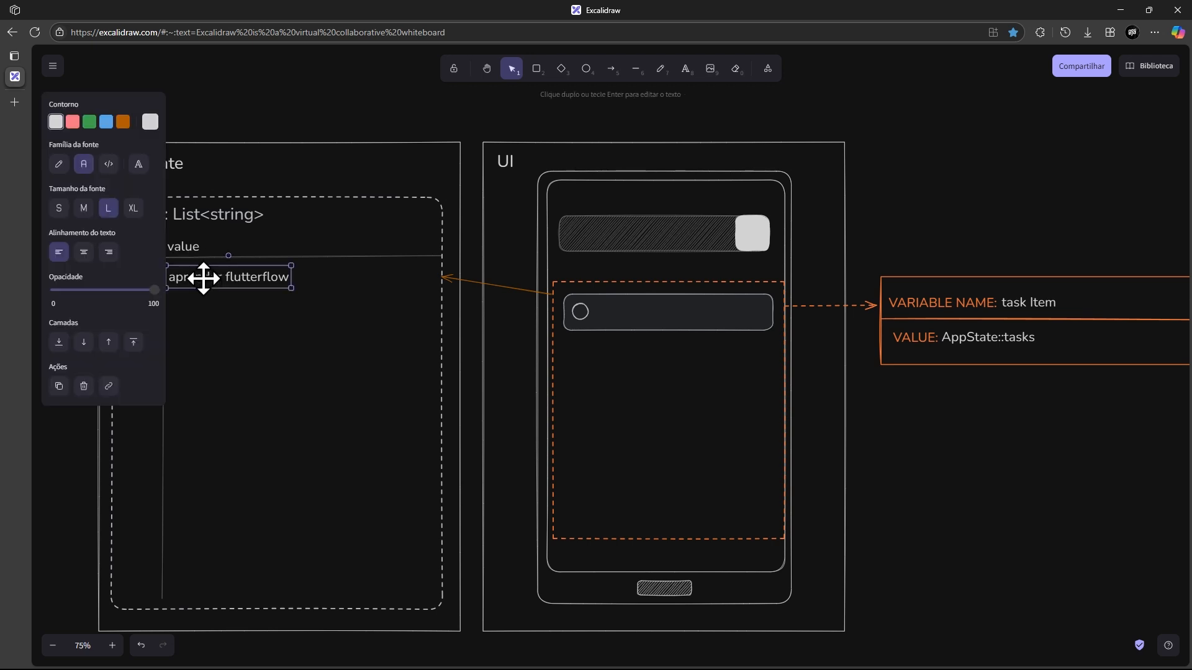
pyautogui.moveTo(213, 282); pyautogui.dragTo(221, 296)
pyautogui.hotkey('ctrl', 'z')
pyautogui.moveTo(231, 276); pyautogui.dragTo(1020, 315)
pyautogui.hscroll(5, 976, 280)
pyautogui.moveTo(739, 311); pyautogui.dragTo(853, 302)
# Enclose the copied "aprender flutterflow" in parentheses and align it directly after "task Item"
pyautogui.doubleClick(854, 303)
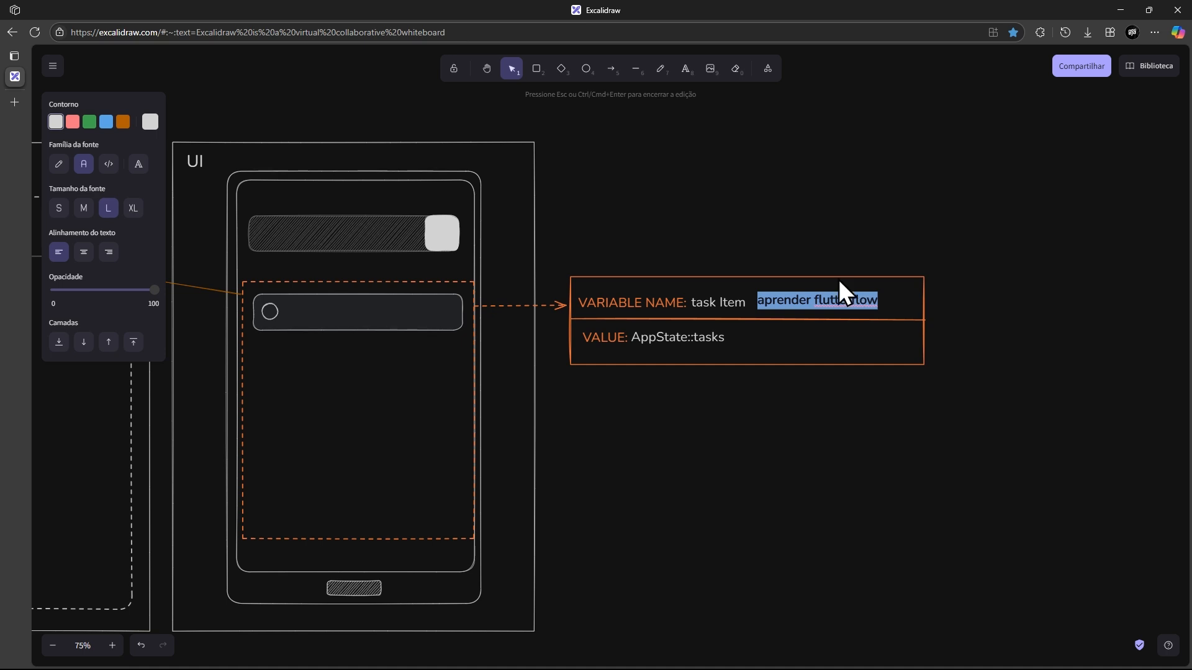
pyautogui.press('BackSpace')
pyautogui.hotkey('ctrl', 'v')
pyautogui.hotkey('ctrl', 'z')
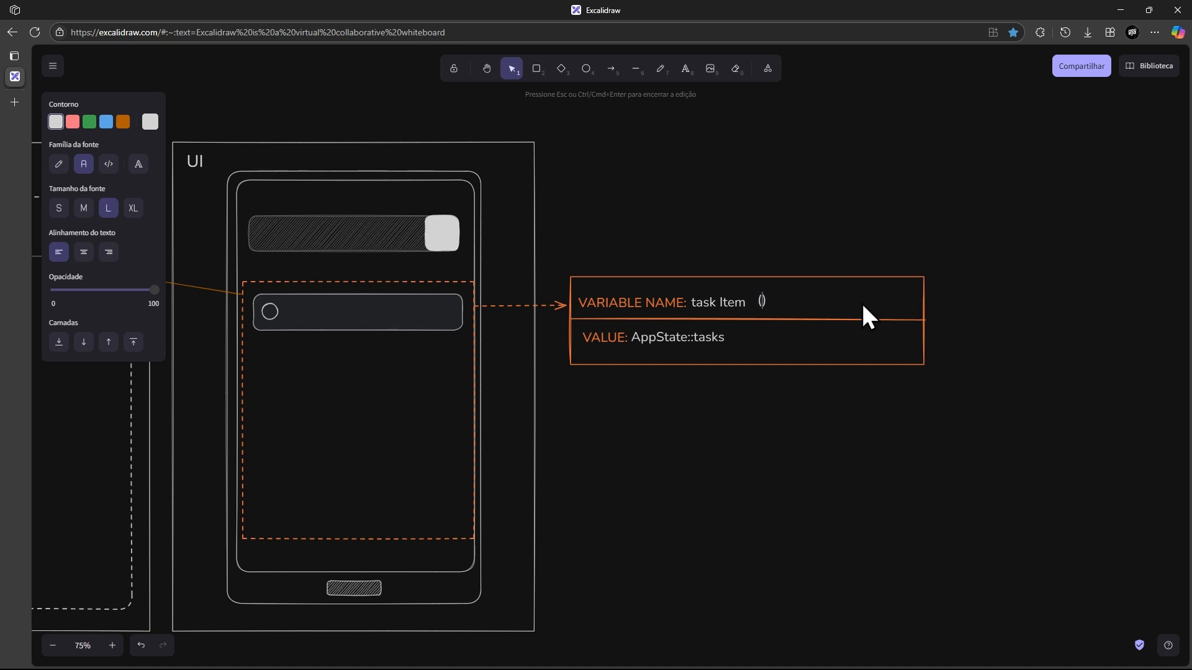
pyautogui.hotkey('ctrl', 'z')
pyautogui.hotkey('ctrl', 'c')
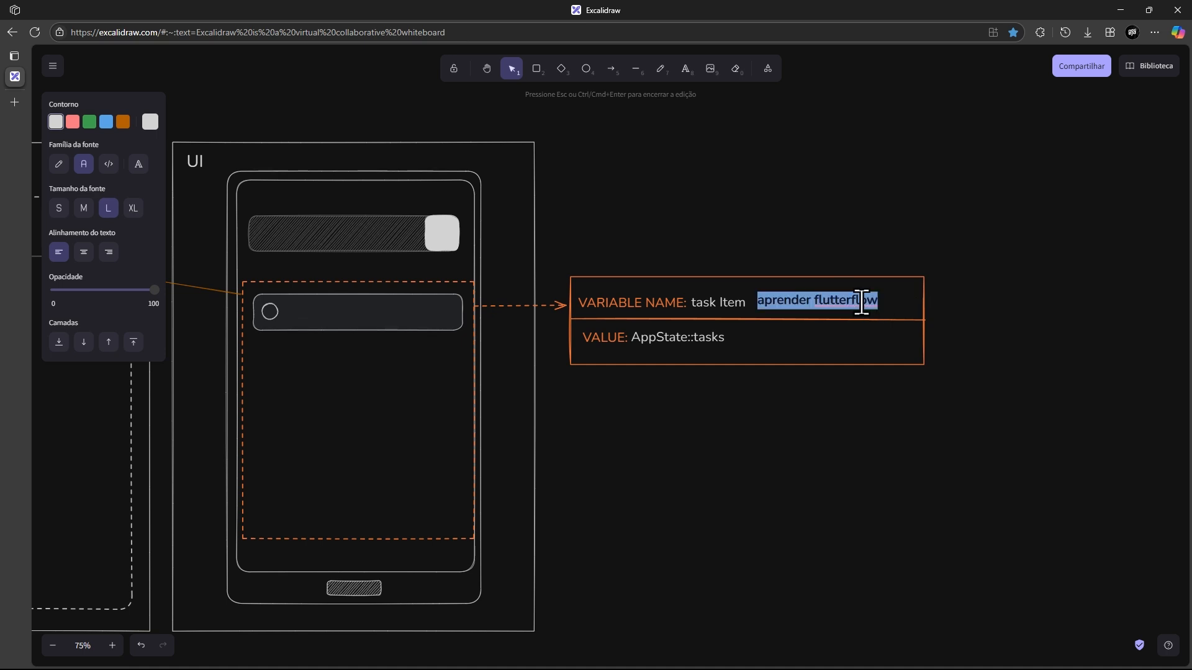
pyautogui.press('BackSpace')
pyautogui.write('(')
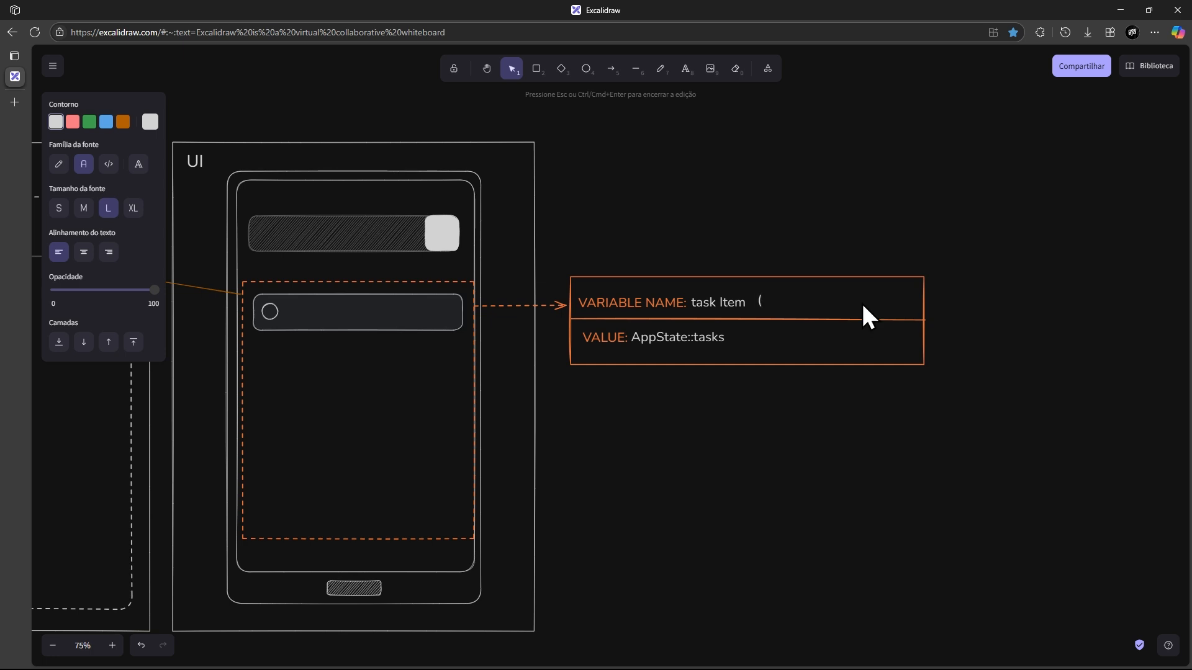
pyautogui.hotkey('ctrl', 'v')
pyautogui.write(')')
pyautogui.click(721, 241)
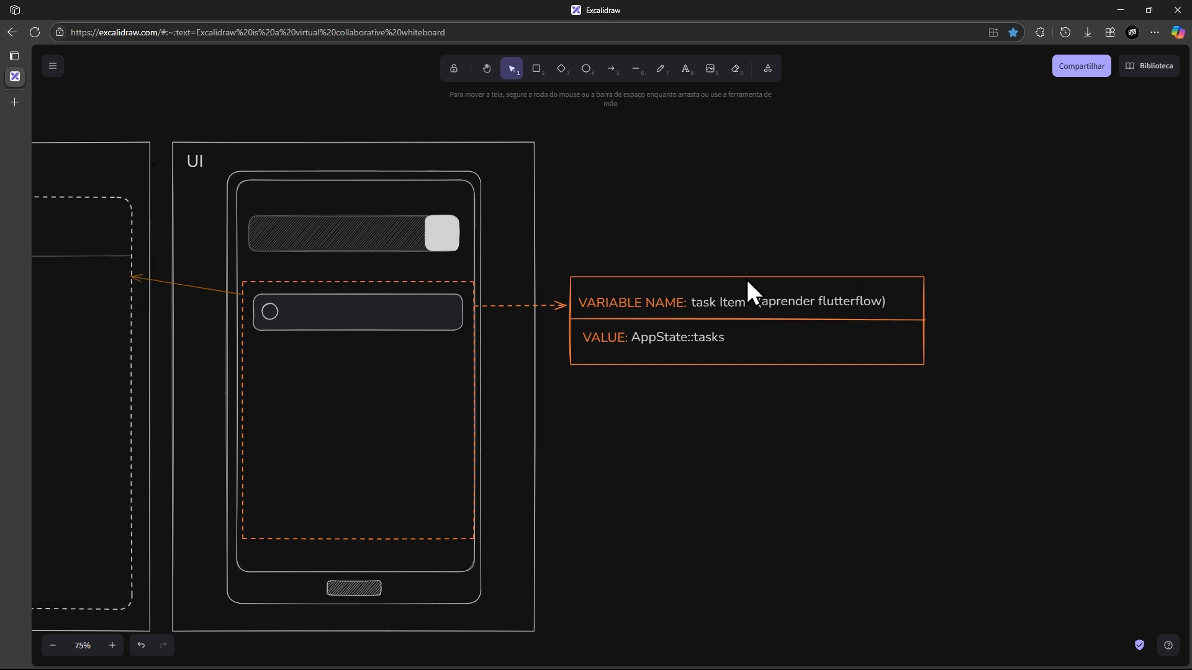
pyautogui.moveTo(792, 303); pyautogui.dragTo(786, 304)
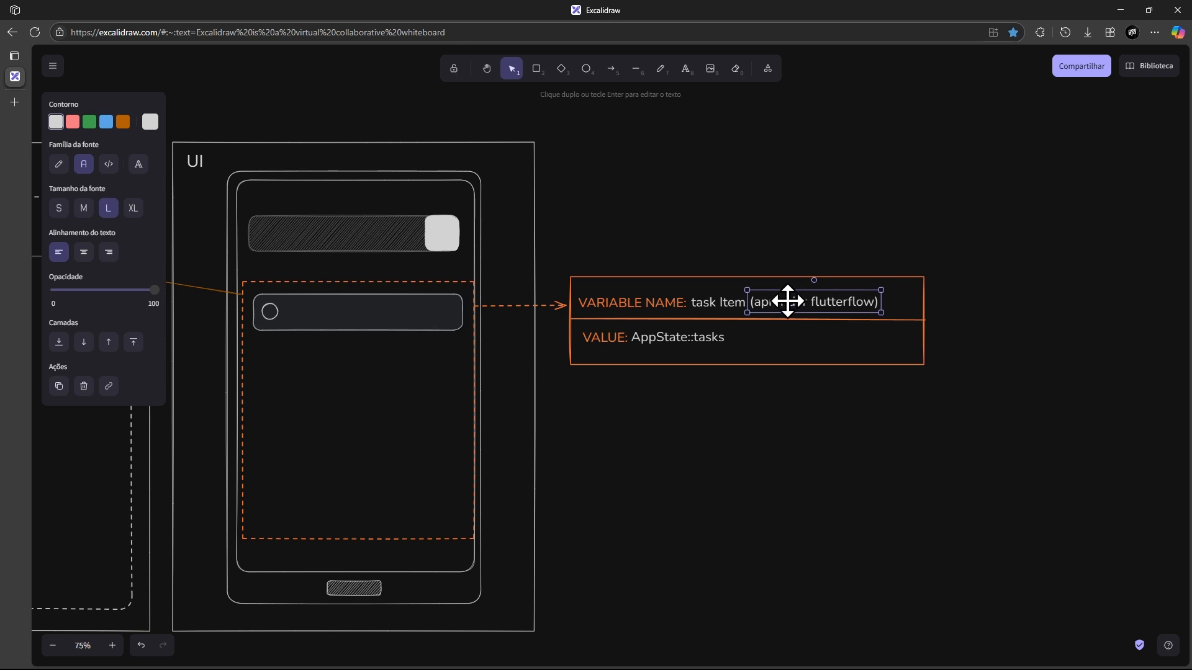
pyautogui.click(794, 218)
pyautogui.hscroll(-3, 705, 357)
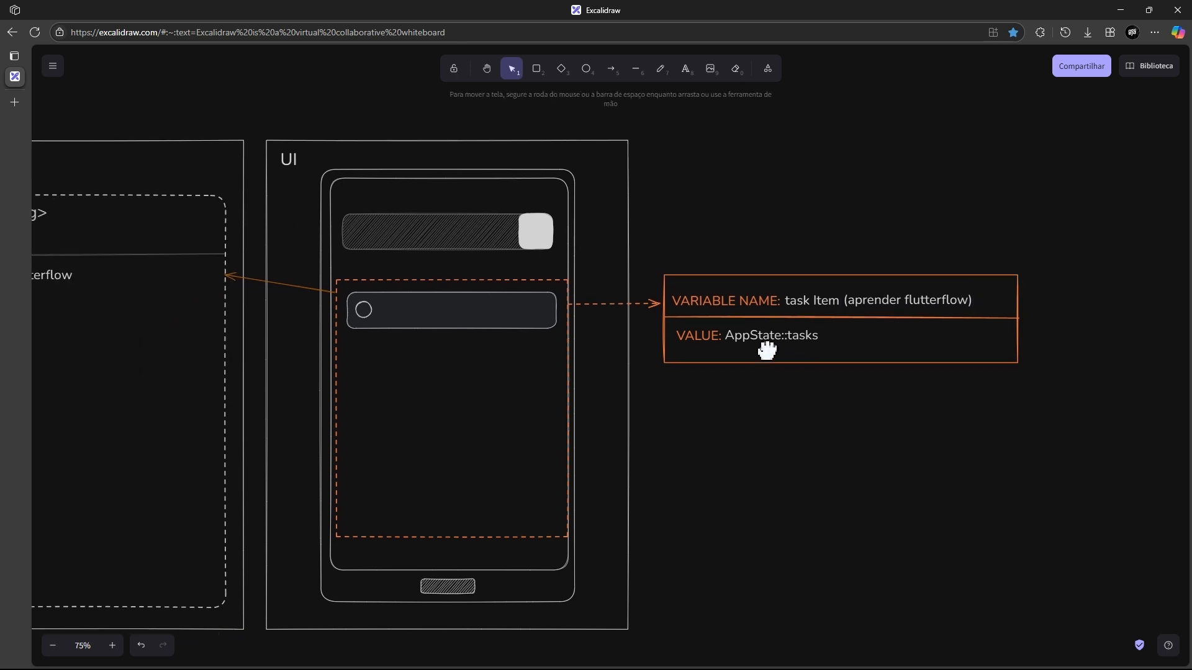
# Cut the "aprender flutterflow" text out of the parentheses after "task Item", keeping the empty parentheses
pyautogui.click(397, 311)
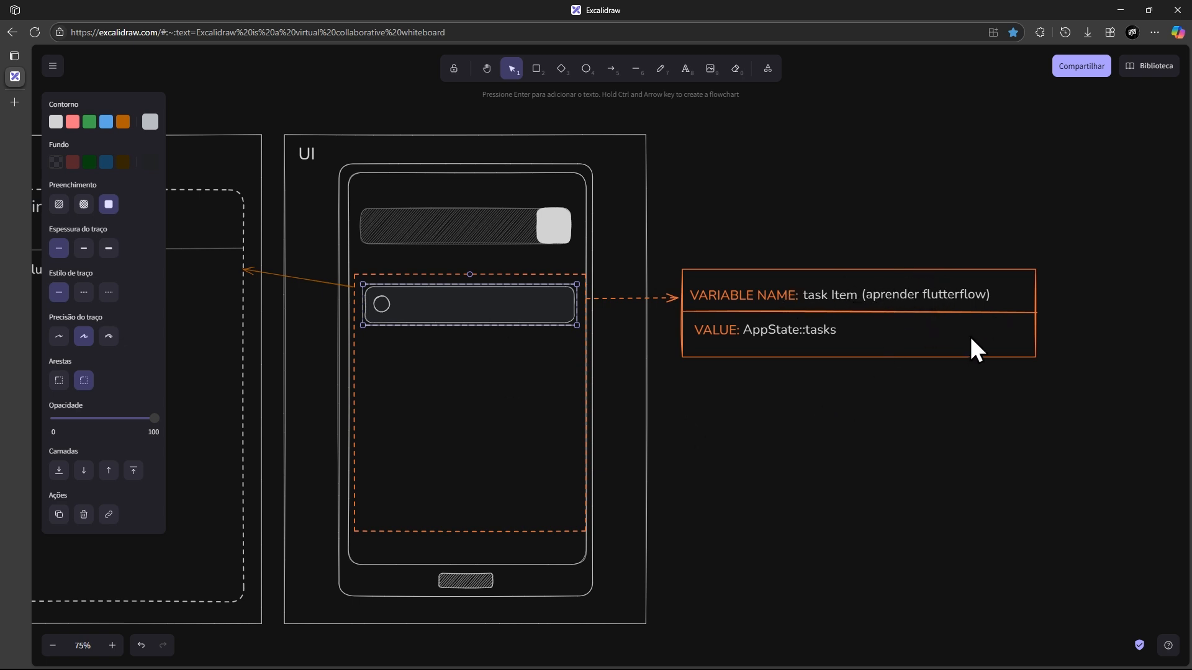
pyautogui.hscroll(-5, 636, 425)
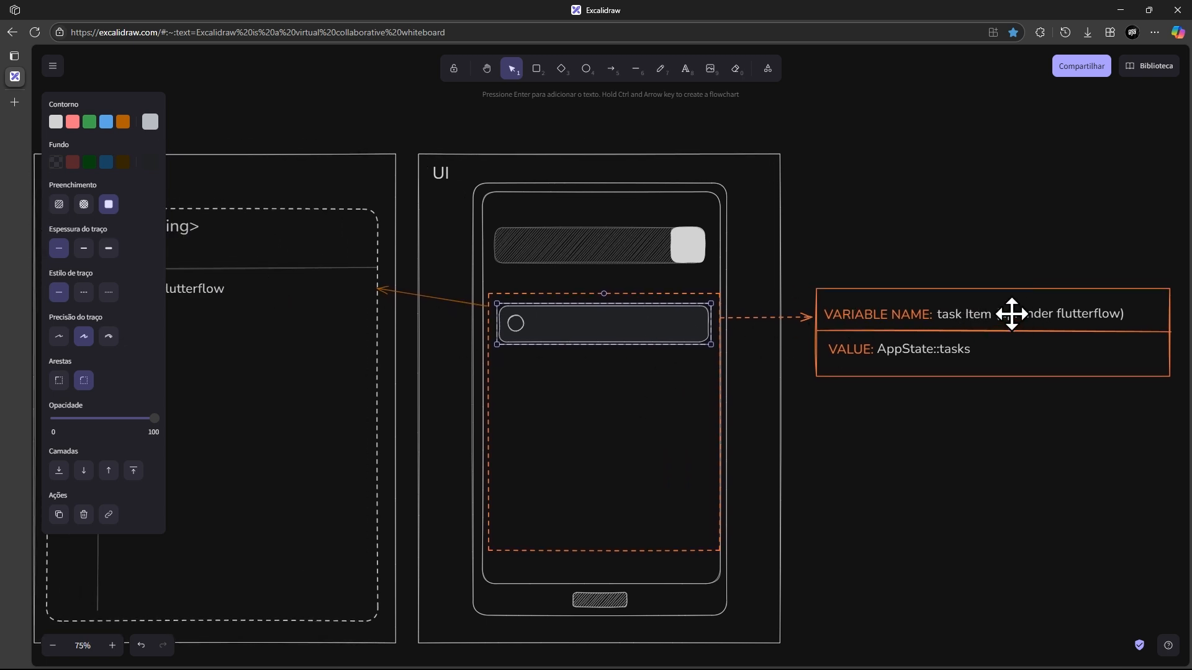
pyautogui.click(1058, 316)
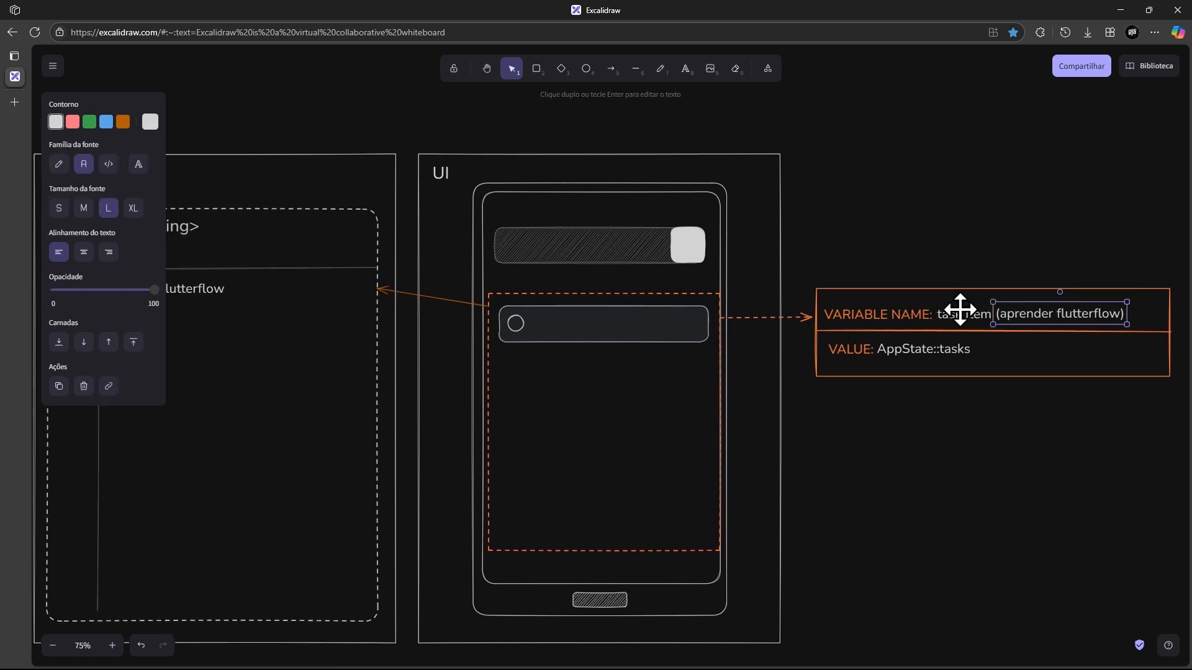
pyautogui.doubleClick(1042, 314)
pyautogui.click(1004, 311)
pyautogui.keyDown('shift'); pyautogui.click(1120, 312); pyautogui.keyUp('shift')
pyautogui.hotkey('ctrl', 'c')
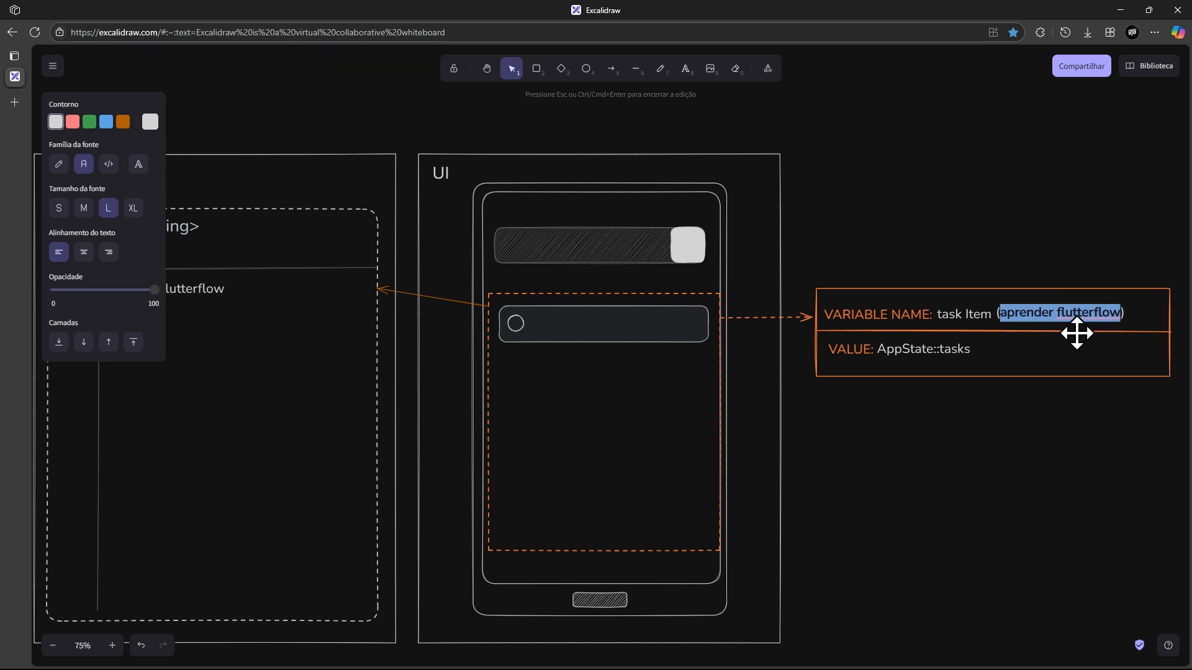
pyautogui.press('BackSpace')
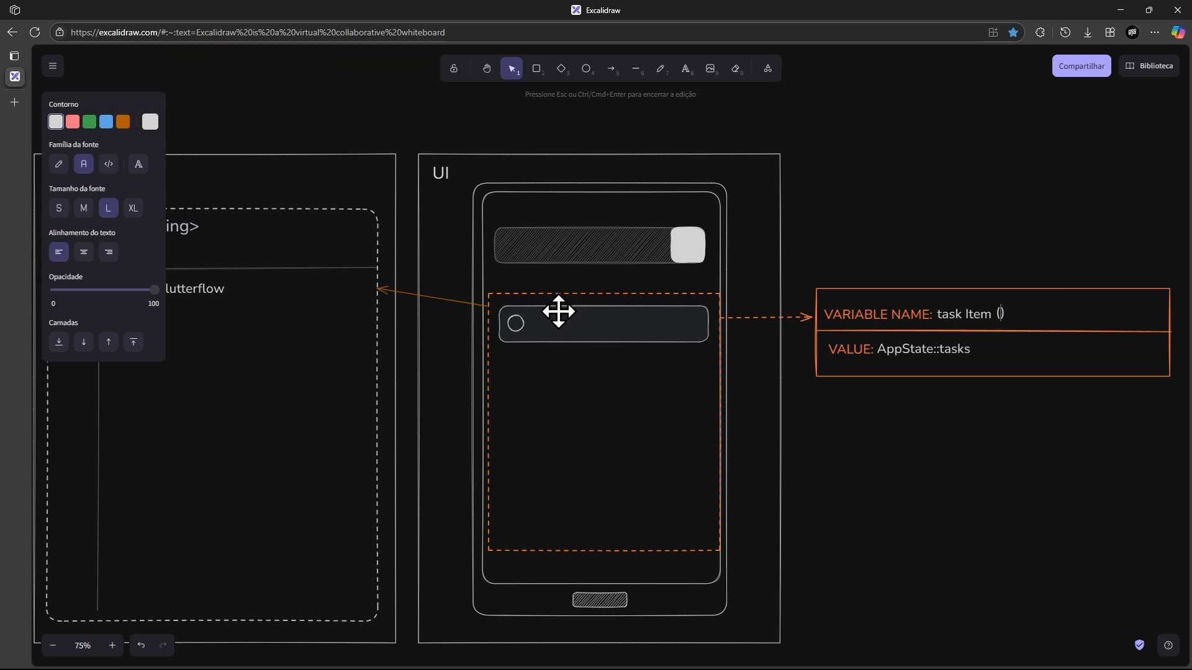
# Paste "aprender flutterflow" into the phone's task card and align it beside the circle
pyautogui.click(537, 327)
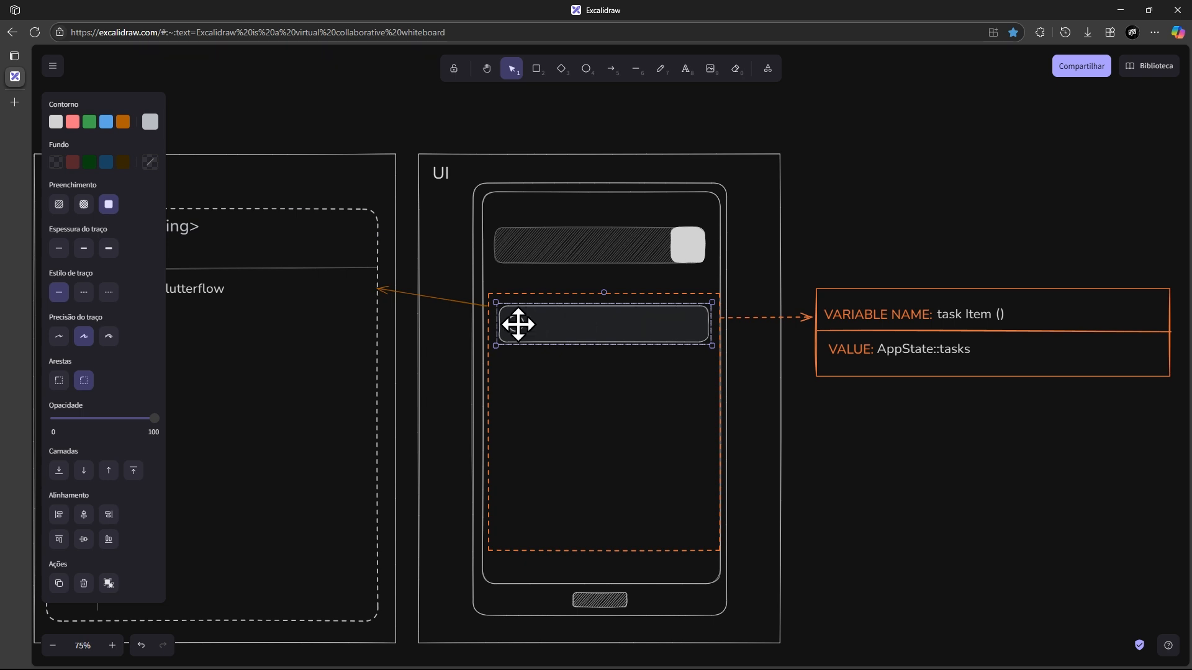
pyautogui.hotkey('ctrl', 'v')
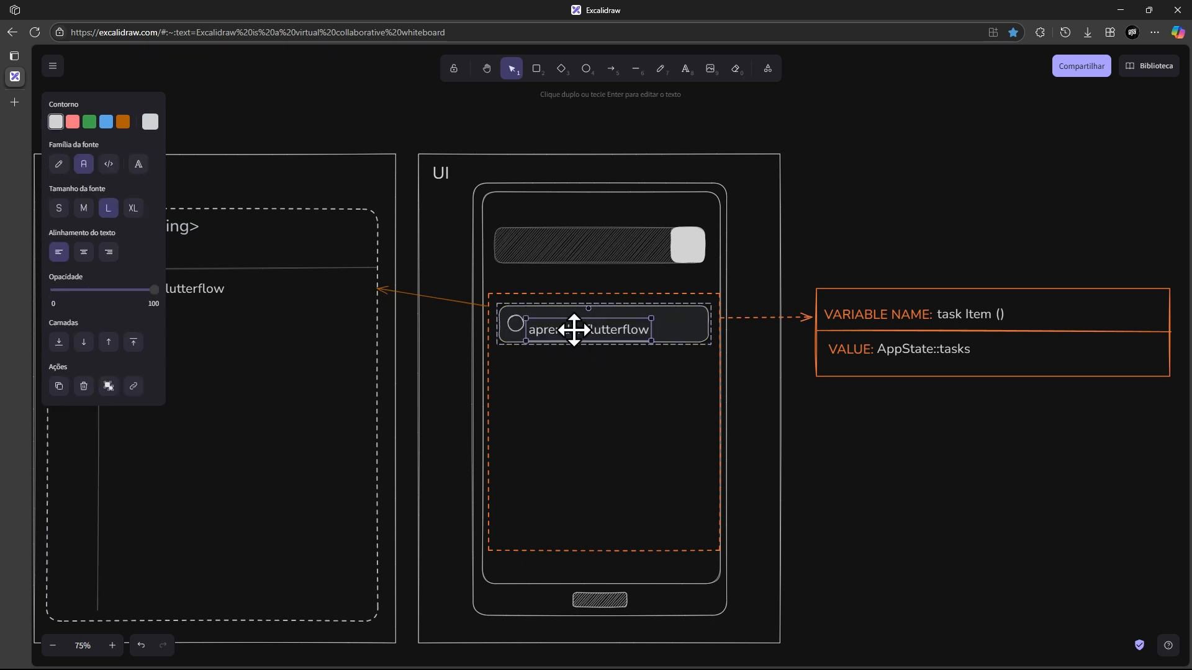
pyautogui.moveTo(572, 325); pyautogui.dragTo(574, 322)
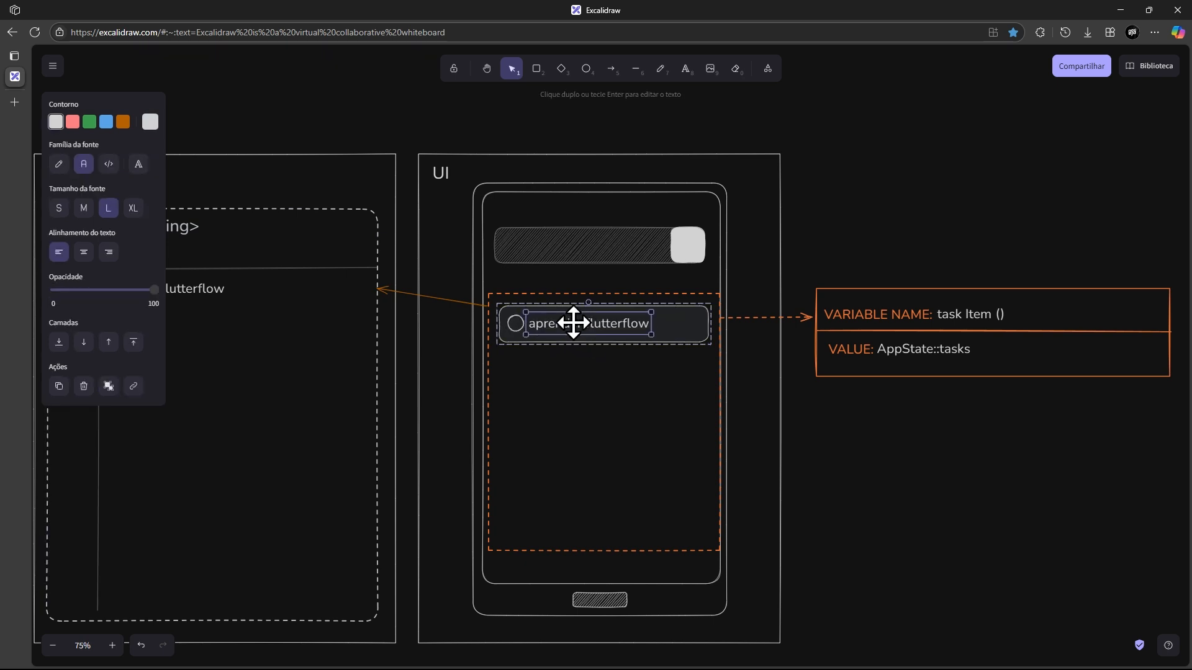
pyautogui.click(850, 402)
# Write "comer banana" inside the phone's hatched input field
pyautogui.scroll(-5, 605, 347)
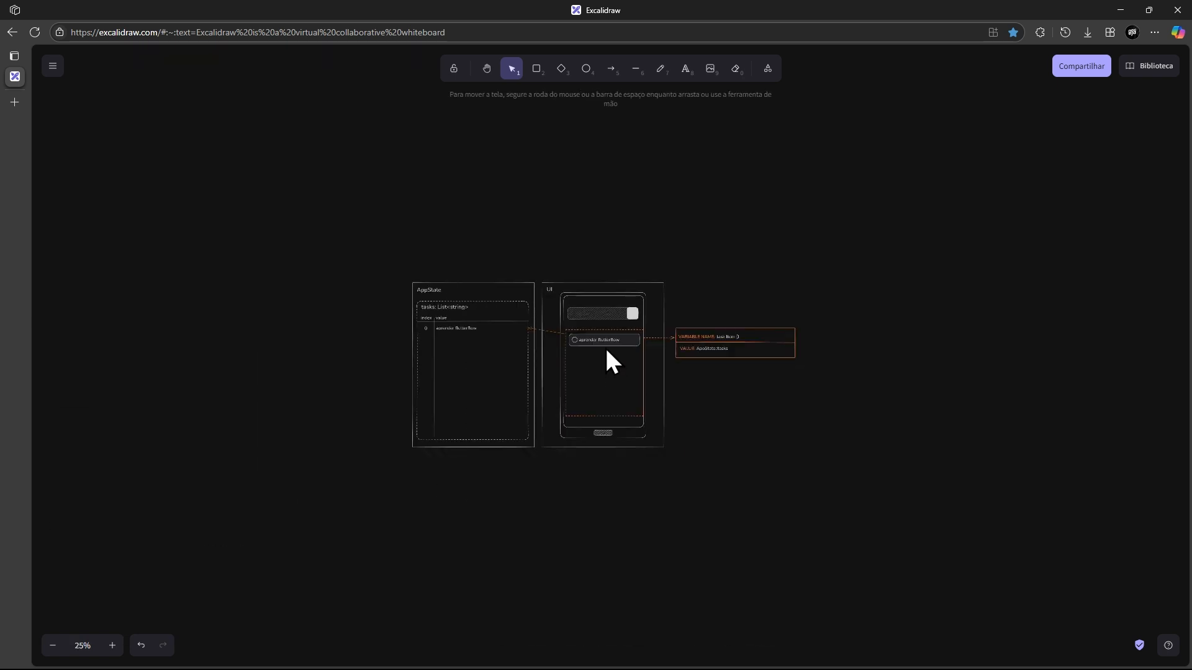
pyautogui.scroll(6, 605, 345)
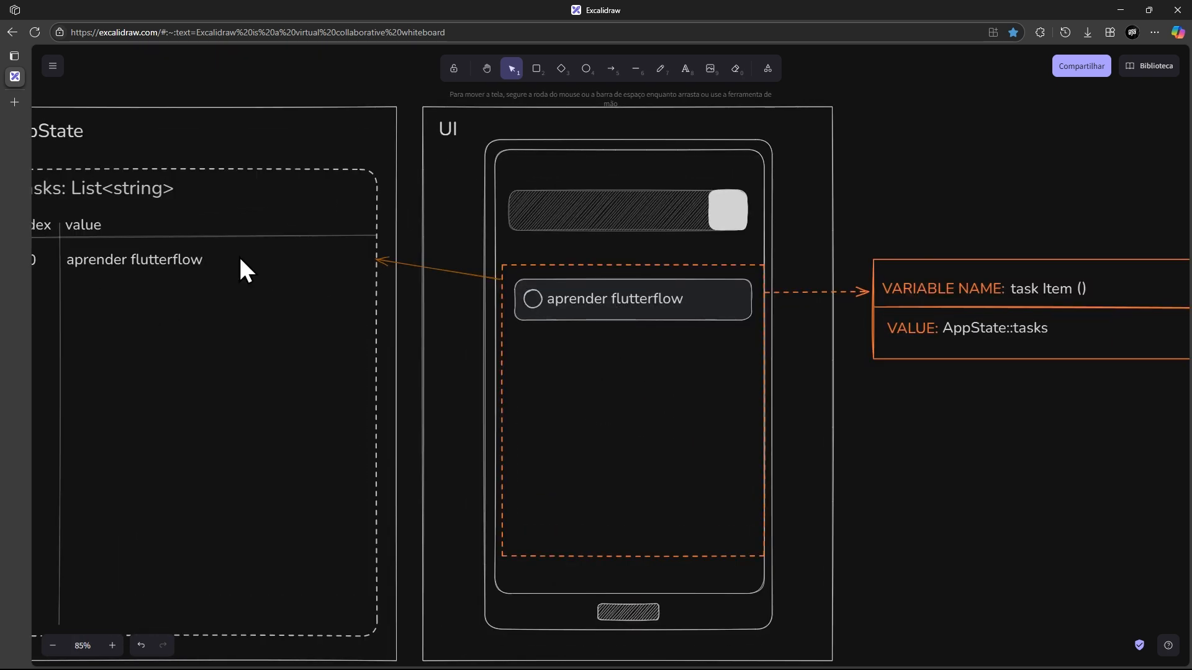
pyautogui.moveTo(283, 302); pyautogui.dragTo(422, 295)
pyautogui.scroll(-1, 293, 258)
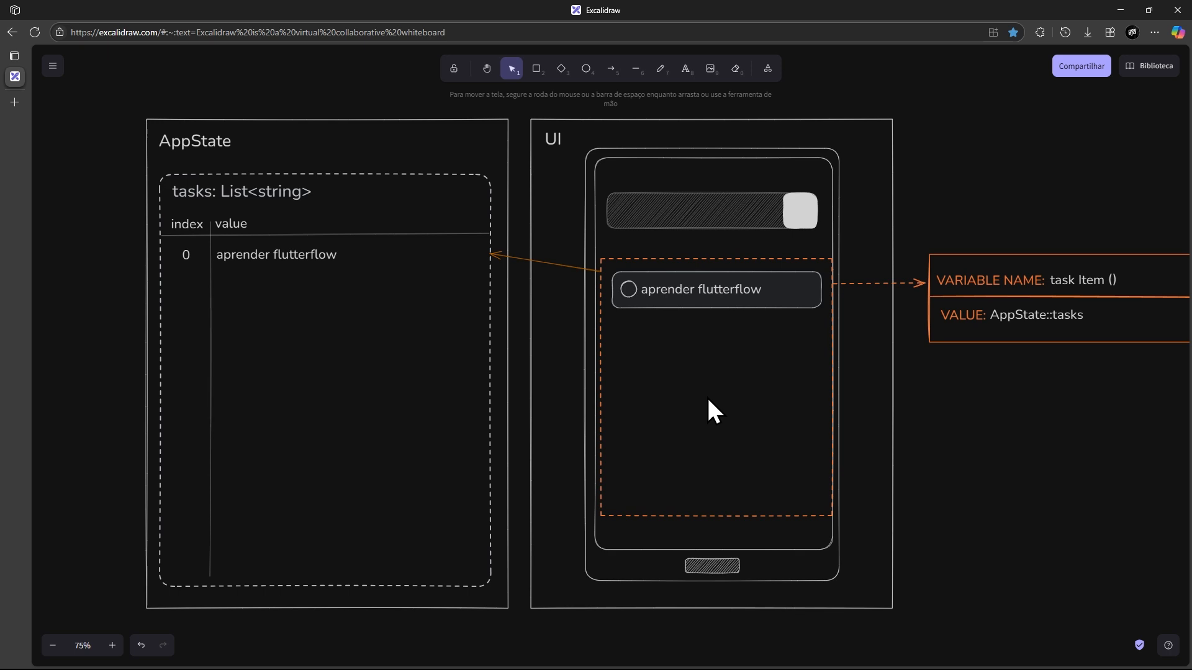
pyautogui.doubleClick(645, 214)
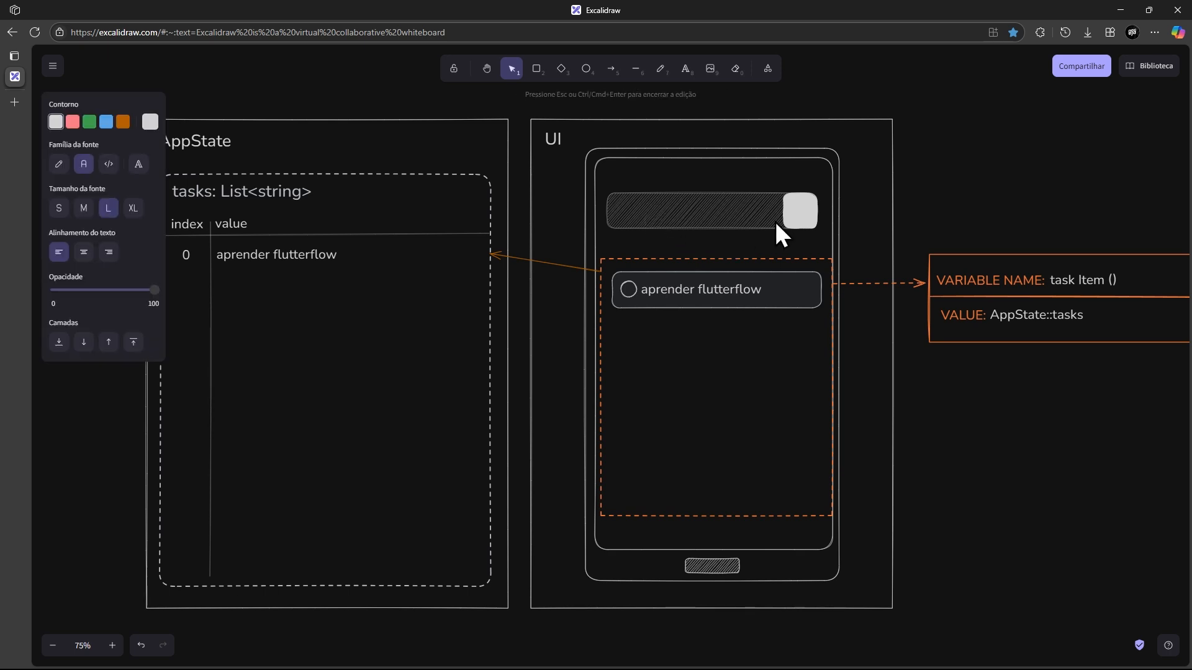
pyautogui.write('comer banana')
pyautogui.click(724, 249)
pyautogui.moveTo(694, 224); pyautogui.dragTo(690, 211)
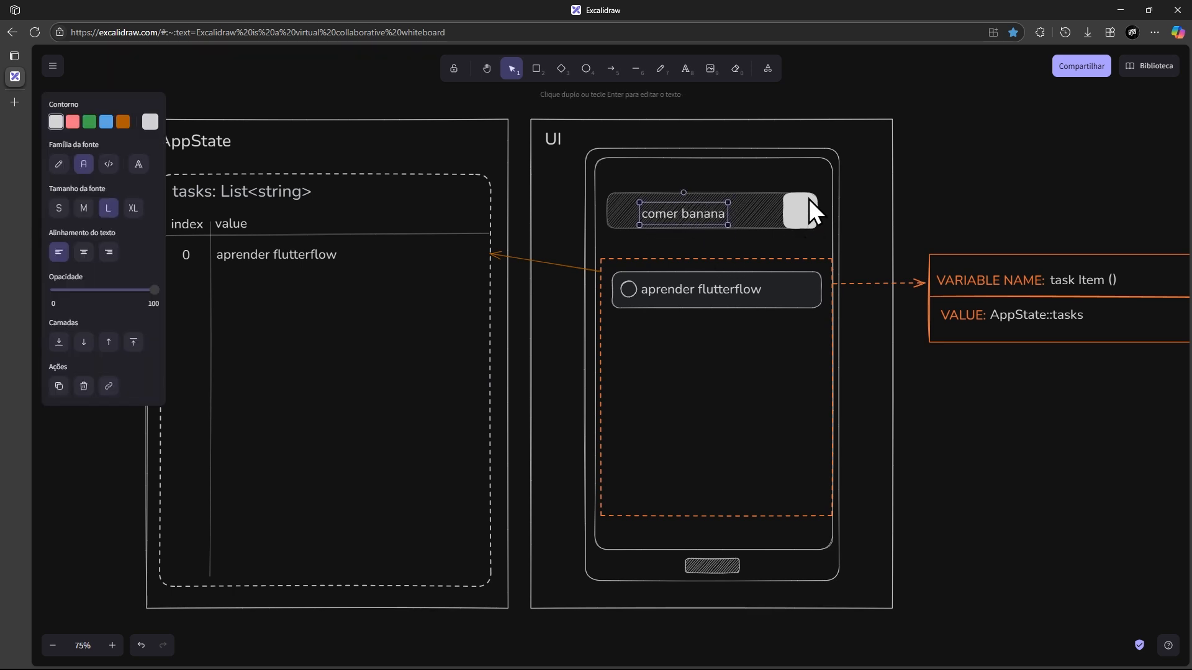
# Transfer the "comer banana" text from the input field to the second row of the AppState value column
pyautogui.doubleClick(695, 213)
pyautogui.hotkey('ctrl', 'c')
pyautogui.press('BackSpace')
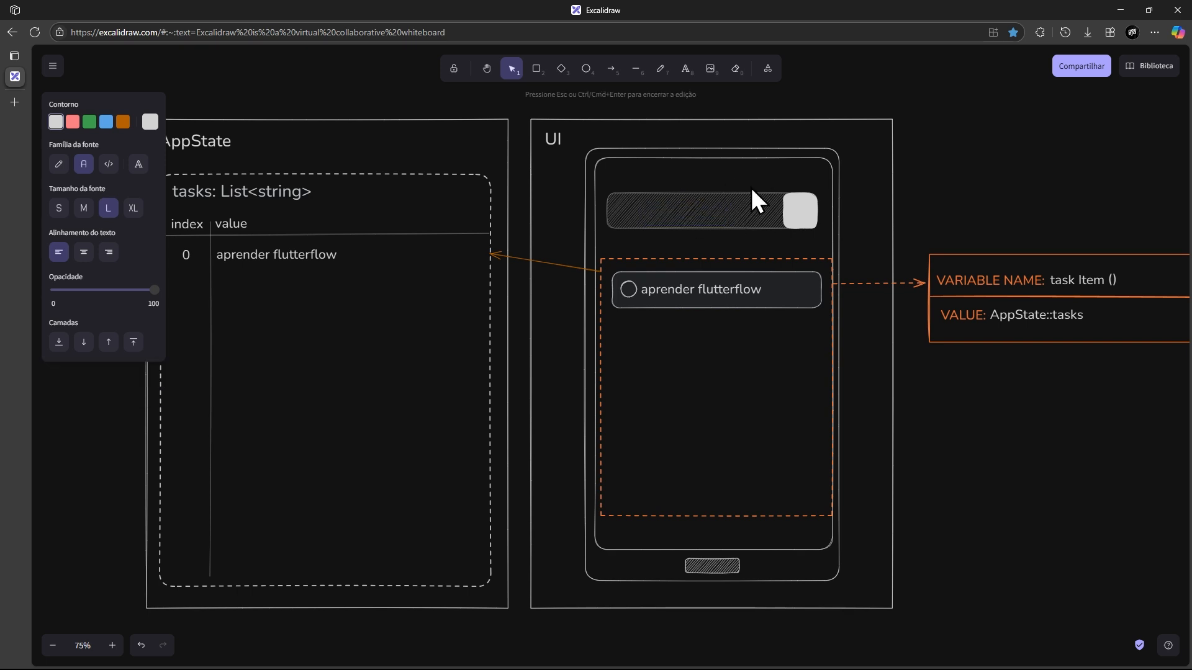
pyautogui.press('Escape')
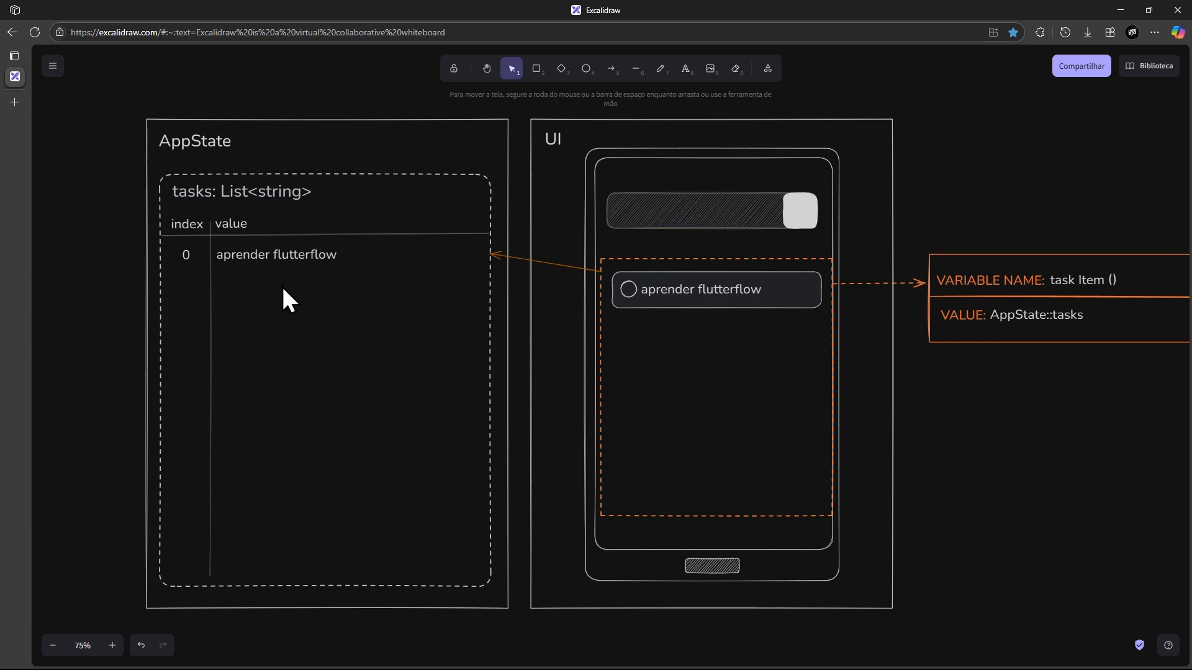
pyautogui.hotkey('ctrl', 'v')
pyautogui.moveTo(288, 276); pyautogui.dragTo(260, 293)
pyautogui.click(216, 268)
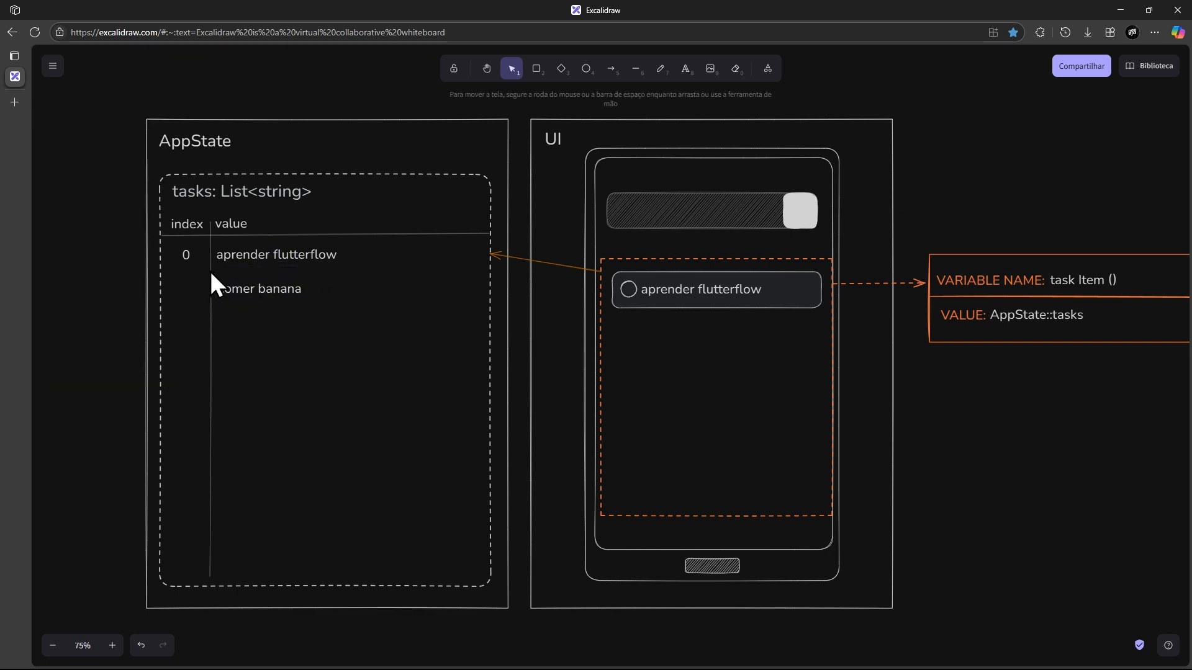
# Duplicate the index "0" into the second AppState row, change it to "1" and align it with "comer banana"
pyautogui.click(186, 251)
pyautogui.moveTo(190, 257); pyautogui.dragTo(188, 290)
pyautogui.doubleClick(188, 289)
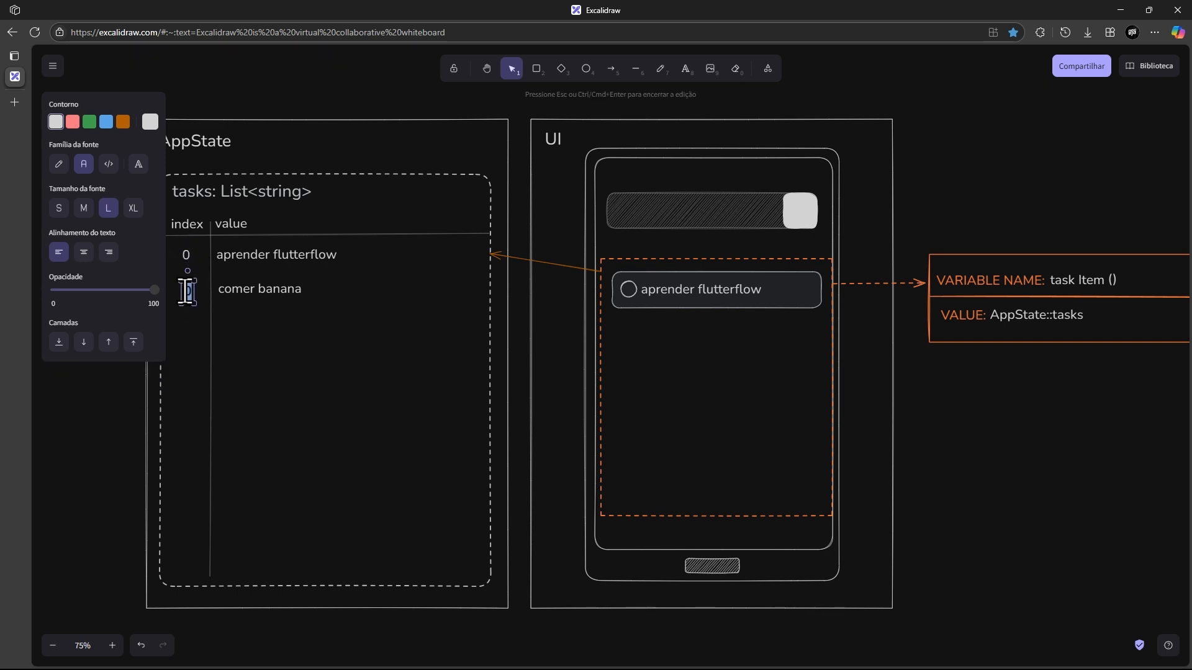
pyautogui.write('1')
pyautogui.click(254, 98)
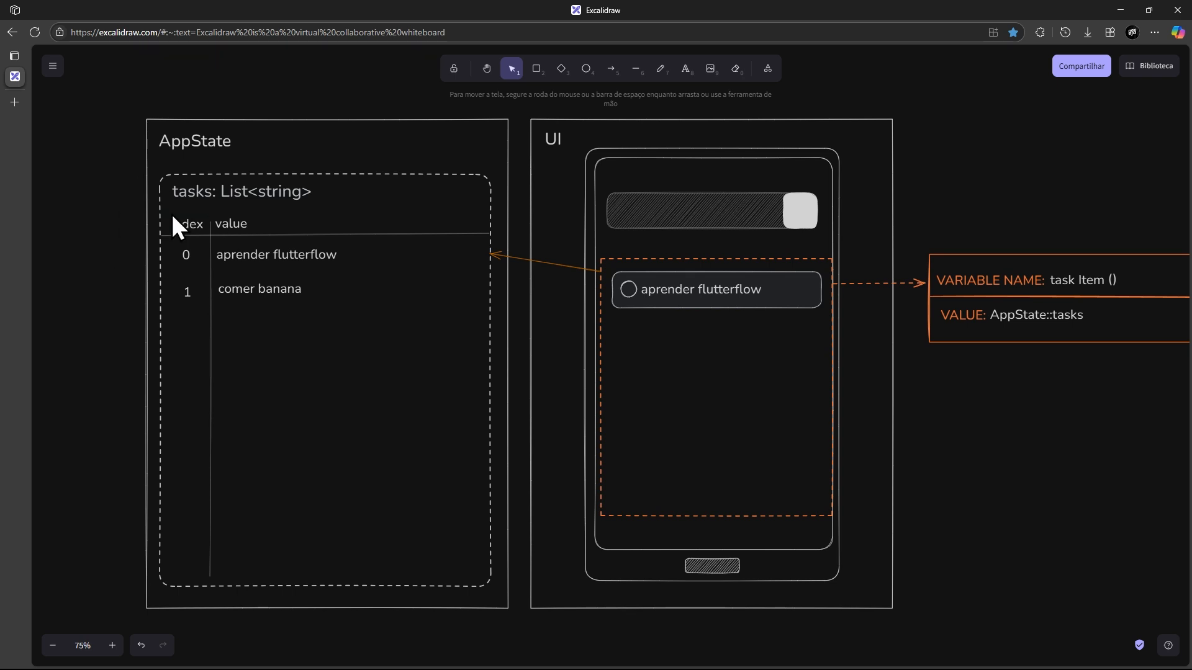
pyautogui.moveTo(187, 293); pyautogui.dragTo(186, 289)
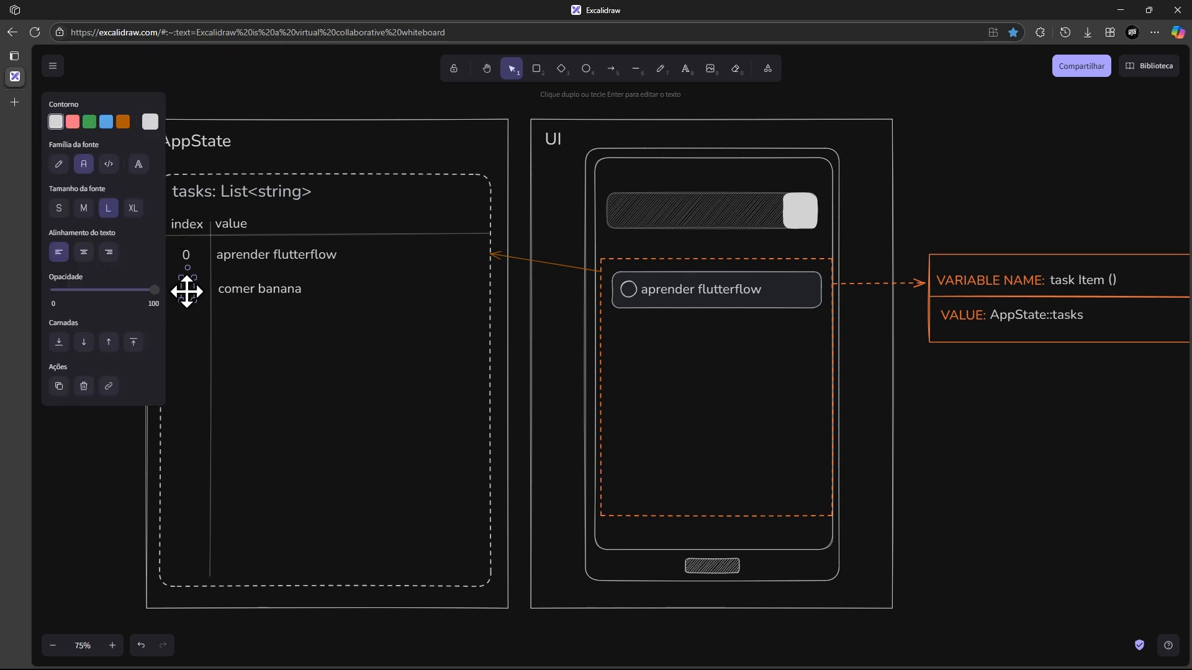
pyautogui.click(280, 86)
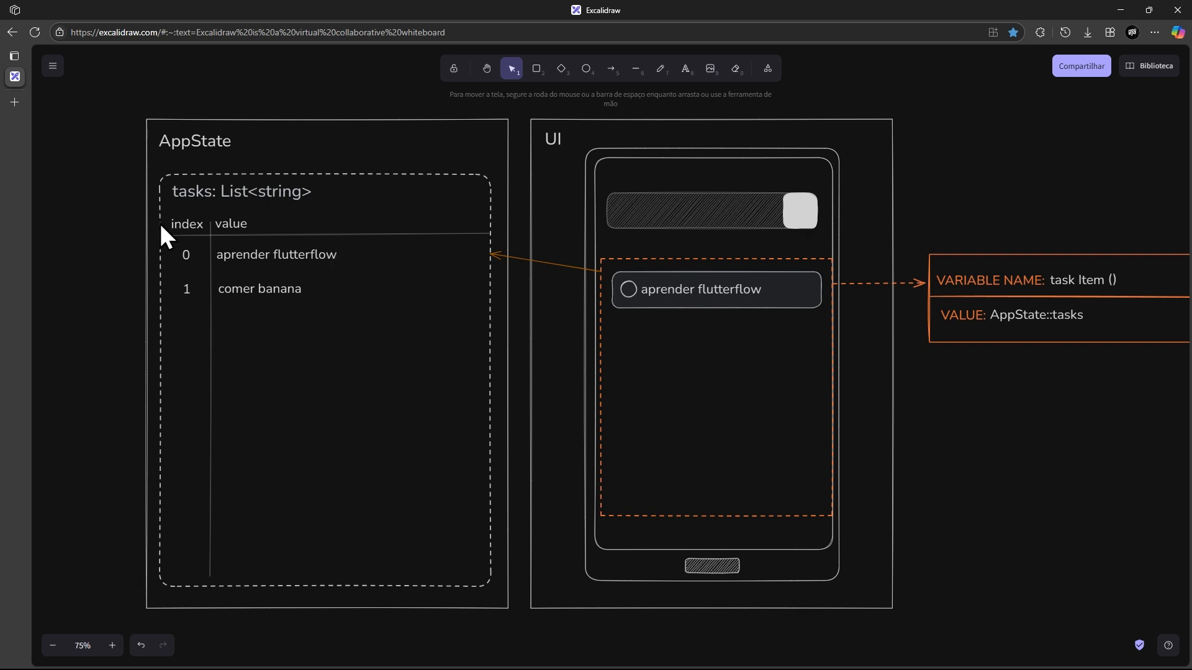
# Remove the "aprender flutterflow" text from the phone's task card, leaving only the card and its circle
pyautogui.moveTo(862, 360); pyautogui.dragTo(708, 392)
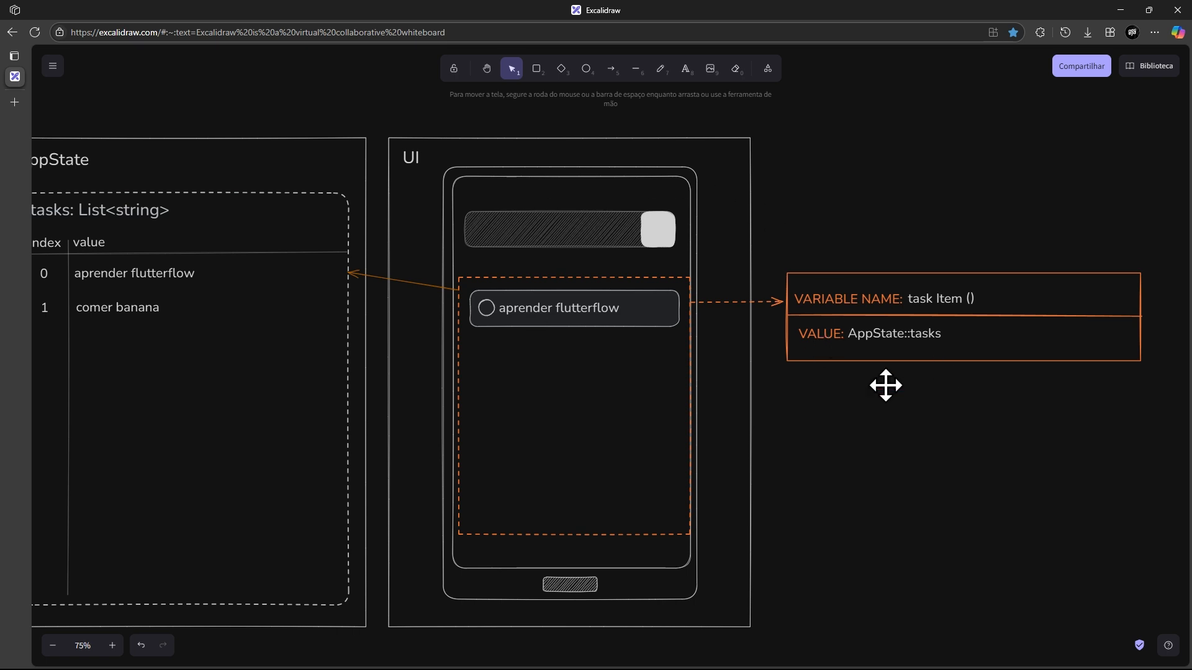
pyautogui.moveTo(819, 400); pyautogui.dragTo(912, 391)
pyautogui.click(688, 311)
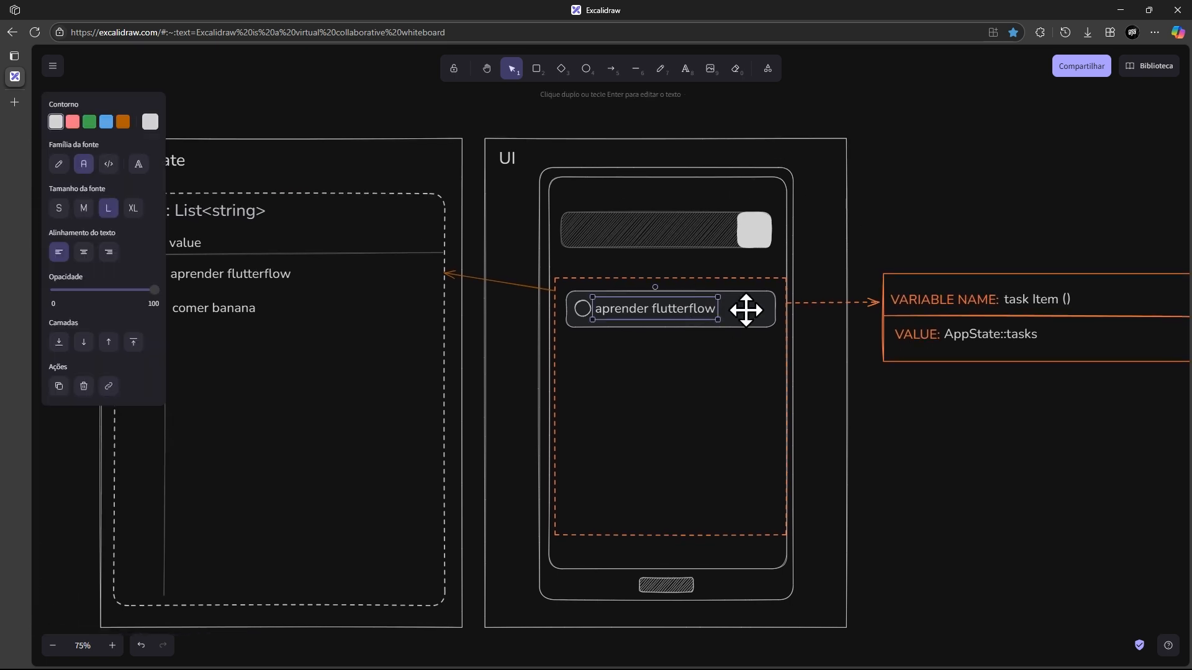
pyautogui.click(747, 310)
pyautogui.moveTo(755, 307); pyautogui.dragTo(688, 315)
pyautogui.click(678, 309)
pyautogui.hscroll(-3, 691, 314)
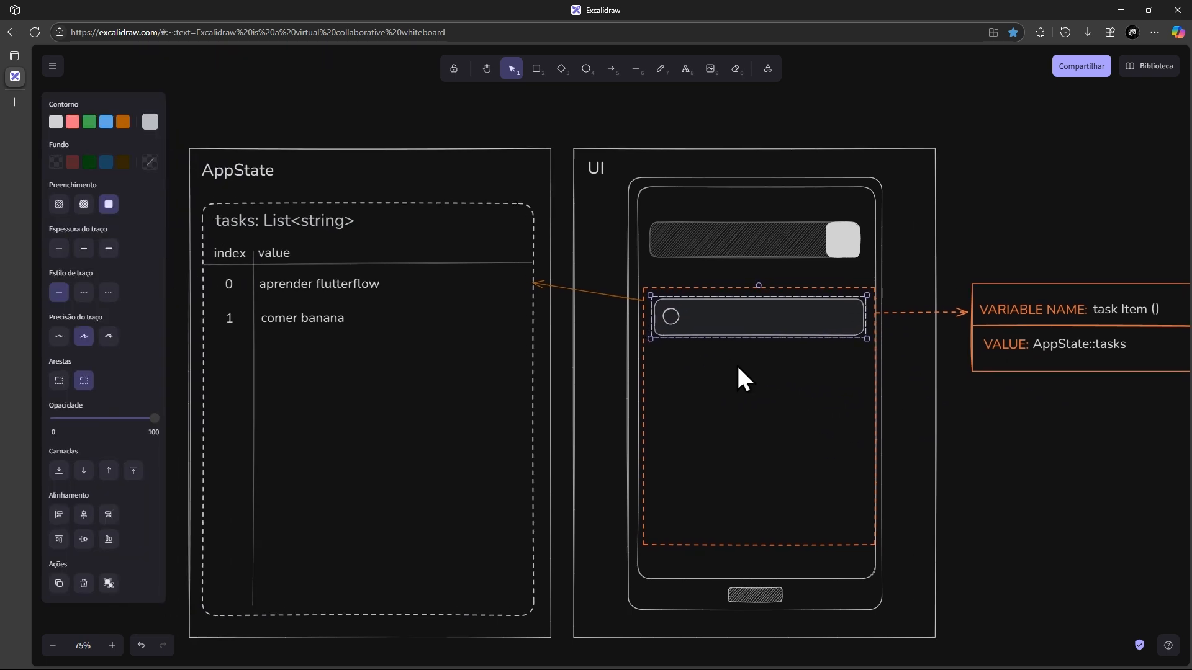
# Copy "aprender flutterflow" from the first AppState row into the orange variable box beside task Item
pyautogui.click(284, 271)
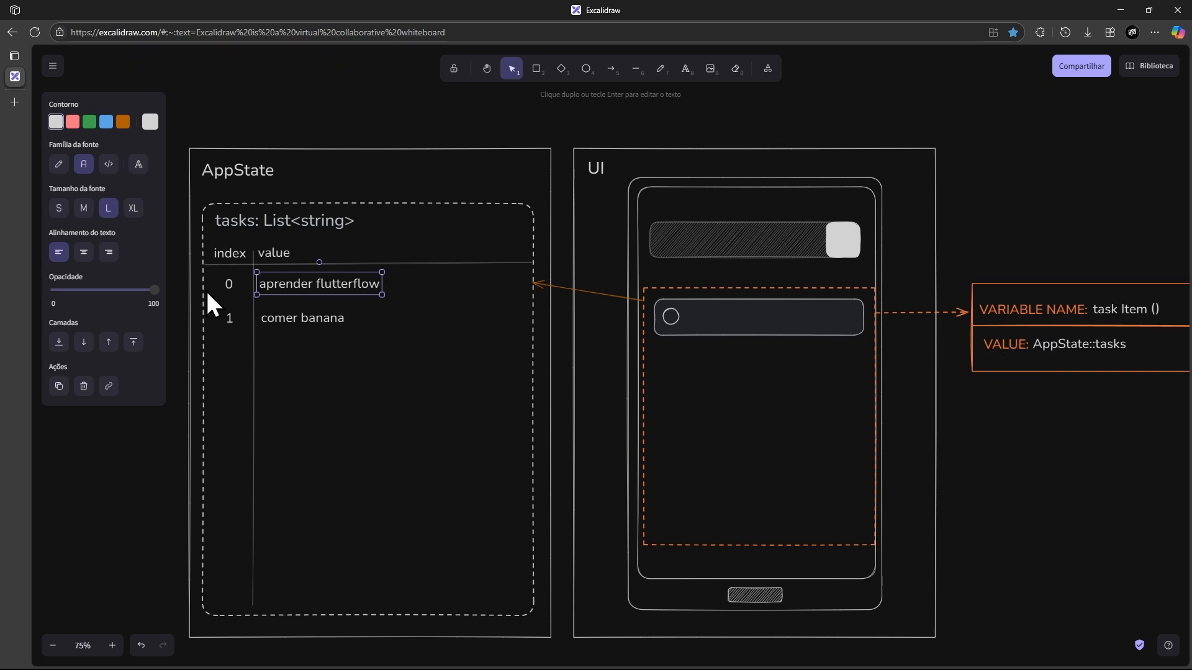
pyautogui.doubleClick(319, 283)
pyautogui.moveTo(408, 327); pyautogui.dragTo(158, 281)
pyautogui.click(931, 267)
pyautogui.click(917, 269)
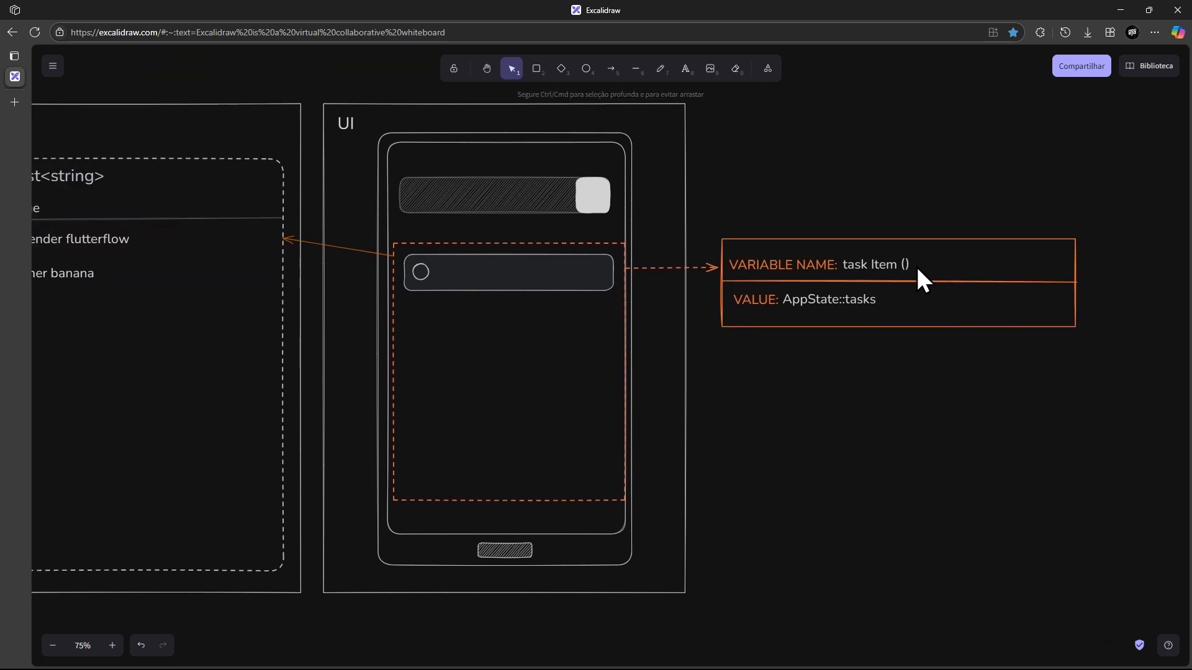
pyautogui.doubleClick(917, 271)
pyautogui.write('aprender flutterflow')
# Delete the "()" after task Item and align "aprender flutterflow" with the variable name row
pyautogui.click(905, 264)
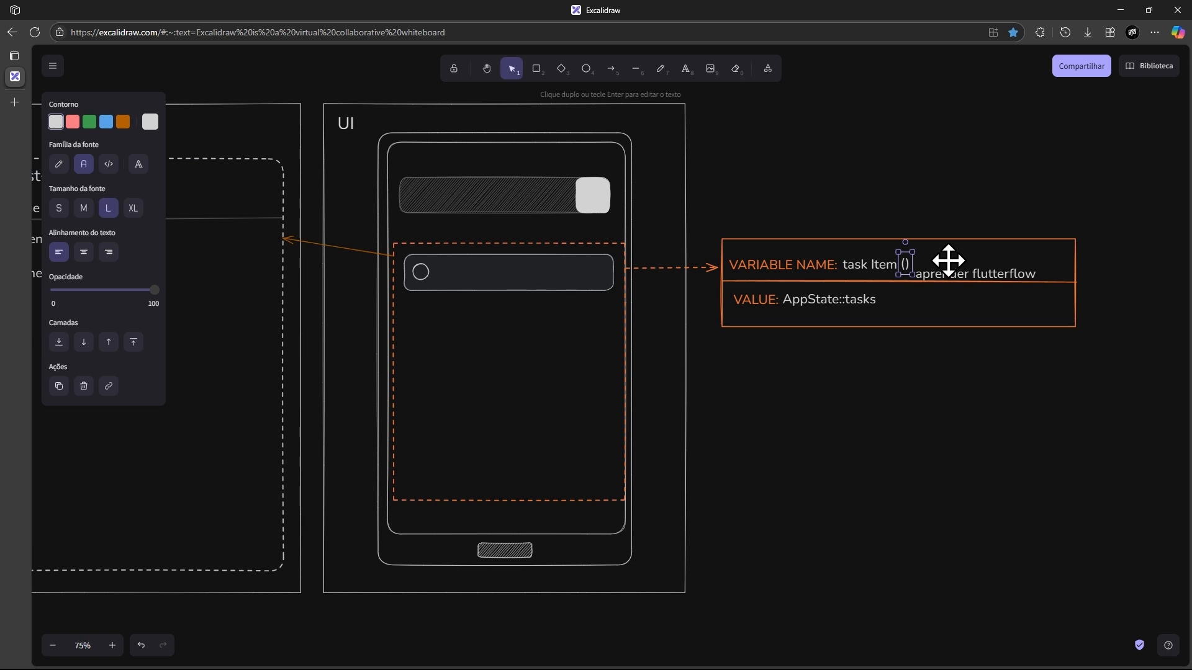
pyautogui.press('Delete')
pyautogui.moveTo(951, 271); pyautogui.dragTo(950, 270)
pyautogui.click(975, 304)
pyautogui.click(979, 274)
pyautogui.doubleClick(979, 274)
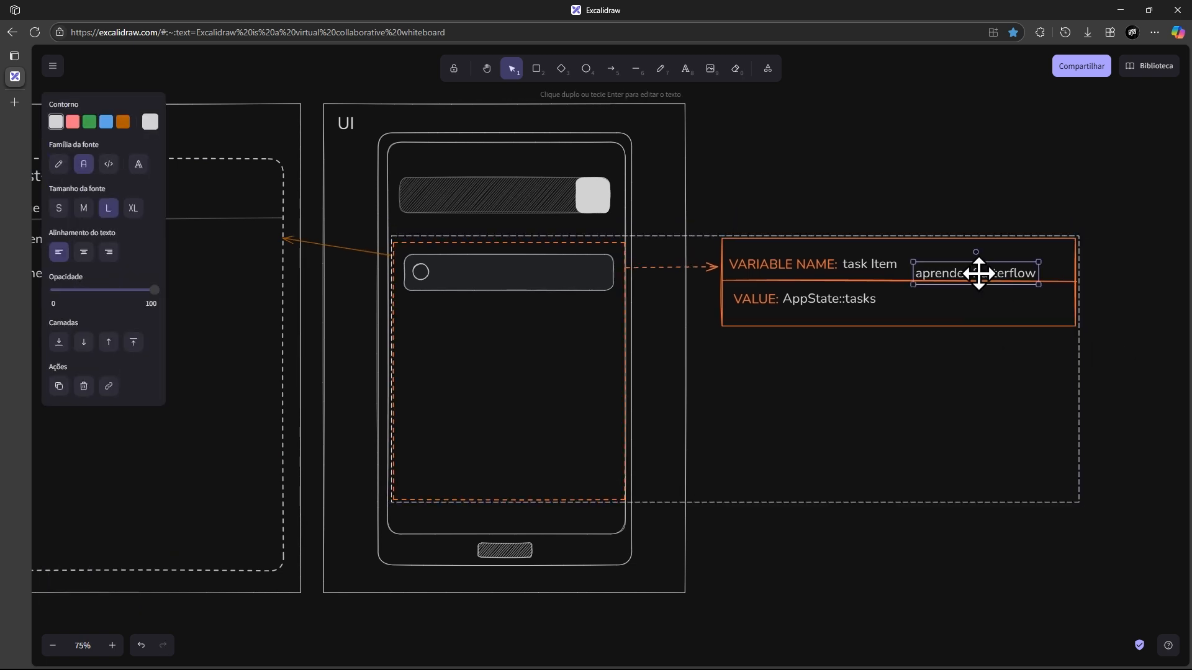
pyautogui.moveTo(976, 271); pyautogui.dragTo(972, 263)
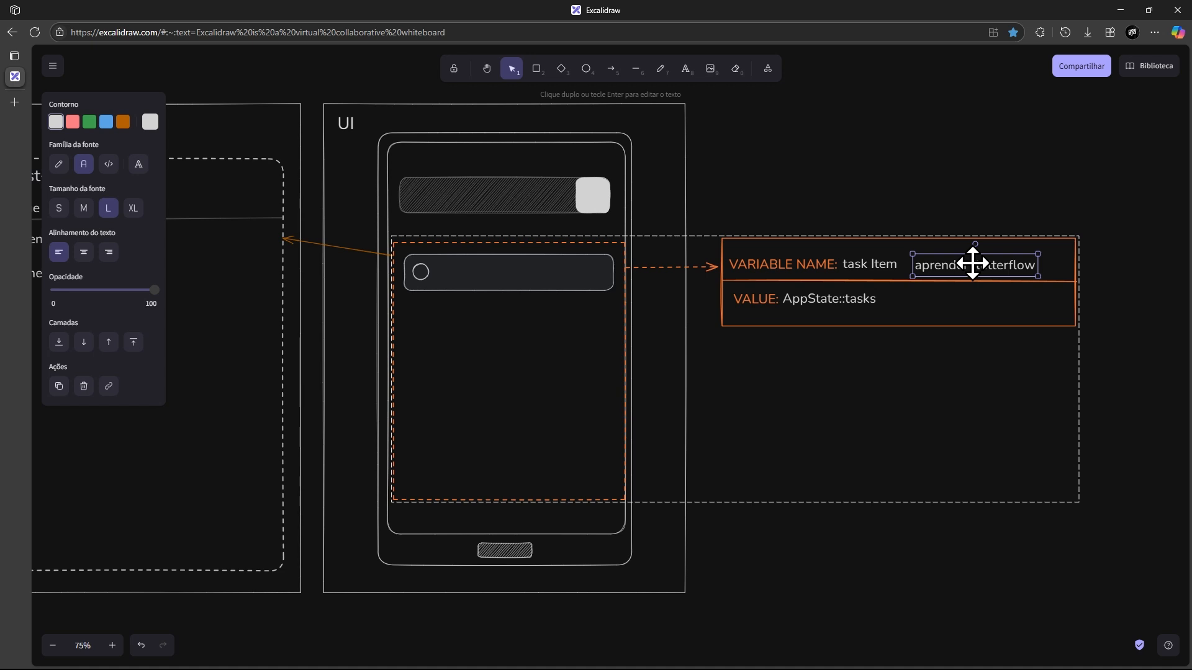
pyautogui.click(792, 181)
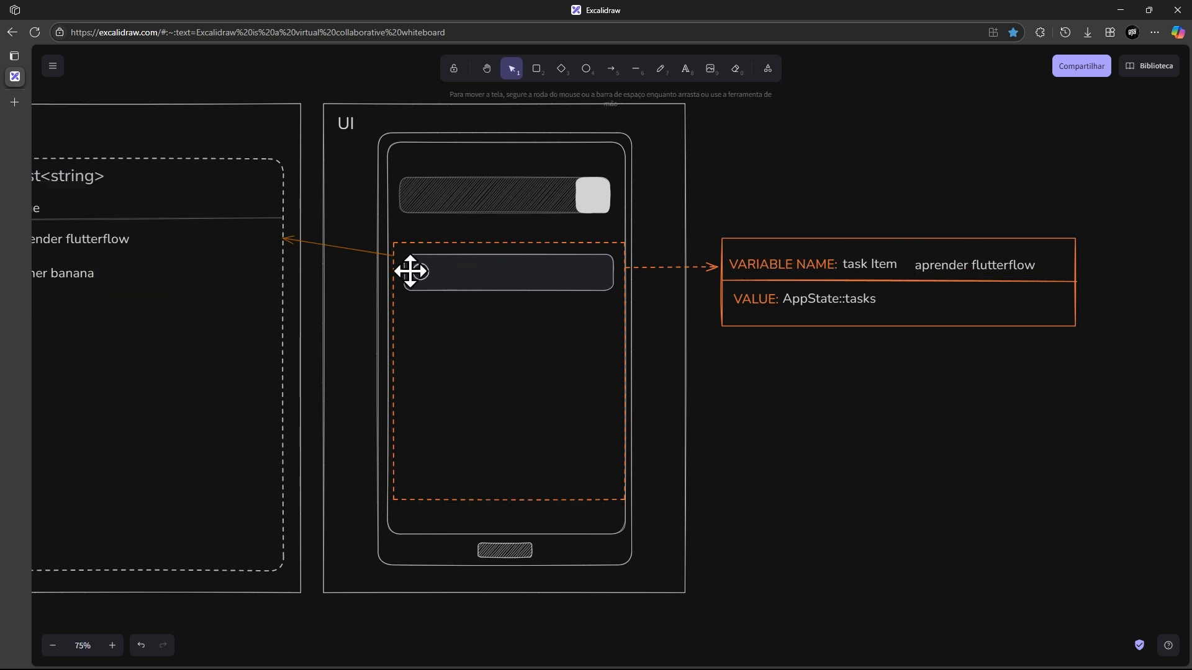
# Copy "aprender flutterflow" from the variable box into the phone's empty task card, beside its circle
pyautogui.doubleClick(970, 270)
pyautogui.doubleClick(971, 268)
pyautogui.hotkey('ctrl', 'c')
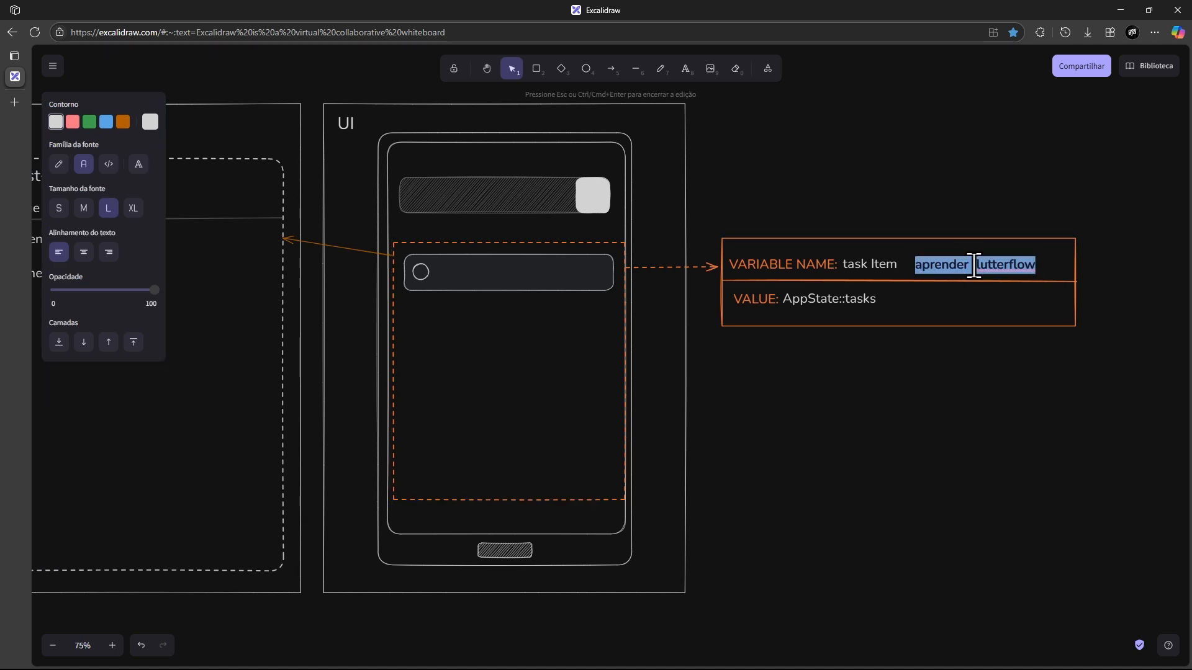
pyautogui.click(451, 271)
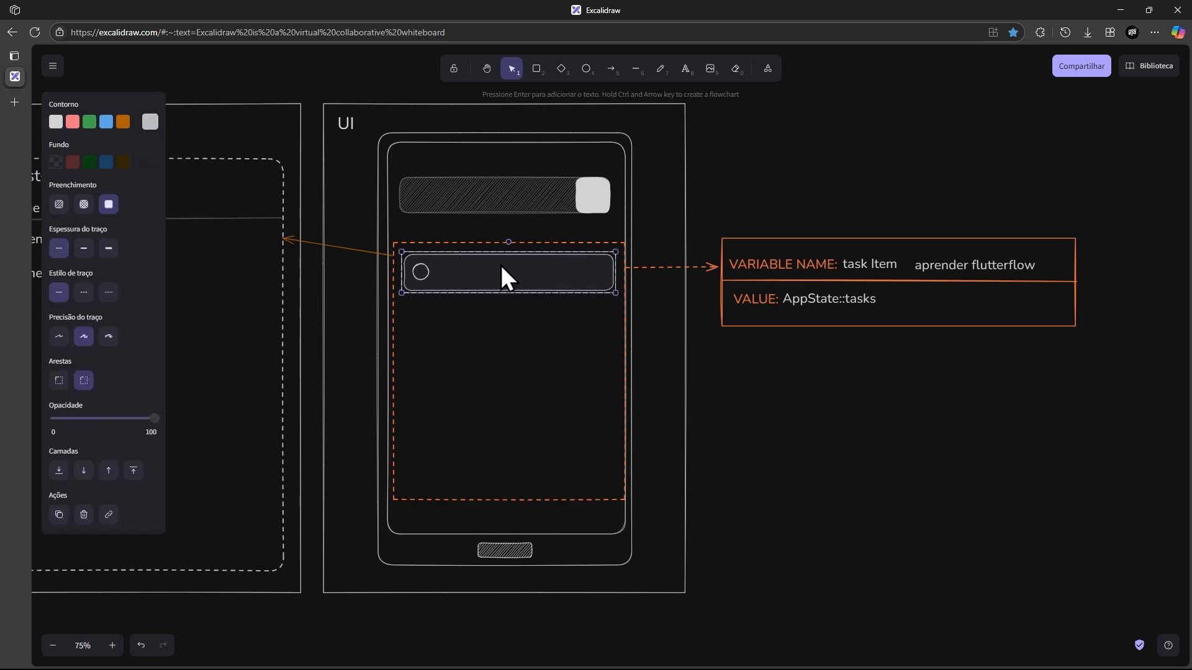
pyautogui.hotkey('ctrl', 'v')
pyautogui.moveTo(490, 279); pyautogui.dragTo(623, 327)
pyautogui.click(739, 340)
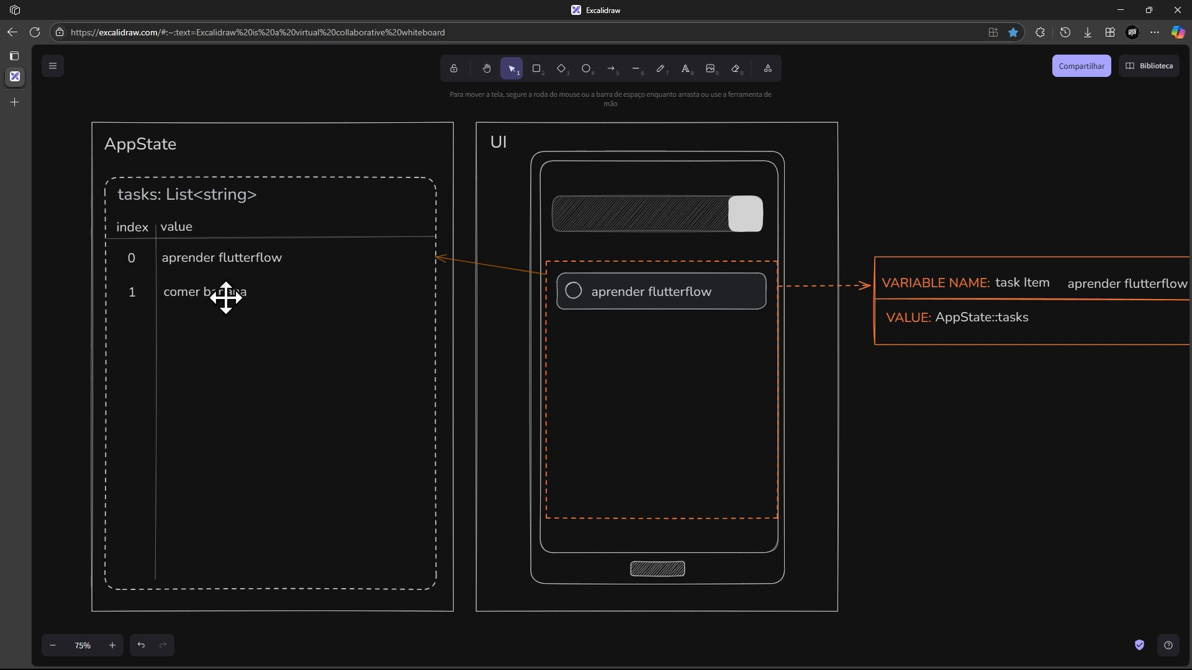
# Duplicate the phone's task card directly below the first one and clear the copy's text
pyautogui.click(618, 284)
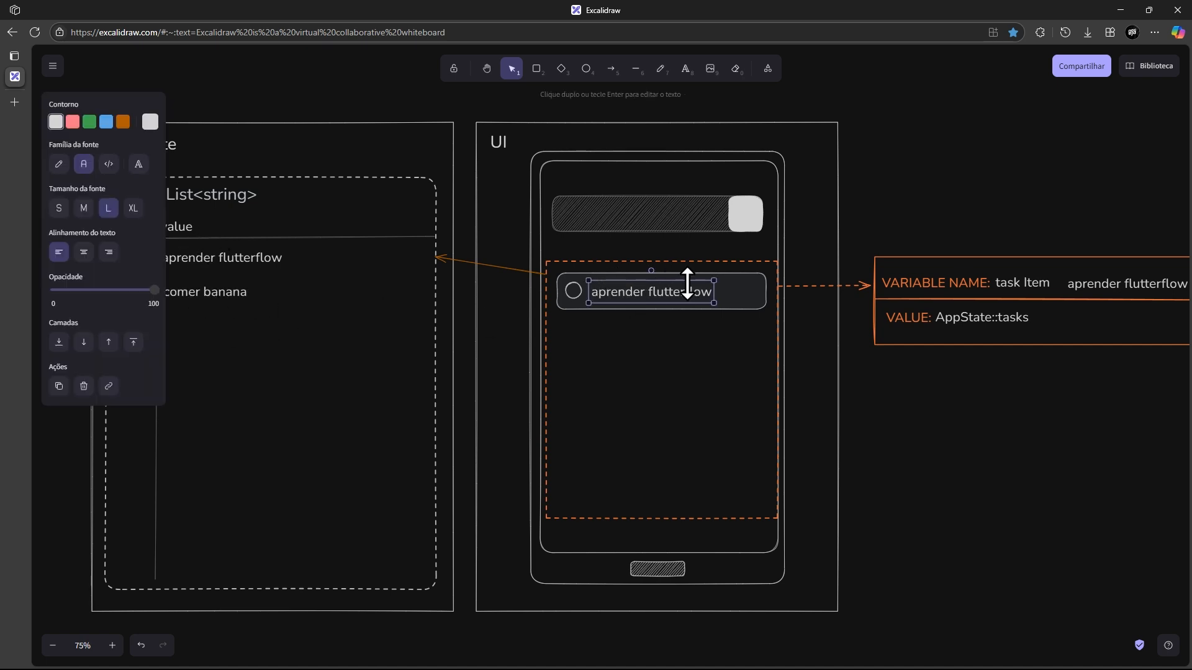
pyautogui.click(749, 285)
pyautogui.moveTo(742, 296); pyautogui.dragTo(741, 337)
pyautogui.doubleClick(741, 337)
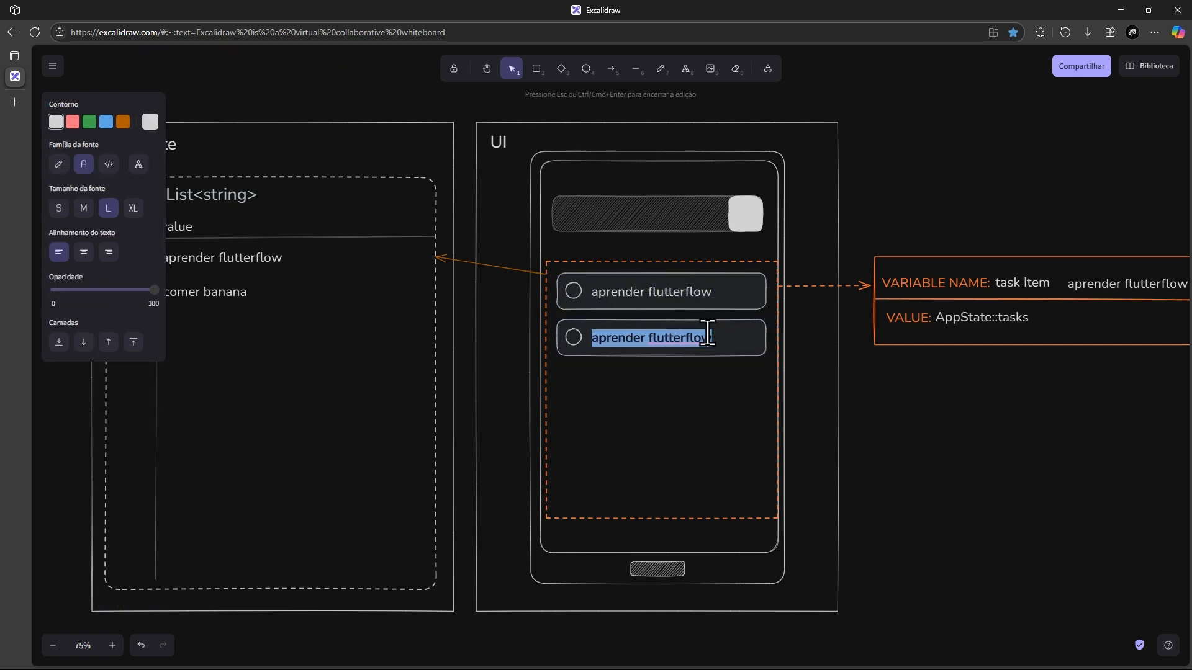
pyautogui.press('BackSpace')
pyautogui.click(416, 317)
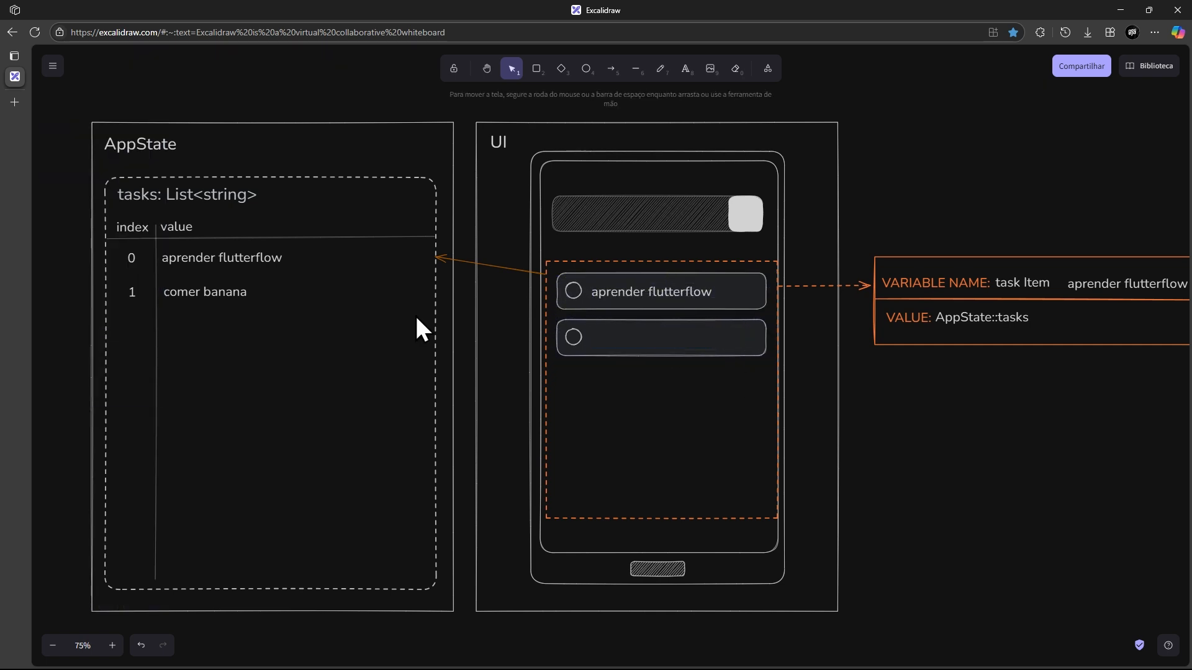
# Replace the text beside task Item with "comer banana" copied from the second AppState row
pyautogui.doubleClick(194, 297)
pyautogui.moveTo(475, 359); pyautogui.dragTo(113, 332)
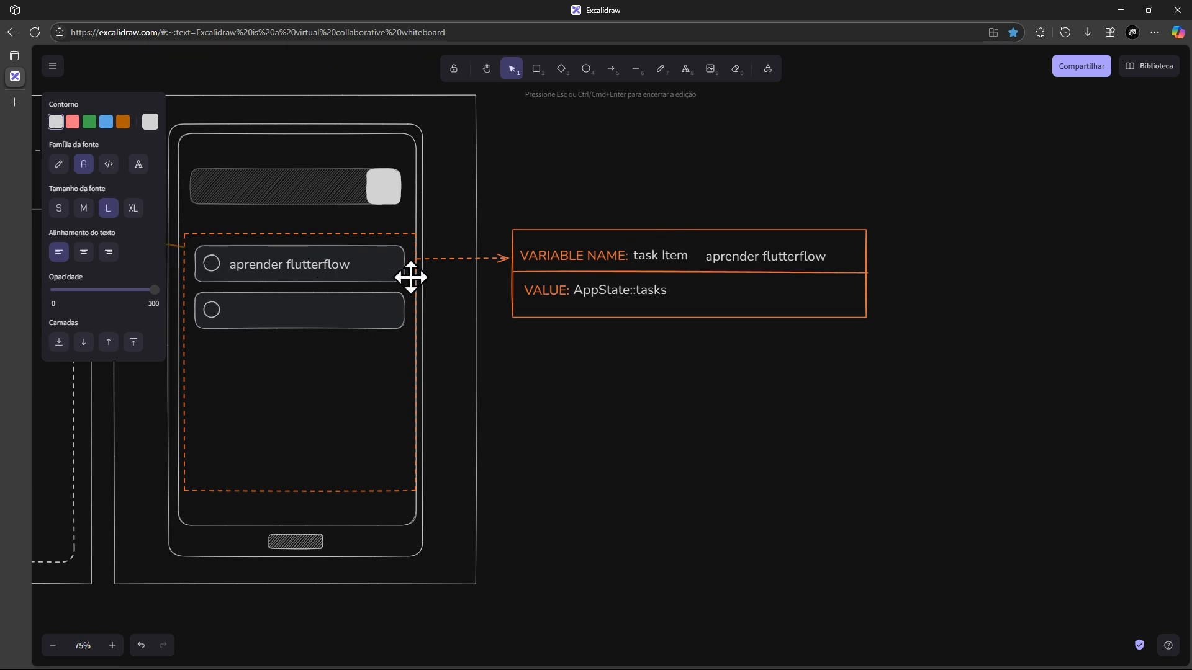
pyautogui.click(660, 256)
pyautogui.doubleClick(766, 255)
pyautogui.doubleClick(765, 256)
pyautogui.write('comer banana')
pyautogui.click(650, 365)
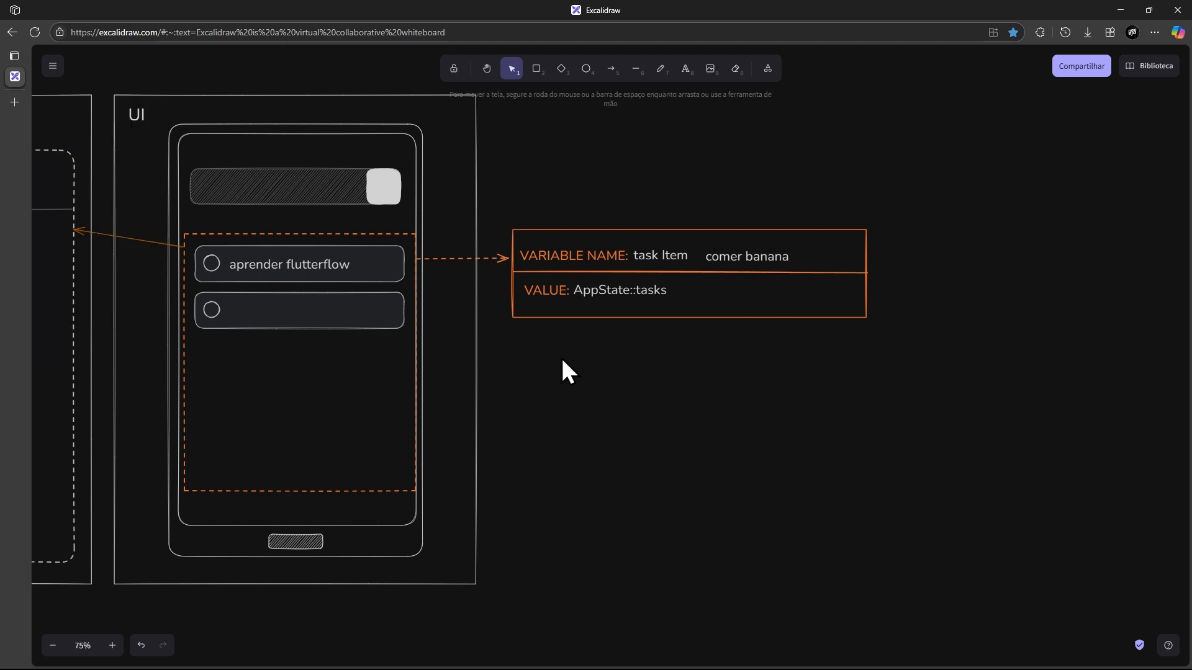
# Copy "comer banana" from the variable box into the phone's second task card, beside its circle
pyautogui.moveTo(560, 356); pyautogui.dragTo(783, 368)
pyautogui.doubleClick(962, 271)
pyautogui.doubleClick(962, 273)
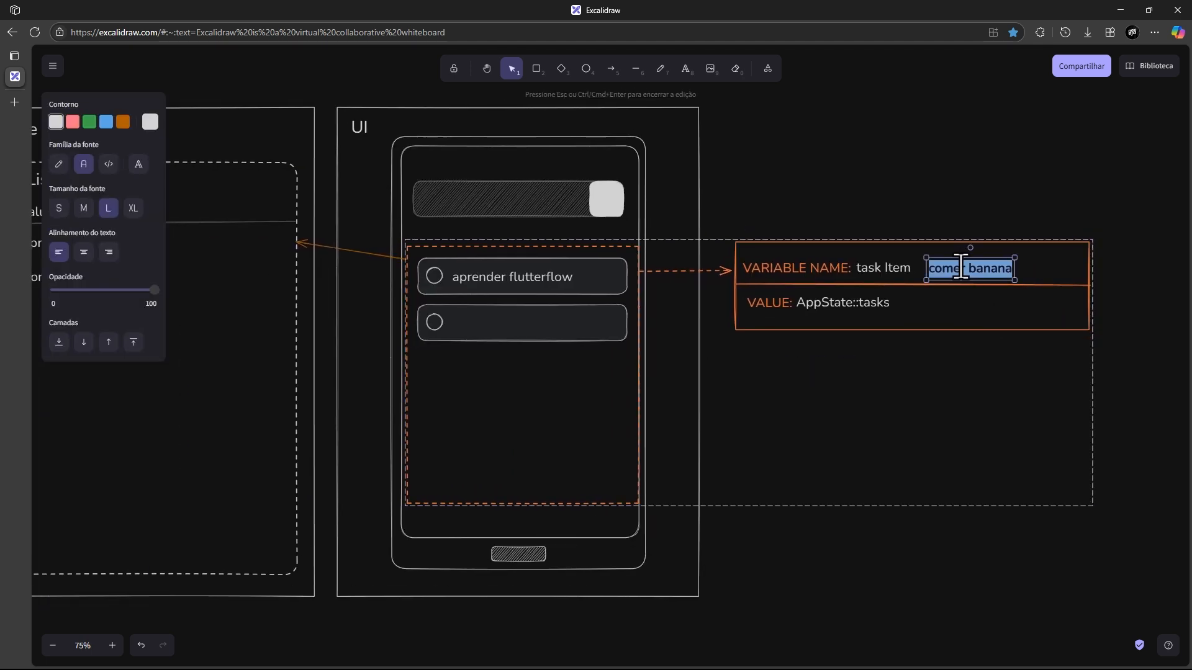
pyautogui.hotkey('ctrl', 'x')
pyautogui.click(471, 323)
pyautogui.hotkey('ctrl', 'z')
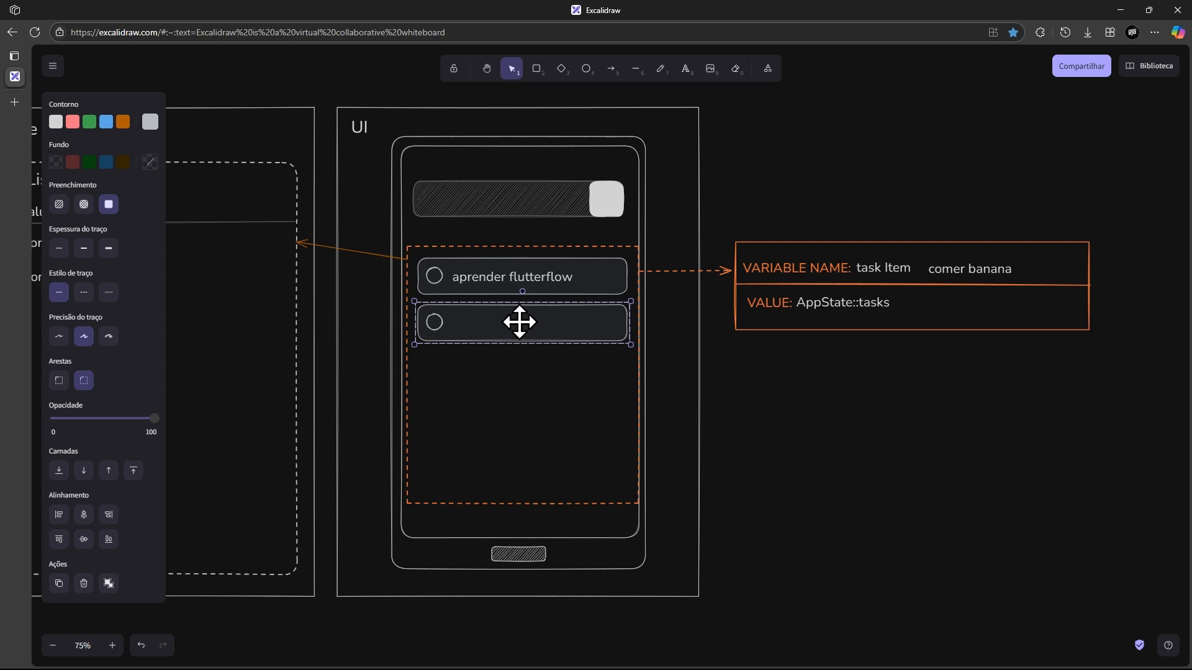
pyautogui.hotkey('ctrl', 'v')
pyautogui.moveTo(508, 322); pyautogui.dragTo(482, 322)
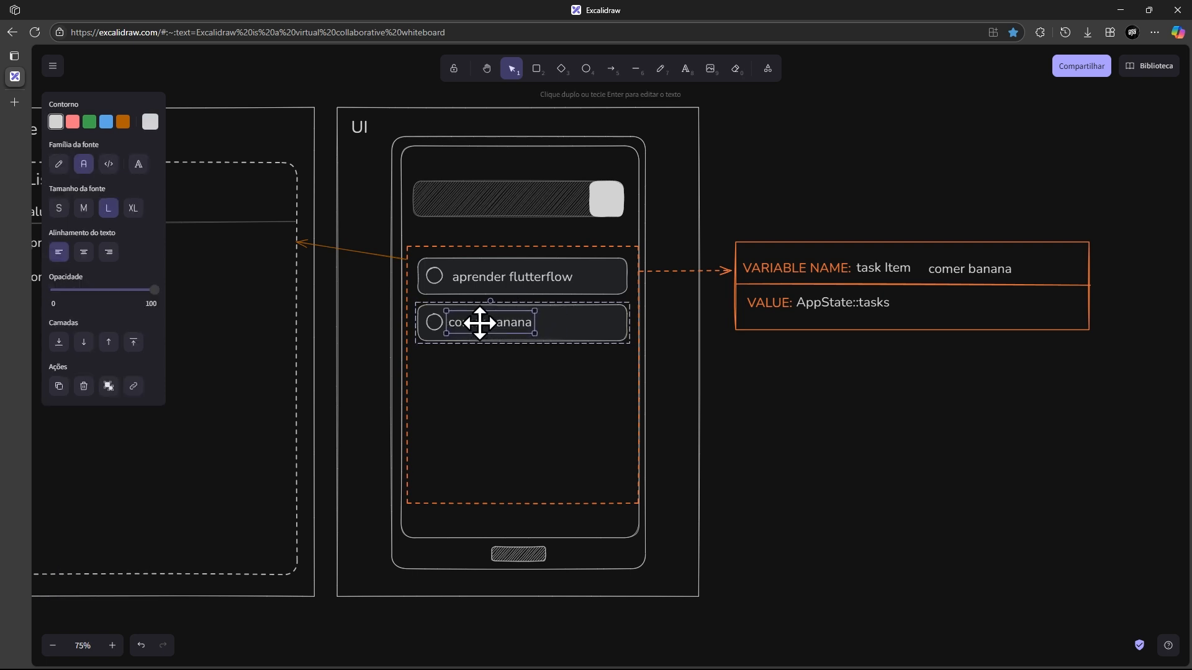
pyautogui.click(795, 390)
# Examine how the second AppState row's index and value relate to the task Item variable
pyautogui.hscroll(-5, 621, 341)
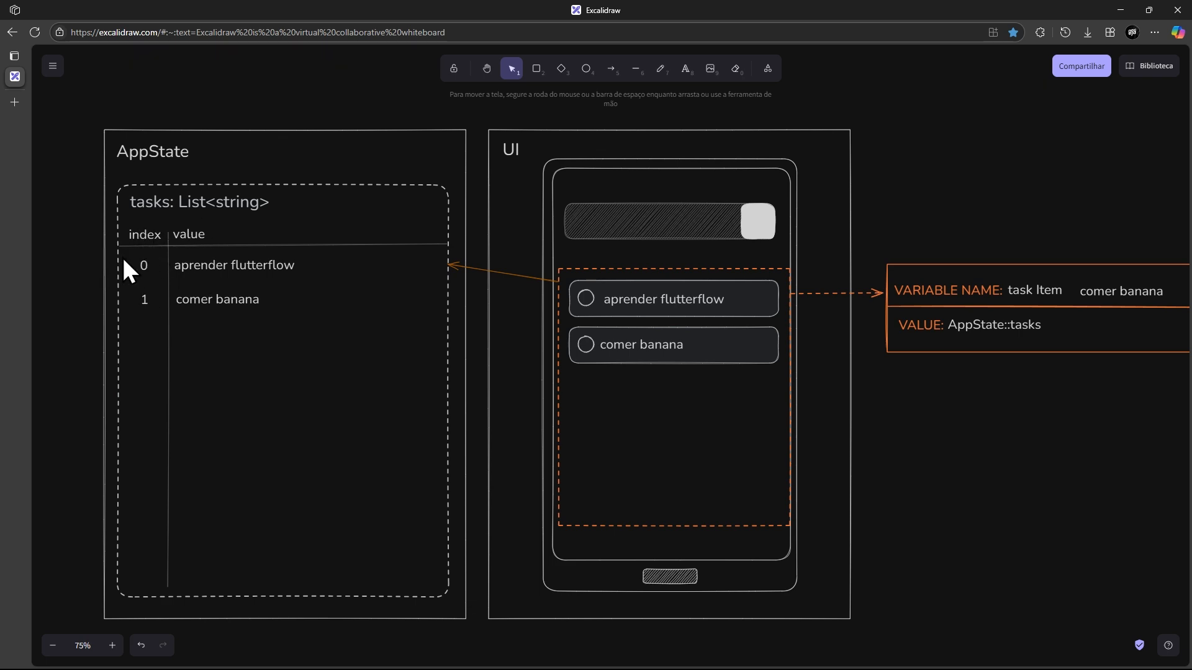
pyautogui.hscroll(2, 1000, 412)
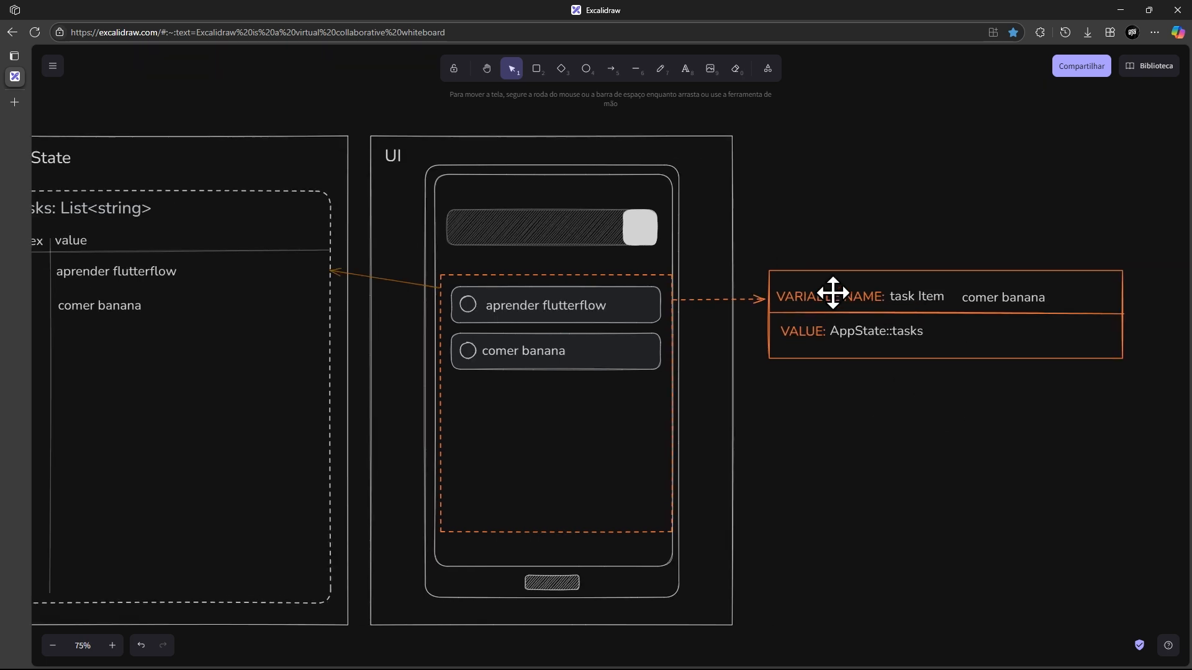
pyautogui.hscroll(-2, 567, 346)
pyautogui.click(226, 320)
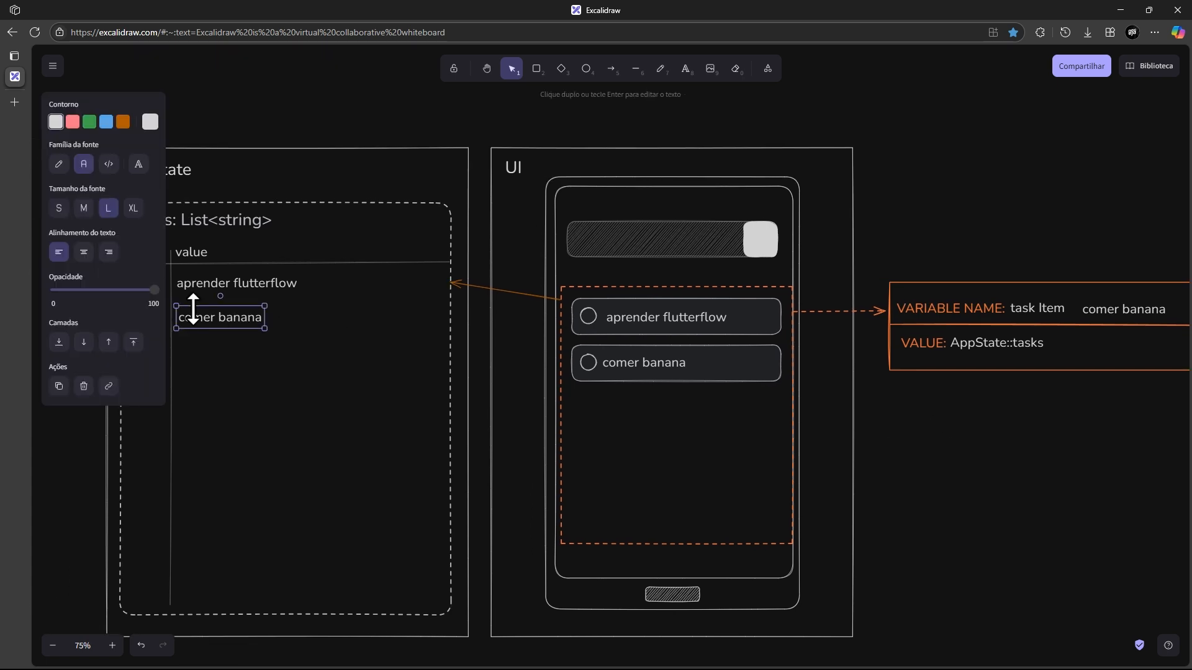
pyautogui.click(372, 432)
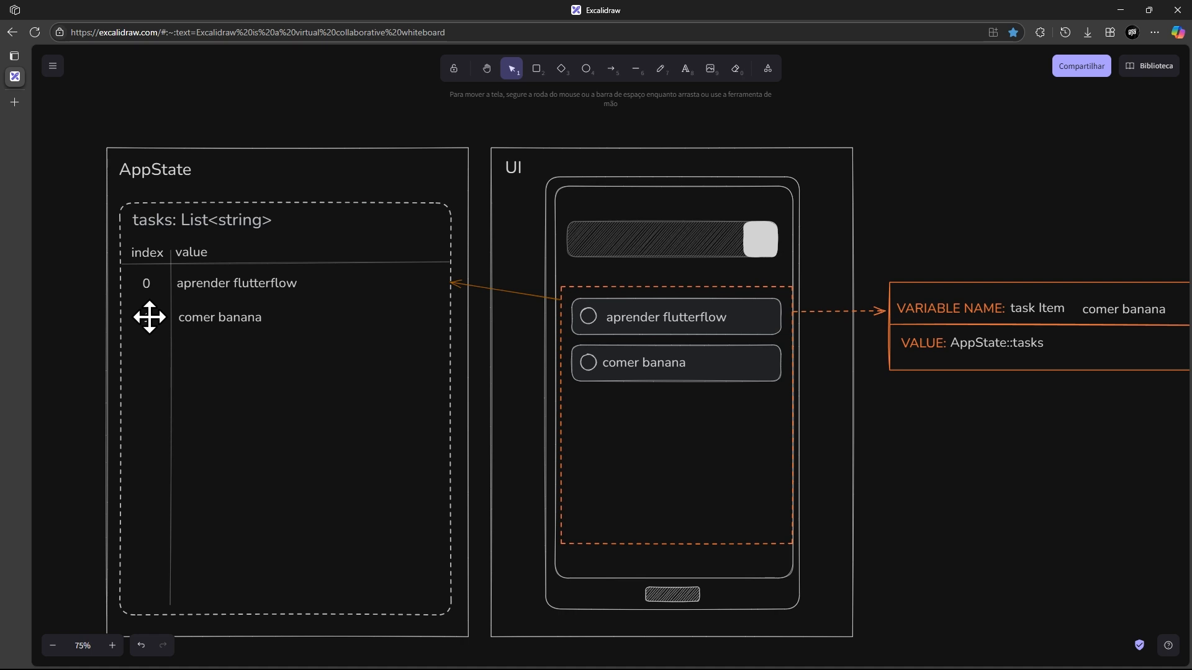
pyautogui.click(190, 316)
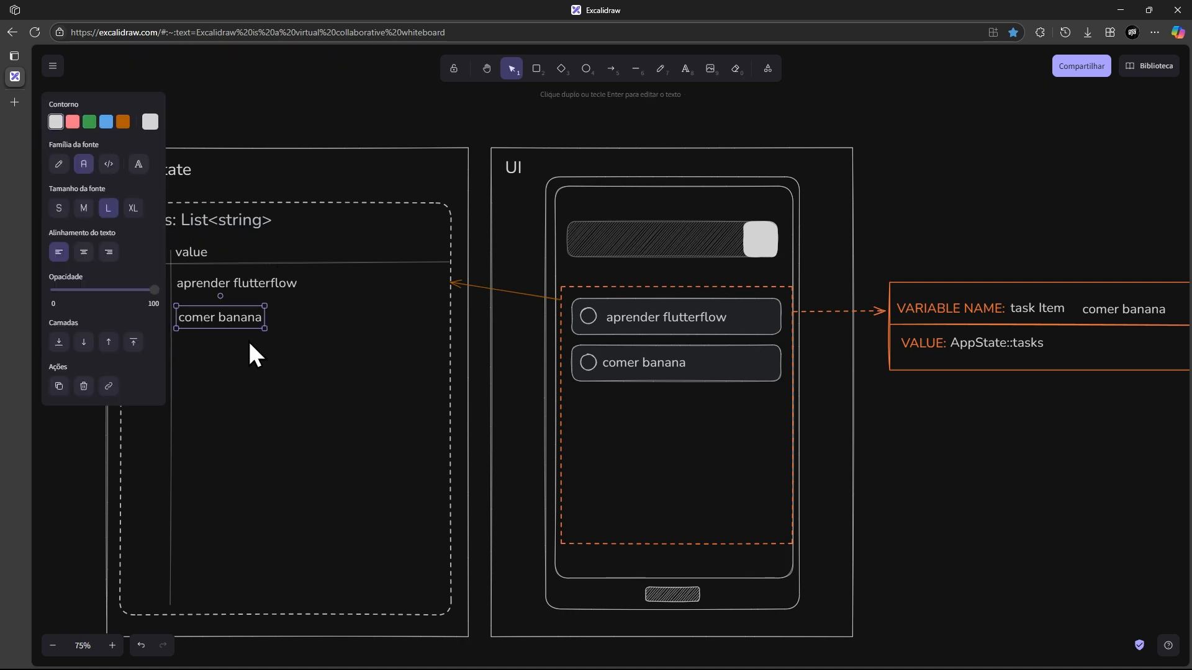
pyautogui.moveTo(249, 342); pyautogui.dragTo(322, 352)
pyautogui.click(219, 327)
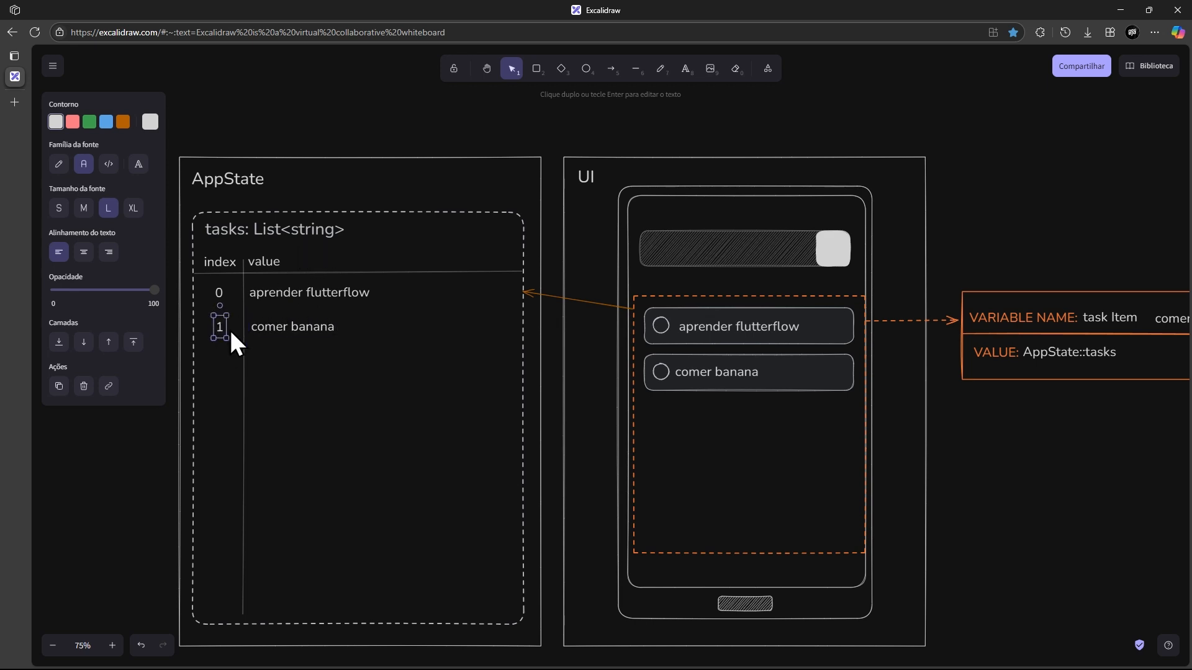
# Append the index "1" to the "comer banana" text in the phone's second task card
pyautogui.hscroll(2, 745, 402)
pyautogui.click(667, 370)
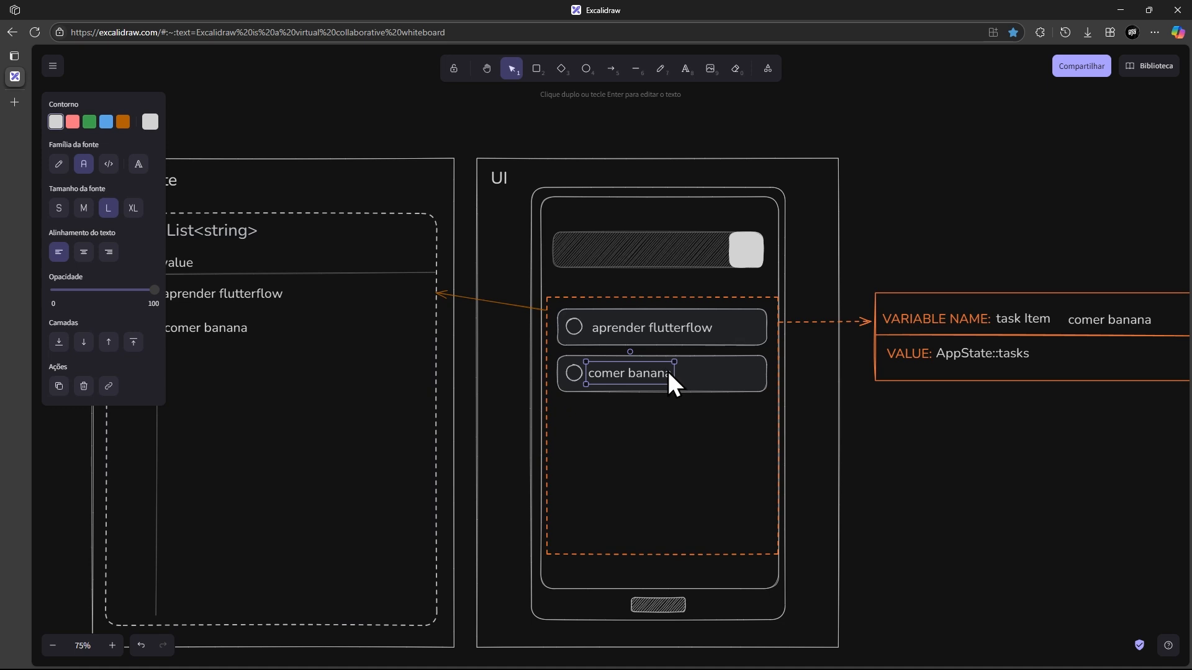
pyautogui.doubleClick(667, 370)
pyautogui.press('End')
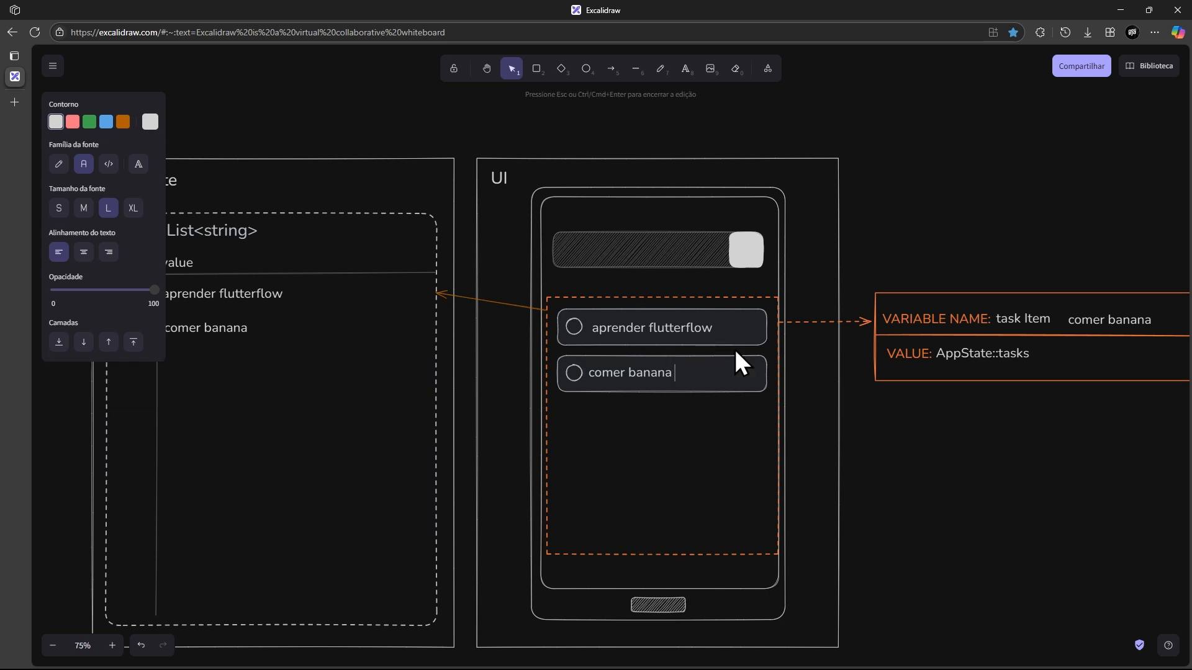
pyautogui.write('idx')
pyautogui.press('BackSpace')
pyautogui.press('BackSpace')
pyautogui.press('BackSpace')
pyautogui.write('1')
pyautogui.click(734, 348)
# Replace "comer banana" beside task Item in the variable box with the index "1"
pyautogui.moveTo(1063, 436); pyautogui.dragTo(591, 438)
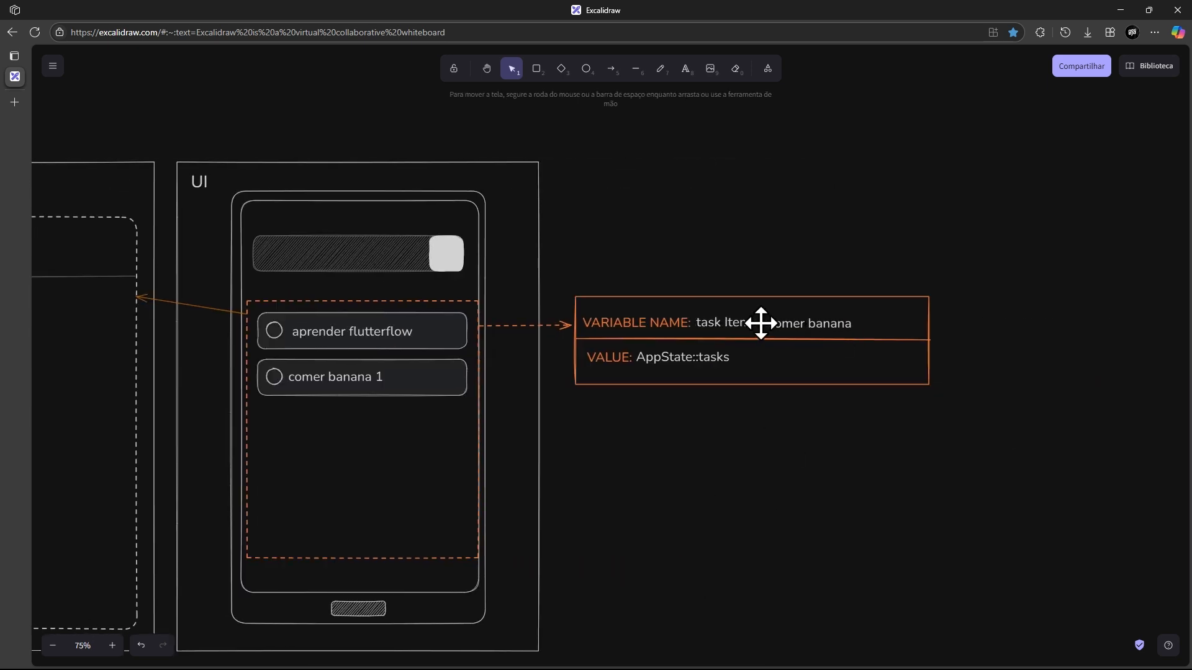
pyautogui.click(807, 322)
pyautogui.doubleClick(810, 323)
pyautogui.press('Return')
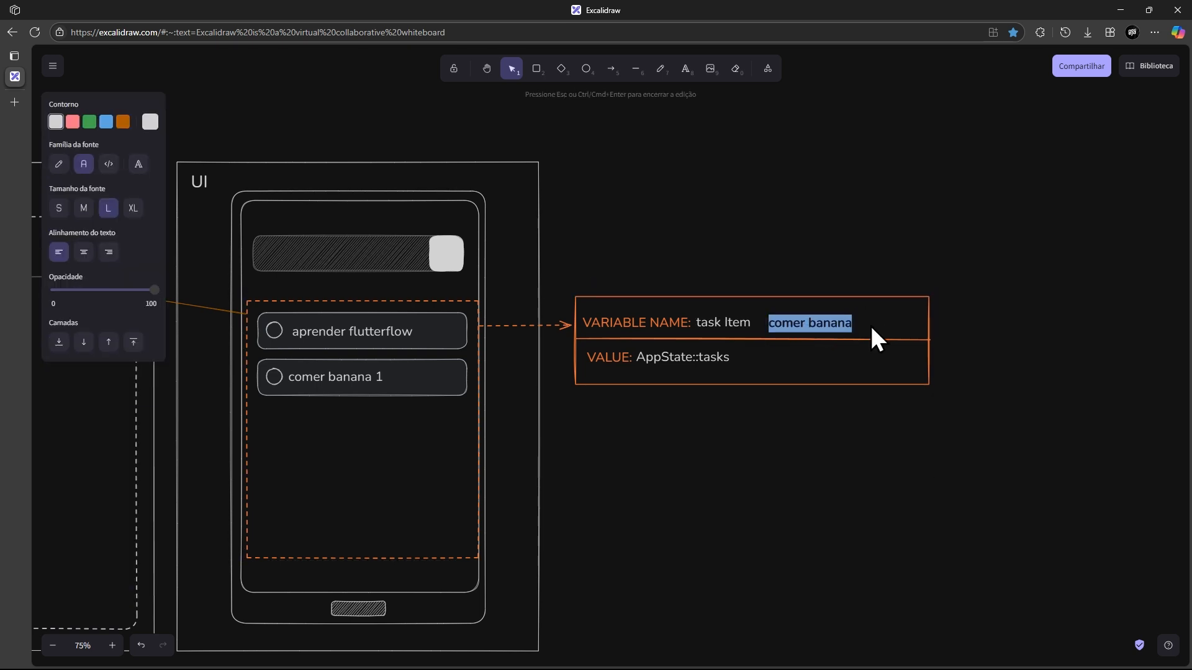
pyautogui.press('BackSpace')
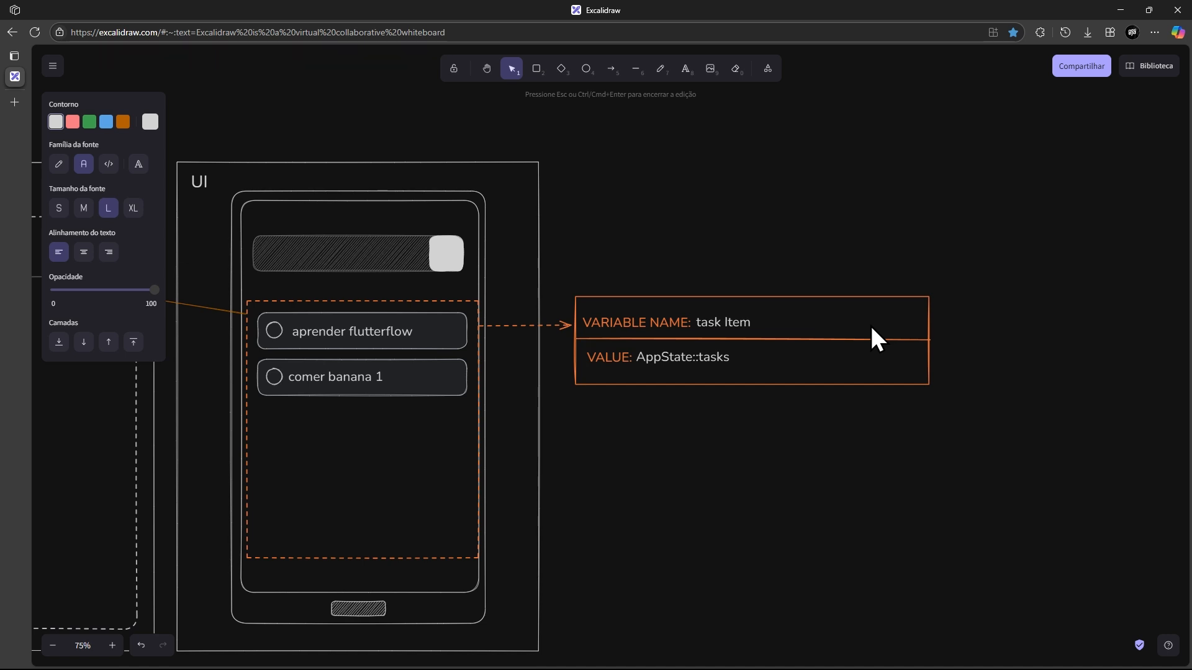
pyautogui.write('1')
# Review the AppState index and value rows against the phone's task cards and the task Item variable
pyautogui.moveTo(715, 430); pyautogui.dragTo(1130, 409)
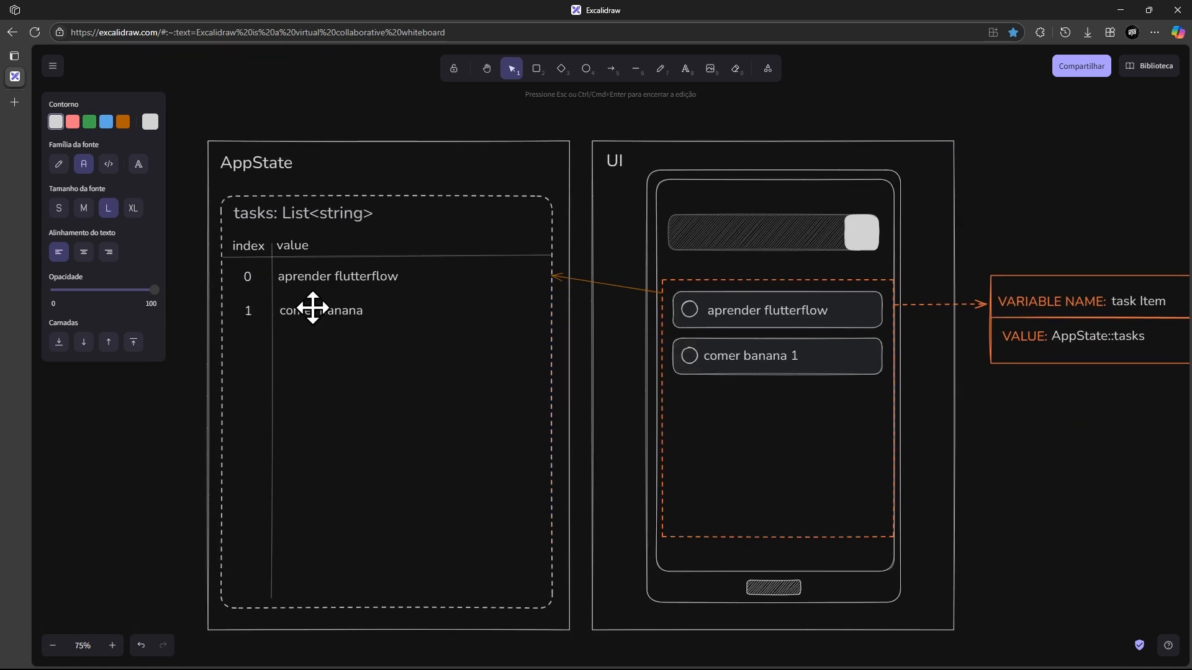
pyautogui.hscroll(3, 507, 362)
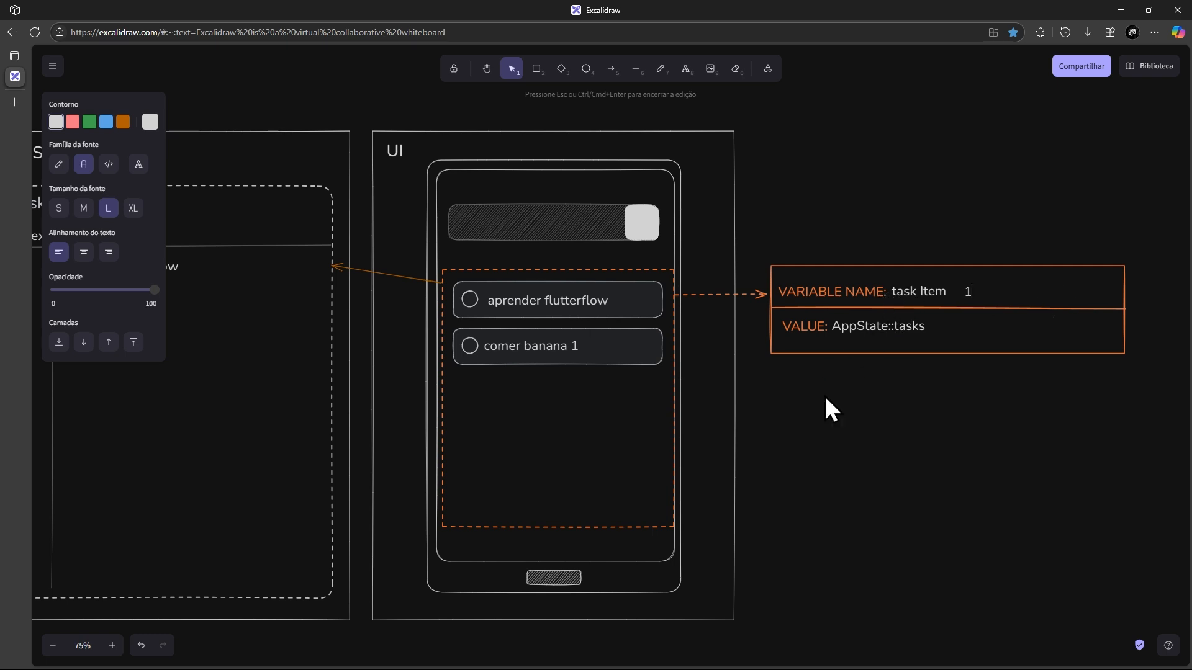
pyautogui.moveTo(410, 366); pyautogui.dragTo(758, 402)
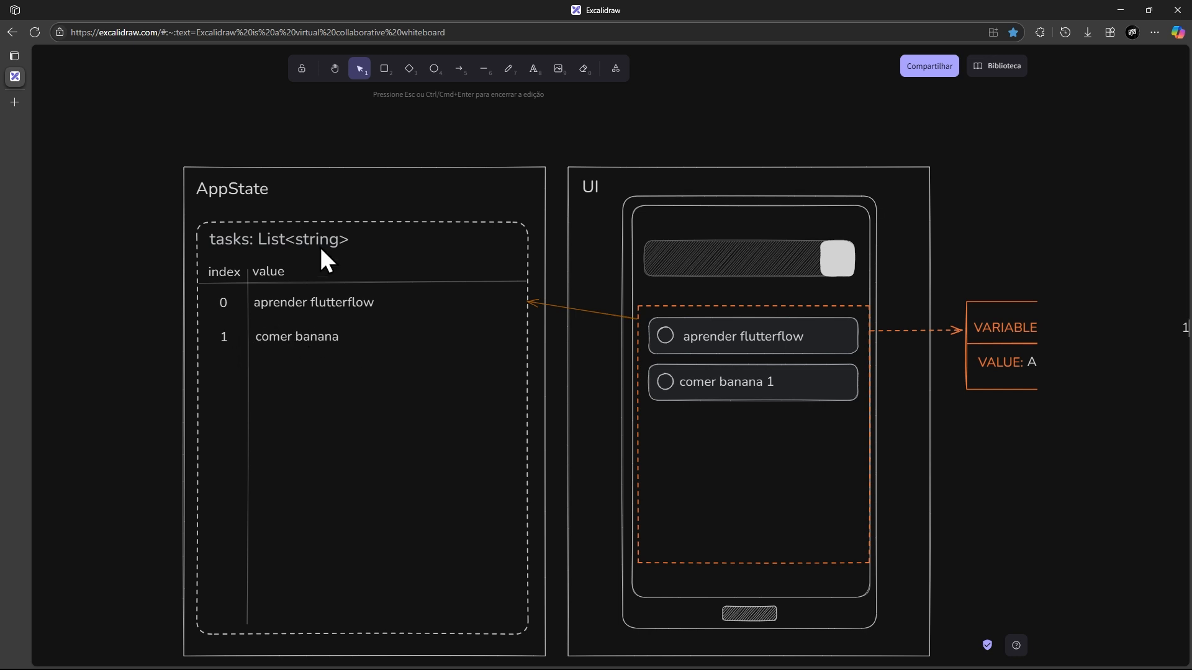
pyautogui.moveTo(350, 337); pyautogui.dragTo(269, 344)
pyautogui.moveTo(532, 342); pyautogui.dragTo(518, 341)
pyautogui.scroll(-3, 637, 333)
pyautogui.scroll(3, 931, 400)
pyautogui.moveTo(741, 350); pyautogui.dragTo(862, 386)
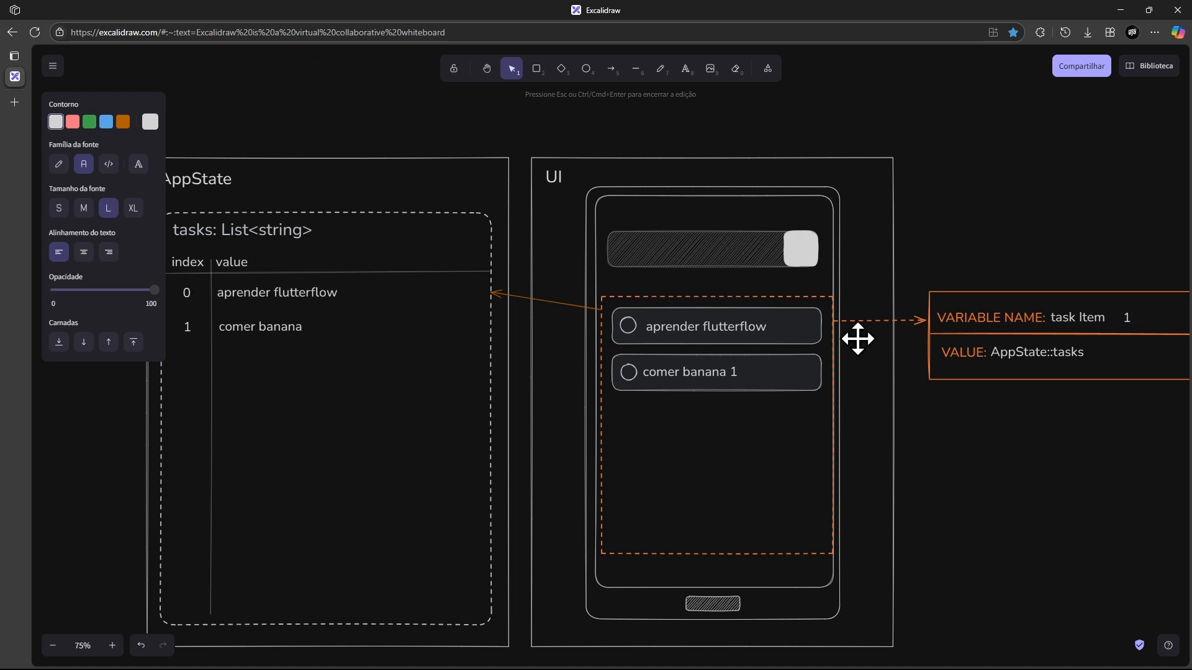
pyautogui.hscroll(2, 859, 338)
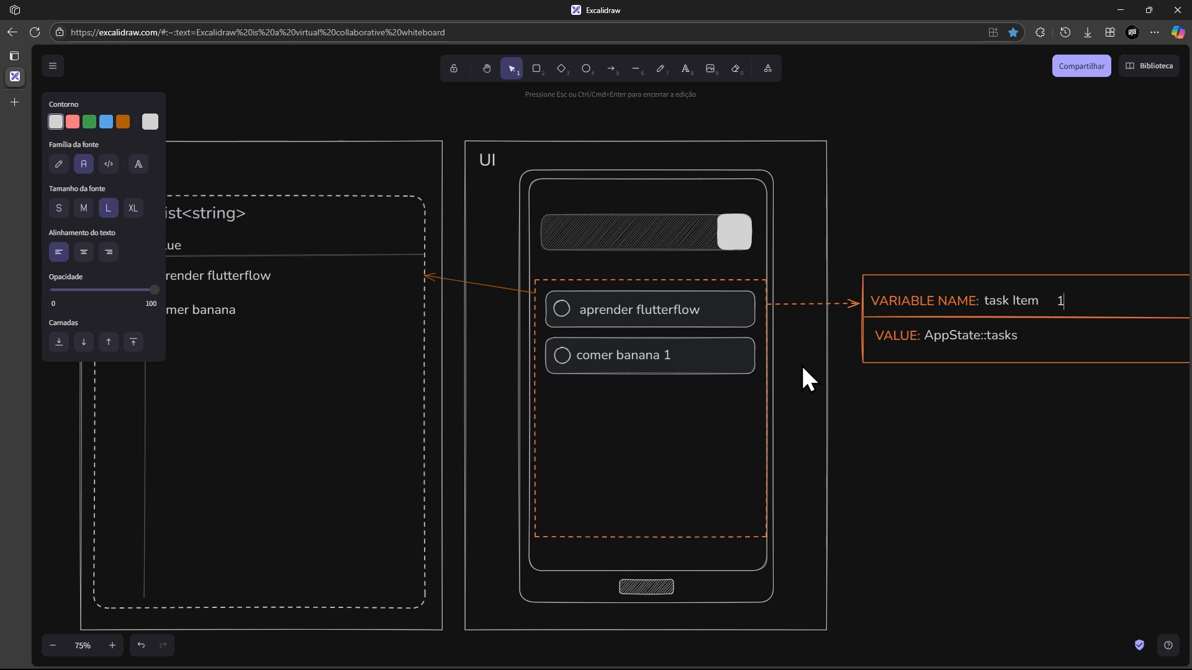
pyautogui.hscroll(1, 779, 404)
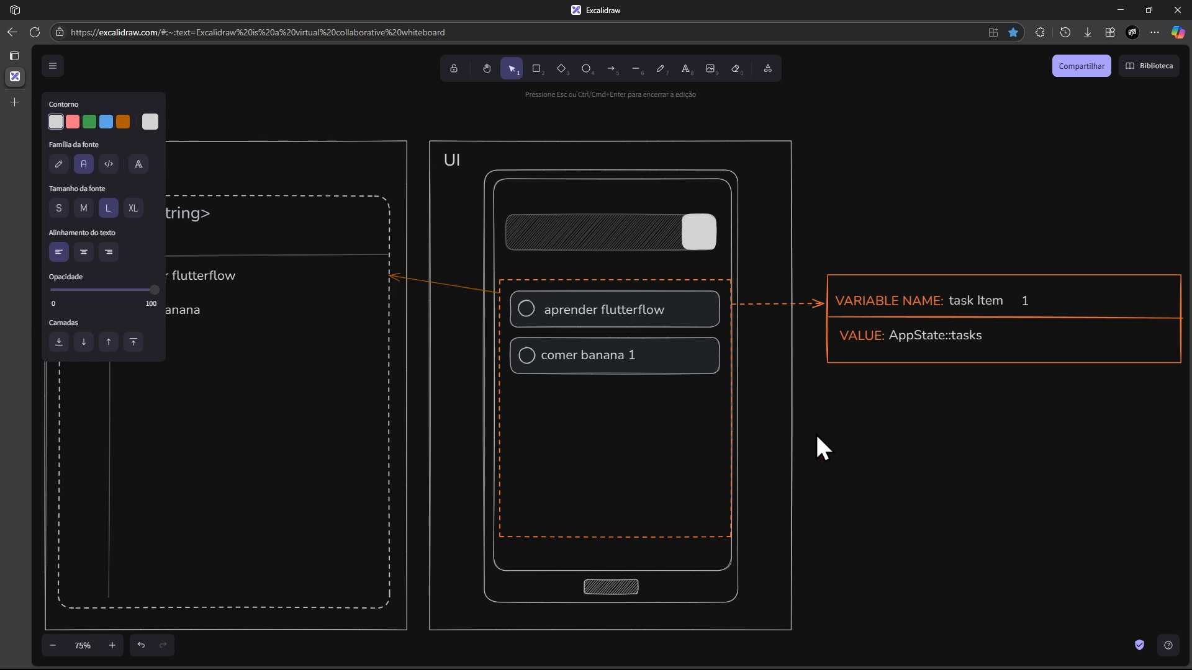
pyautogui.scroll(-1, 817, 436)
pyautogui.hscroll(1, 817, 436)
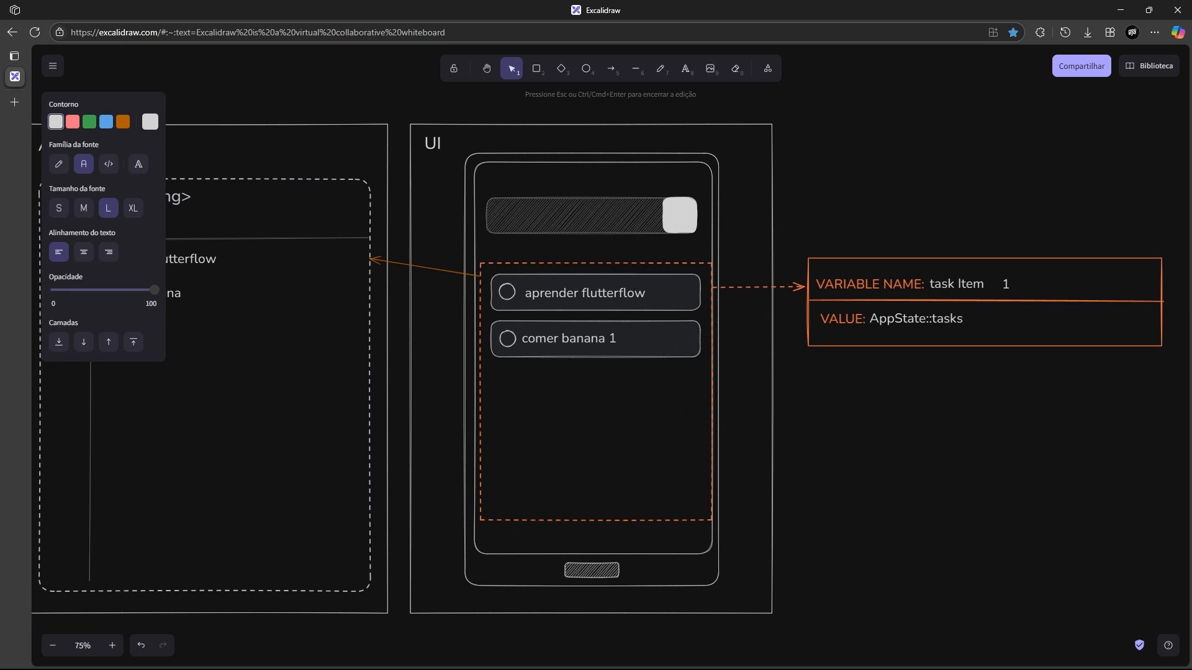
# Switch to FlutterFlow and add a TextField widget to the empty HomePage
pyautogui.press('super')
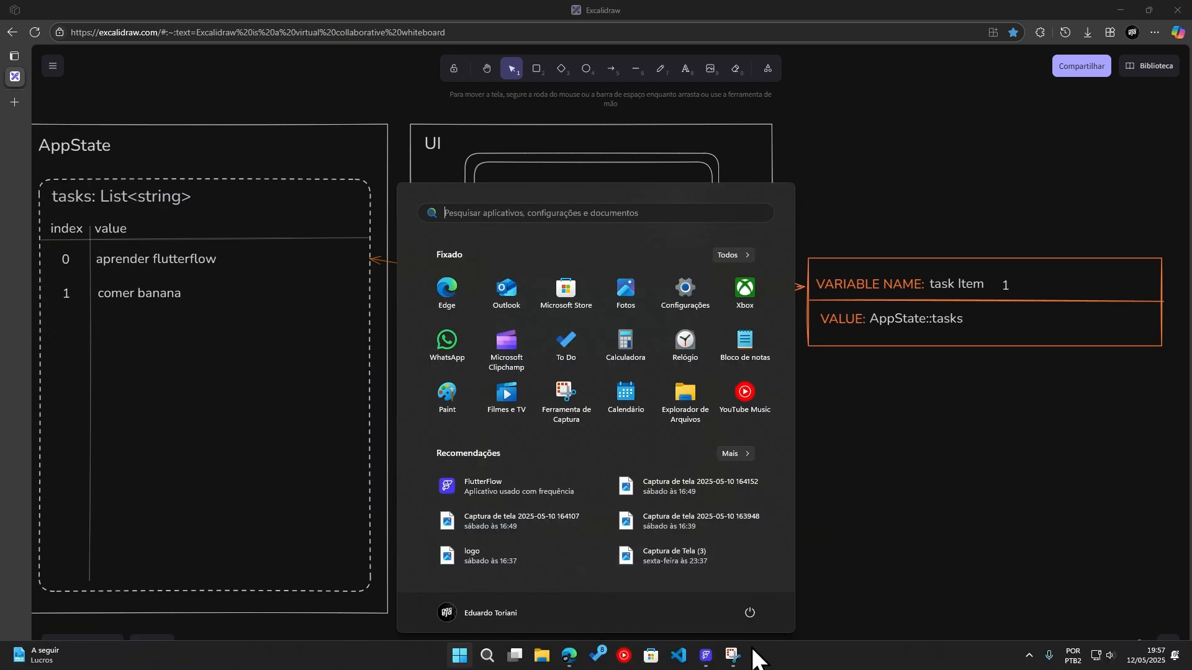
pyautogui.click(705, 659)
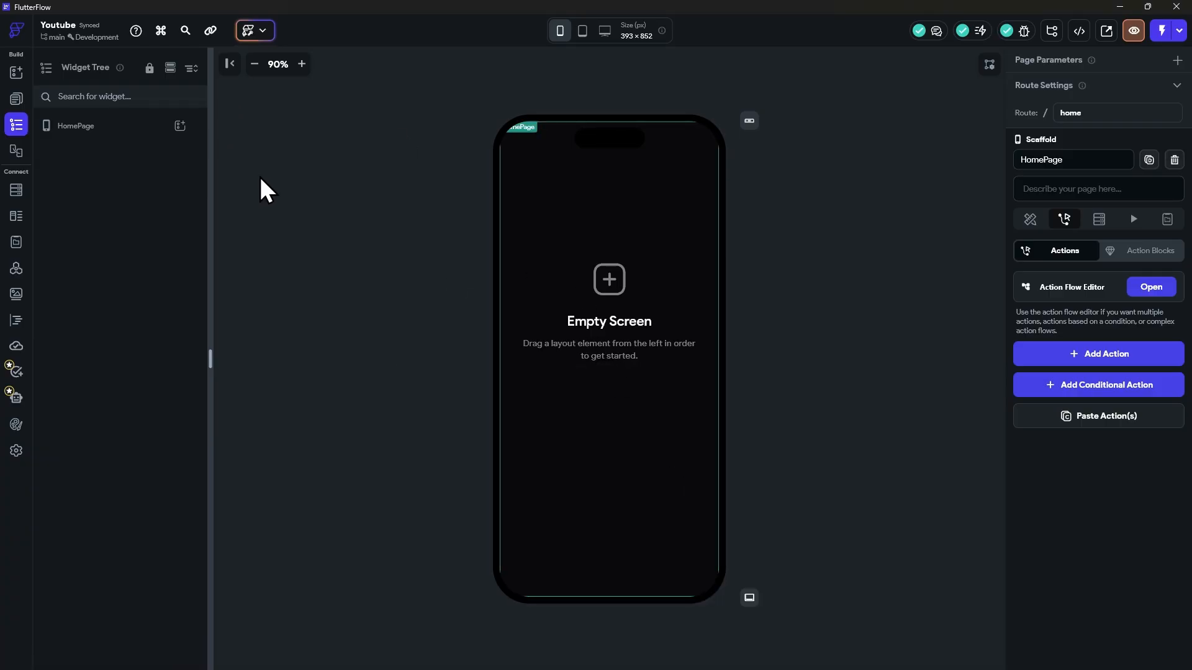
pyautogui.click(180, 126)
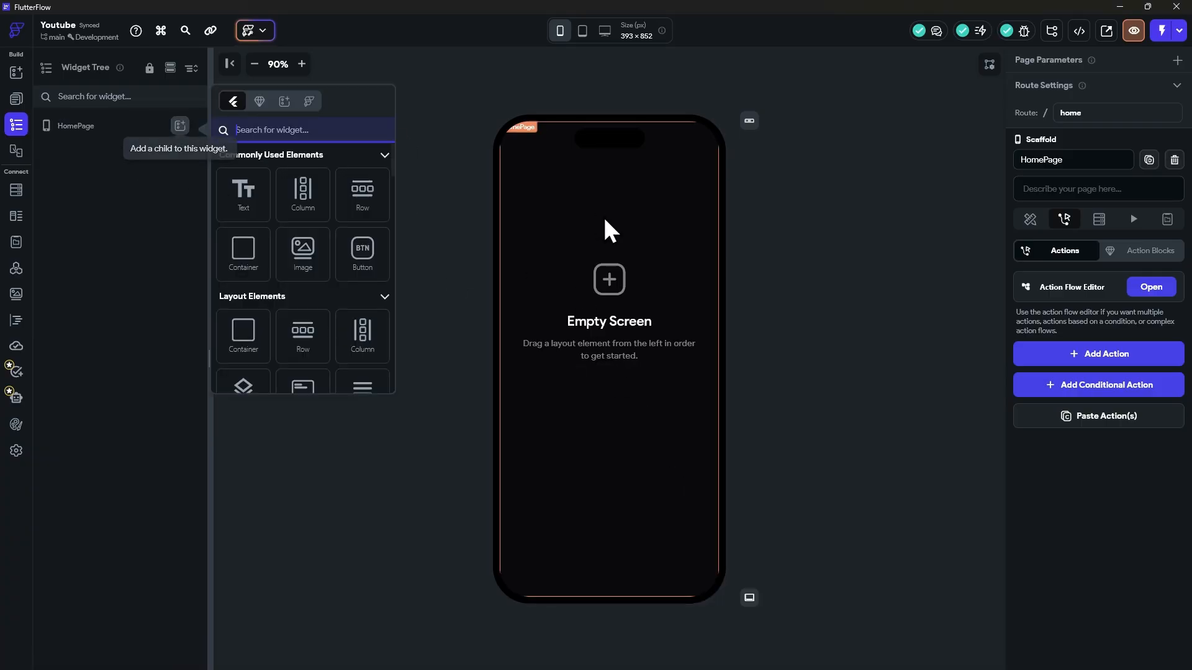
pyautogui.scroll(-10, 284, 304)
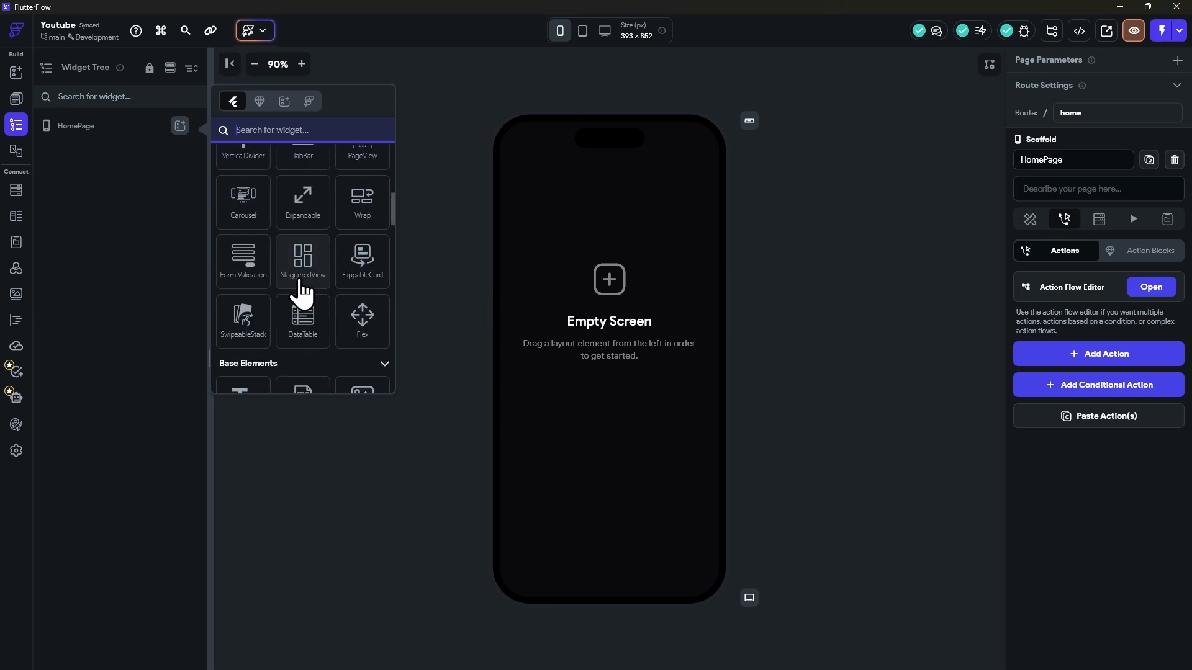
pyautogui.write('text')
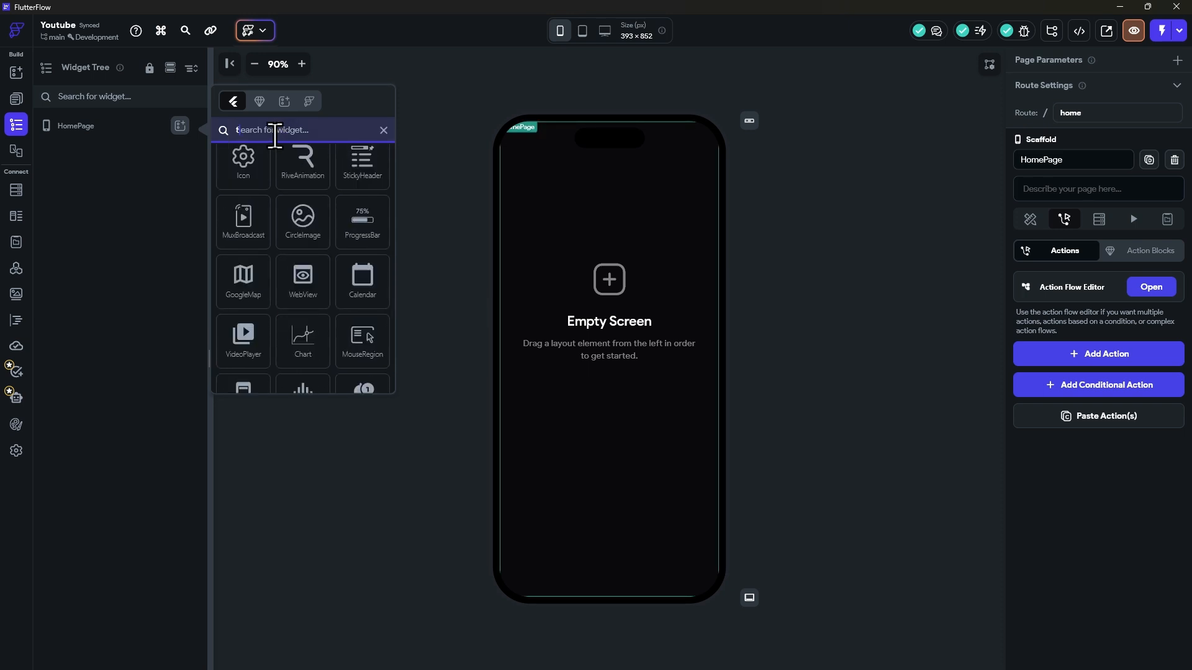
pyautogui.scroll(5, 289, 298)
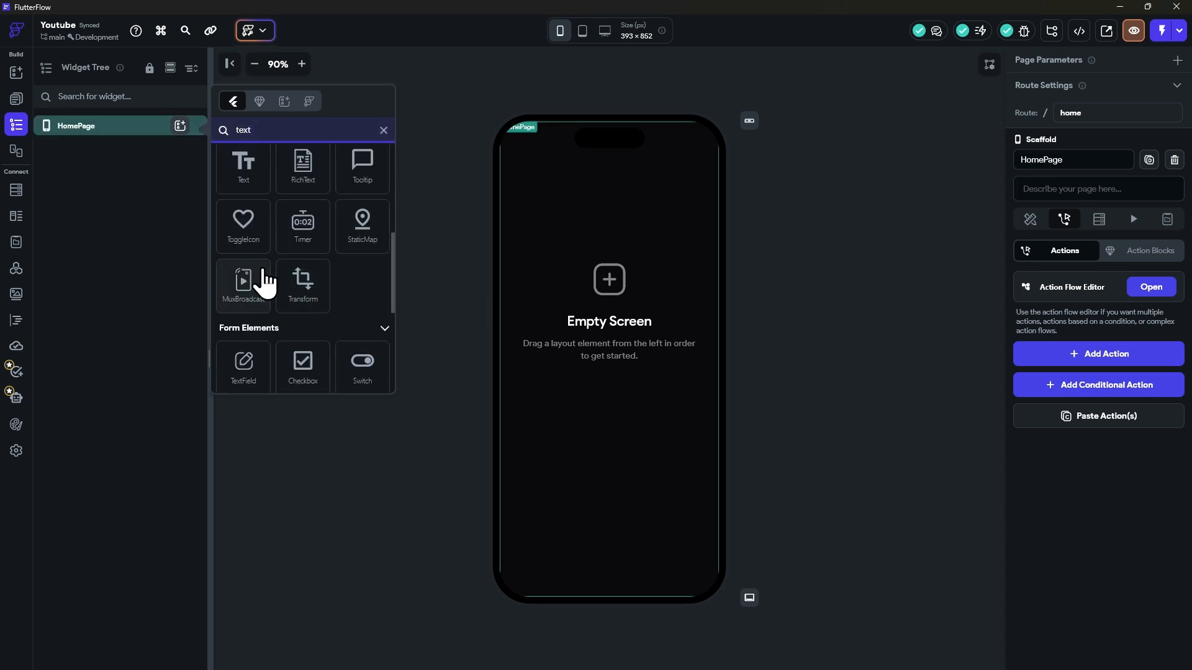
pyautogui.click(268, 367)
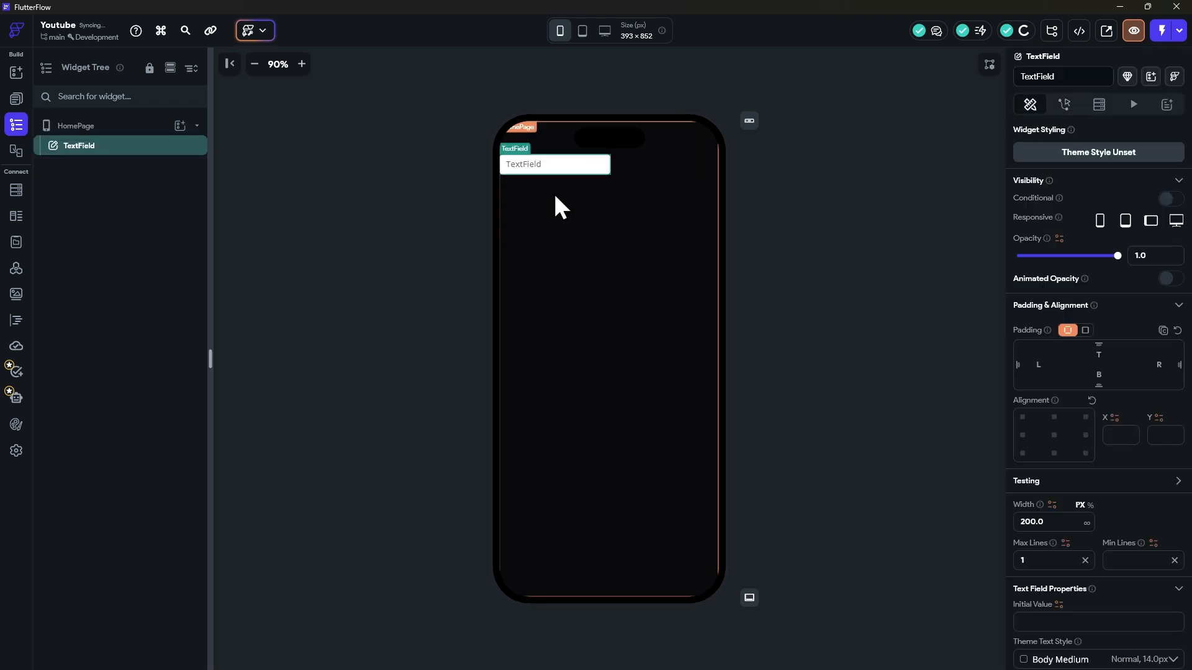
# Wrap the TextField in a Column and set the Column's cross axis alignment to stretch
pyautogui.rightClick(103, 149)
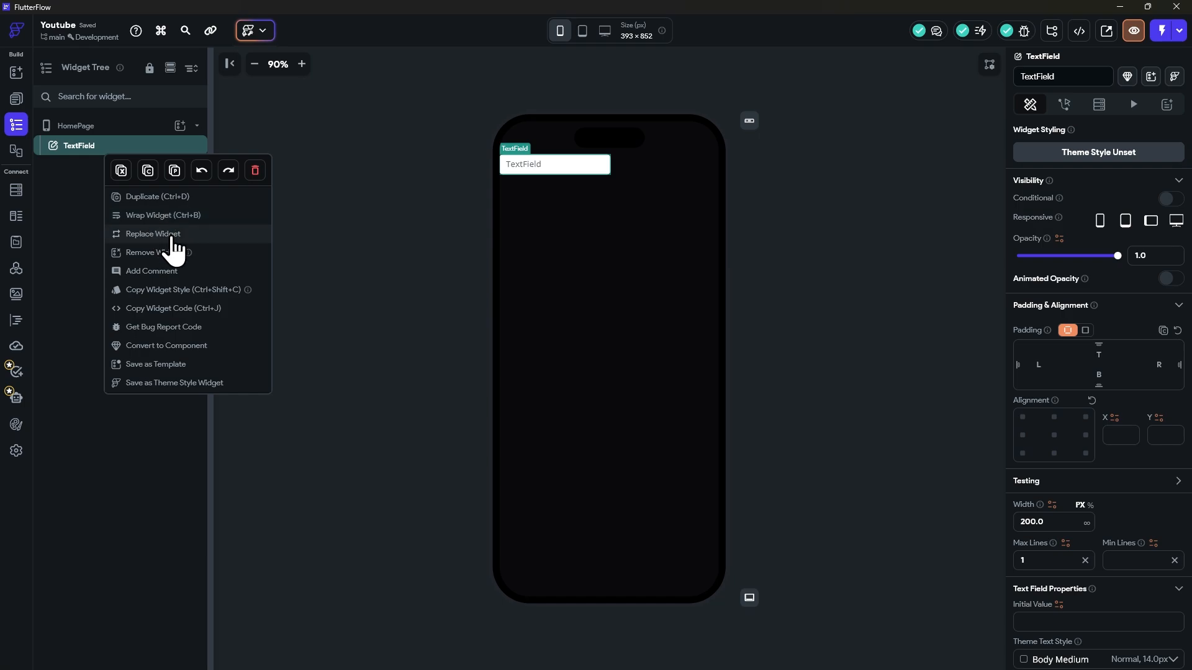
pyautogui.click(158, 214)
pyautogui.click(639, 264)
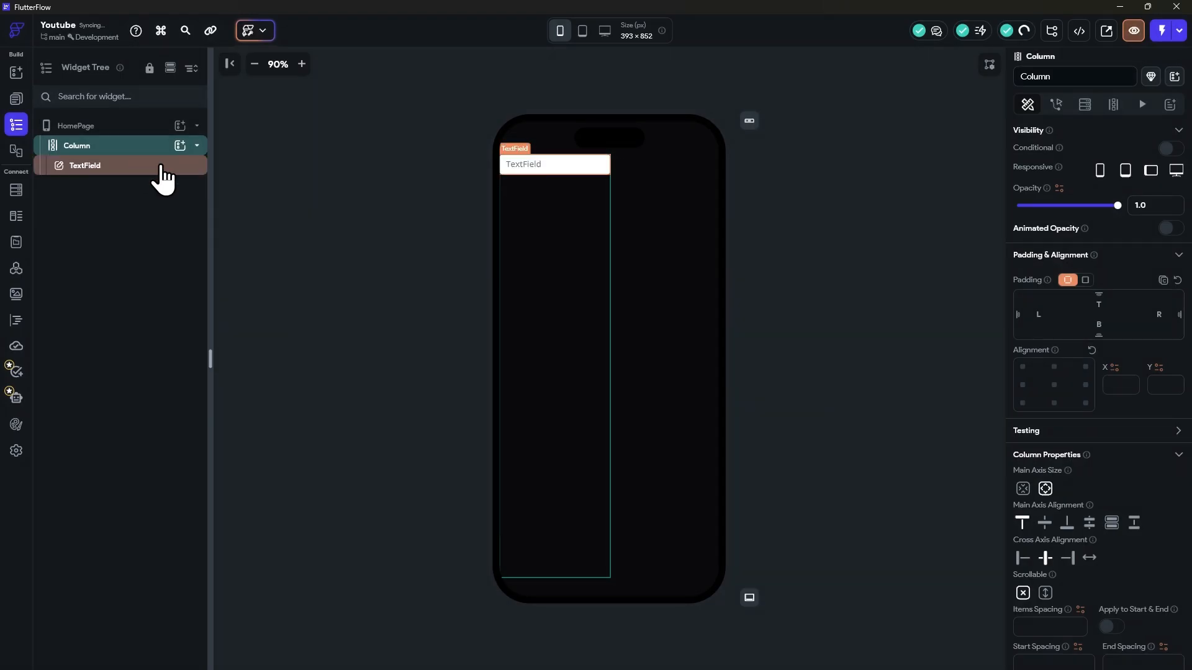
pyautogui.click(1089, 558)
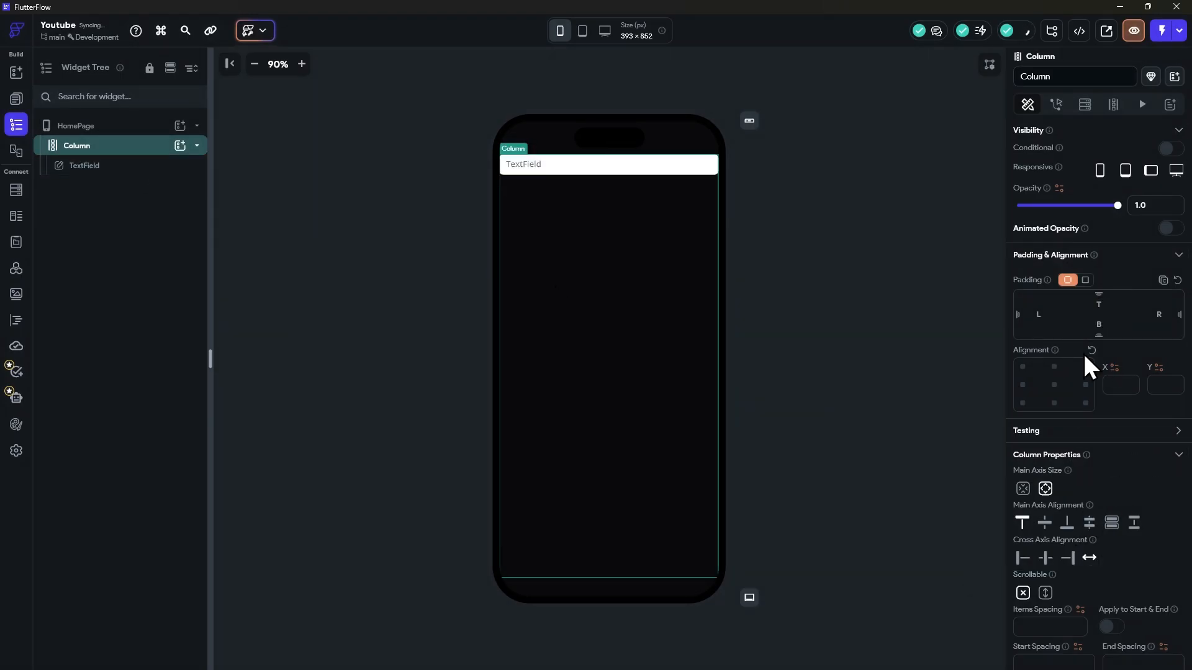
# Set a uniform padding of 24 on all sides of the Column
pyautogui.click(1085, 280)
pyautogui.click(1157, 300)
pyautogui.write('24')
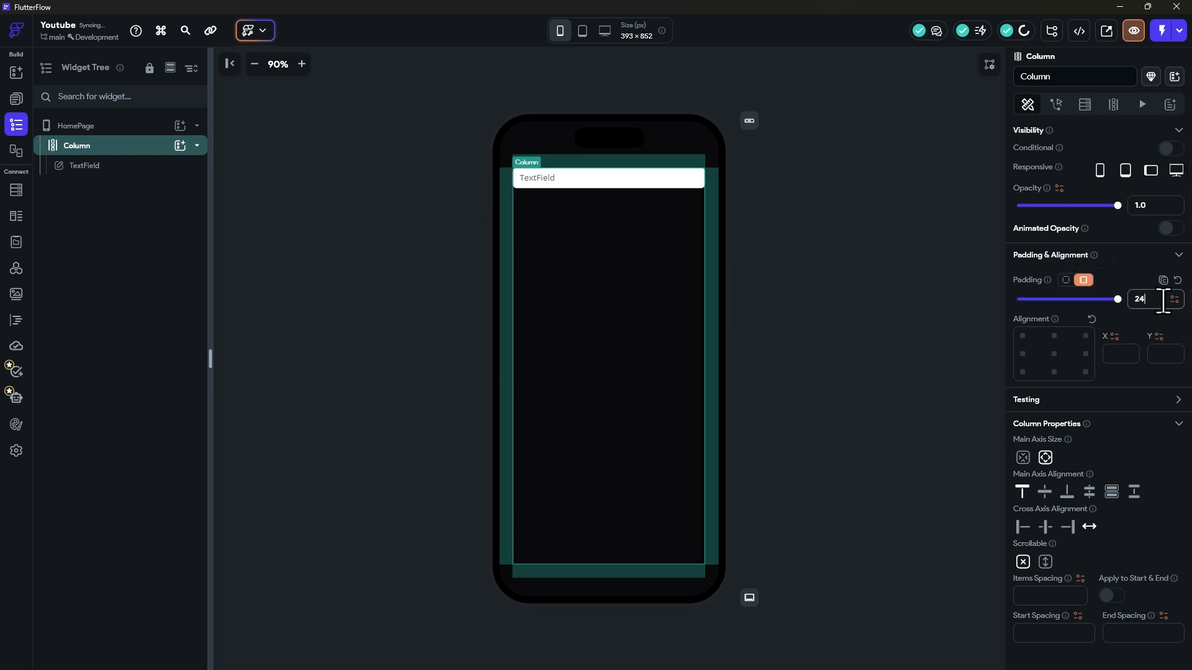
# Wrap the TextField in a Row and add an IconButton beside it inside that Row
pyautogui.rightClick(87, 166)
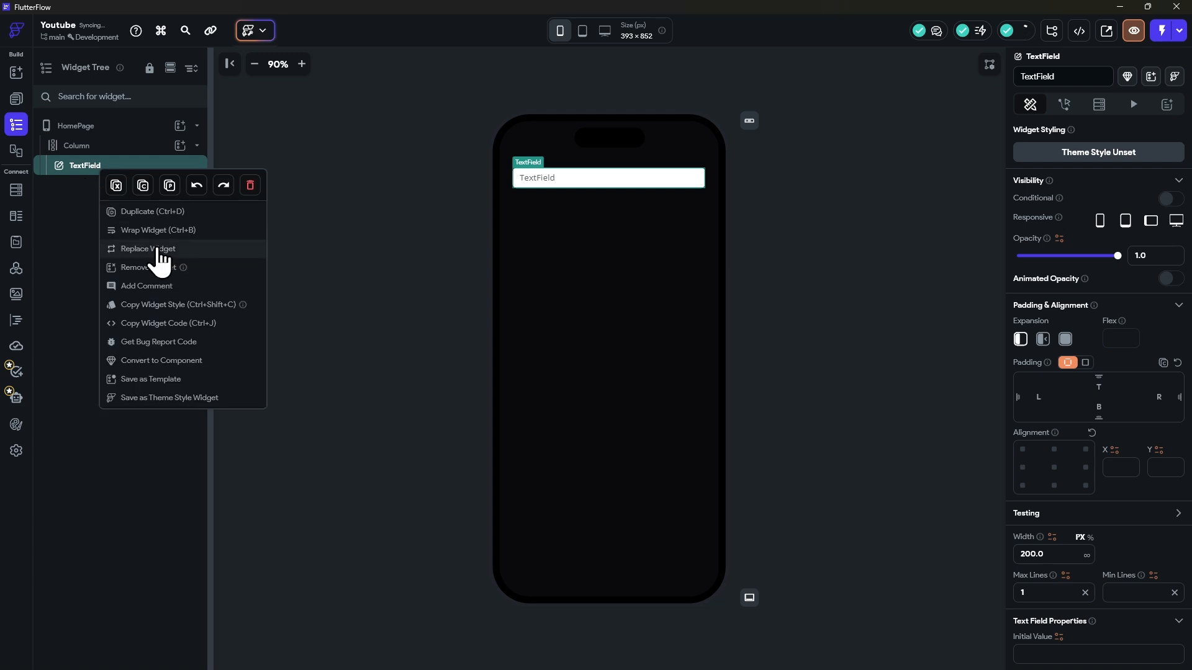
pyautogui.click(154, 232)
pyautogui.click(692, 260)
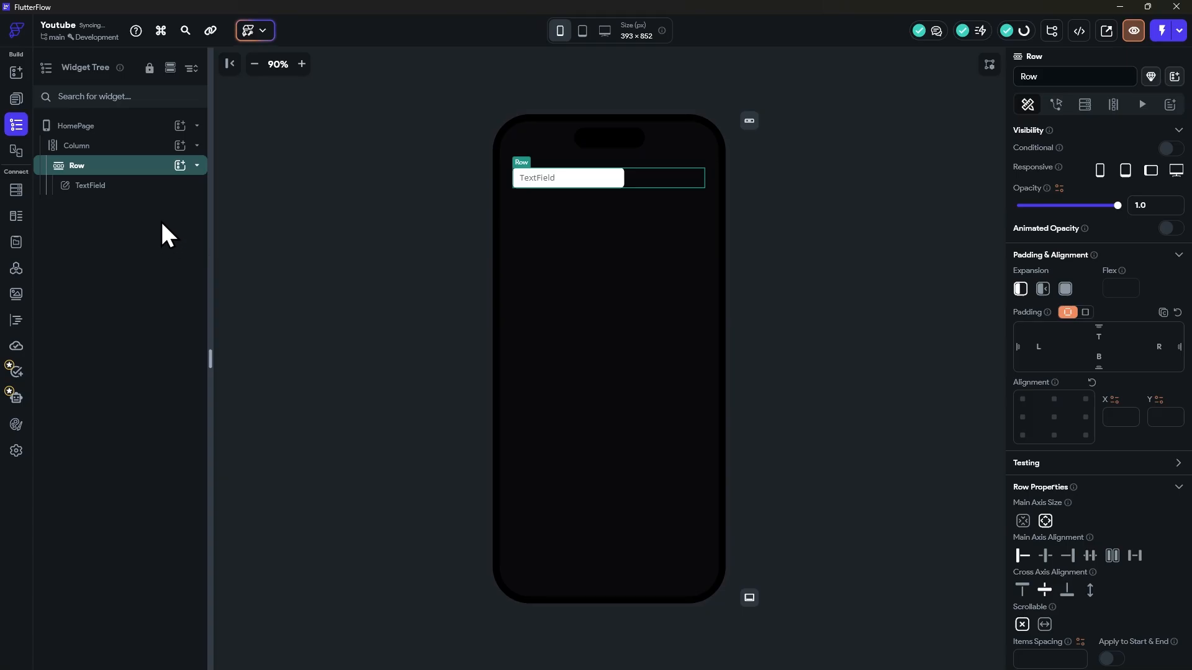
pyautogui.click(180, 165)
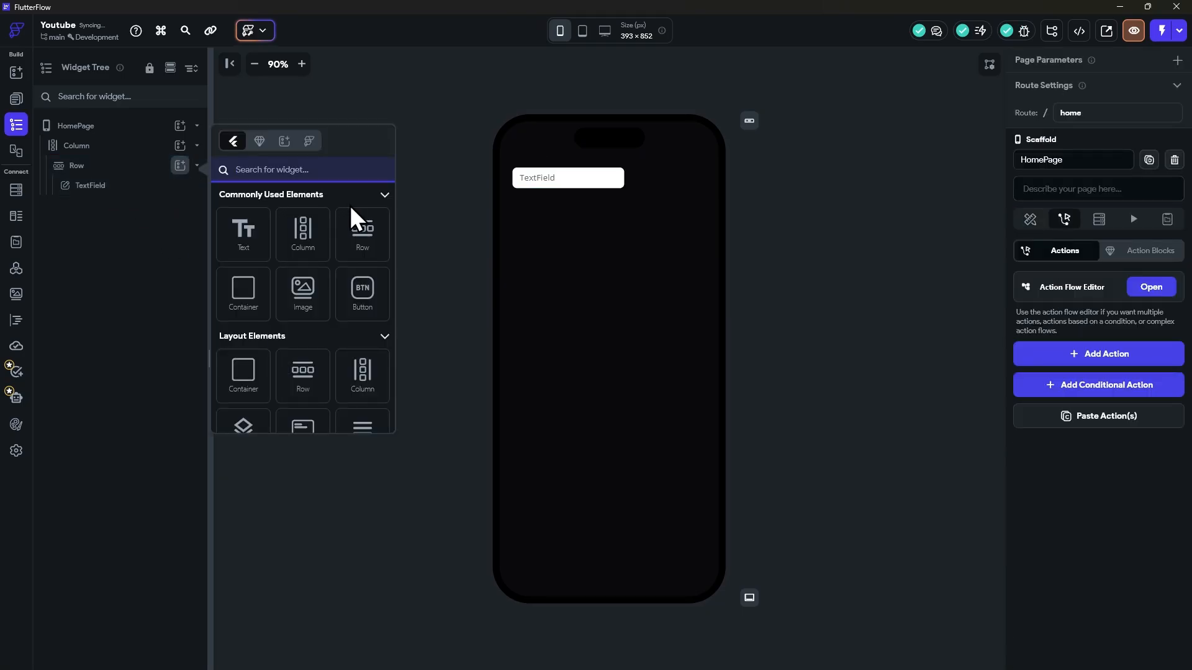
pyautogui.write('icon')
pyautogui.click(292, 245)
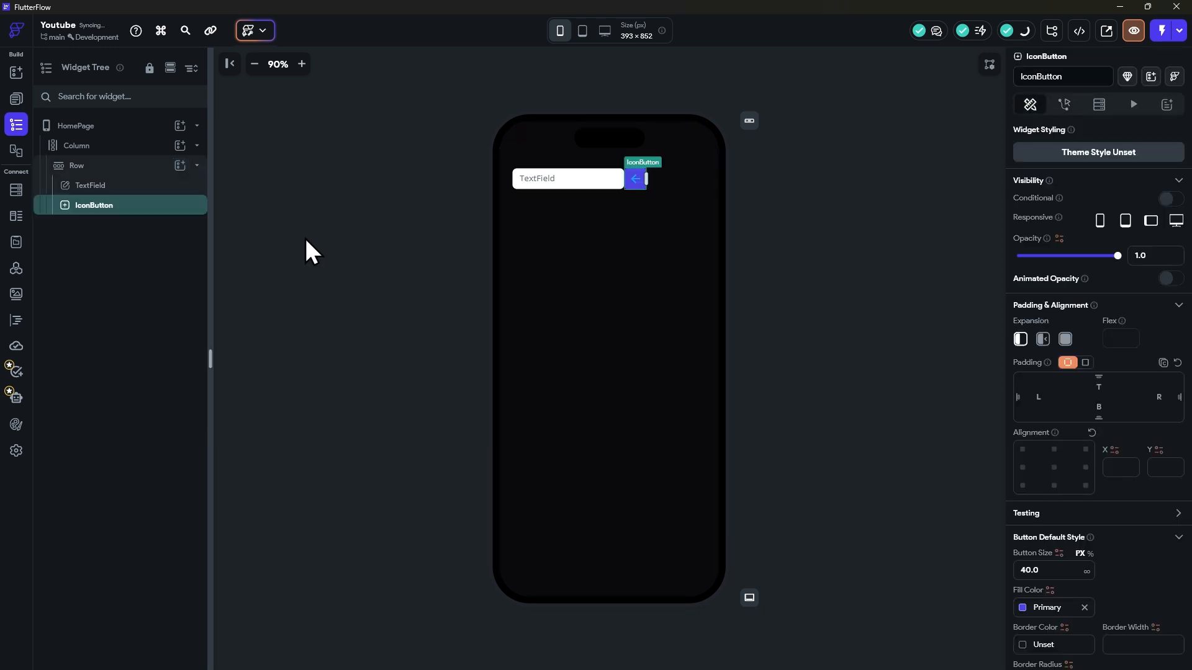
# Set the Row's main axis alignment to space between and expand the TextField to fill the remaining width
pyautogui.click(93, 166)
pyautogui.scroll(-3, 1055, 459)
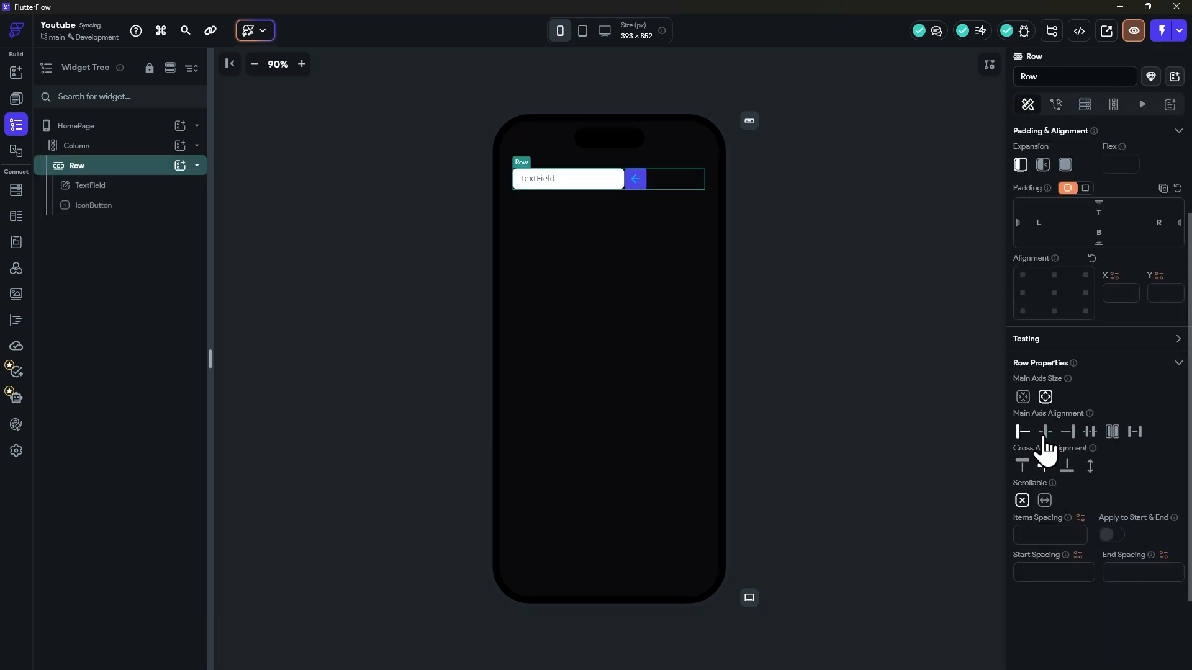
pyautogui.click(1133, 433)
pyautogui.click(597, 184)
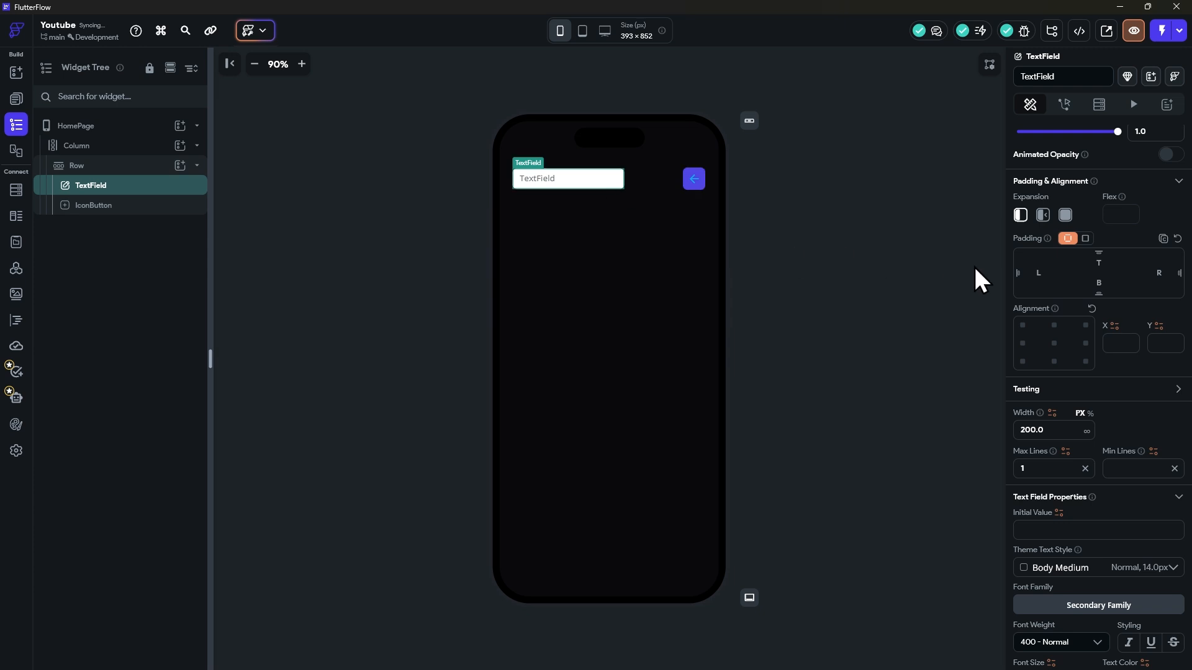
pyautogui.click(1066, 215)
pyautogui.click(694, 180)
pyautogui.click(666, 179)
pyautogui.scroll(-3, 1098, 435)
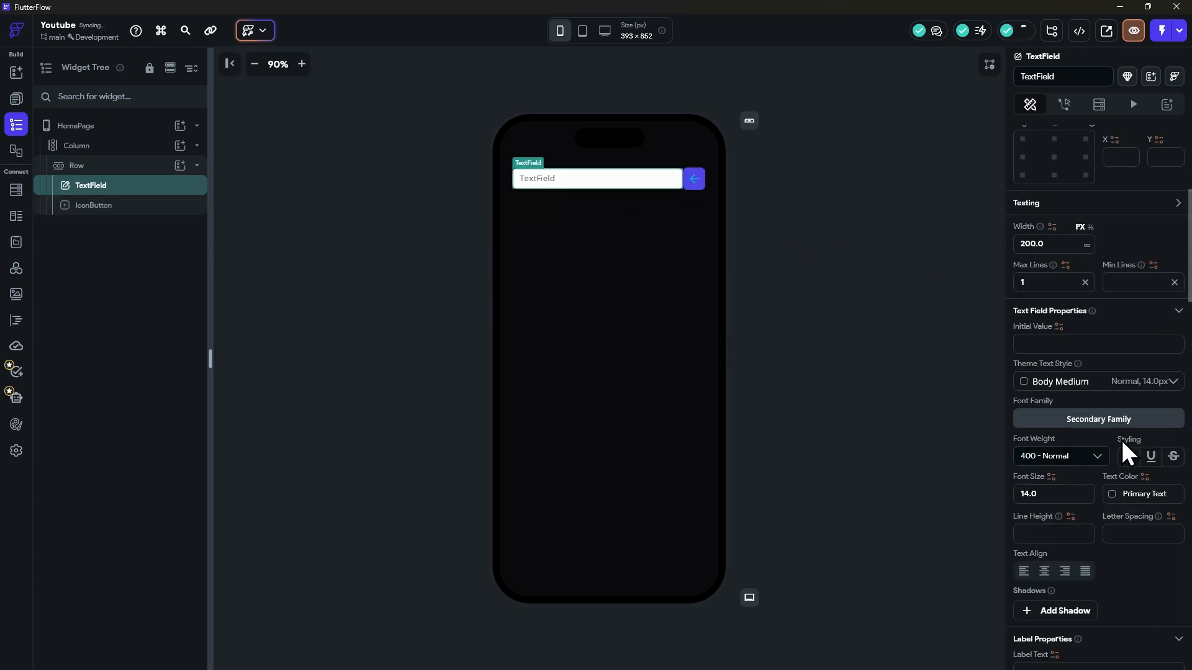
# Change the IconButton's icon to the Material Check Sharp icon
pyautogui.click(694, 179)
pyautogui.click(1083, 441)
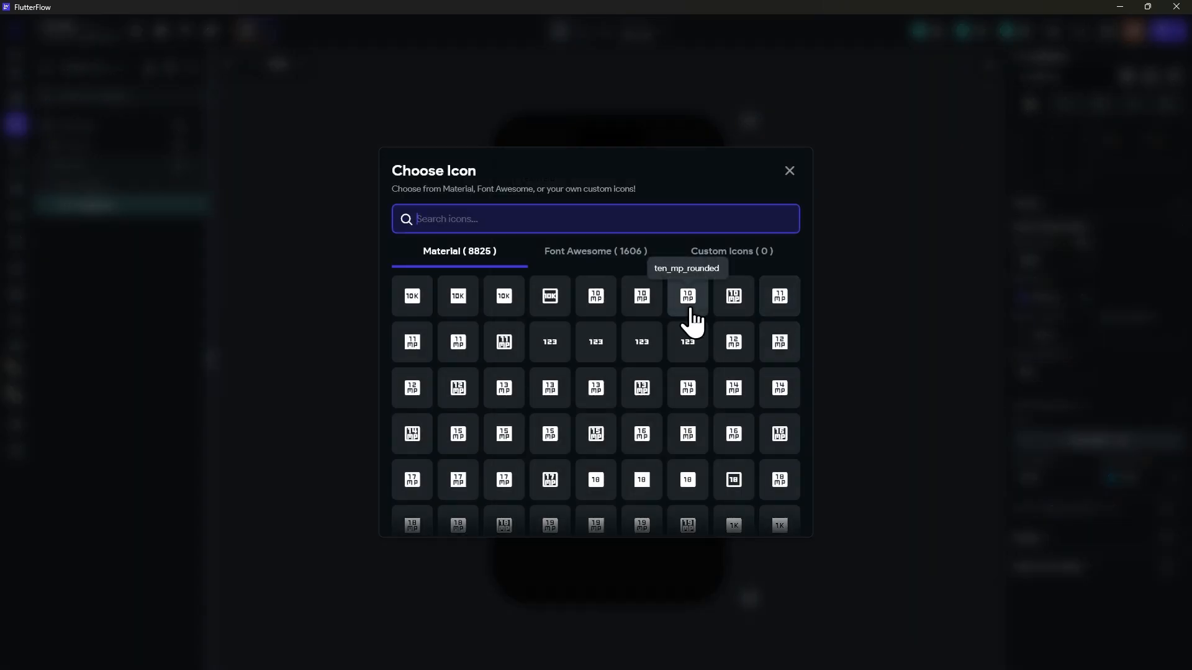
pyautogui.write('chjekc')
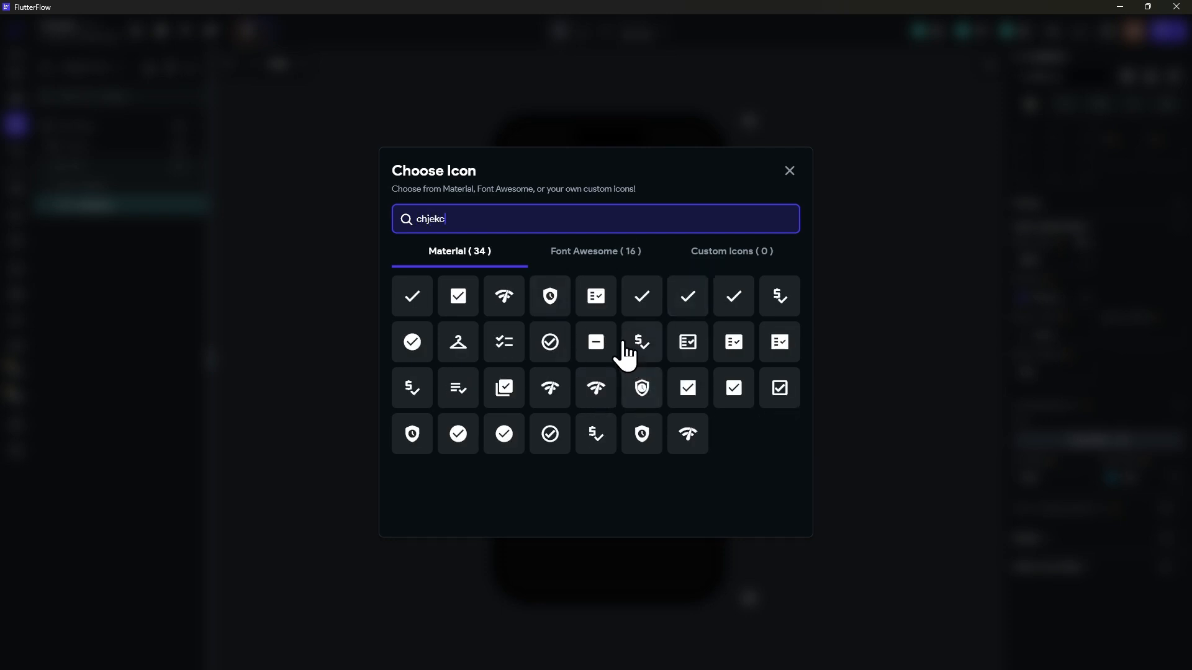
pyautogui.click(643, 307)
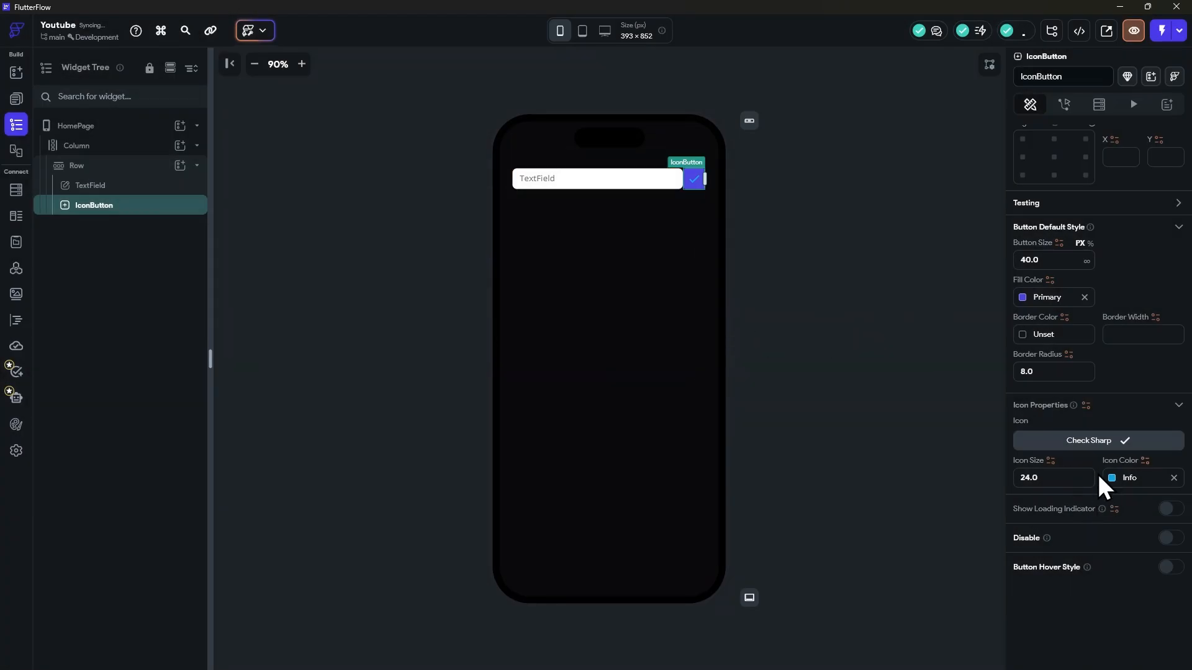
# Set the IconButton's fill color to the theme color emerald400
pyautogui.click(1024, 299)
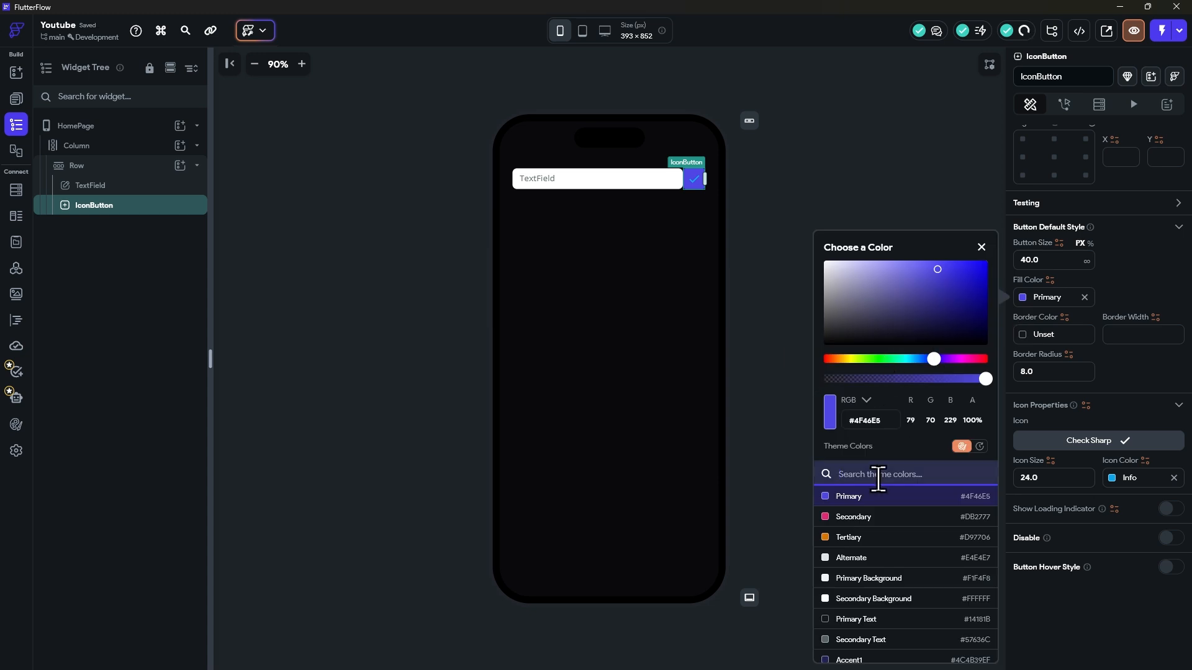
pyautogui.write('z')
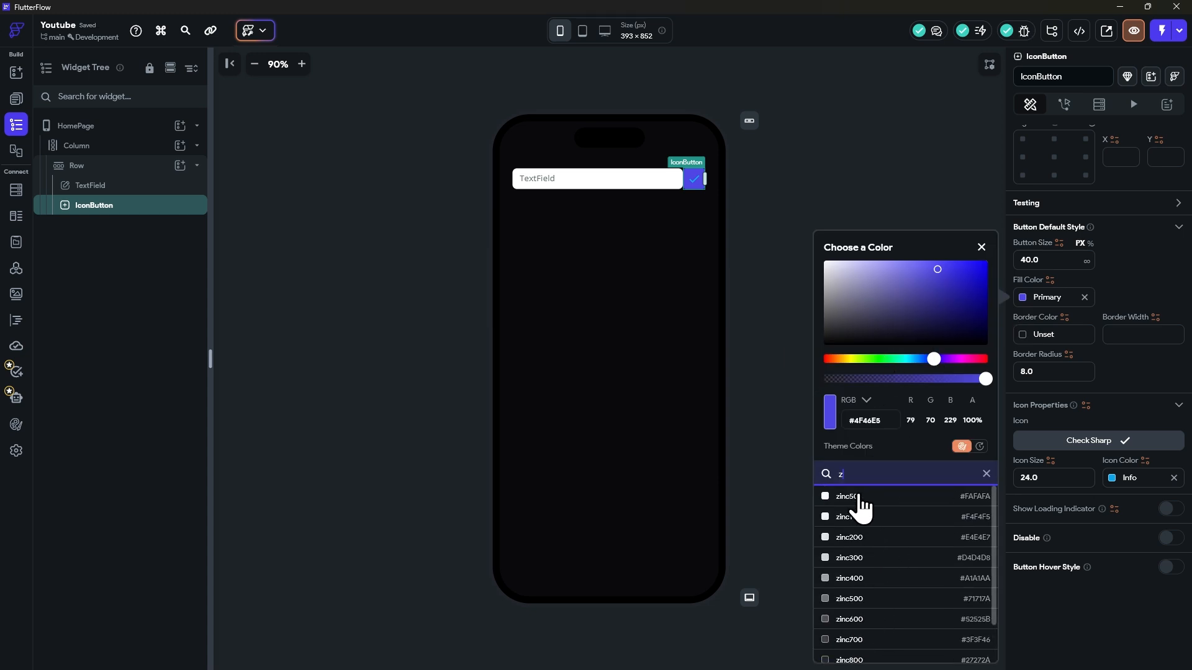
pyautogui.press('BackSpace')
pyautogui.write('eme')
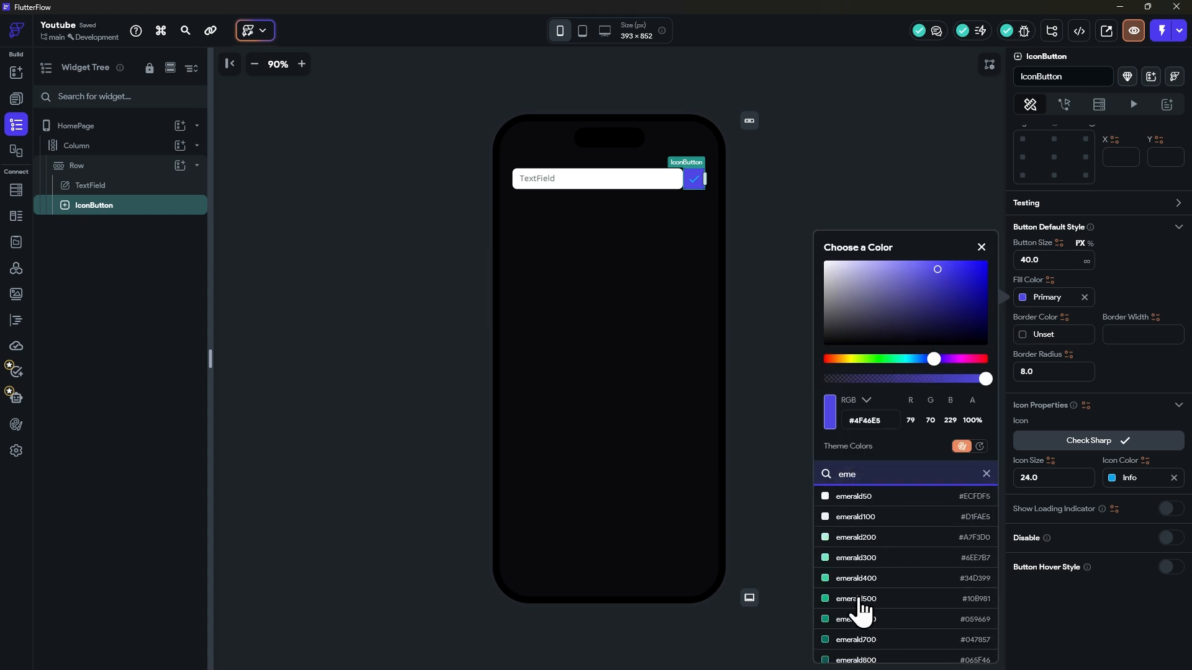
pyautogui.click(857, 578)
# Set the IconButton's icon color to the theme color zinc50
pyautogui.click(1113, 478)
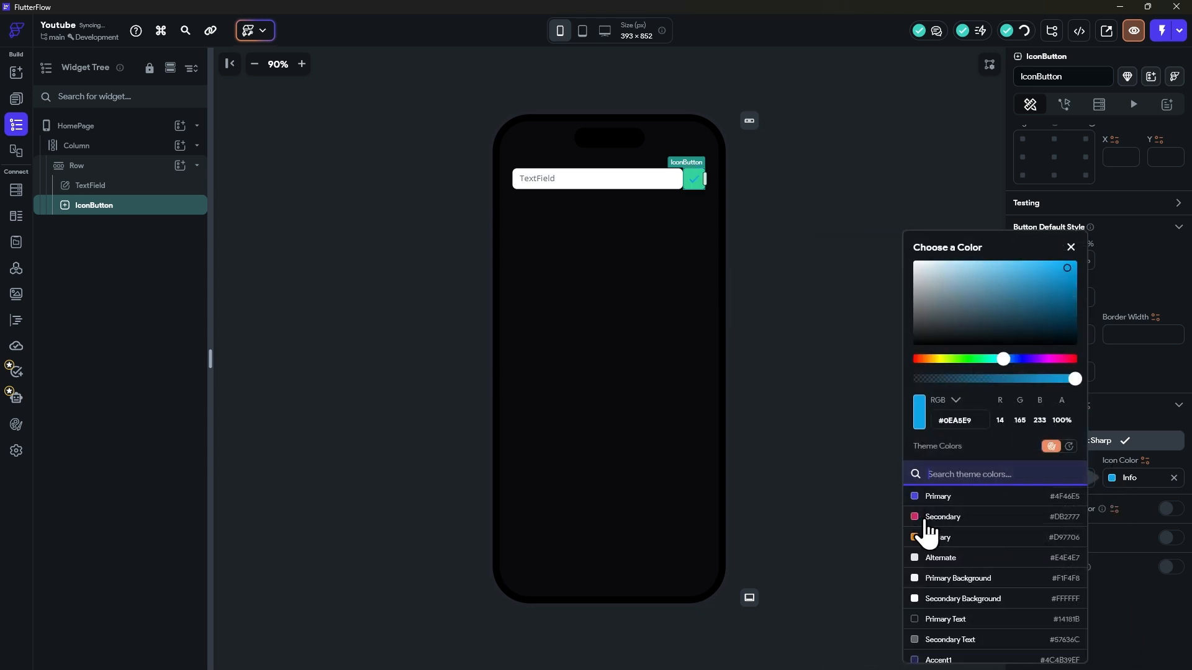
pyautogui.write('z')
pyautogui.click(944, 500)
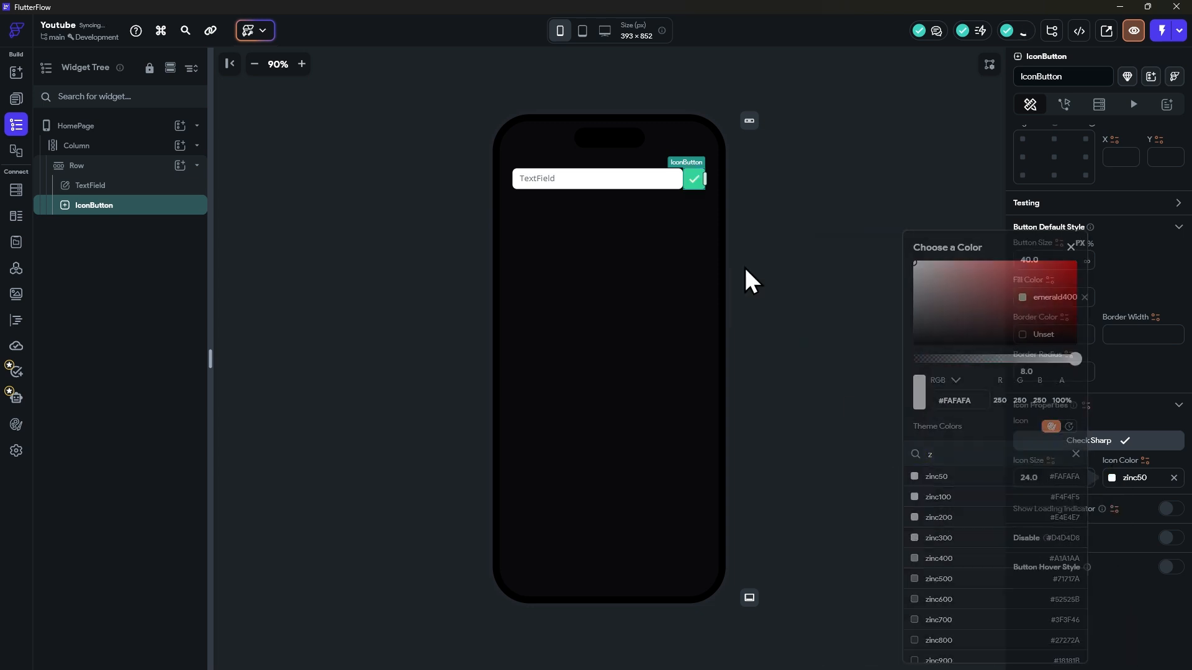
pyautogui.click(784, 316)
pyautogui.click(607, 178)
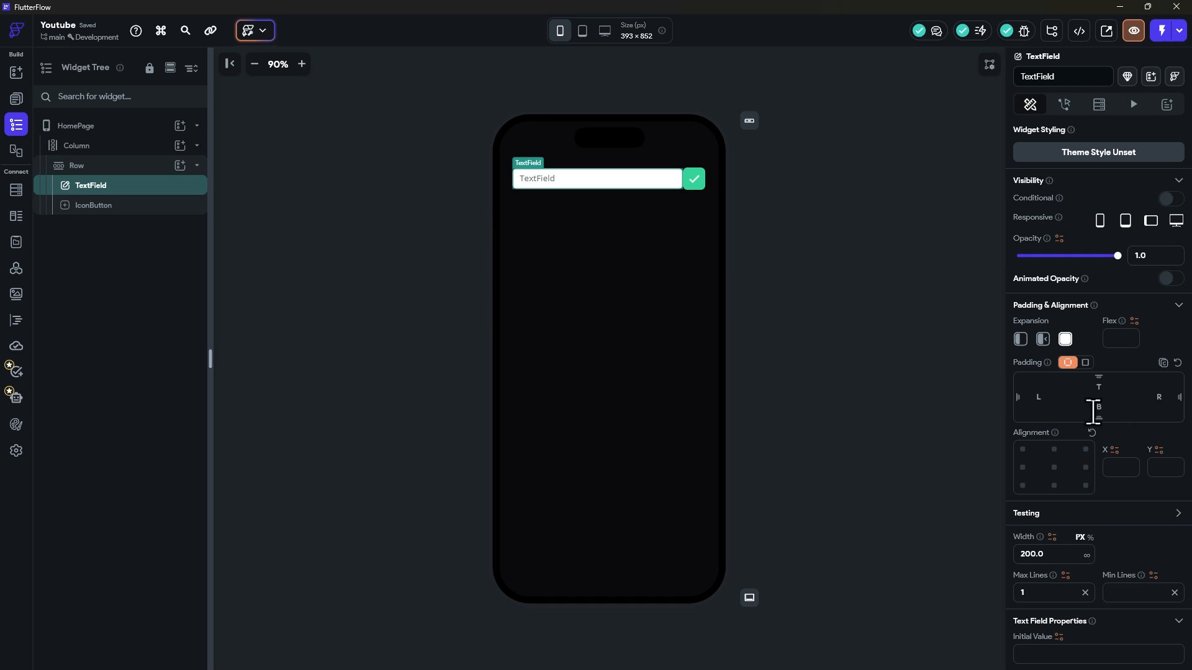
pyautogui.click(785, 311)
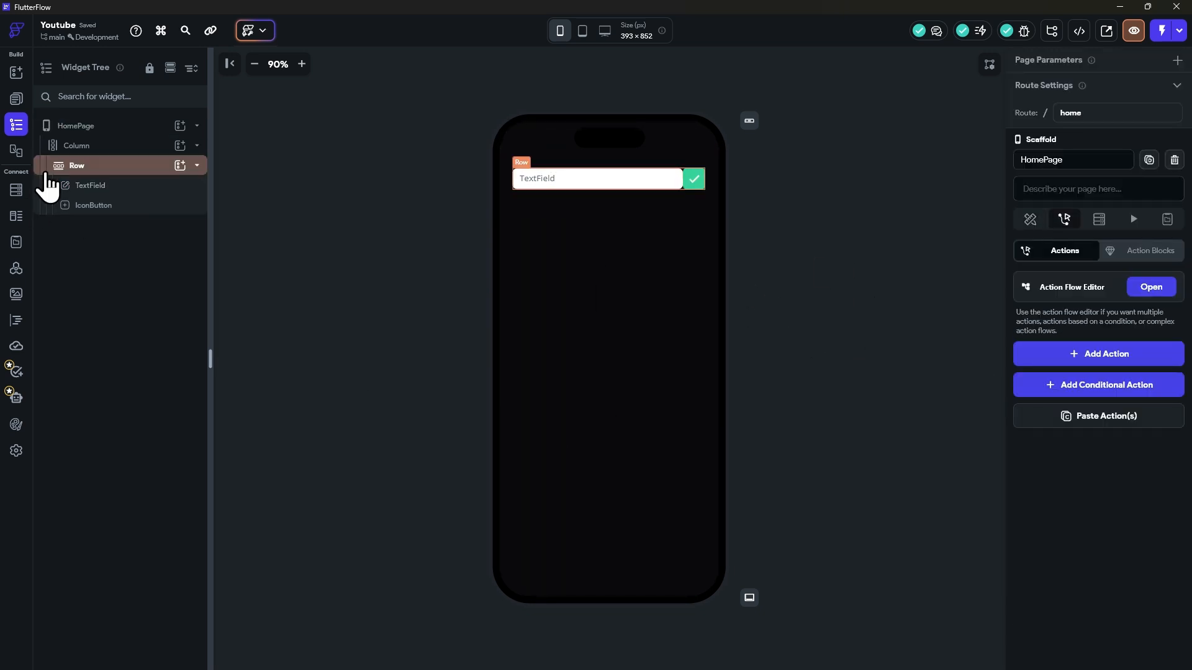
# Add a ListView to the Column below the Row and expand it to fill the remaining height
pyautogui.click(105, 146)
pyautogui.click(180, 147)
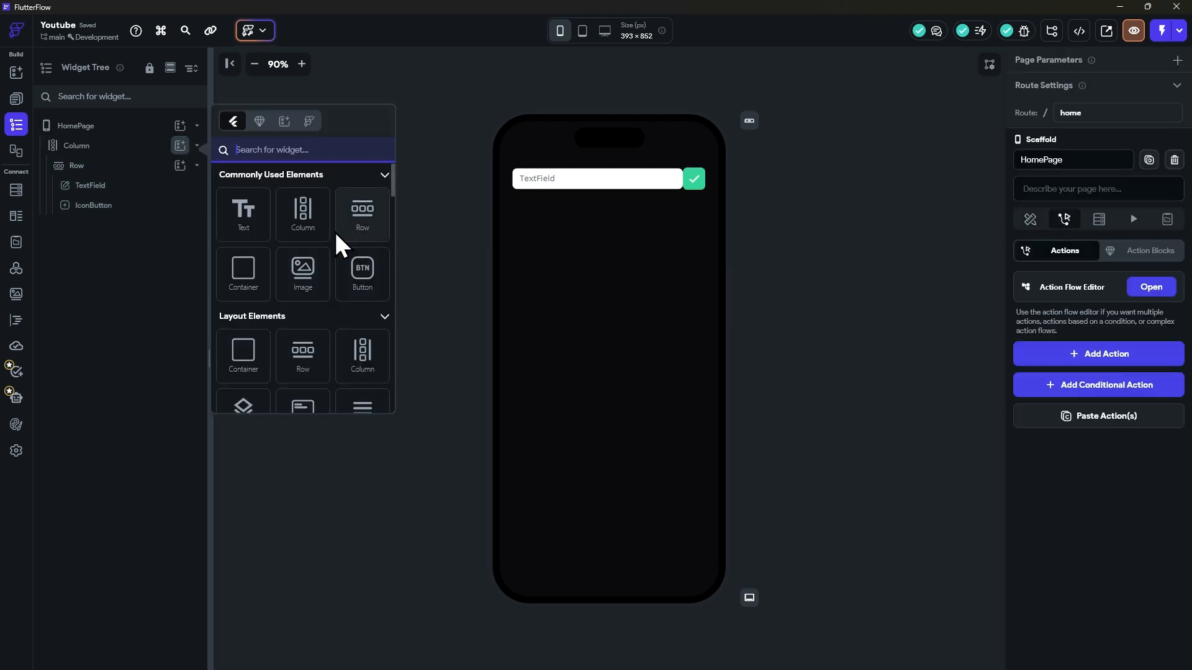
pyautogui.write('list')
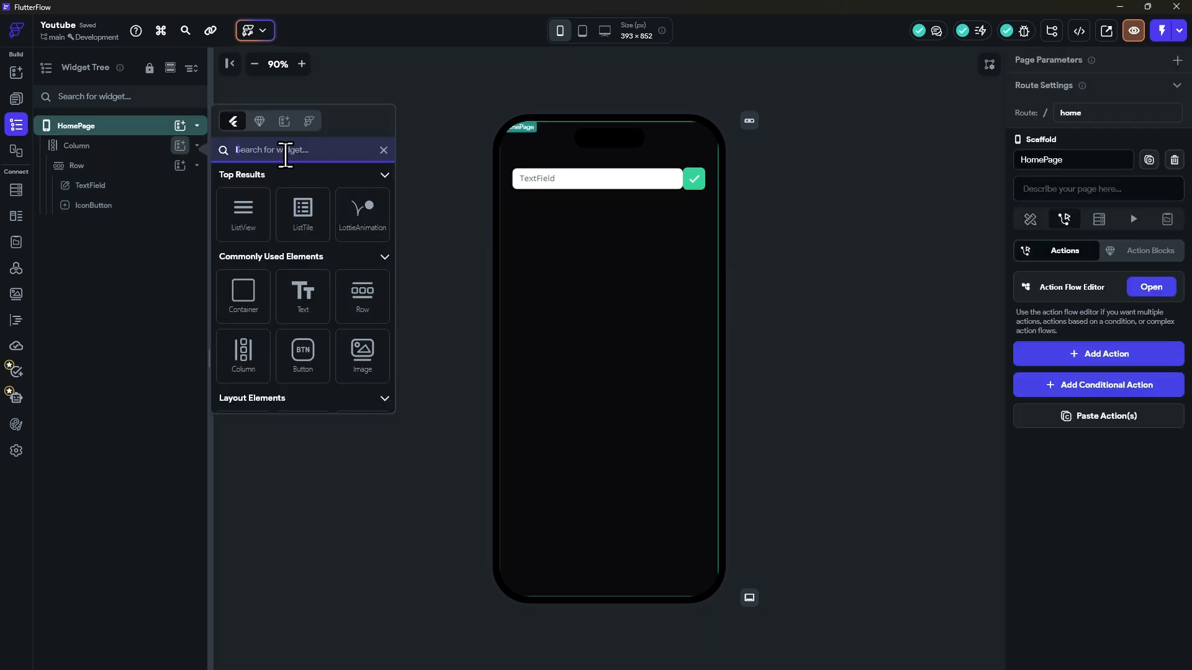
pyautogui.click(242, 220)
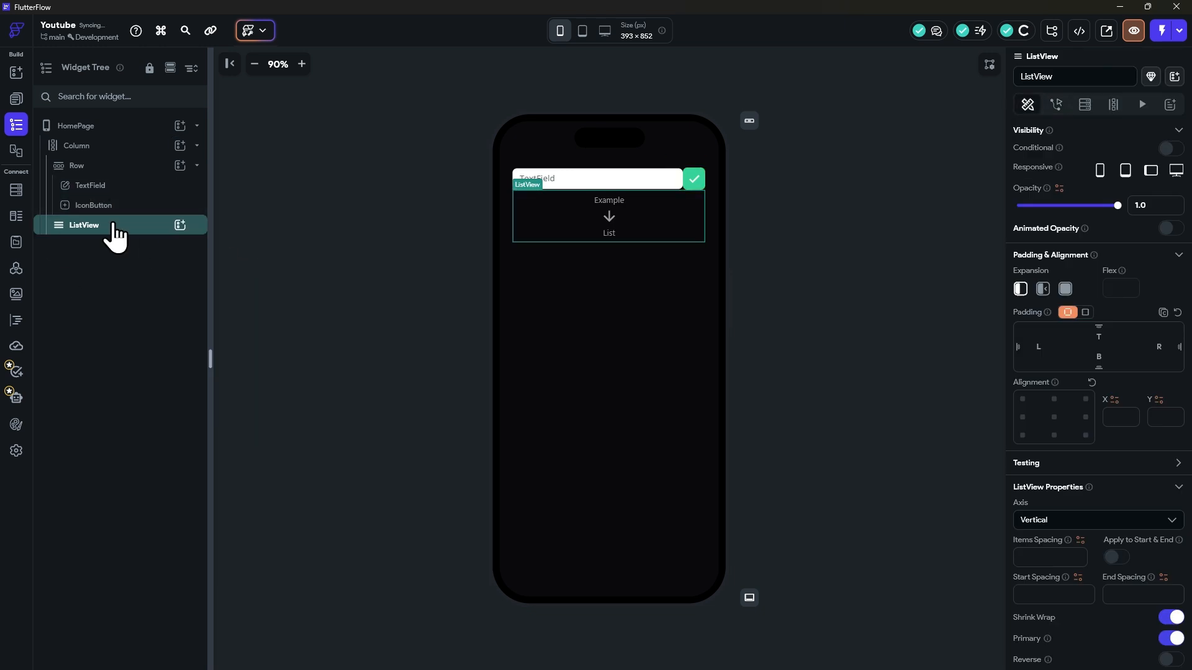
pyautogui.click(1066, 289)
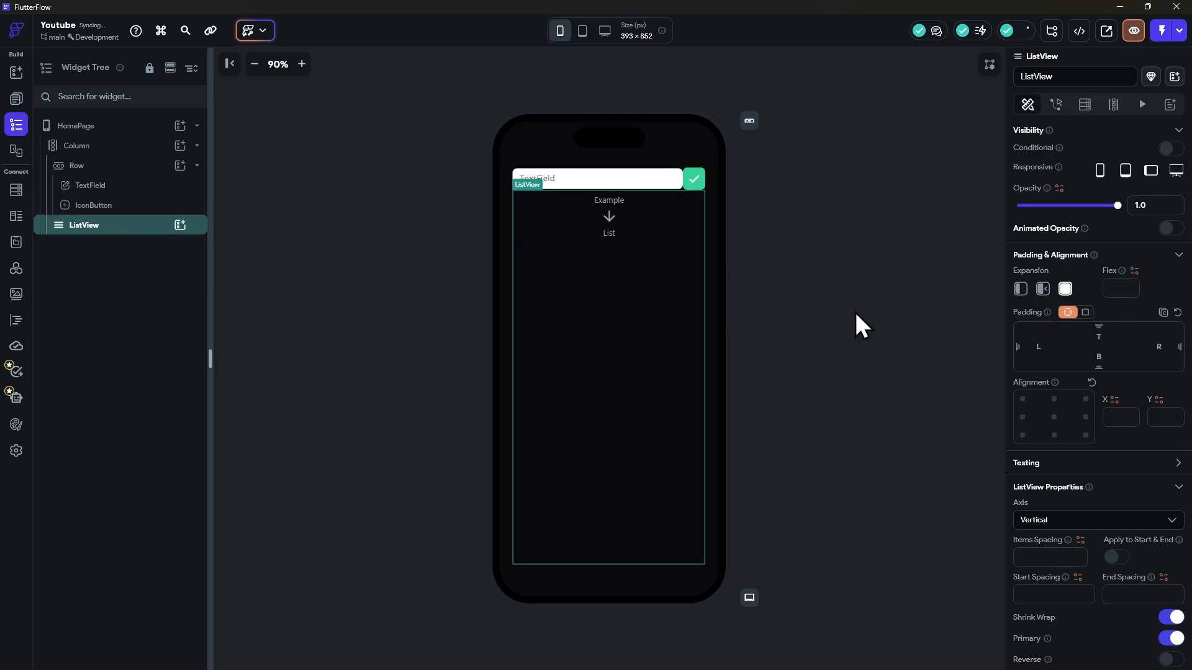
pyautogui.click(849, 275)
# Check the AppState part of the Excalidraw diagram, and create a non-persisted App State list variable of type String named tasks
pyautogui.hotkey('alt', 'Tab')
pyautogui.moveTo(245, 232); pyautogui.dragTo(557, 254)
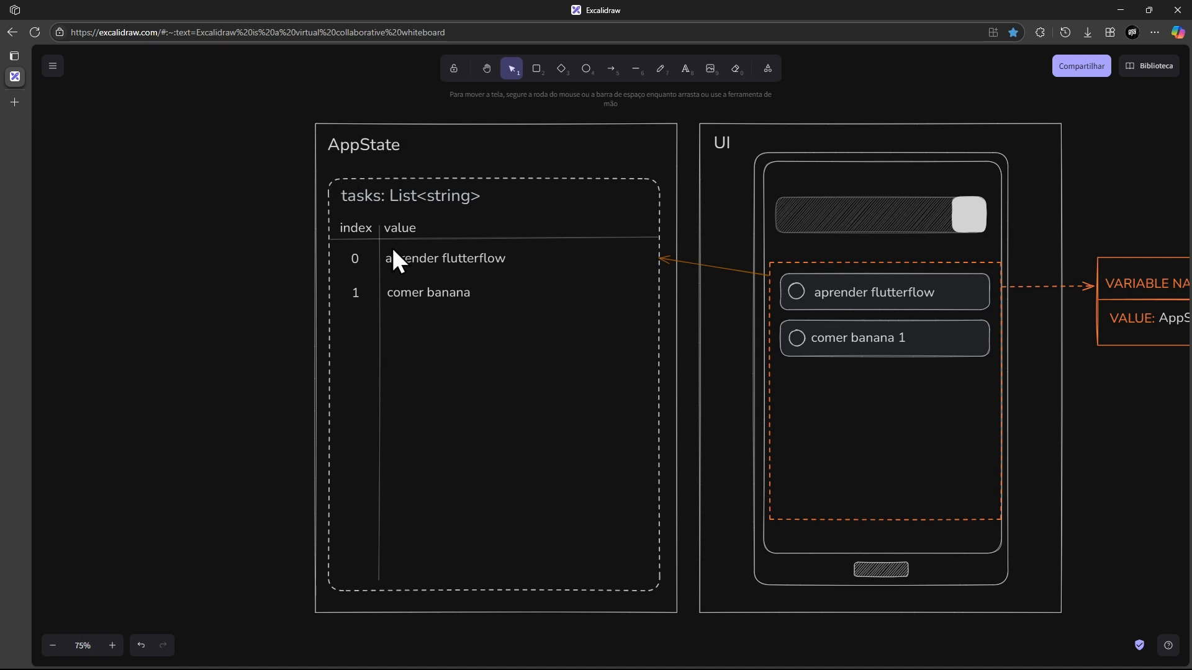
pyautogui.hotkey('alt', 'Tab')
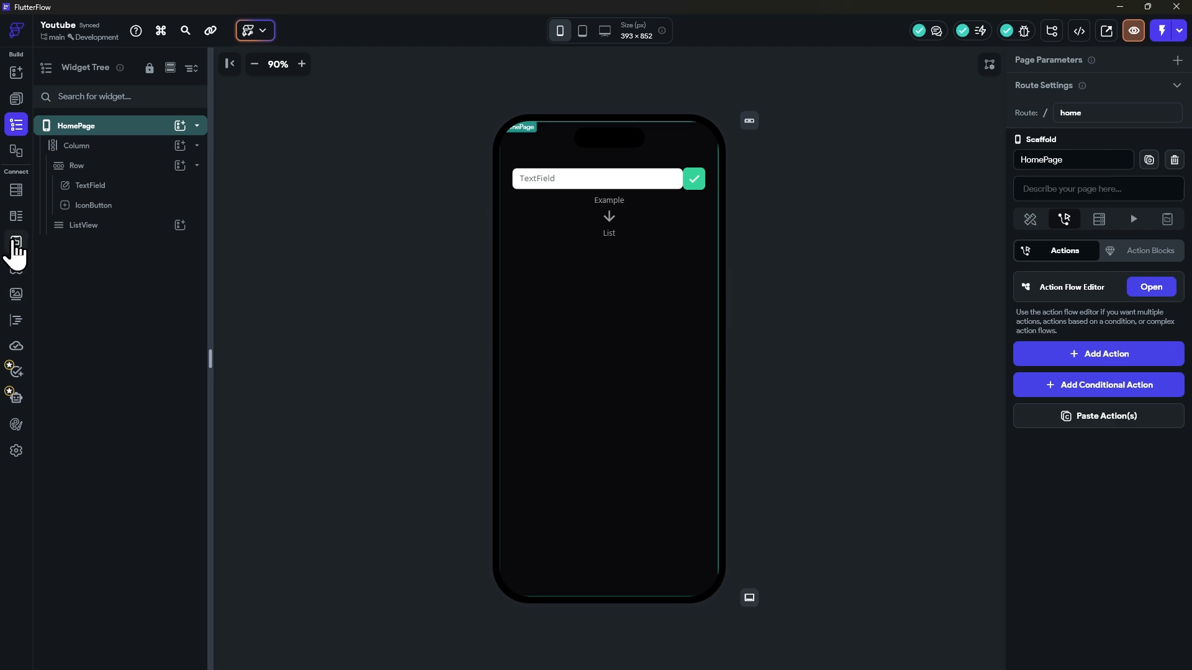
pyautogui.click(16, 242)
pyautogui.click(993, 138)
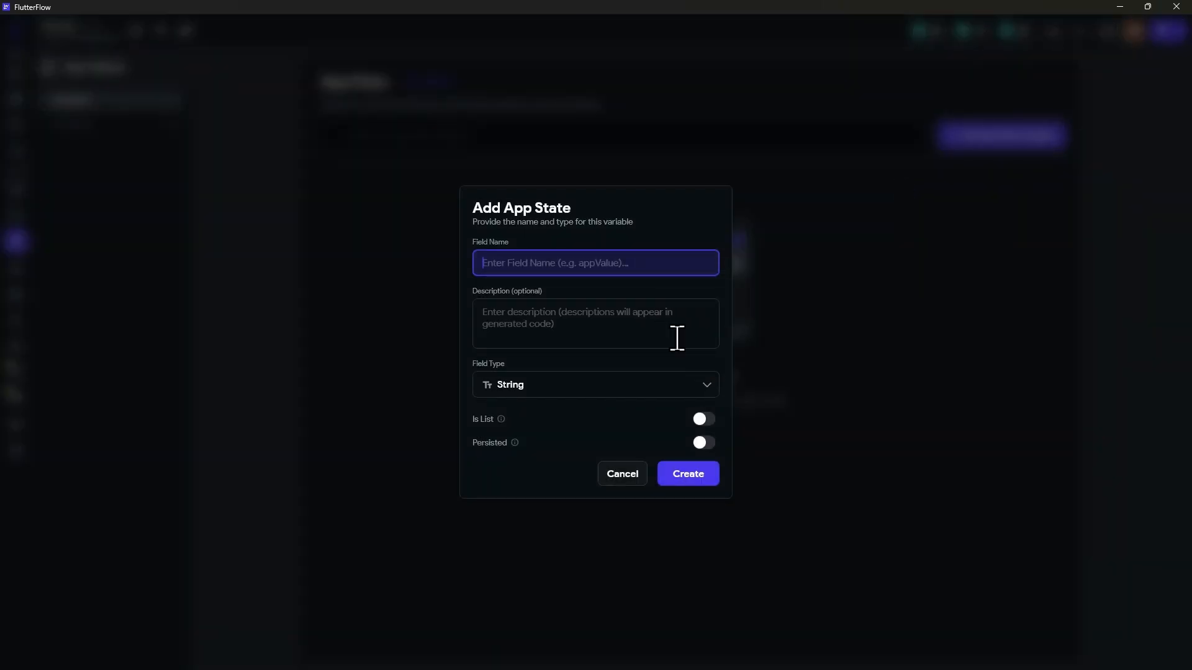
pyautogui.write('tasks')
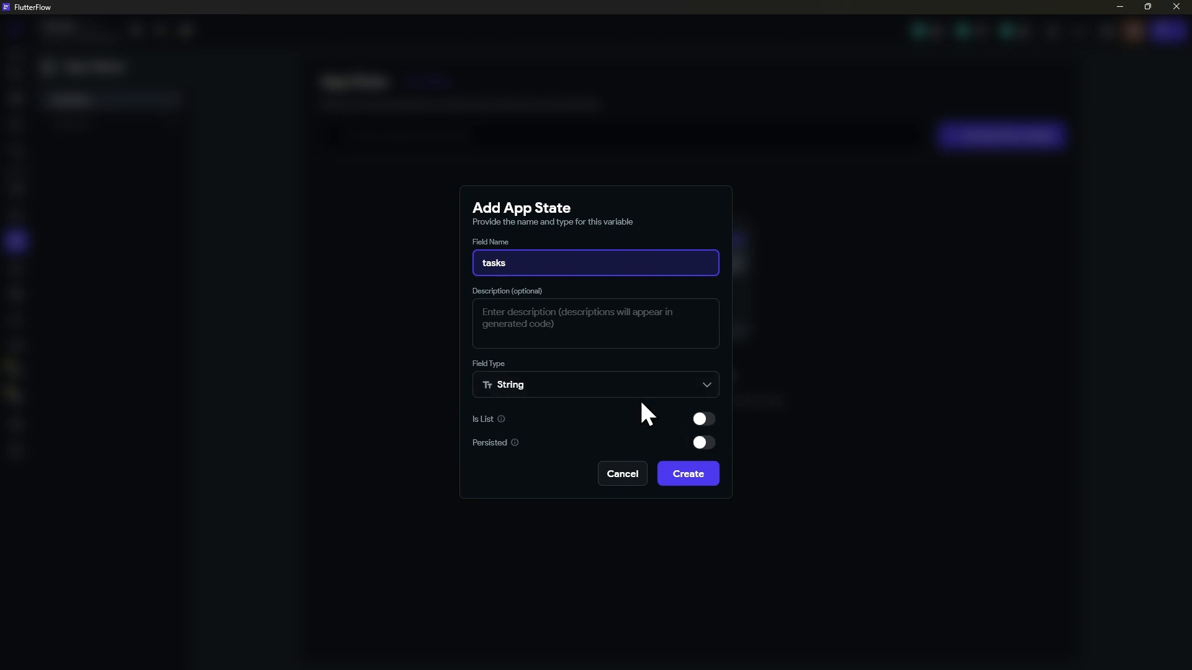
pyautogui.click(702, 420)
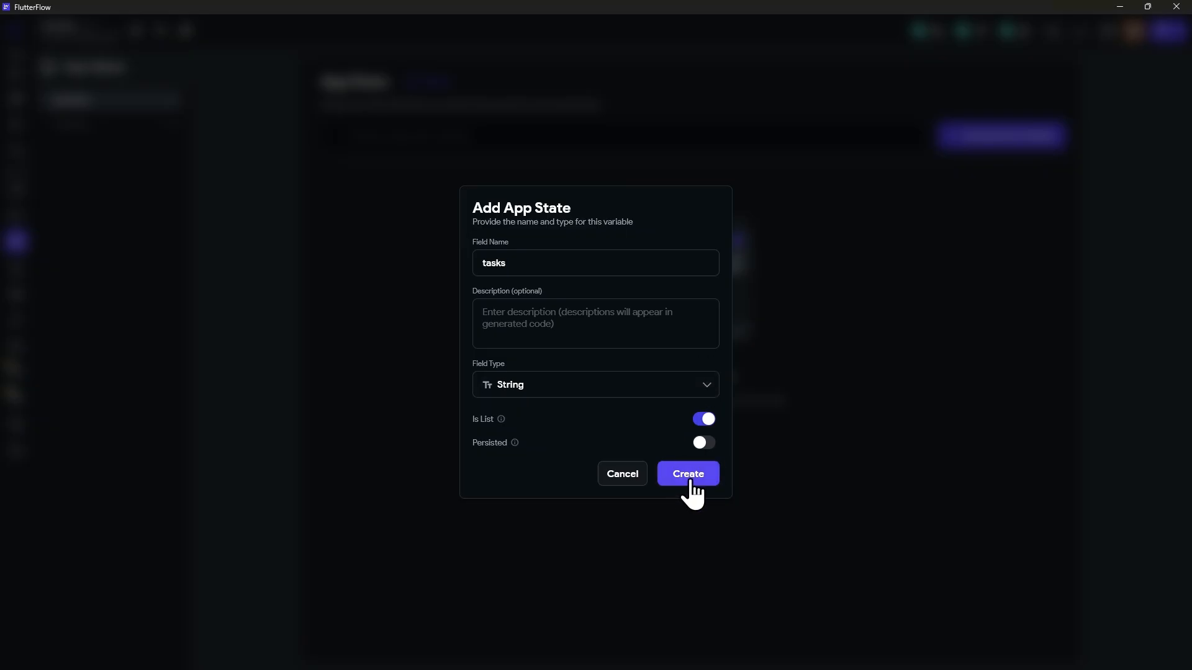
pyautogui.click(687, 478)
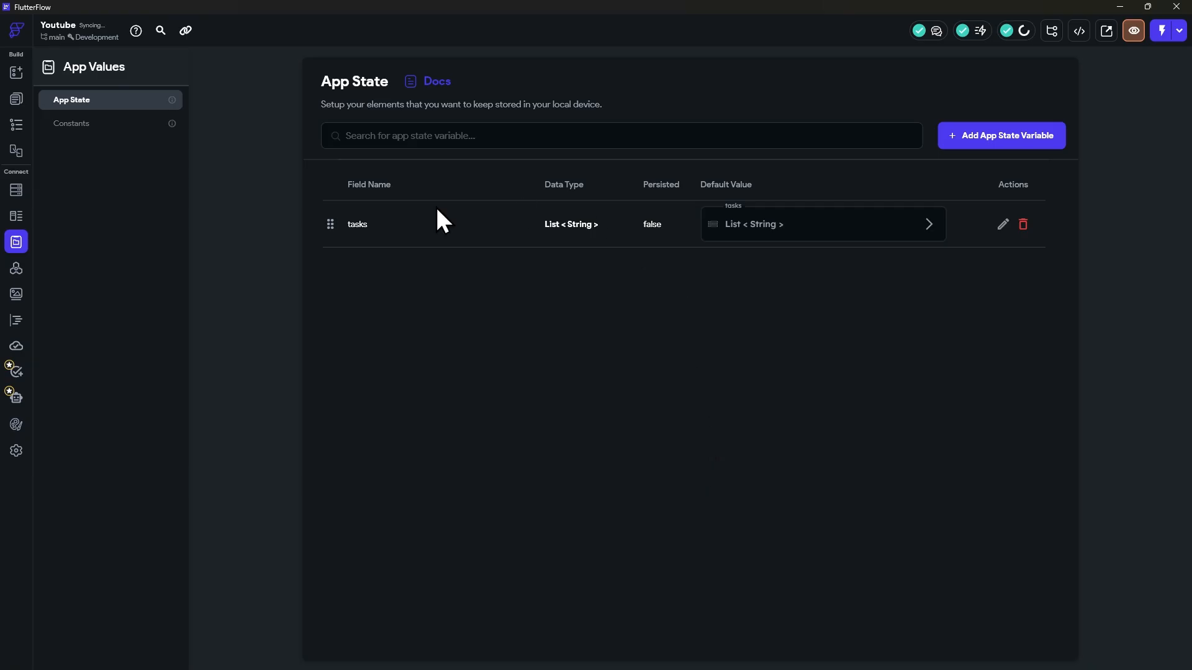
pyautogui.click(774, 236)
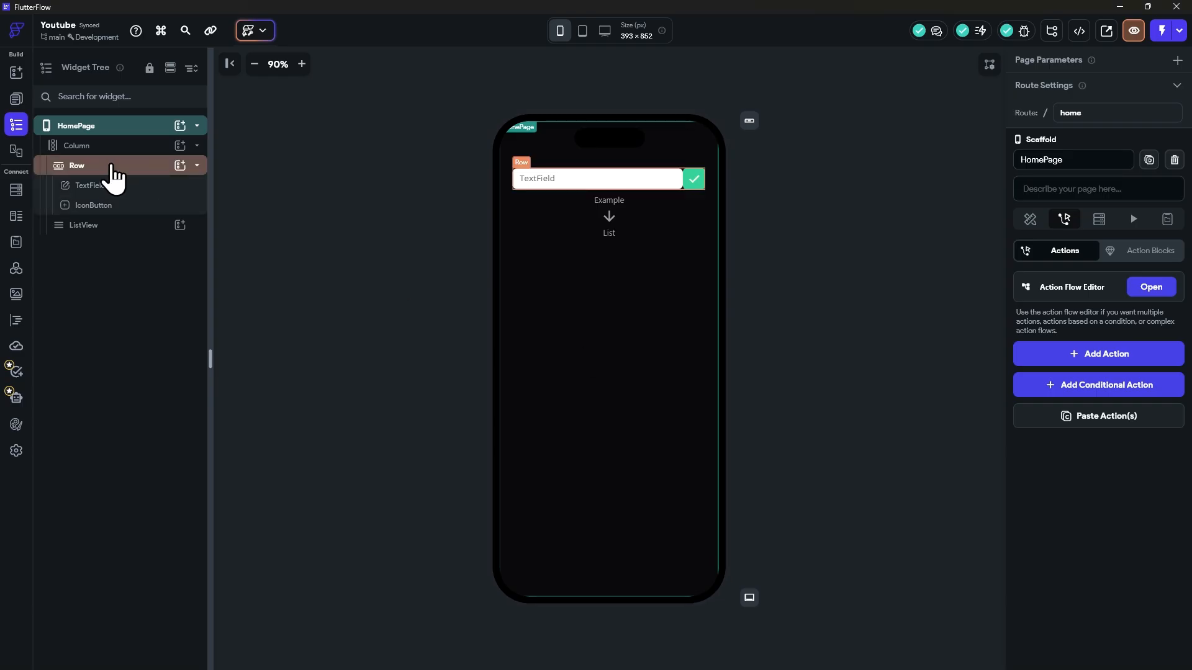
# Set the value for generating the ListView's children to the App State variable tasks, without further changes
pyautogui.click(93, 226)
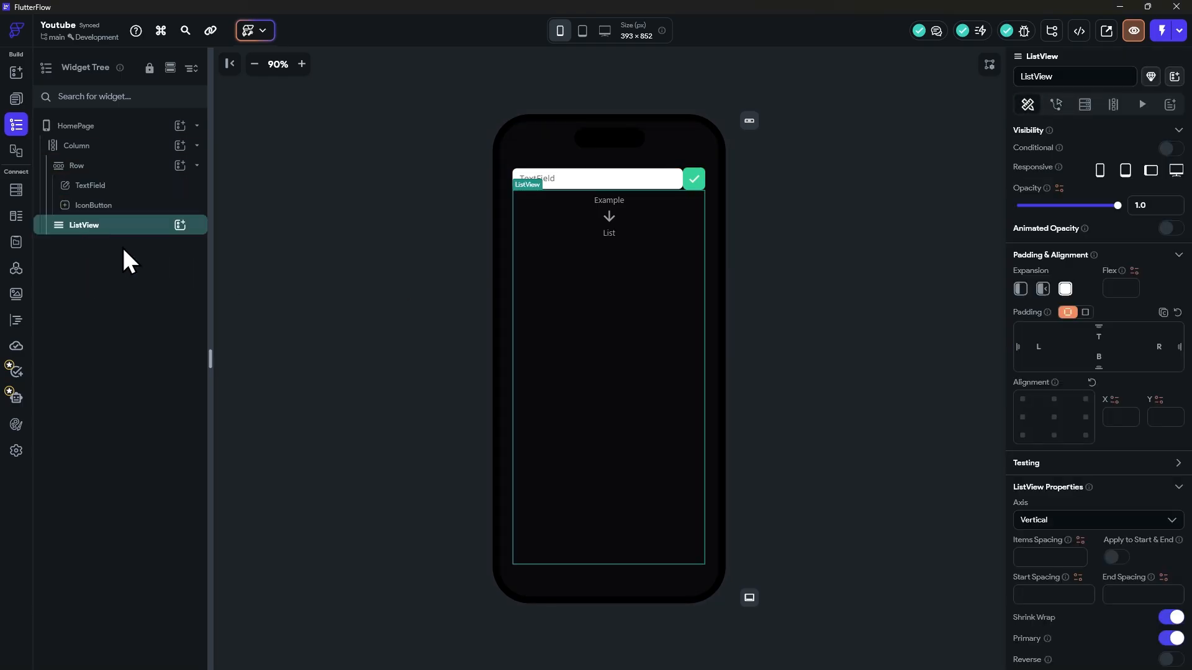
pyautogui.click(1113, 104)
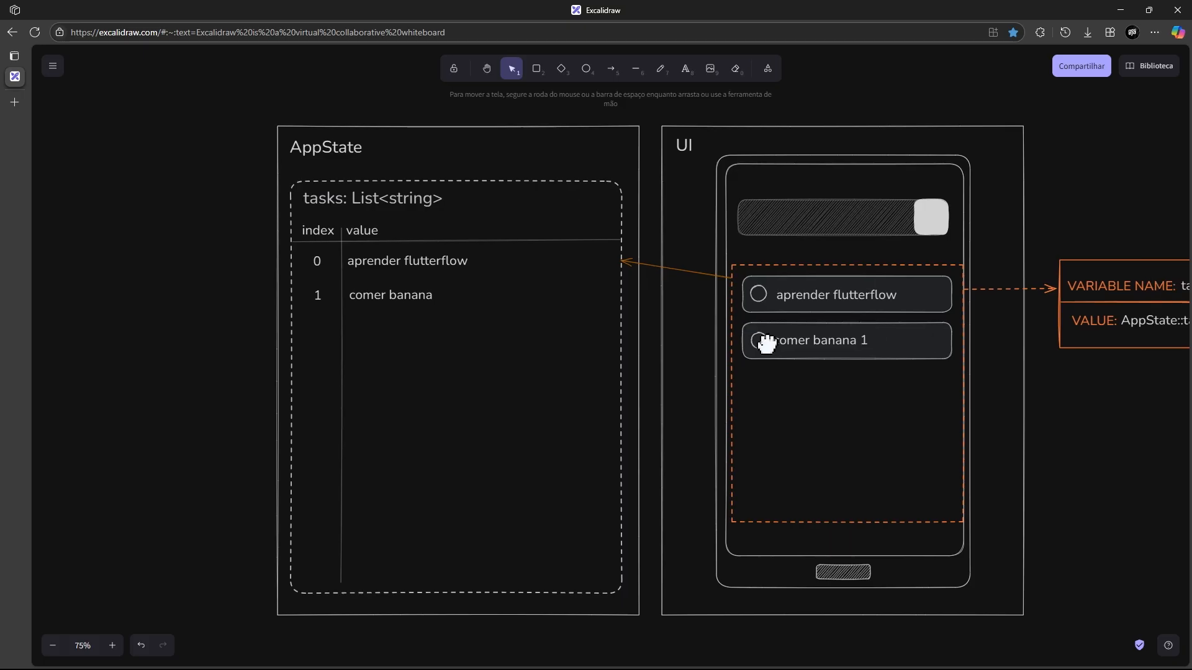
pyautogui.hscroll(5, 764, 341)
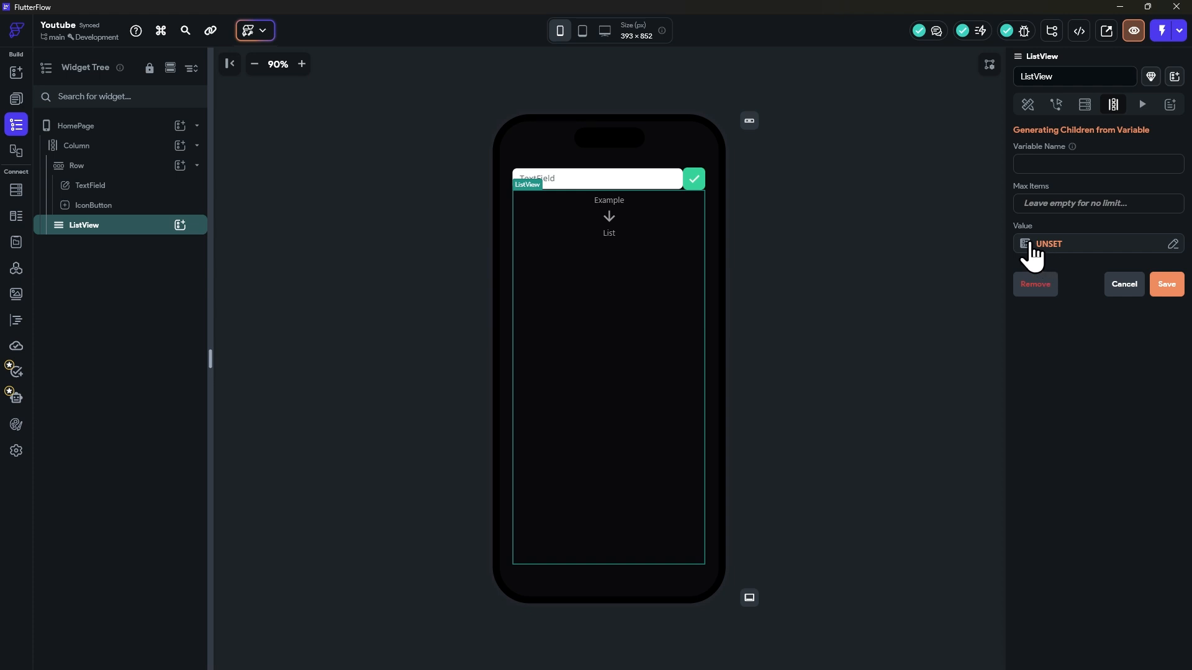
pyautogui.click(1031, 246)
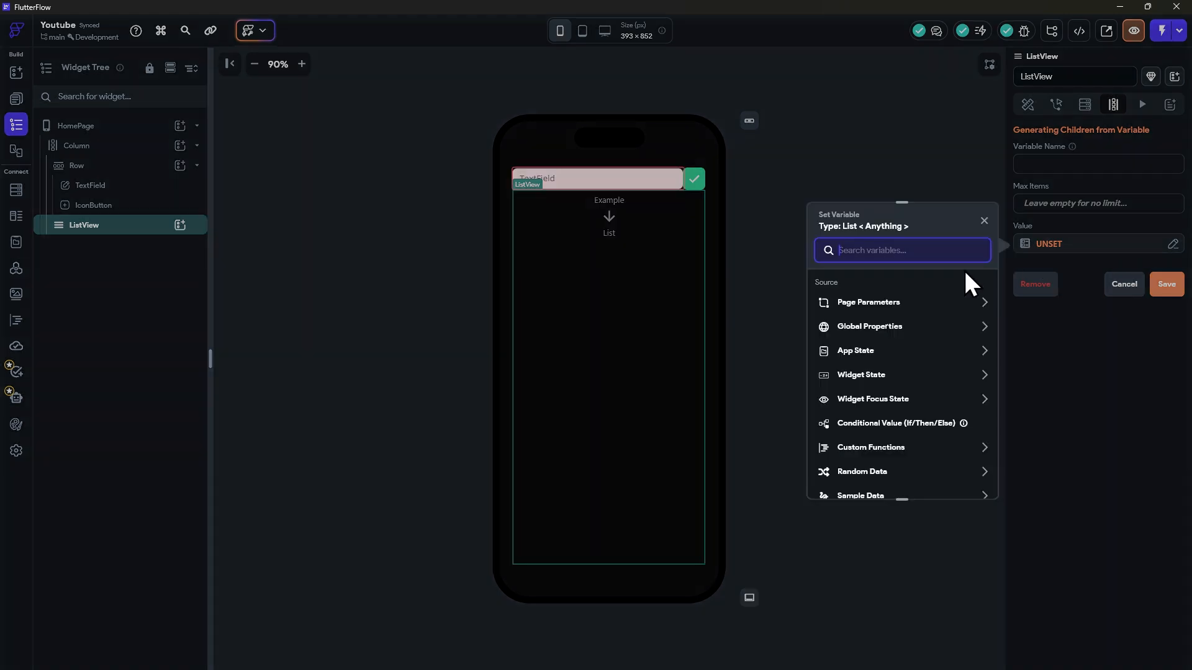
pyautogui.click(856, 352)
pyautogui.click(867, 390)
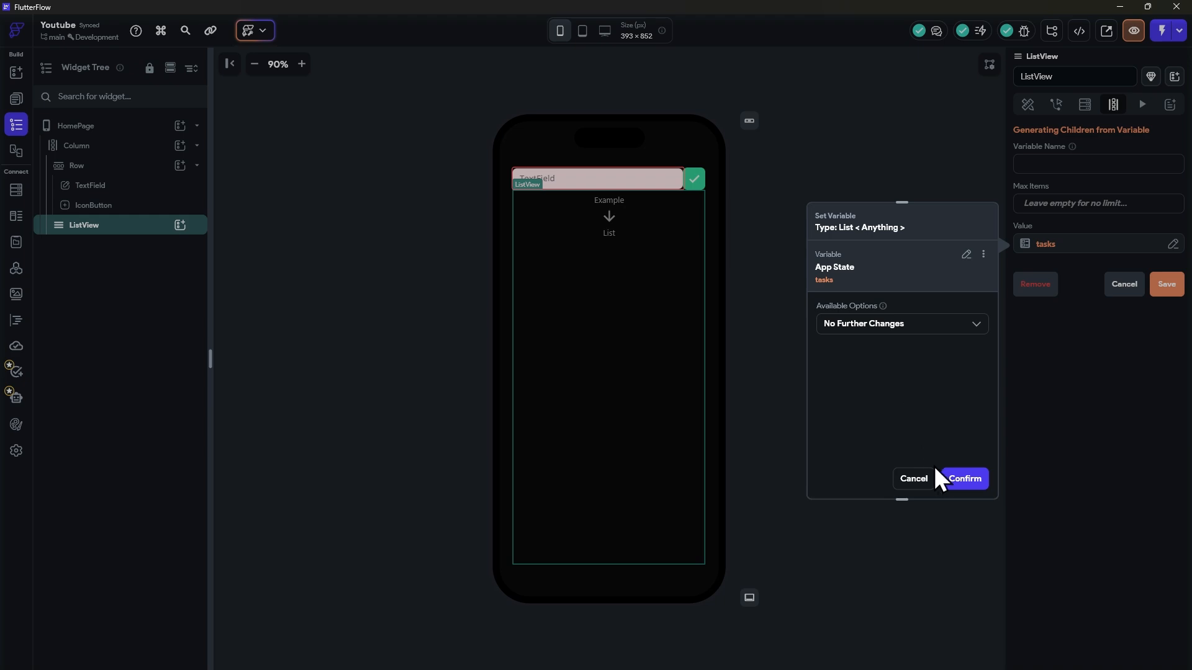
pyautogui.click(963, 479)
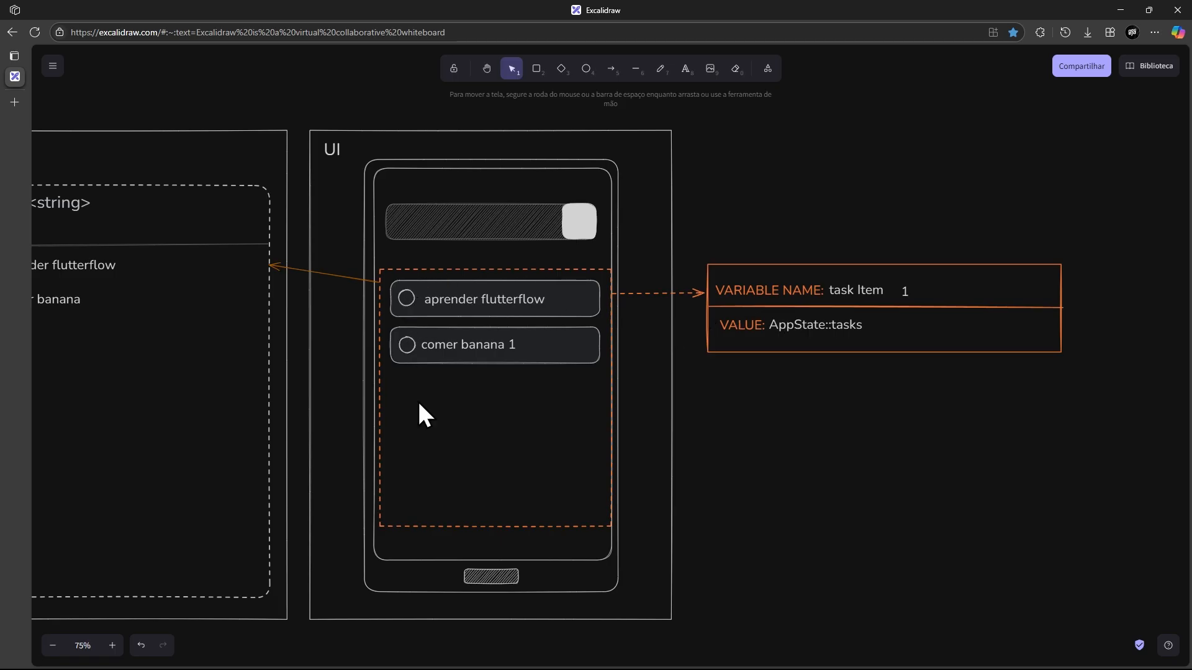
# Name the ListView's generated item variable task and save the dynamic children settings
pyautogui.moveTo(417, 400); pyautogui.dragTo(641, 425)
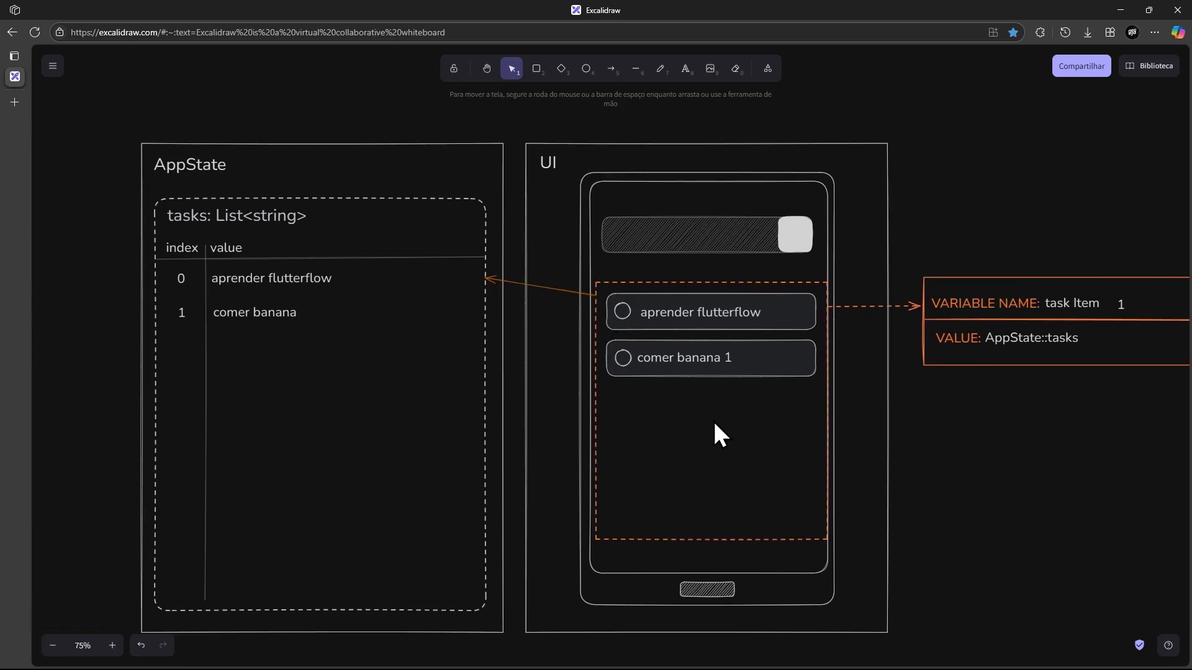
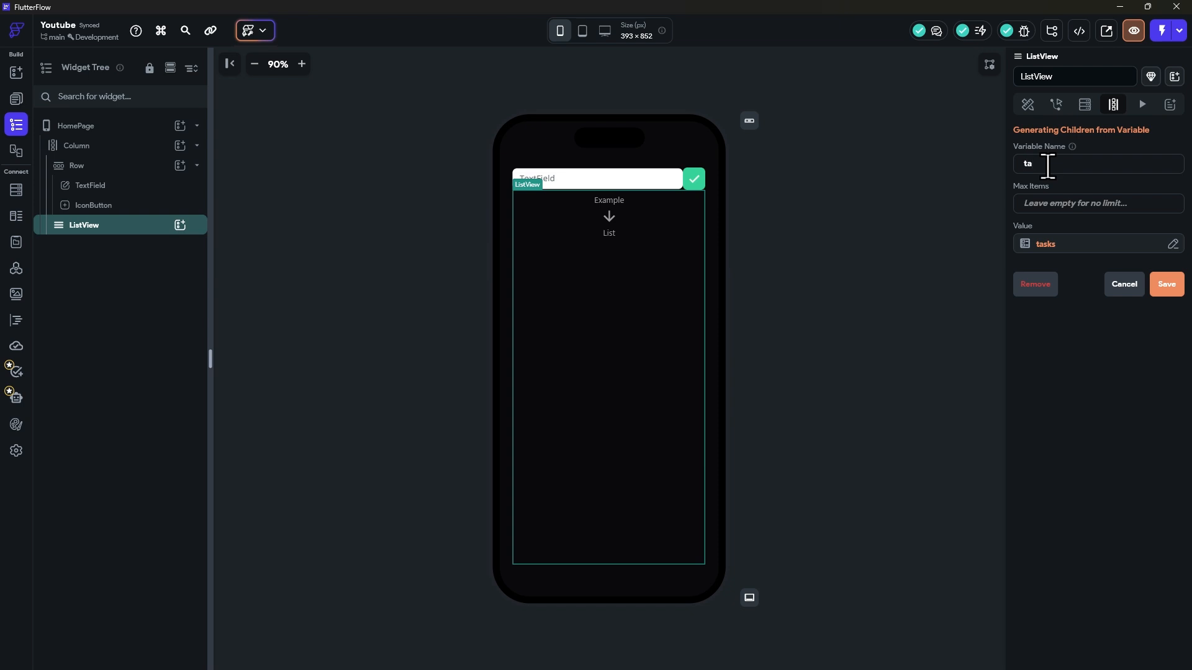
pyautogui.click(1167, 285)
pyautogui.click(703, 408)
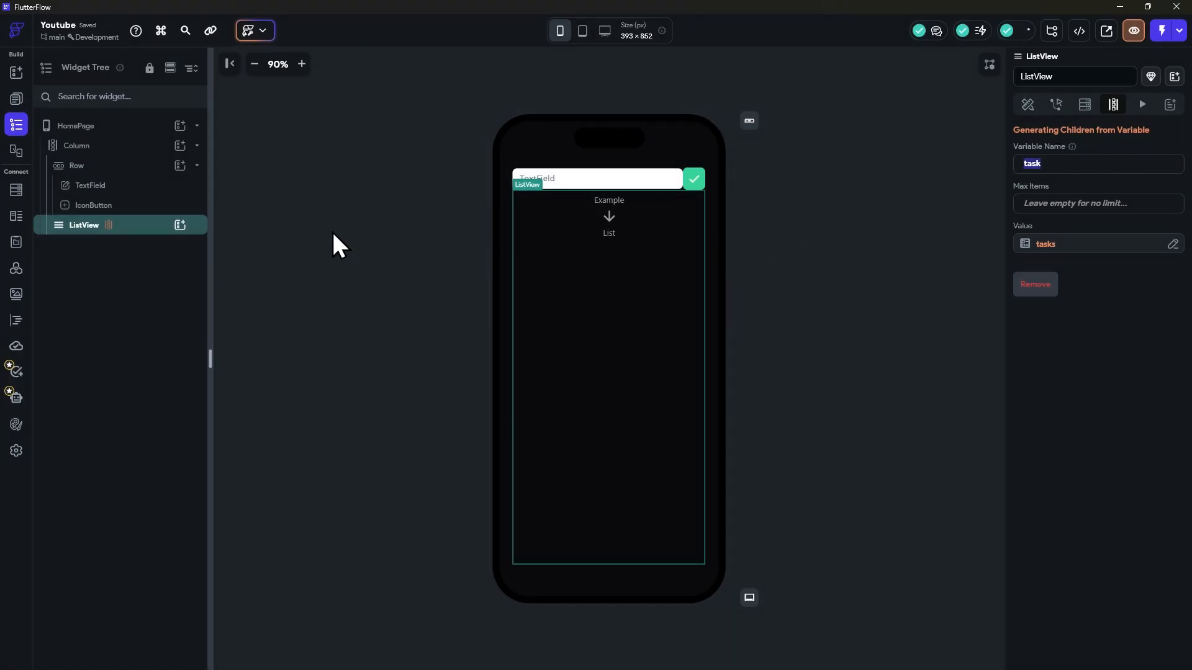
# Add a ListTile inside the ListView
pyautogui.click(180, 225)
pyautogui.click(265, 232)
pyautogui.write('lis')
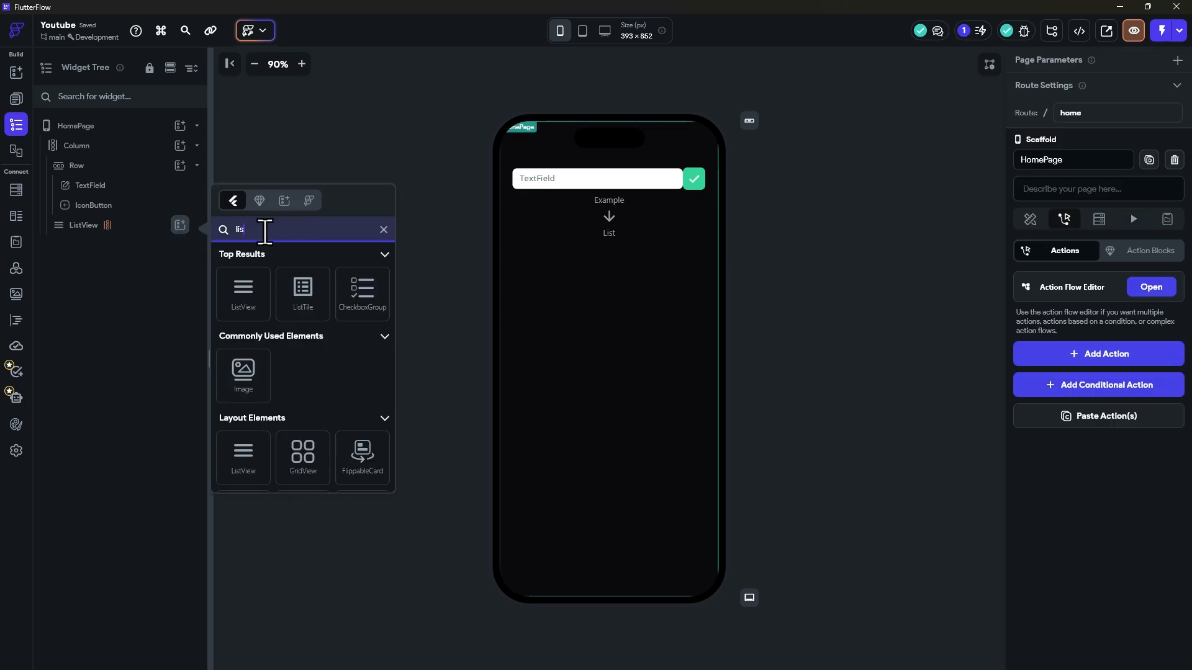
pyautogui.click(302, 290)
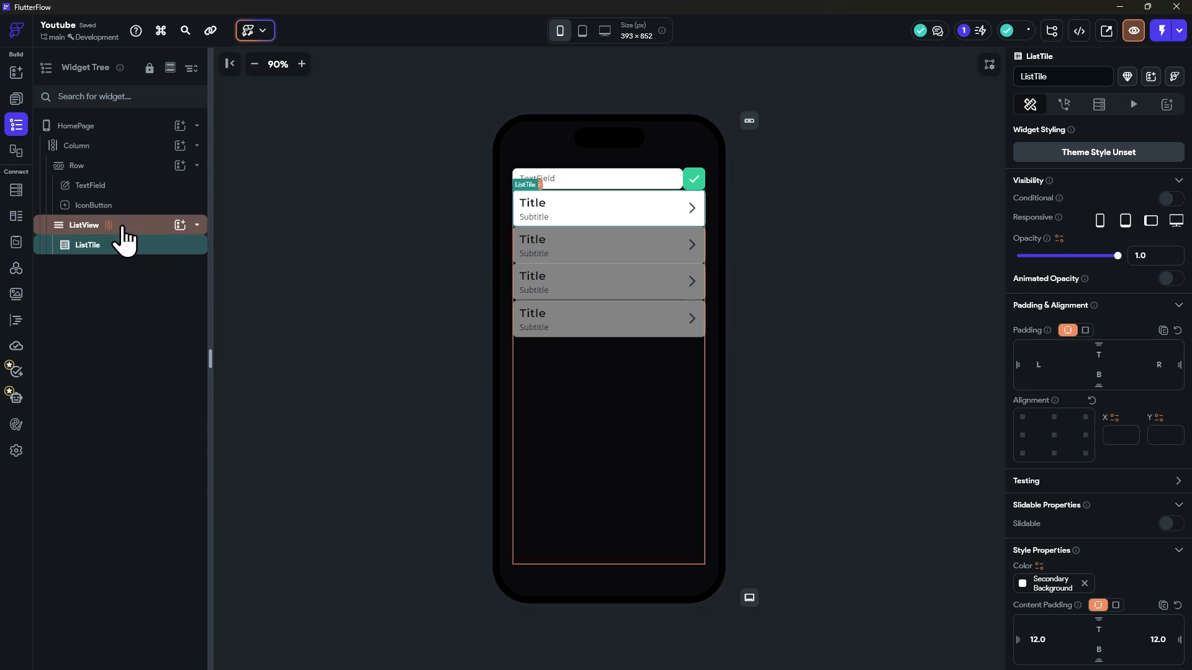
# Set the ListView's start spacing to 24 and its items spacing to 12
pyautogui.click(613, 383)
pyautogui.click(1027, 104)
pyautogui.scroll(-3, 1072, 433)
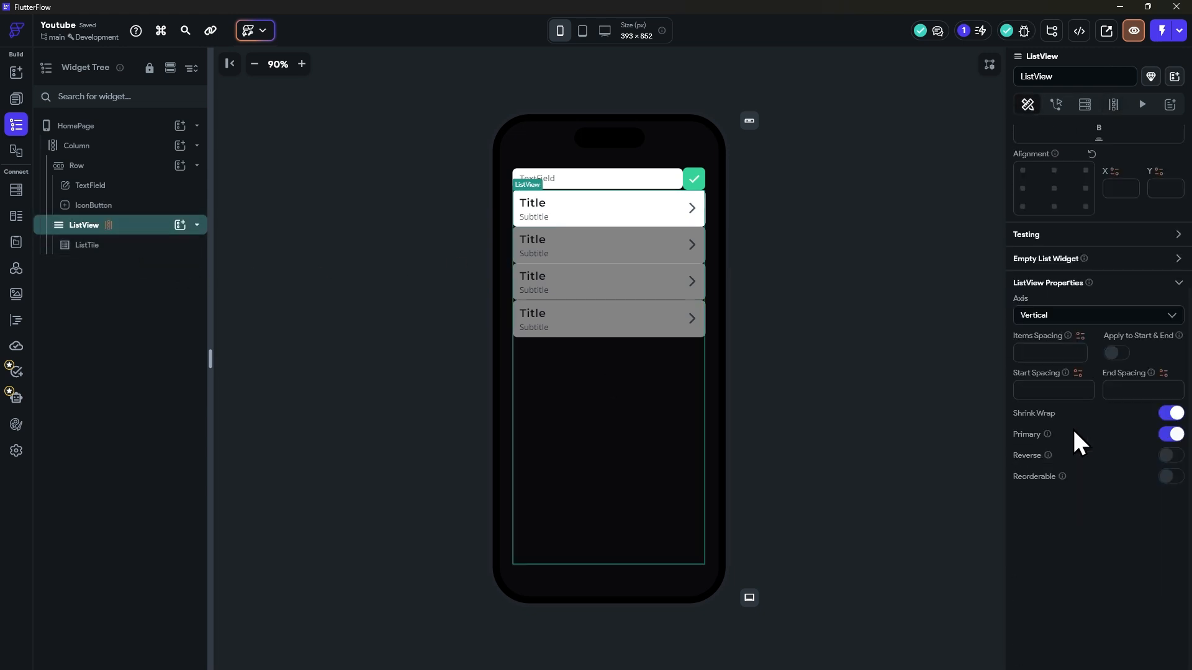
pyautogui.write('12')
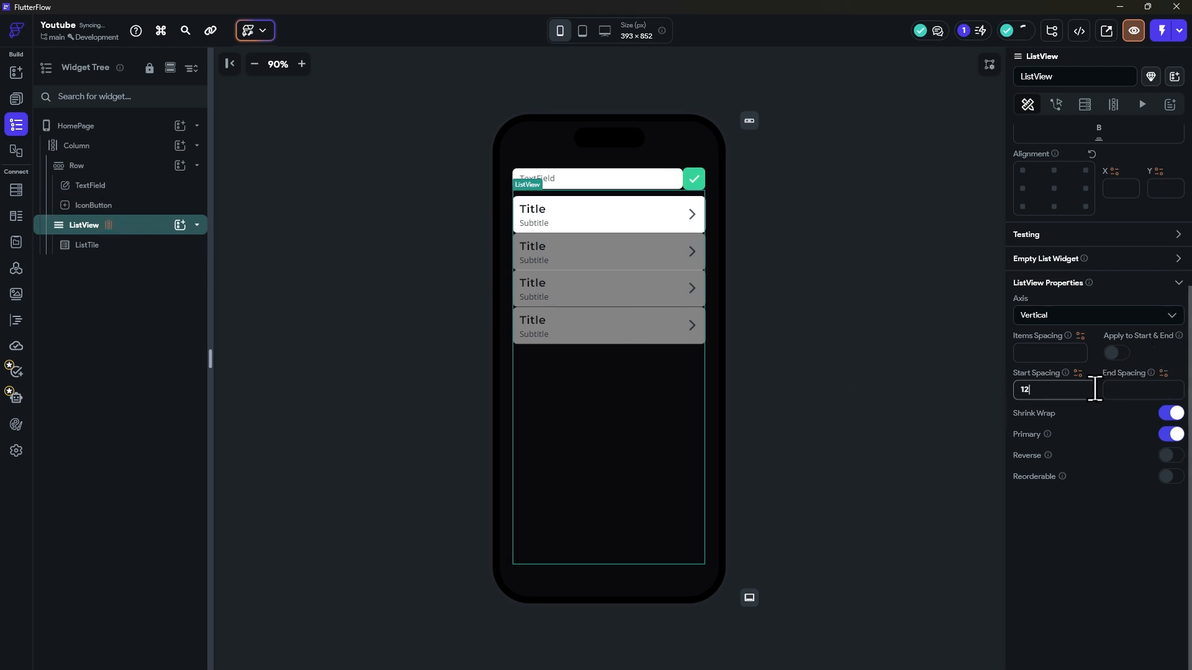
pyautogui.moveTo(1049, 383); pyautogui.dragTo(993, 392)
pyautogui.write('24')
pyautogui.click(1043, 346)
pyautogui.write('12')
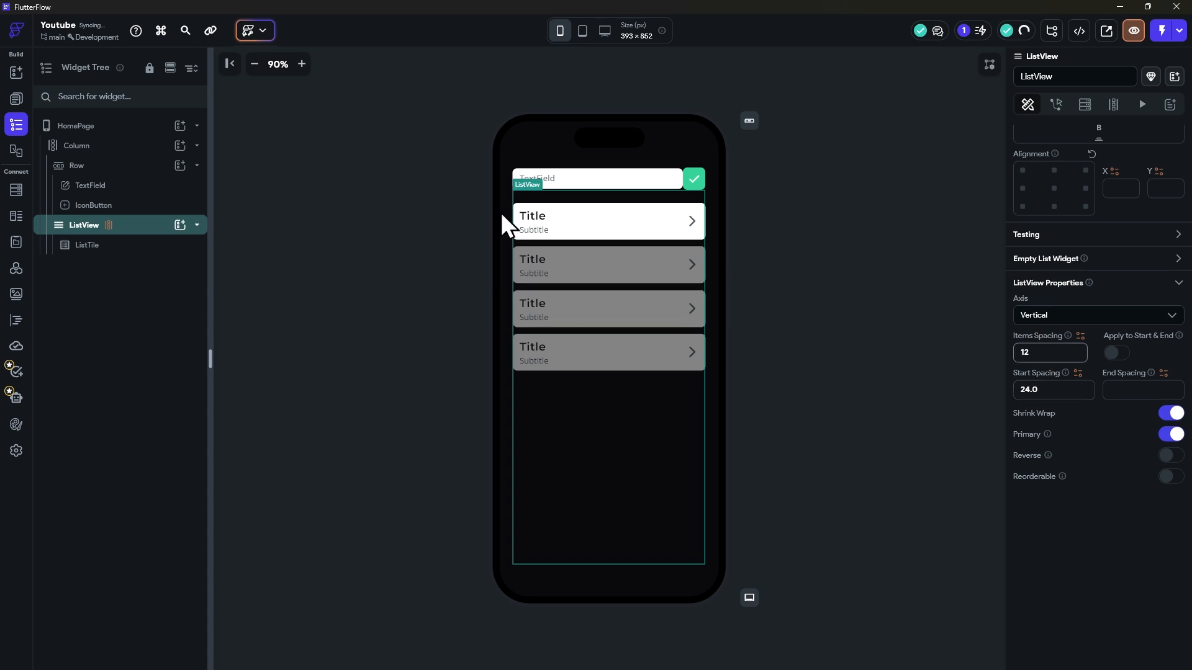
# Look through the ListTile's title and subtitle properties and delete the ListTile from the ListView
pyautogui.click(557, 231)
pyautogui.scroll(-5, 1111, 394)
pyautogui.scroll(-6, 1081, 401)
pyautogui.scroll(4, 1080, 398)
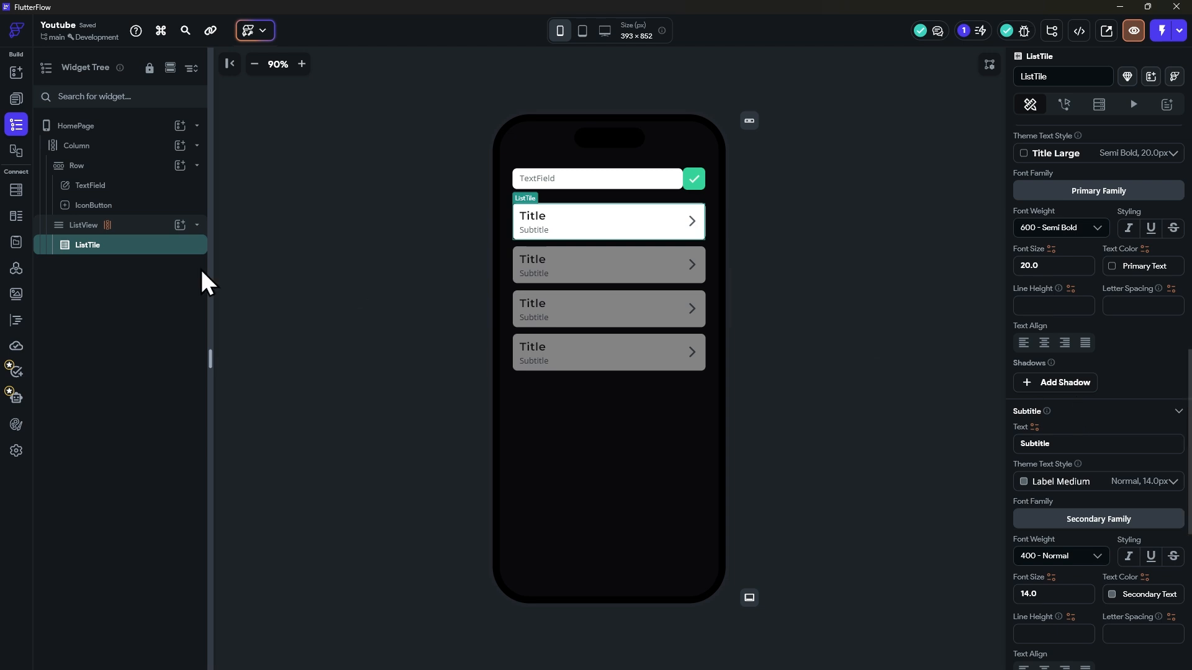
pyautogui.press('Delete')
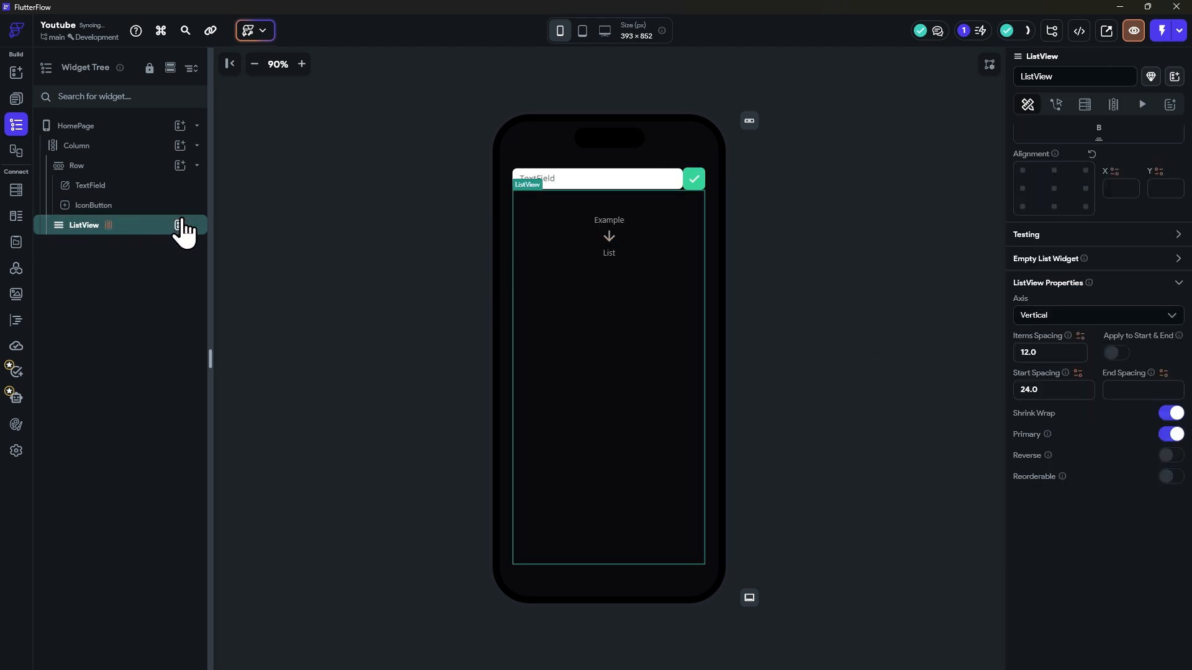
# Add a Container inside the ListView and place a Row in that Container
pyautogui.click(180, 225)
pyautogui.click(242, 351)
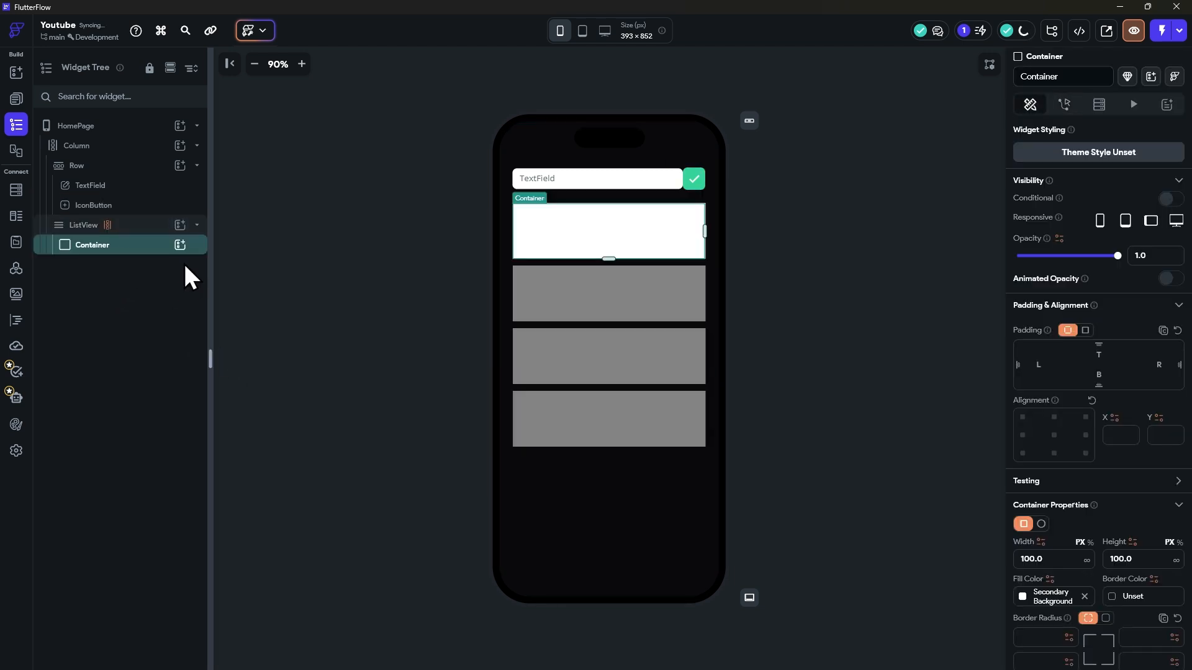
pyautogui.click(180, 245)
pyautogui.click(361, 318)
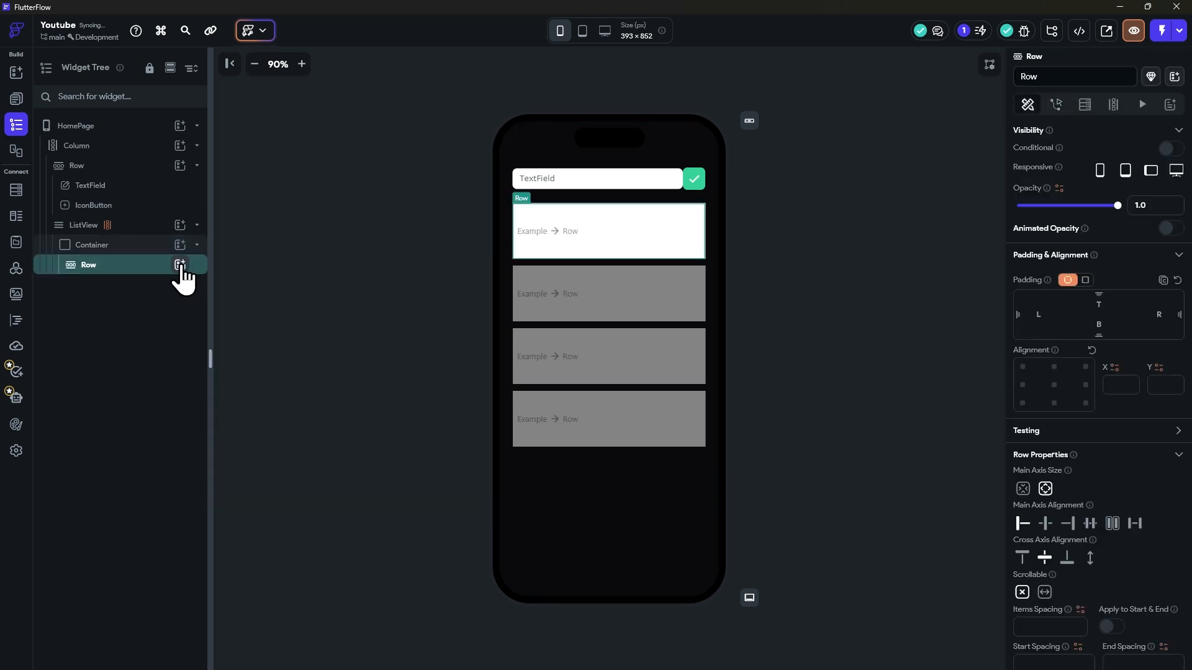
# Add a Checkbox and a Text widget to the Row inside the Container
pyautogui.click(180, 264)
pyautogui.write('check')
pyautogui.click(242, 335)
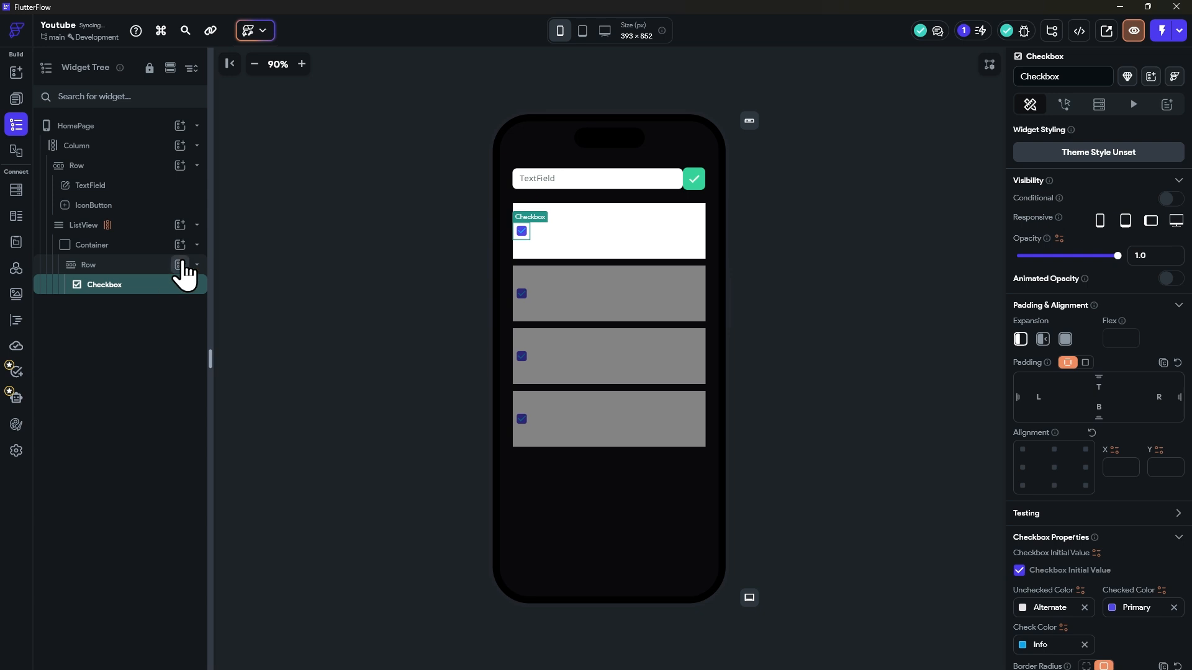
pyautogui.click(180, 265)
pyautogui.click(242, 331)
# Set the Container's width to inf and clear its fixed height
pyautogui.click(103, 267)
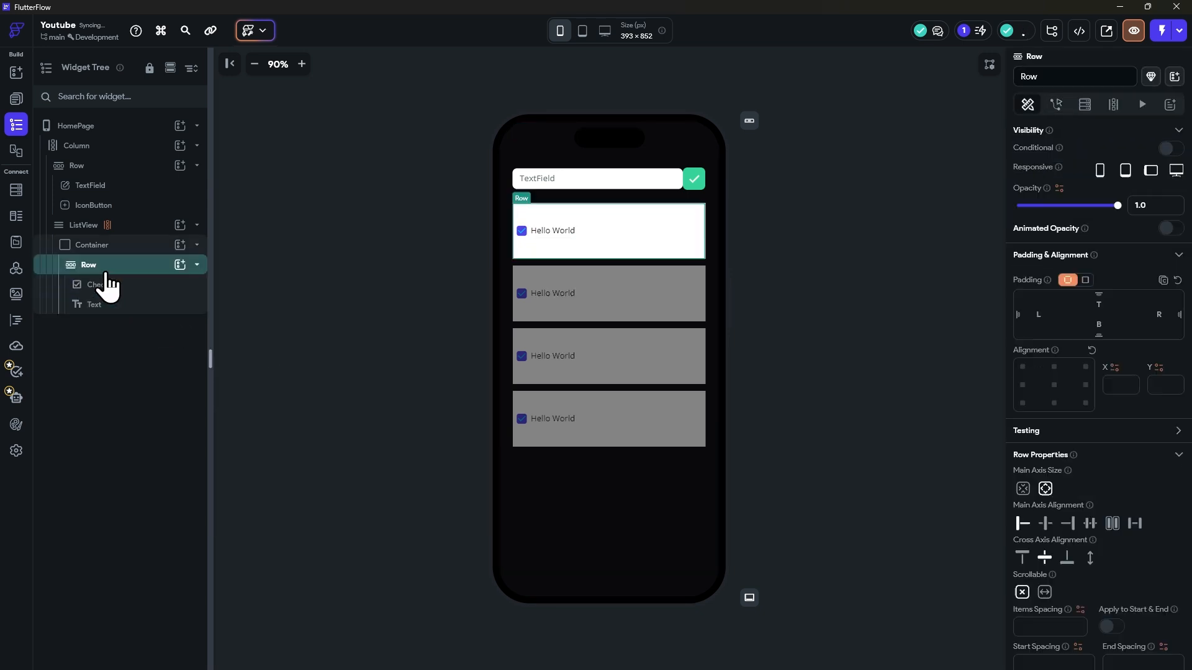
pyautogui.click(92, 245)
pyautogui.scroll(-1, 1151, 442)
pyautogui.tripleClick(1150, 442)
pyautogui.press('BackSpace')
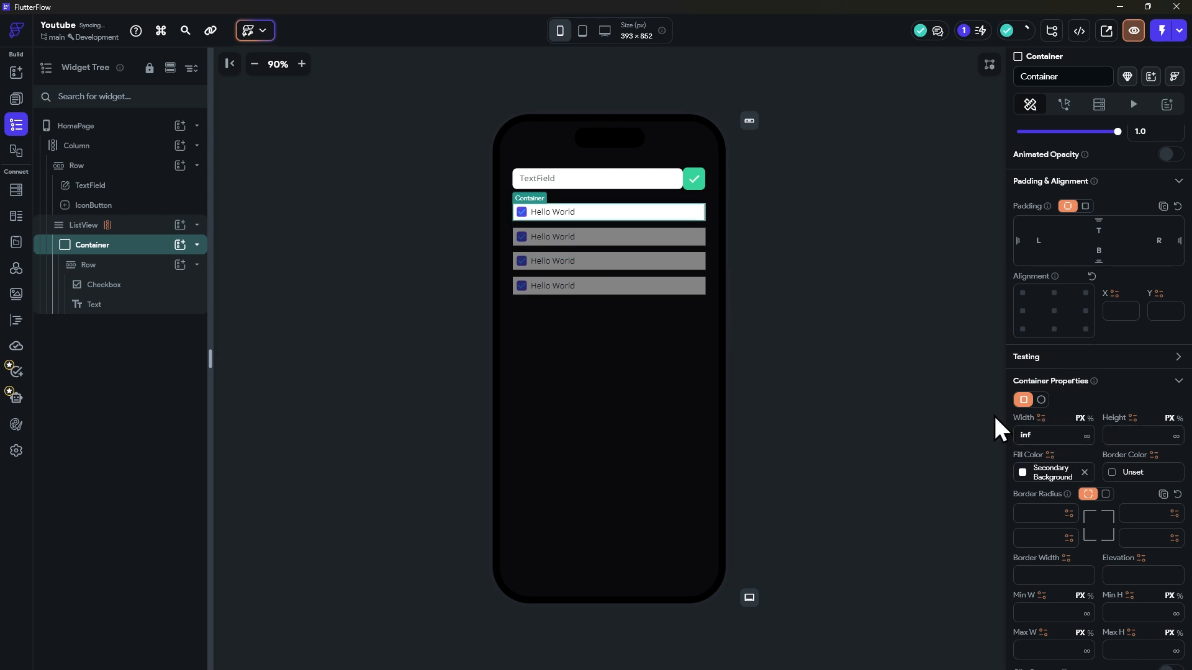
# Give the Row inside the Container a uniform padding of 8 on all sides
pyautogui.click(109, 272)
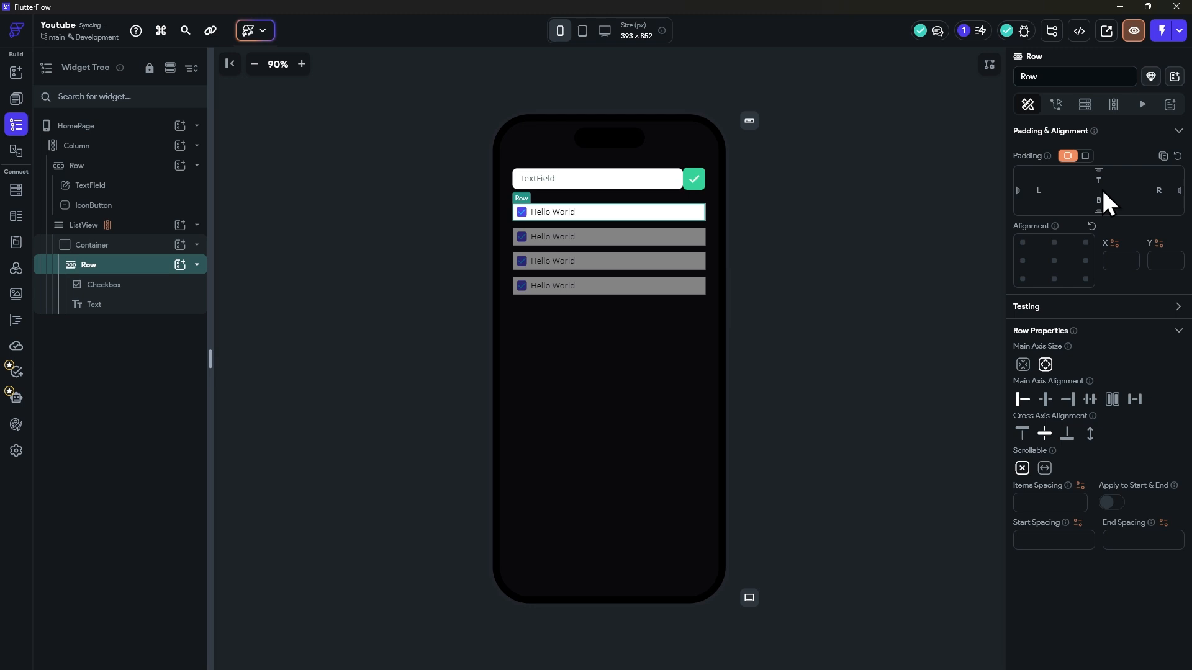
pyautogui.click(1085, 156)
pyautogui.click(1176, 183)
pyautogui.write('8')
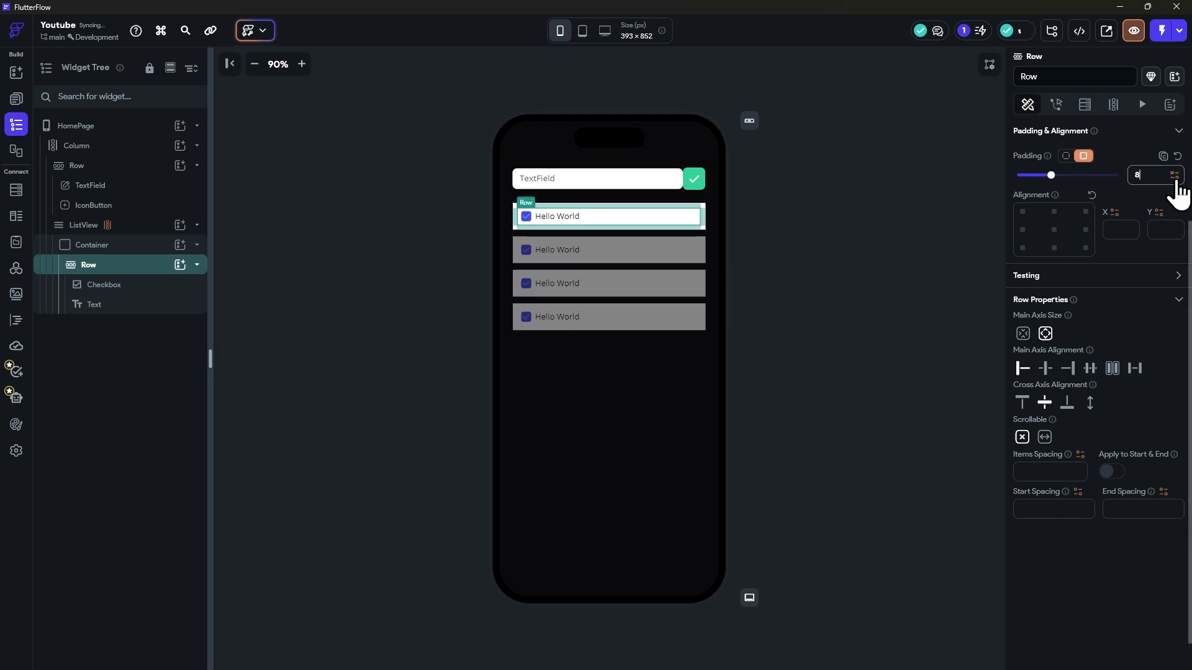
pyautogui.click(526, 218)
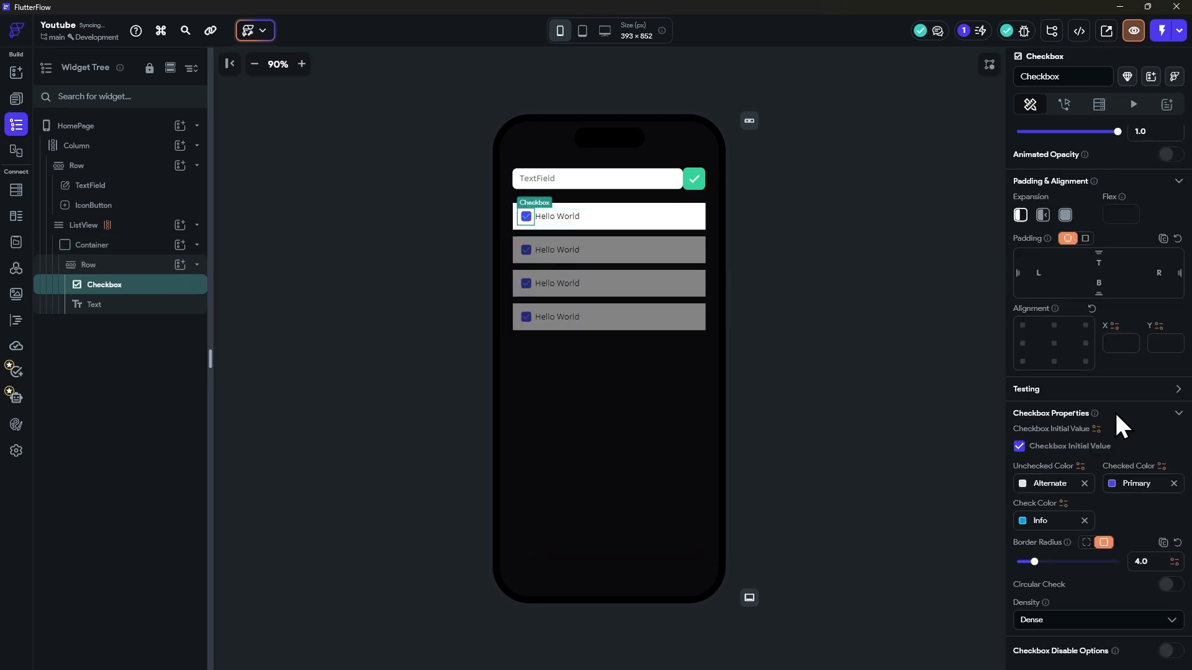
pyautogui.click(1117, 485)
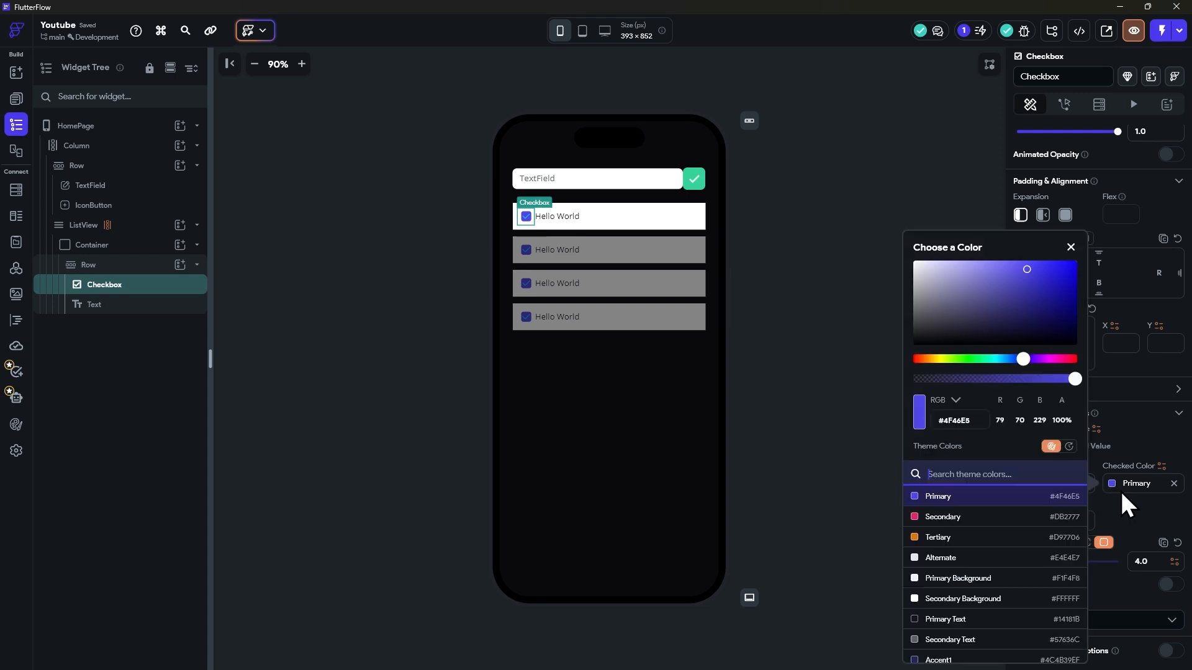
pyautogui.click(1157, 429)
# Select the Text widget beside the Checkbox and open the variable source choices for its text value
pyautogui.click(555, 218)
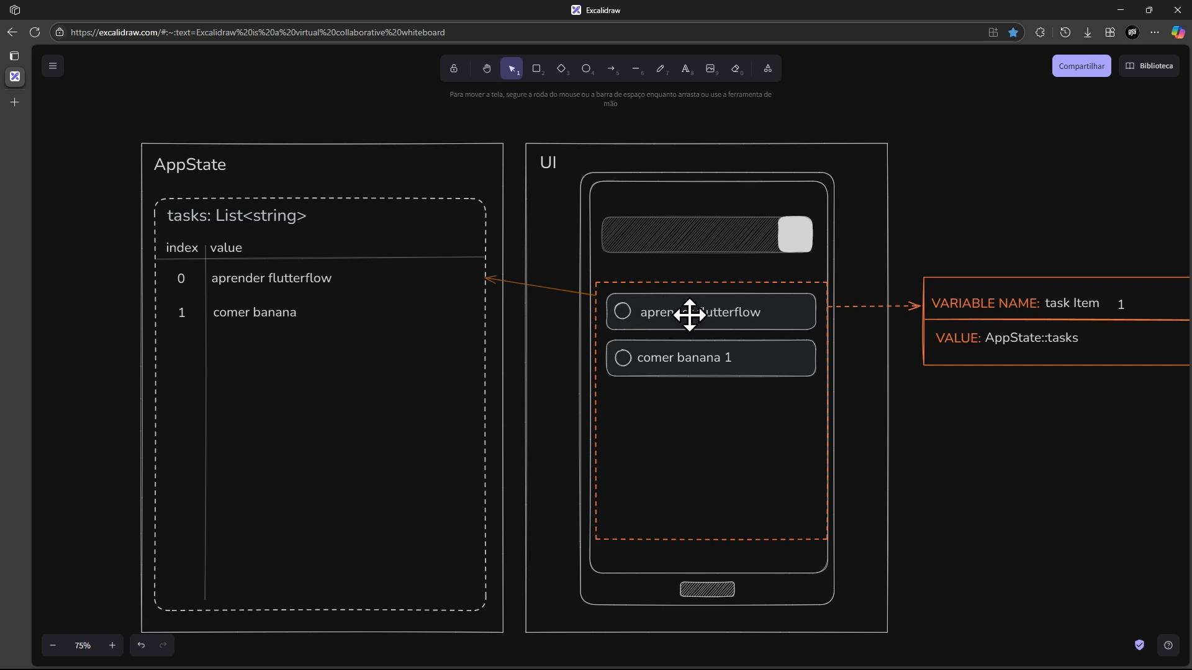
pyautogui.moveTo(730, 341); pyautogui.dragTo(556, 358)
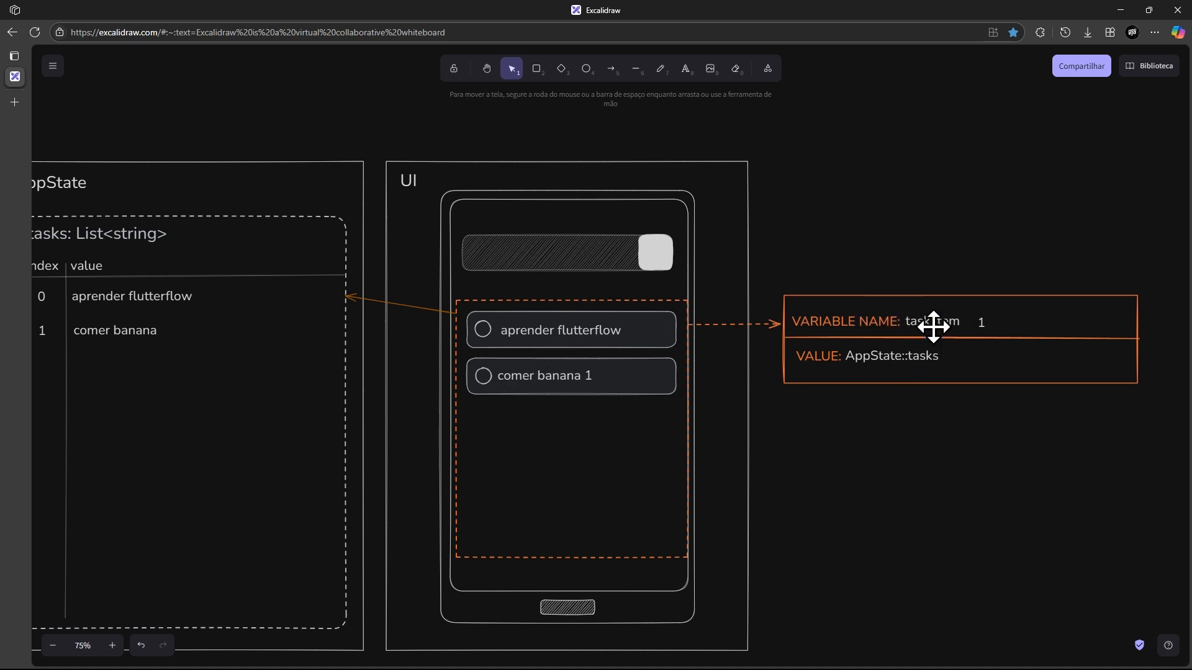
pyautogui.hotkey('alt', 'Tab')
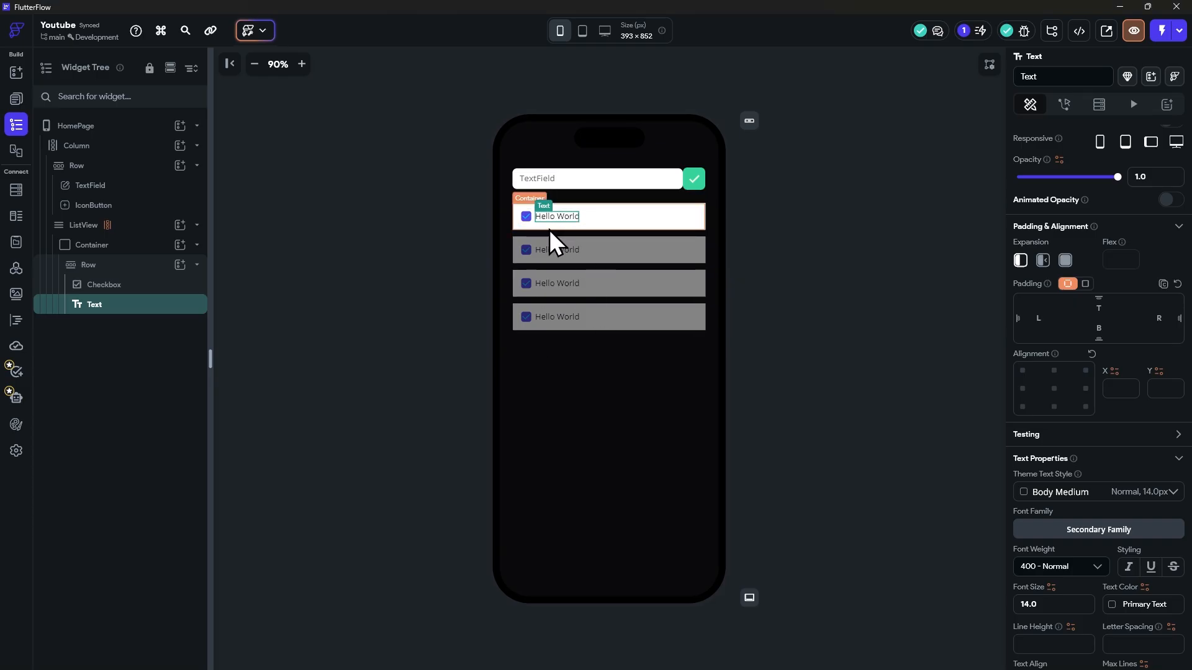
pyautogui.scroll(3, 1083, 397)
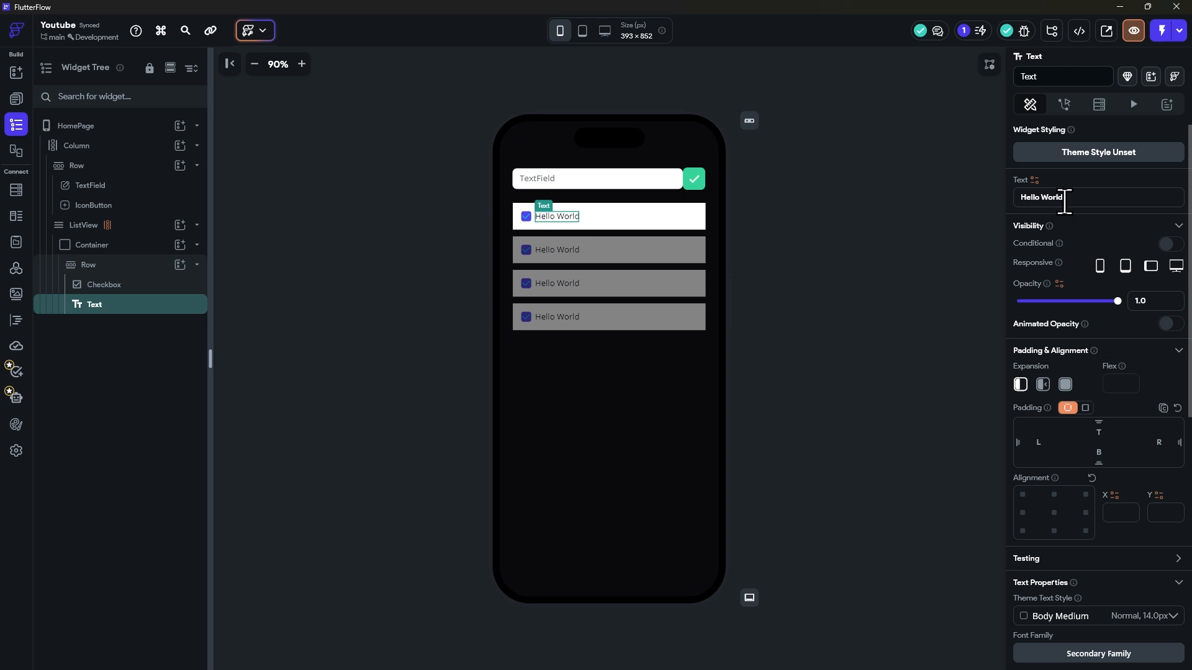
pyautogui.tripleClick(1060, 201)
pyautogui.click(1033, 180)
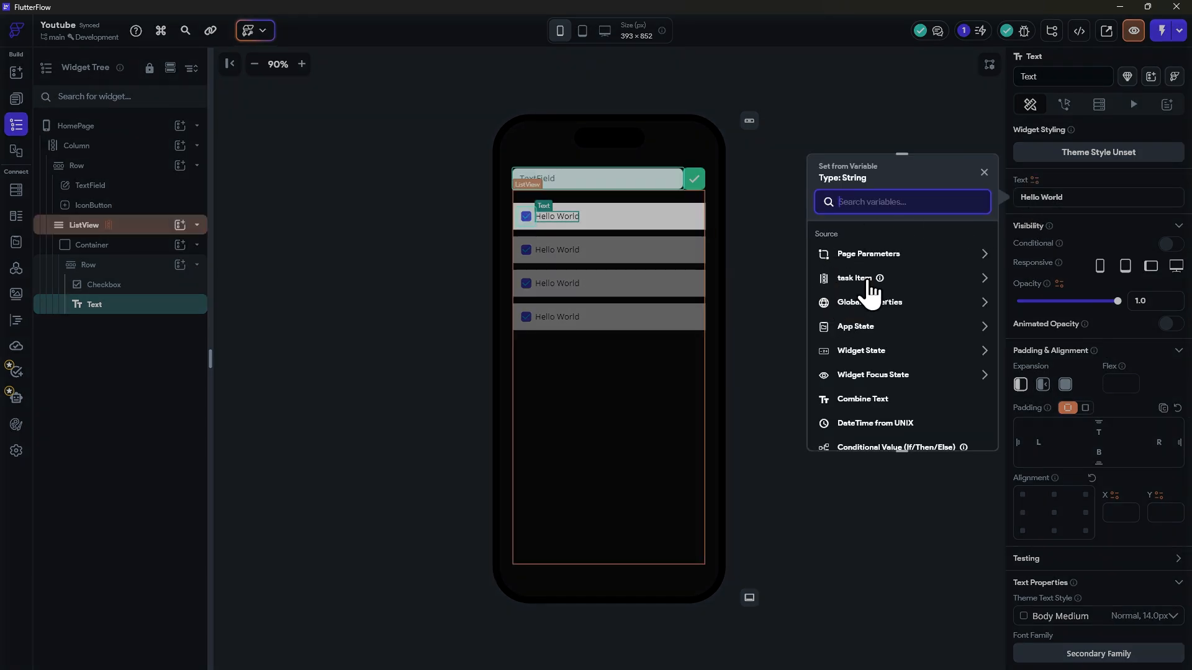
# Switch to the Excalidraw diagram and examine how the AppState tasks, the list items and the task Item variable relate
pyautogui.hotkey('alt', 'Tab')
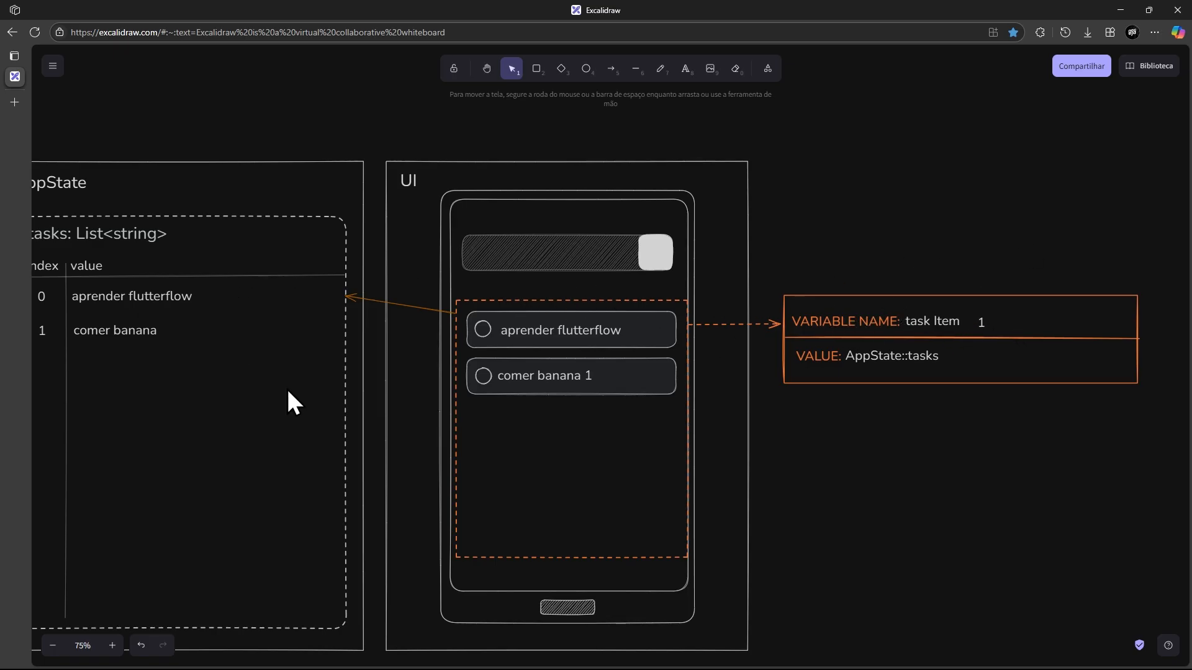
pyautogui.moveTo(279, 385); pyautogui.dragTo(624, 398)
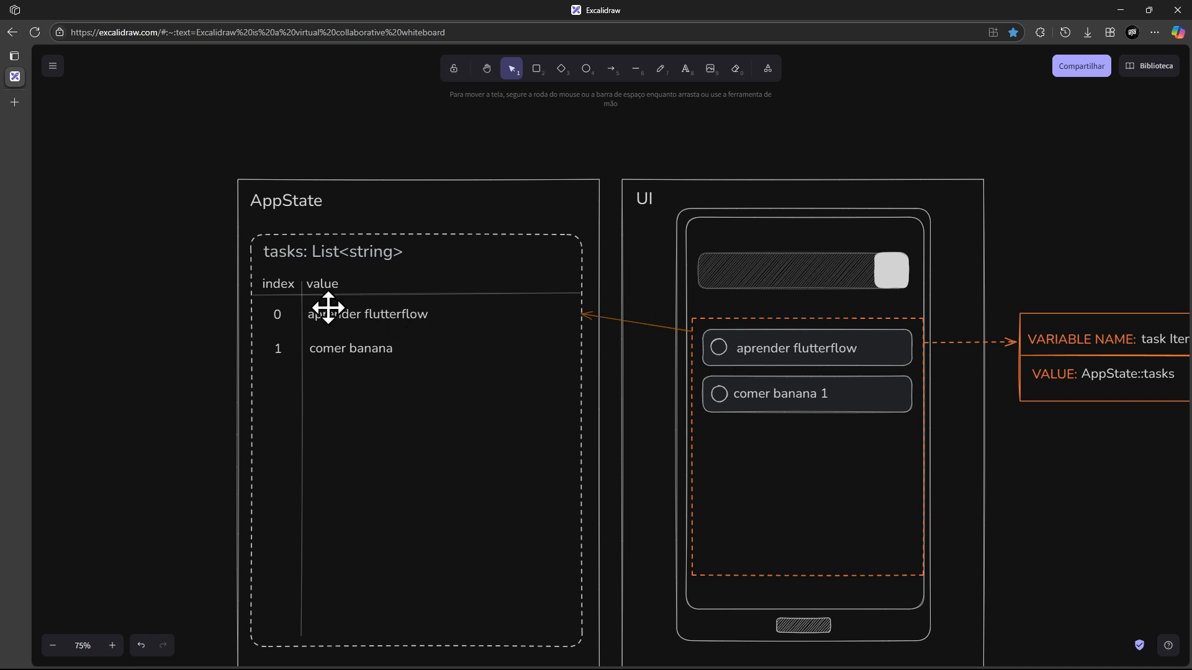
pyautogui.moveTo(817, 333); pyautogui.dragTo(794, 335)
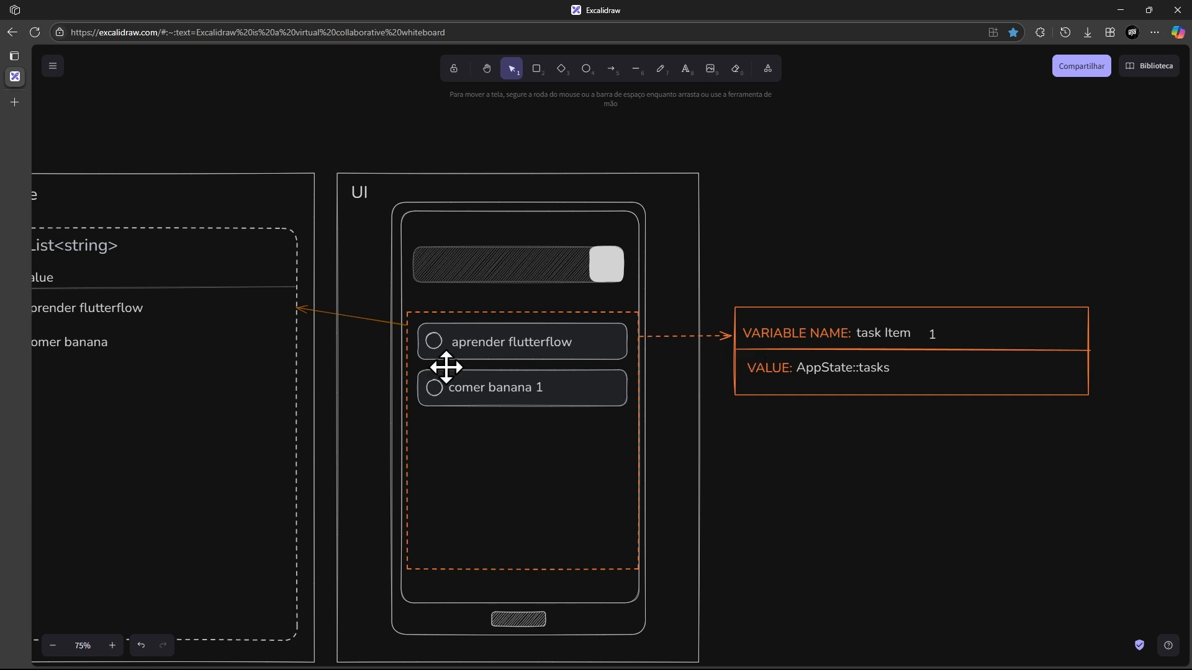
pyautogui.hscroll(-3, 446, 367)
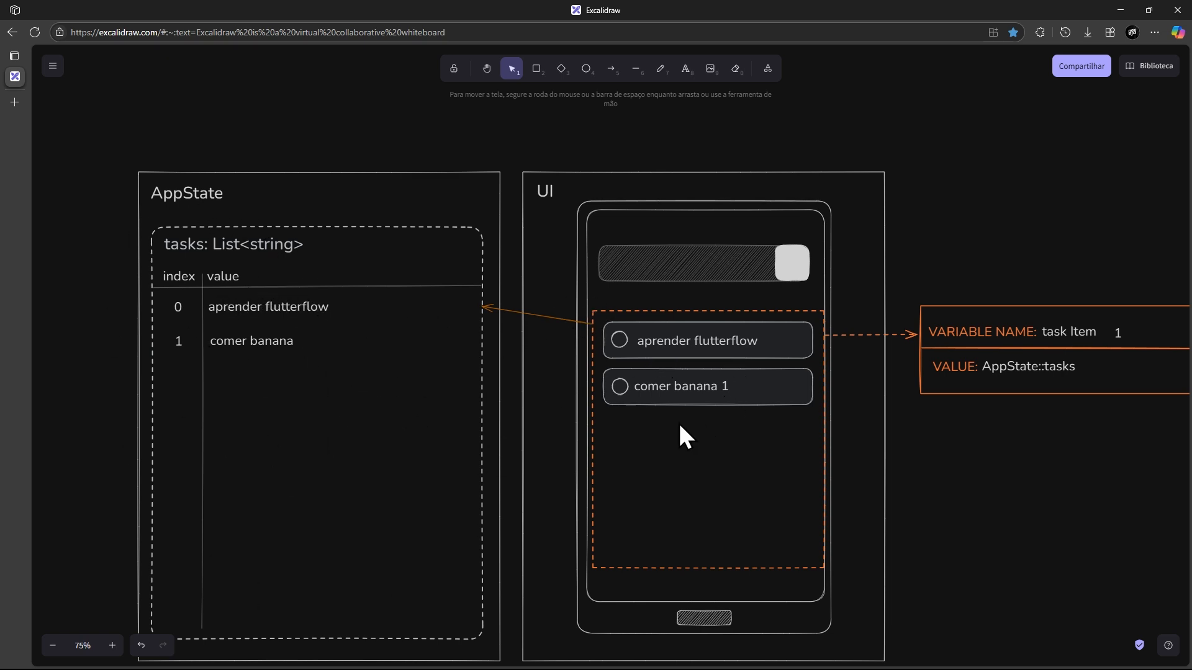
# Return to FlutterFlow and bind the Text widget's value to the task Item variable
pyautogui.hotkey('alt', 'Tab')
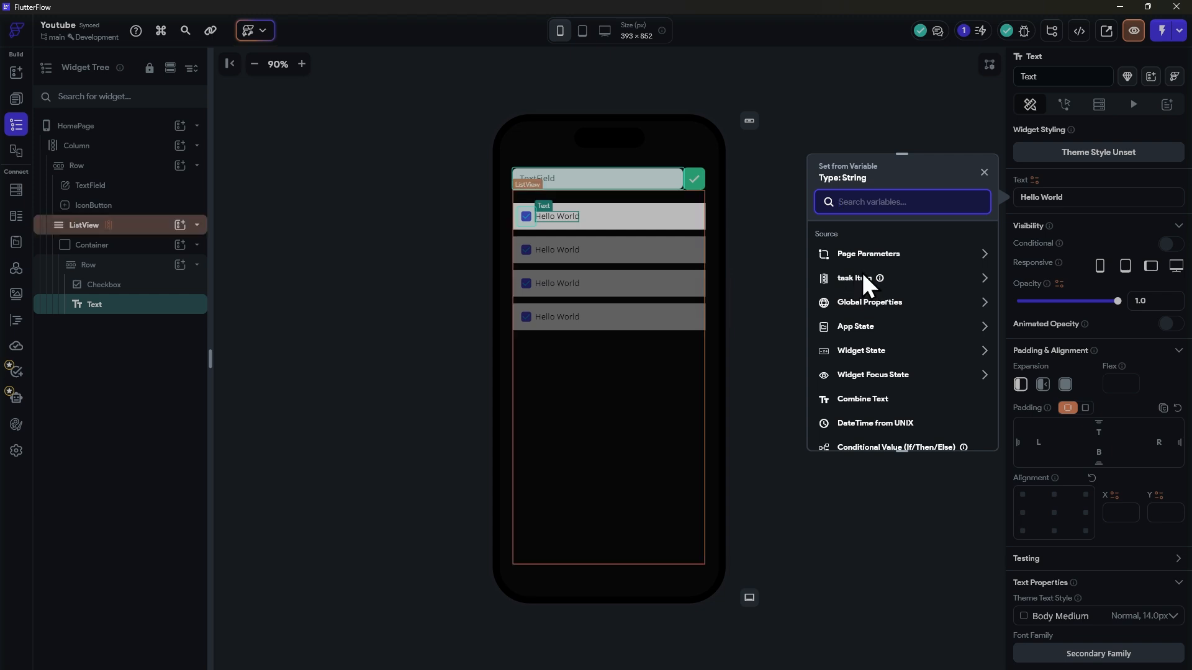
pyautogui.click(973, 283)
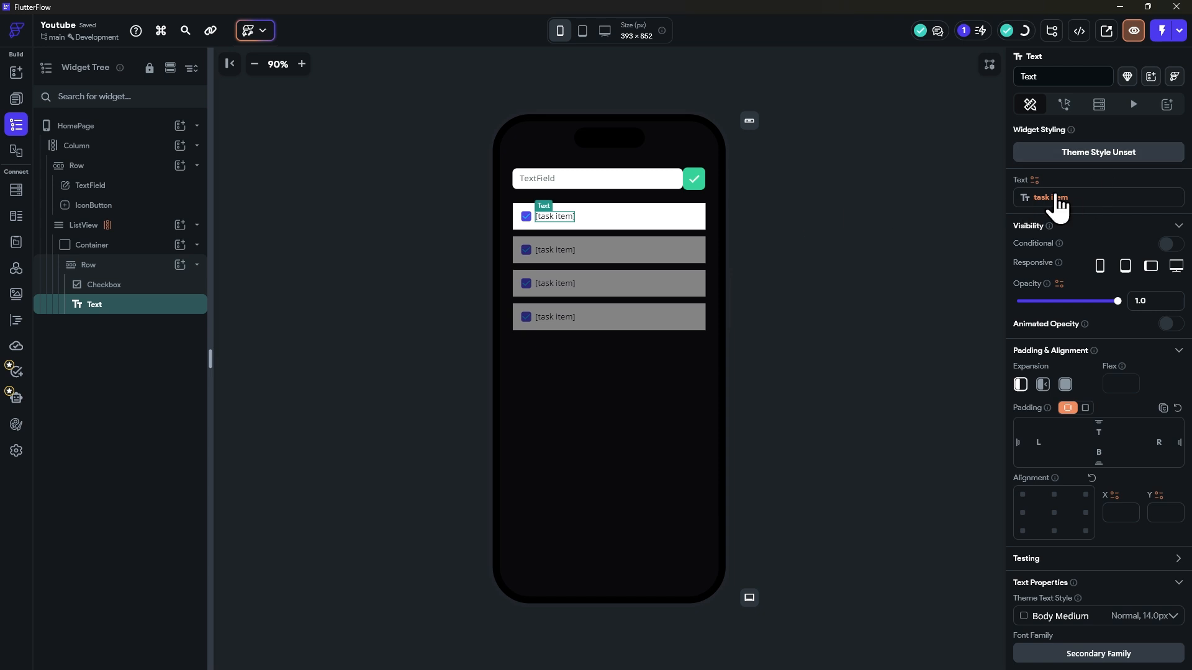
pyautogui.click(1051, 198)
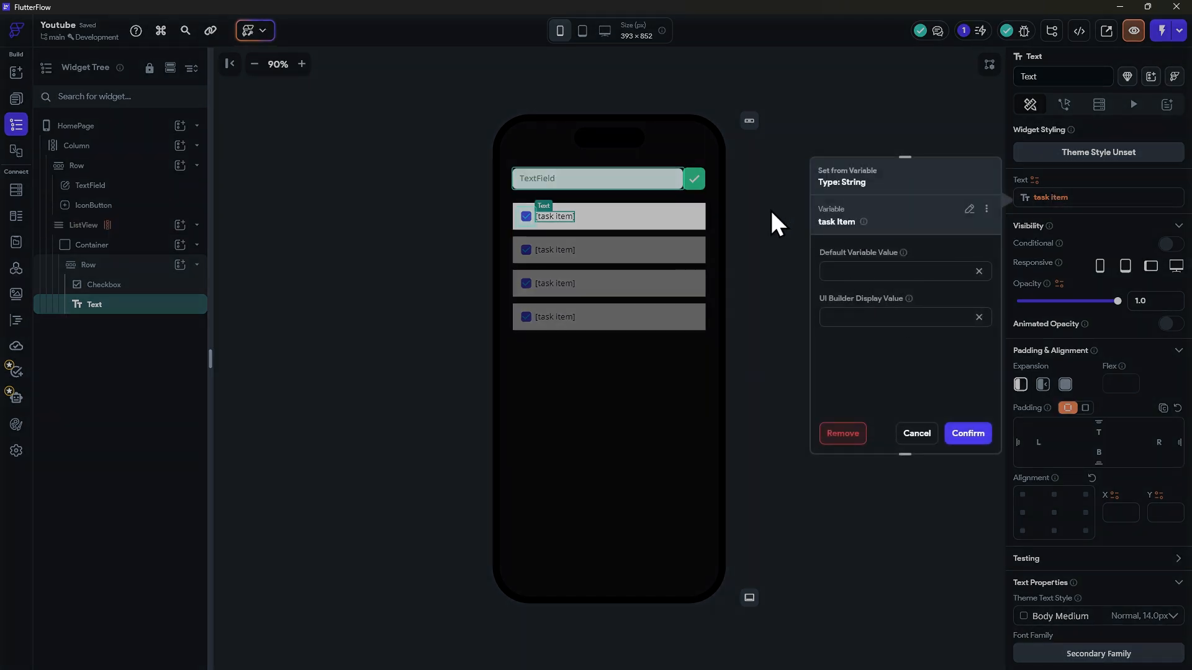
pyautogui.click(969, 210)
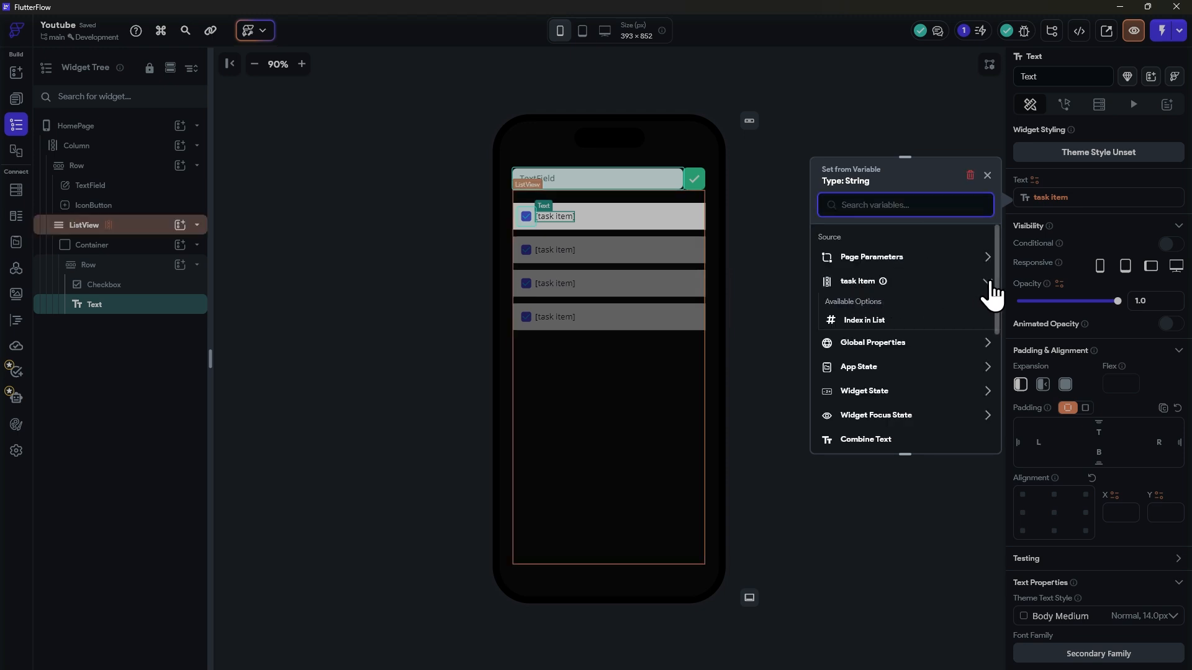
pyautogui.click(986, 282)
pyautogui.click(859, 282)
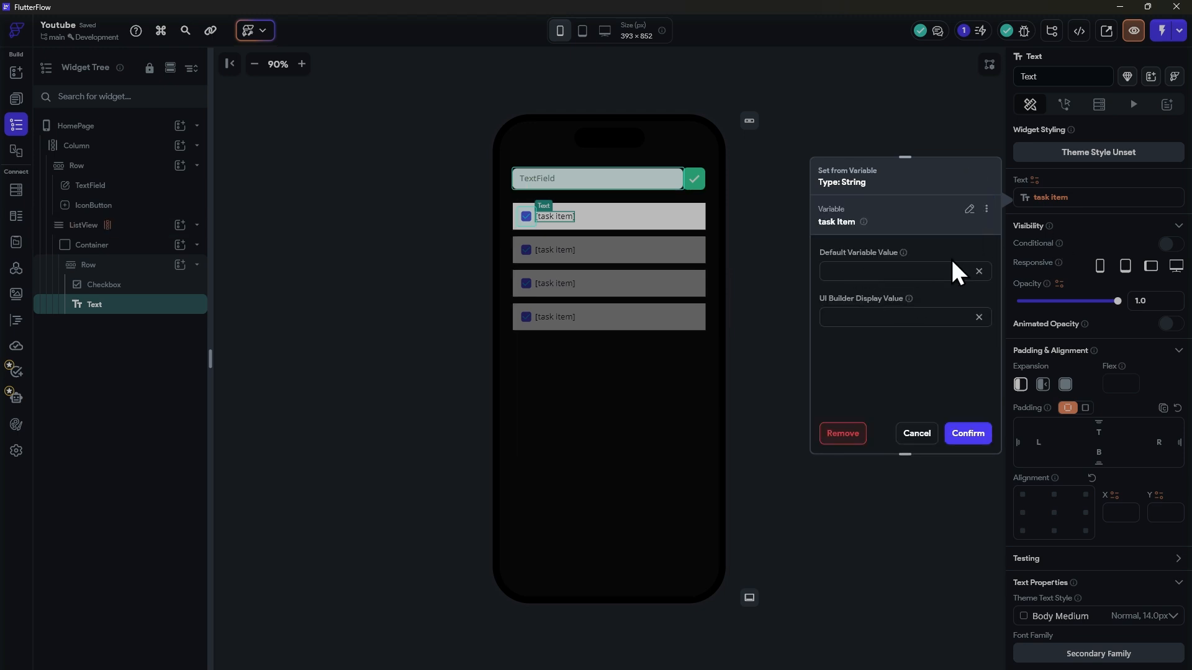
# Change the Text widget's variable source to Combine Text, with task Item as Text 1, a dash as Text 2, and a third text entry
pyautogui.click(970, 210)
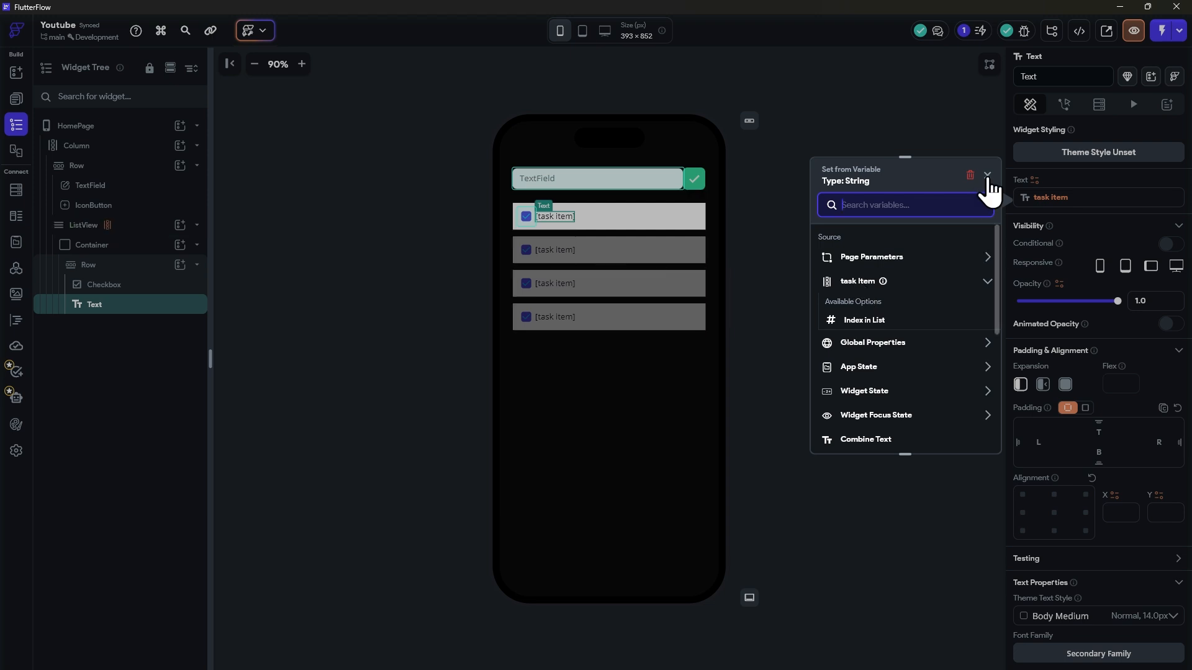
pyautogui.click(988, 176)
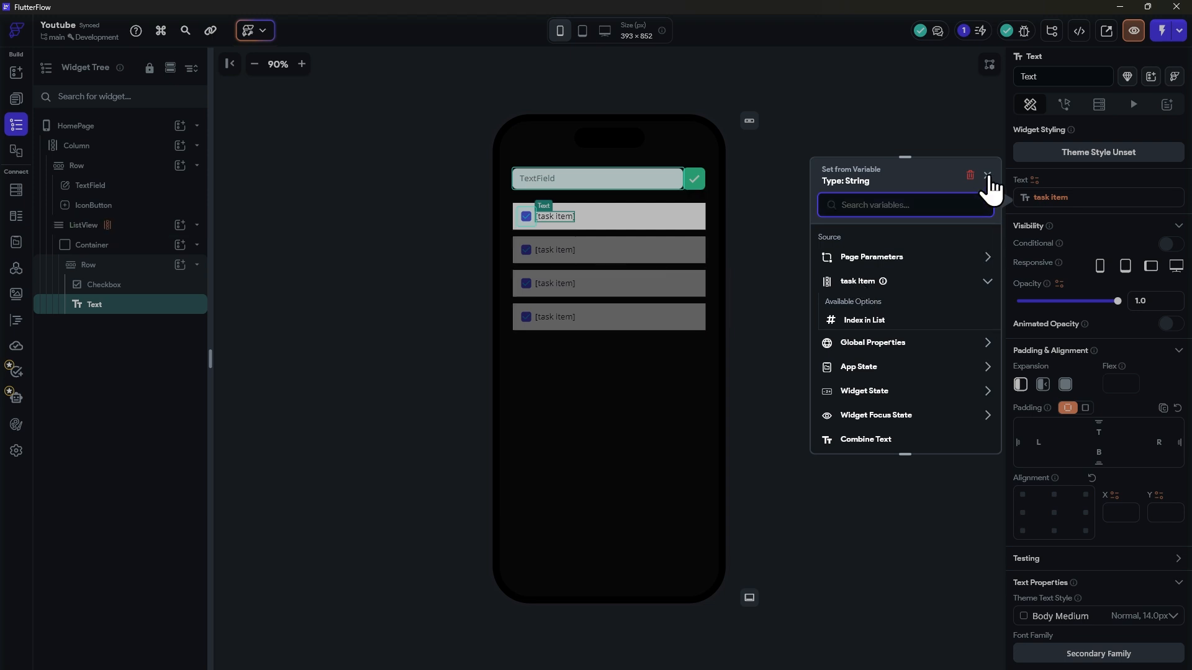
pyautogui.click(962, 214)
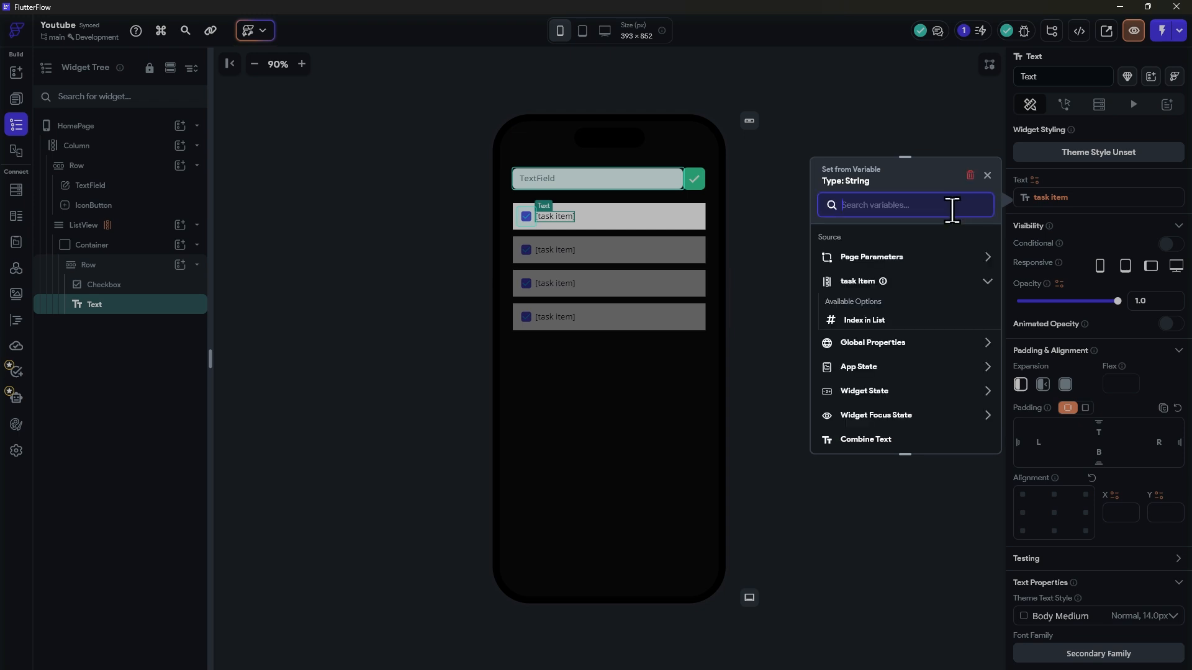
pyautogui.scroll(-1, 904, 340)
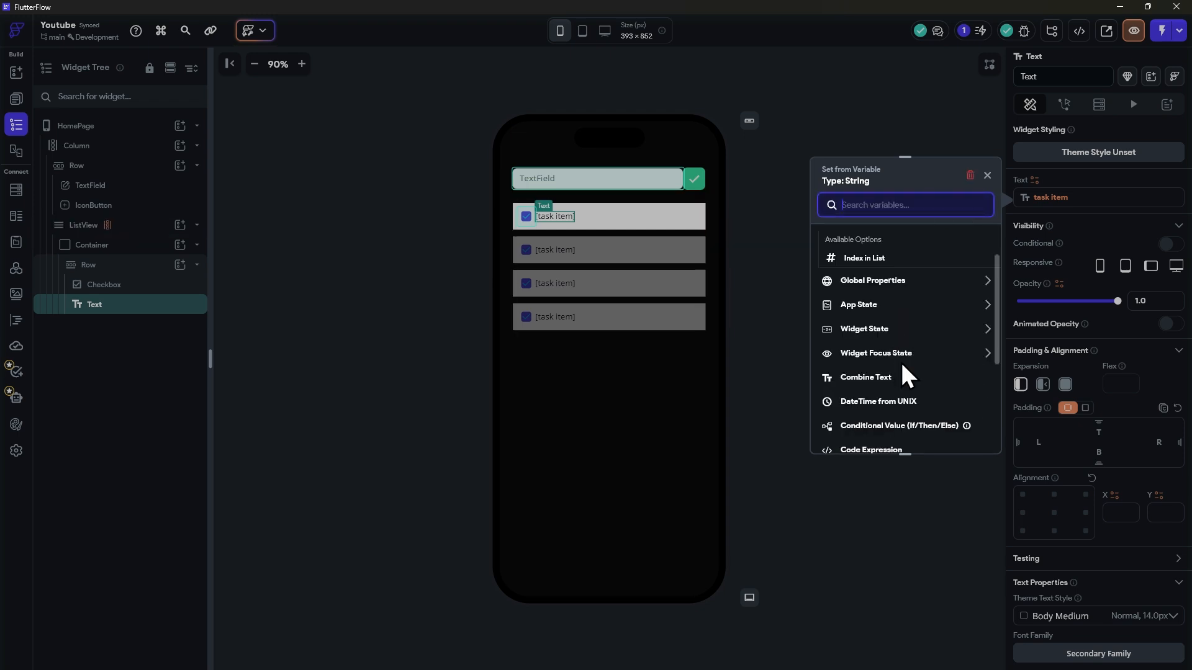
pyautogui.click(864, 378)
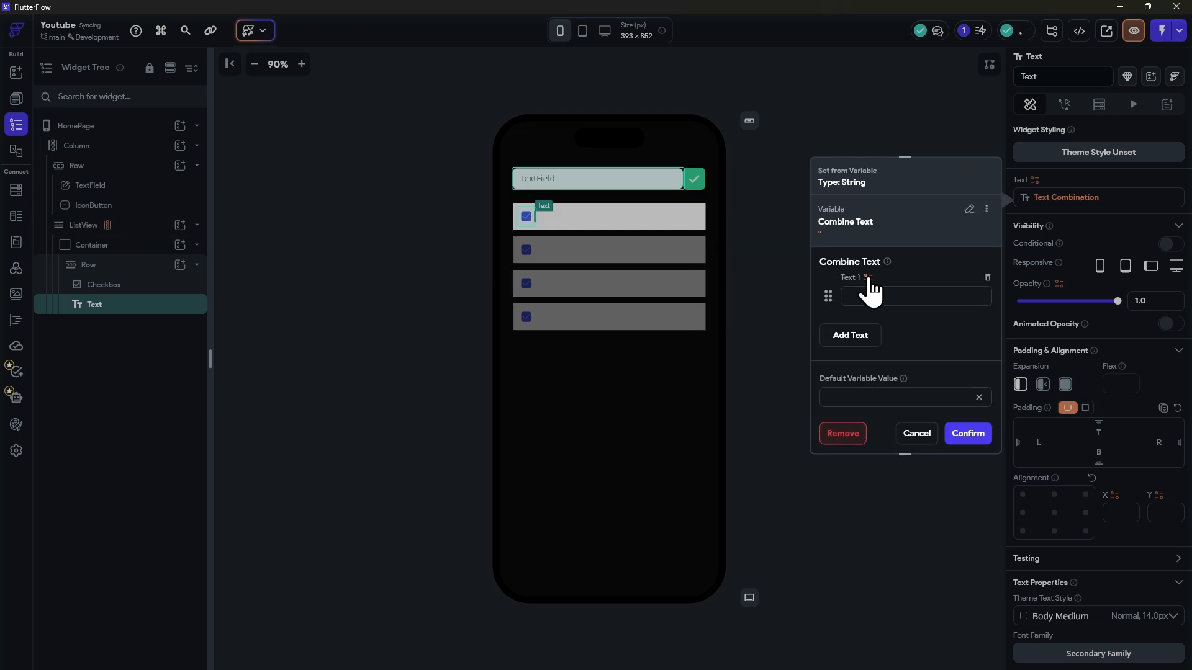
pyautogui.click(868, 278)
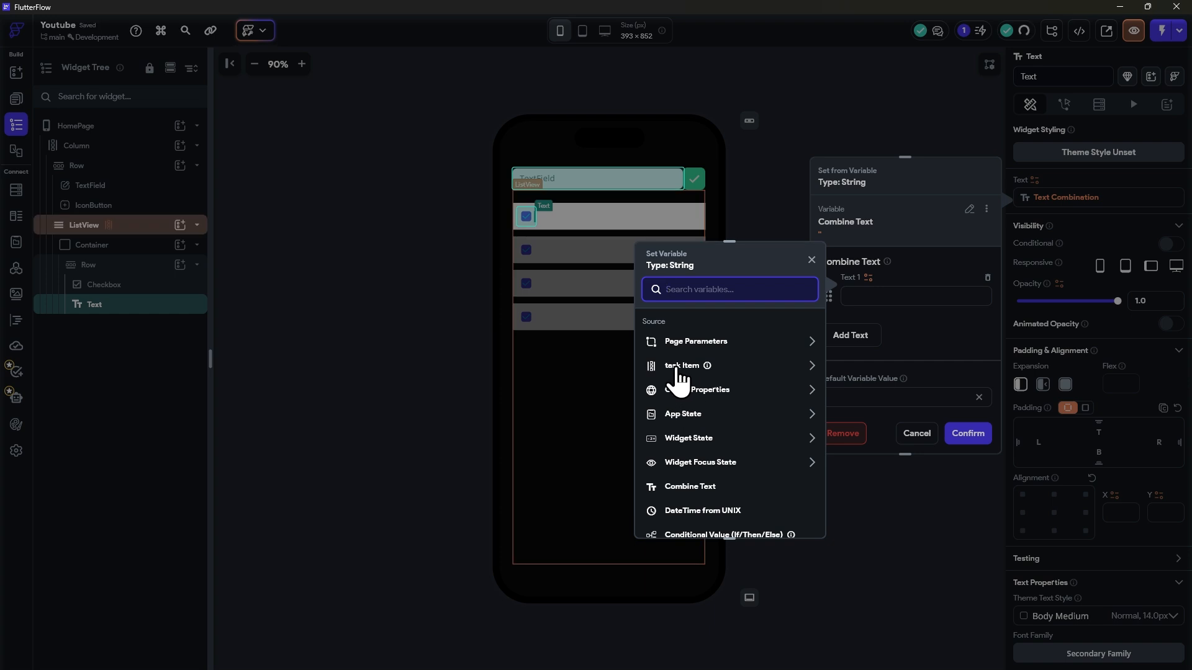
pyautogui.click(680, 366)
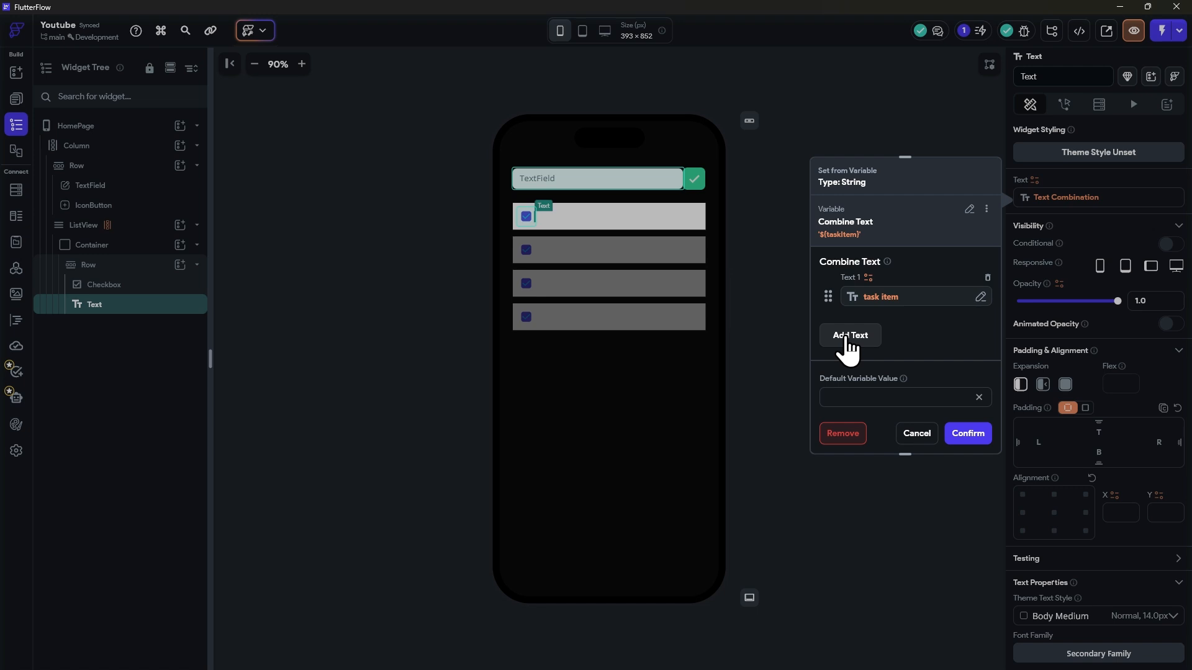
pyautogui.click(849, 336)
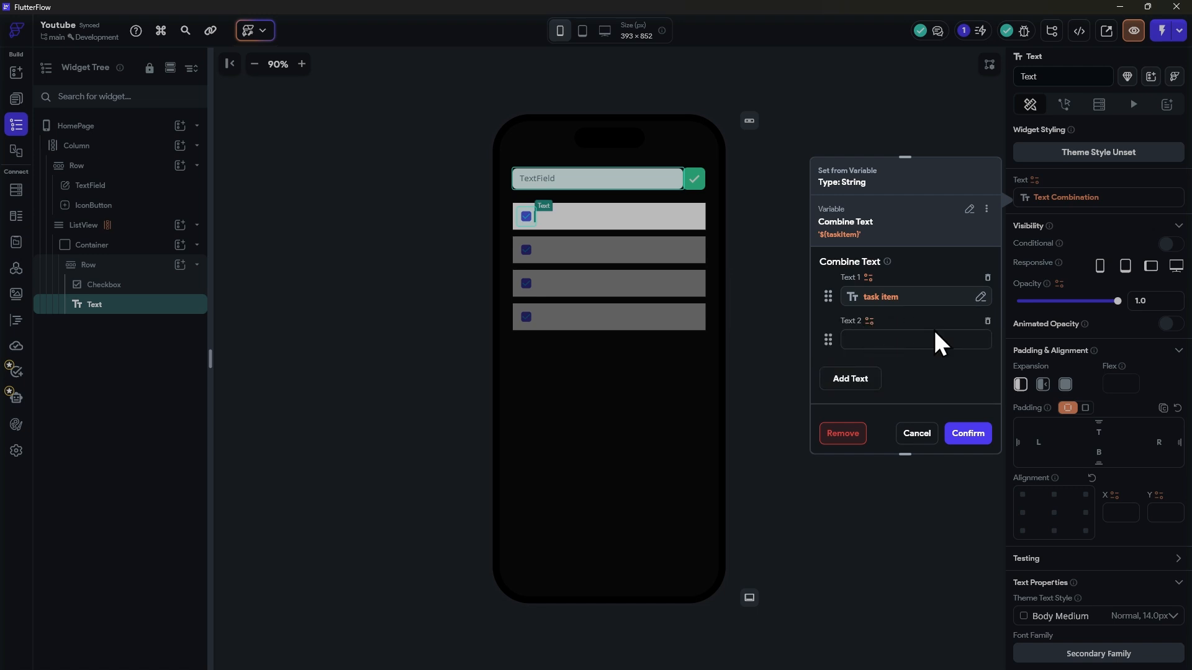
pyautogui.click(850, 378)
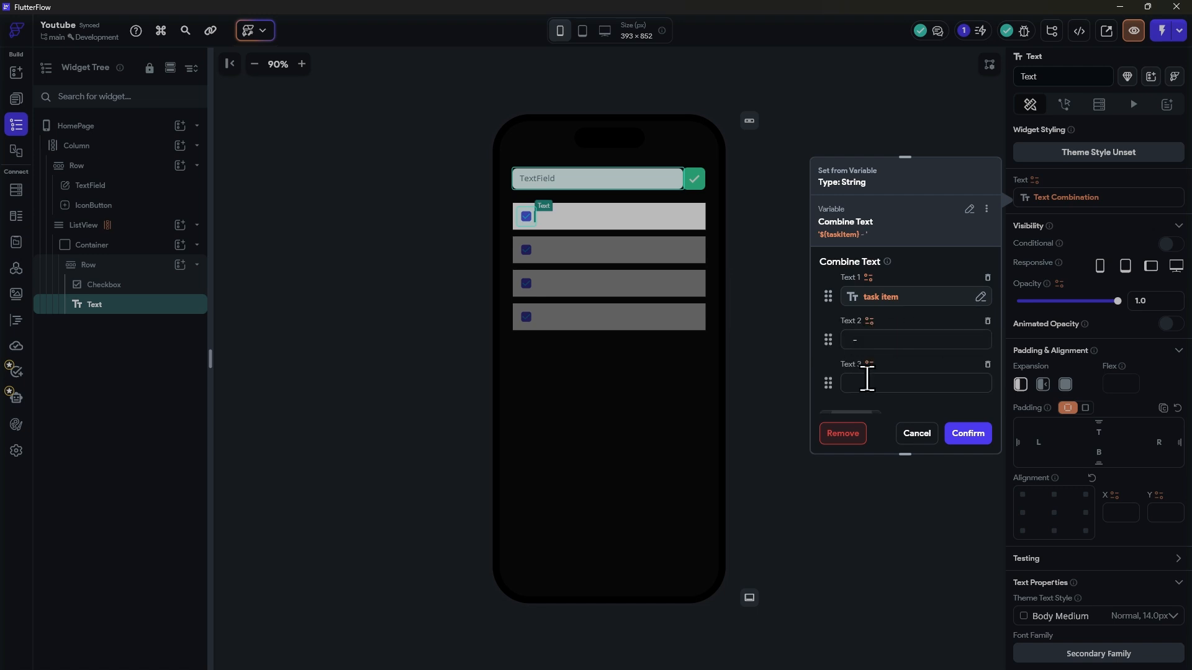
# Set Text 3 of the combination to task Item's Index in List and confirm the combined text
pyautogui.click(869, 365)
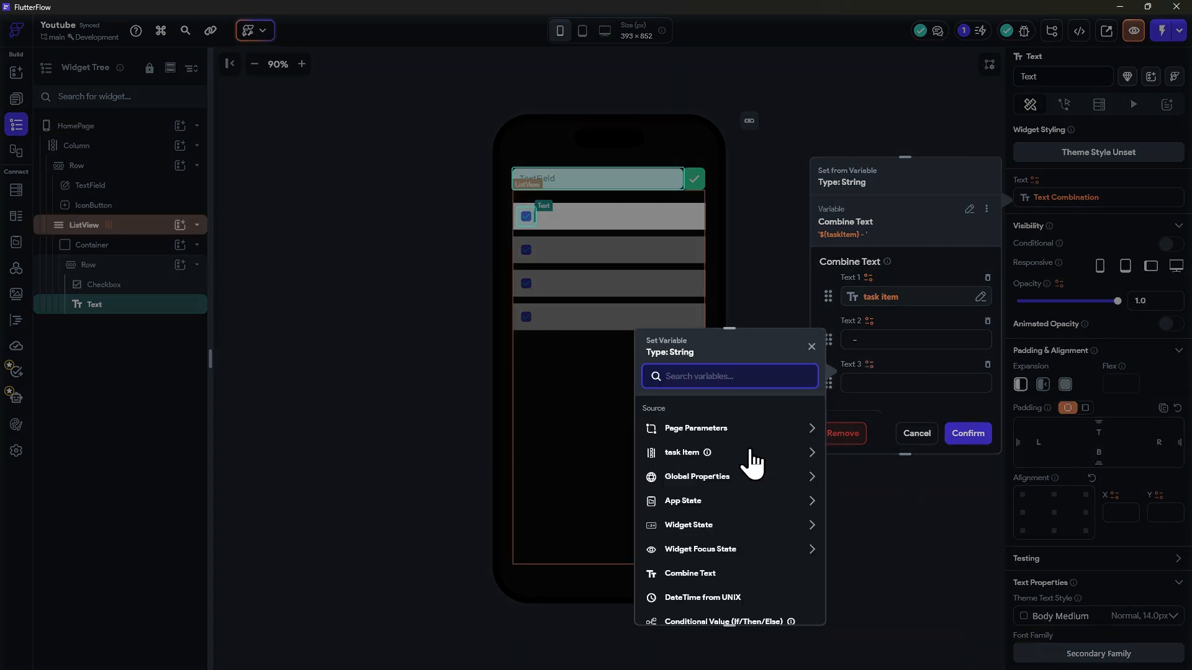
pyautogui.click(809, 452)
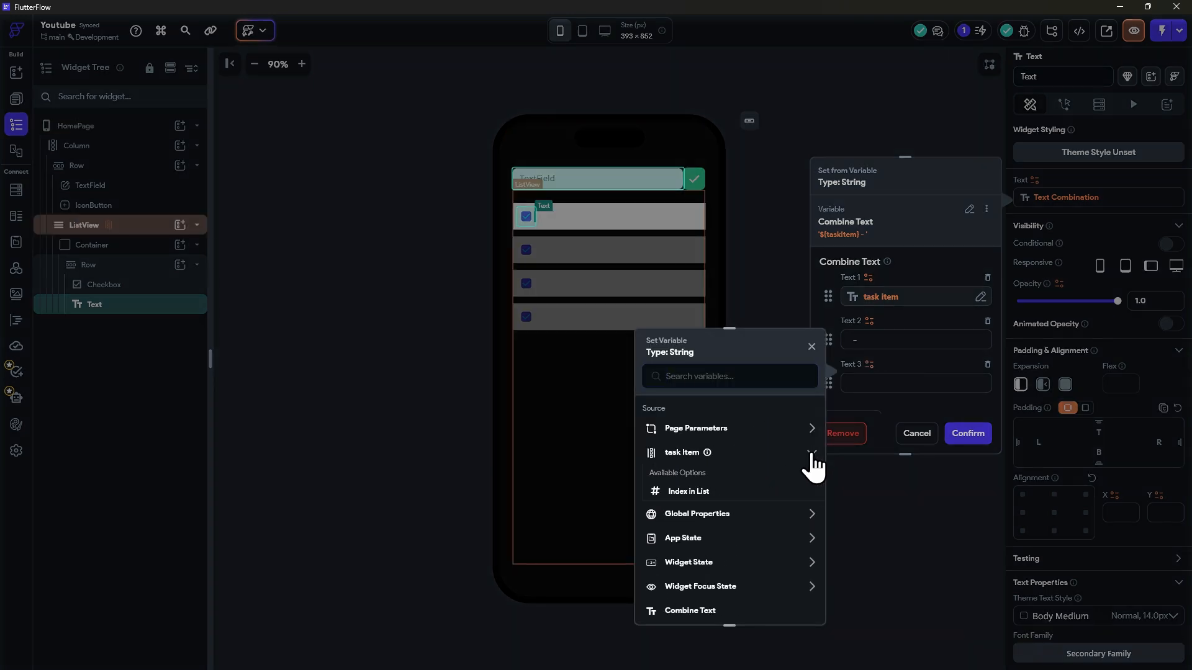
pyautogui.click(683, 494)
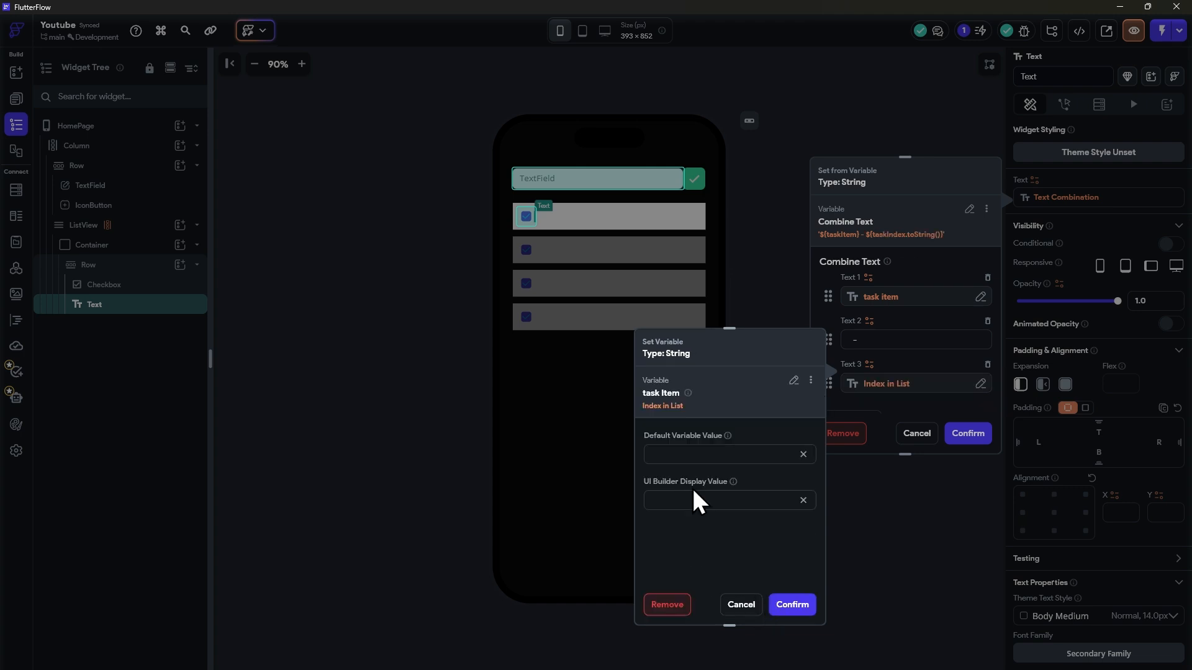
pyautogui.click(794, 605)
pyautogui.scroll(-1, 925, 359)
pyautogui.scroll(1, 913, 335)
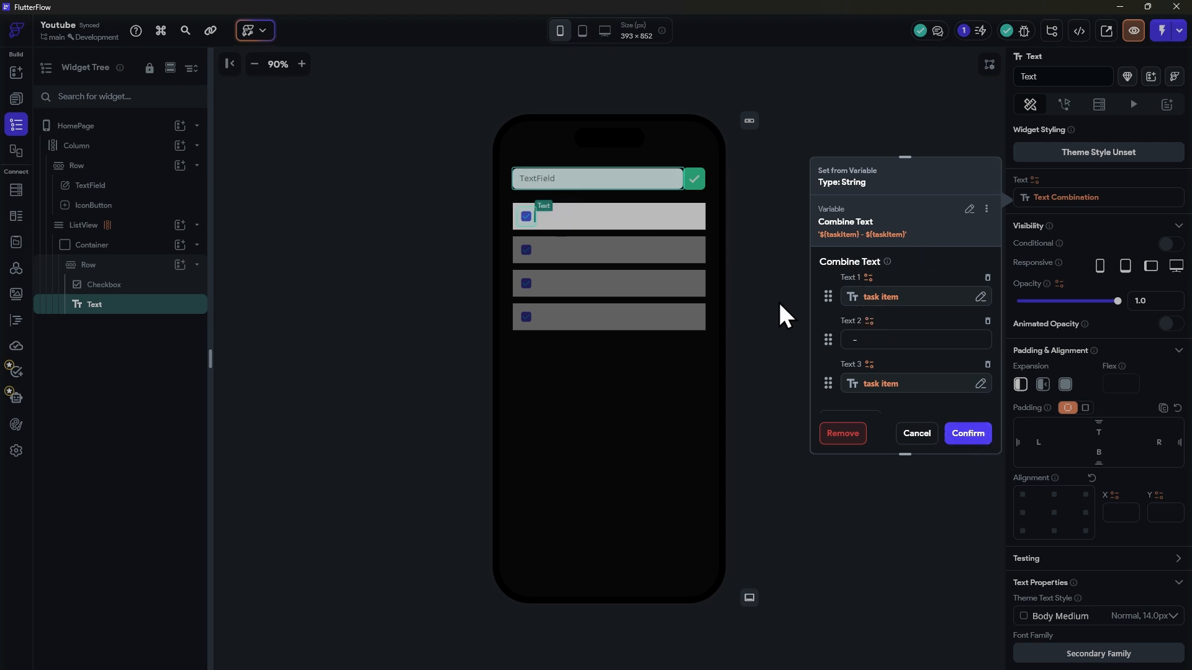
pyautogui.click(966, 441)
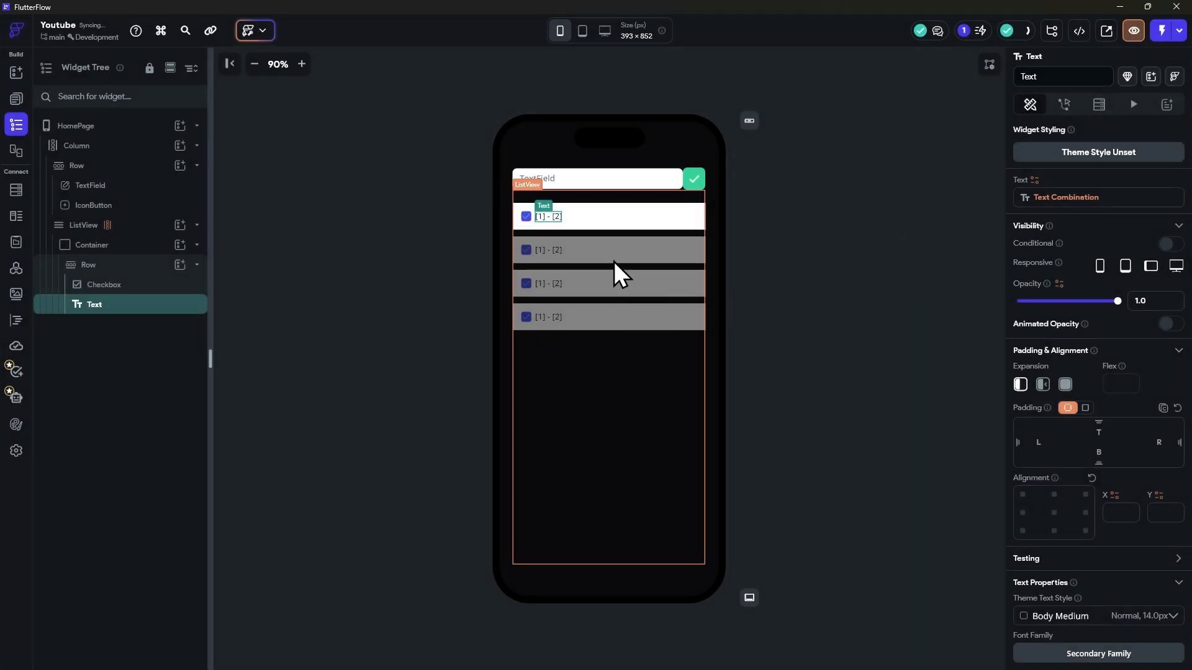
# Open the Action Flow Editor for the IconButton and add an action under an On Tap trigger
pyautogui.click(426, 236)
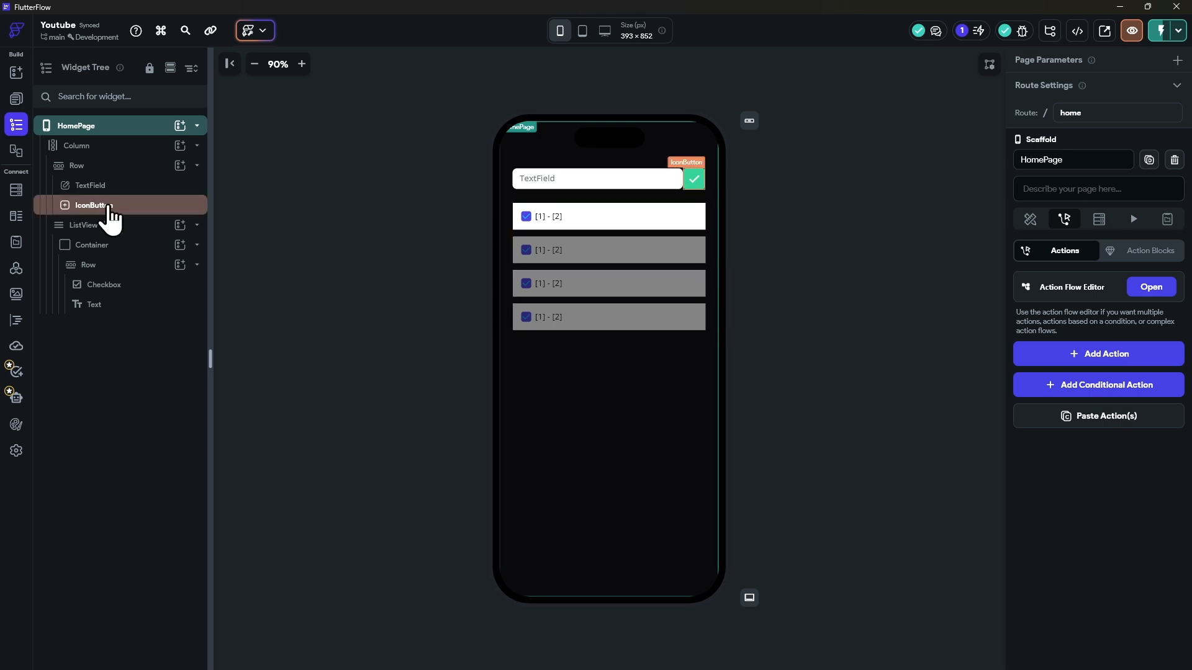
pyautogui.click(99, 207)
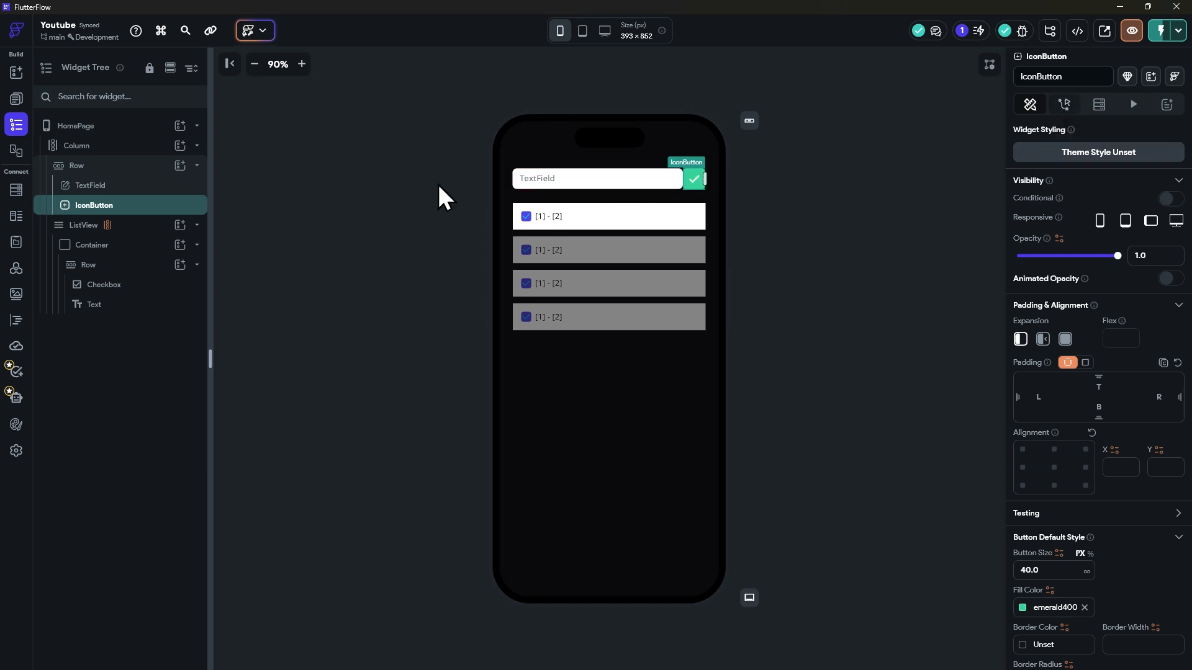
pyautogui.click(1064, 105)
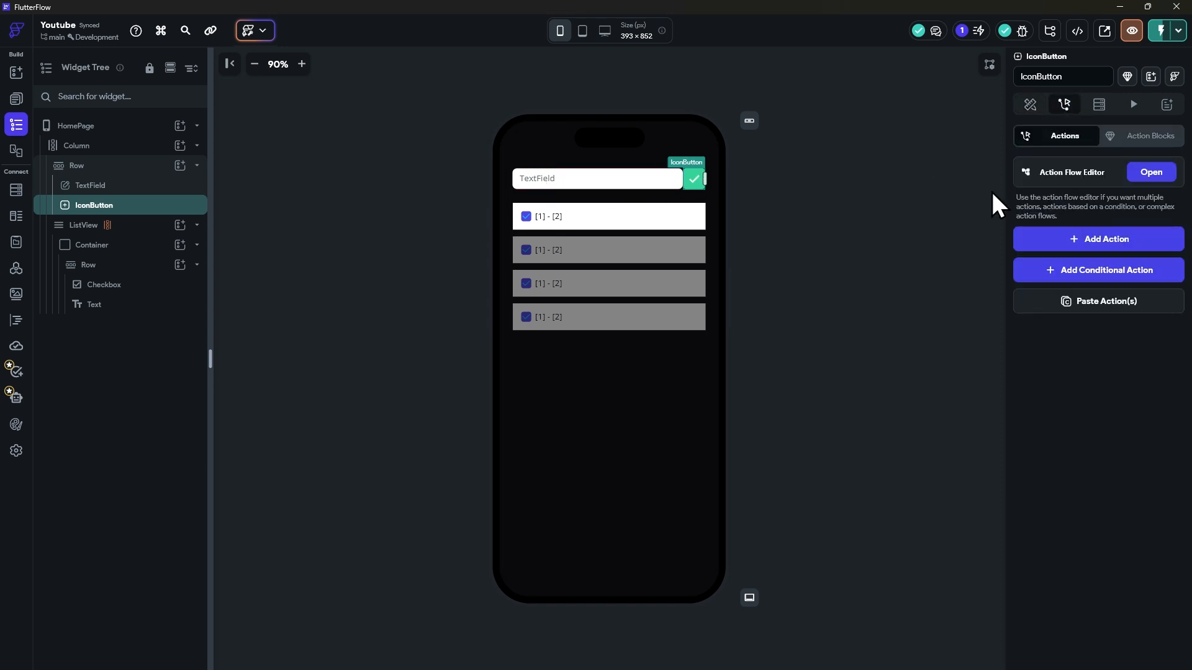
pyautogui.click(1133, 177)
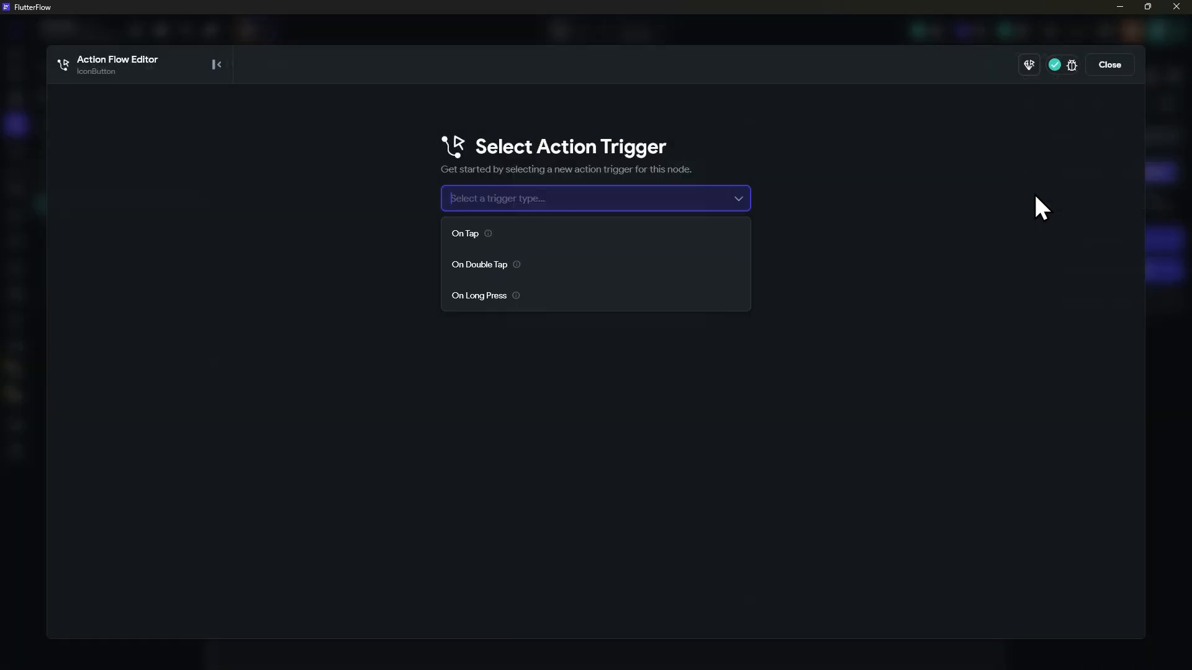
pyautogui.click(550, 241)
pyautogui.click(717, 407)
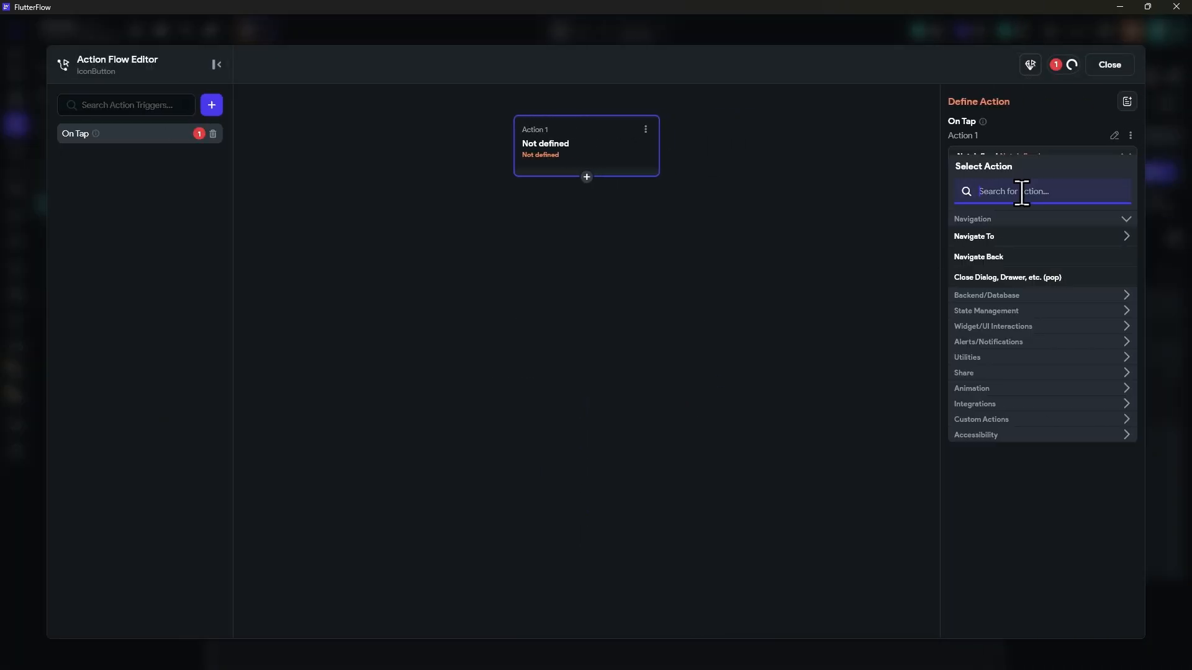
# Set the On Tap action to Update App State and add the tasks list as its field
pyautogui.write('upda')
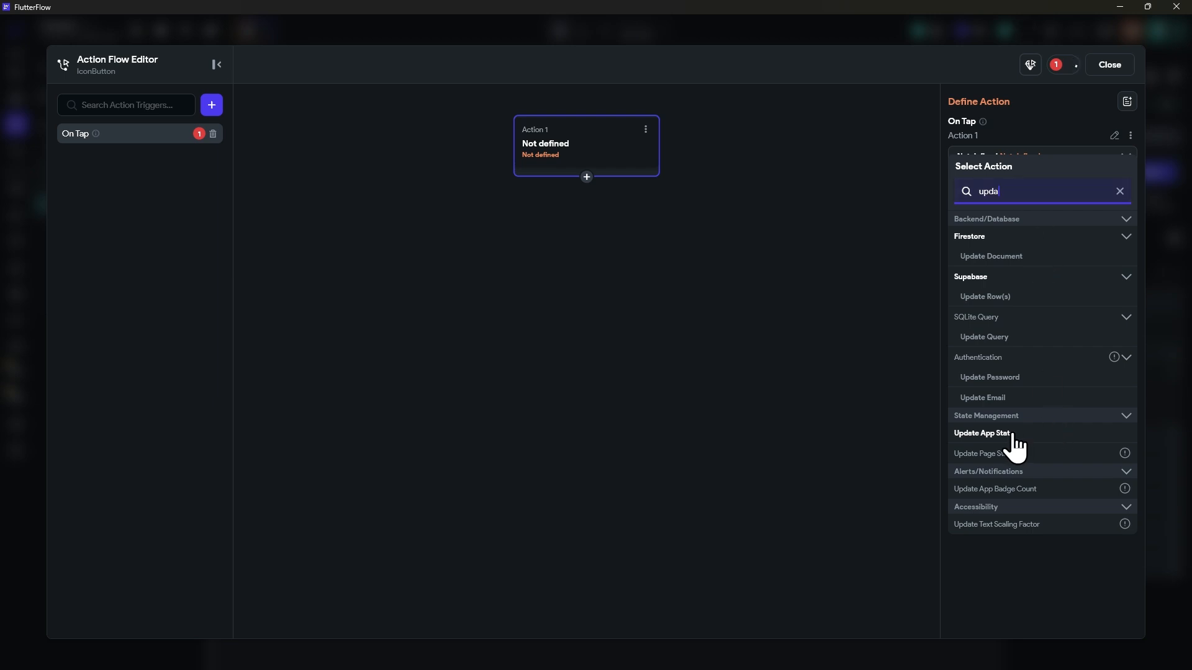
pyautogui.click(1013, 435)
pyautogui.click(1028, 208)
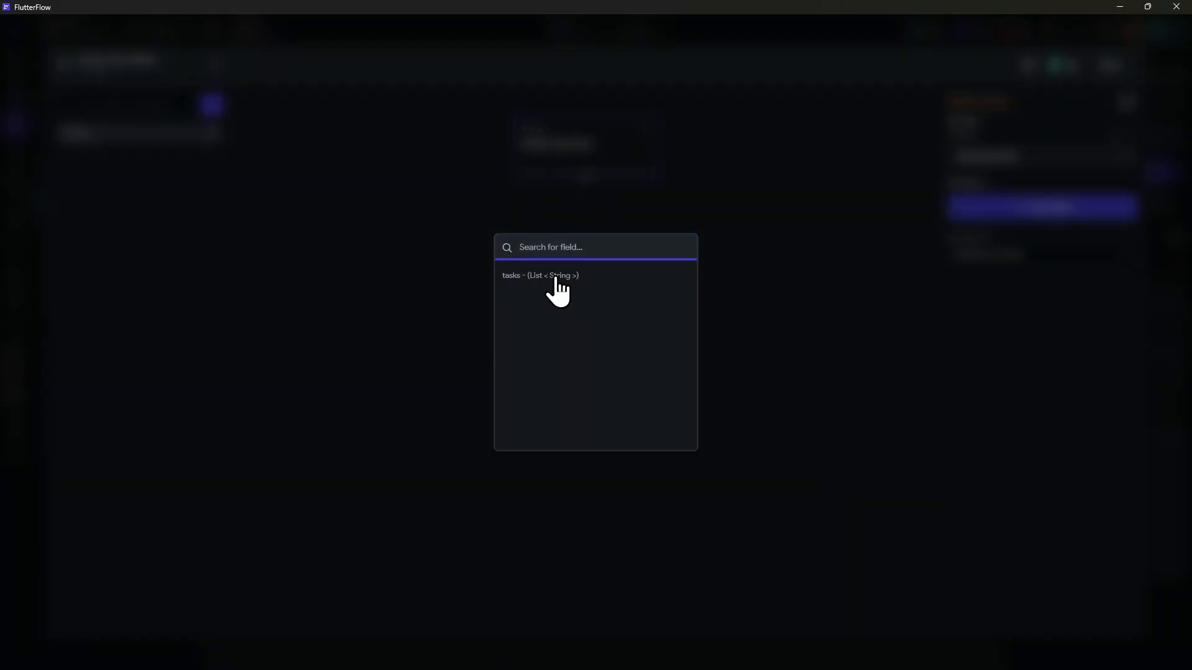
pyautogui.click(558, 279)
# Set the tasks field's update type to Add to List, with the TextField widget state as the value to add
pyautogui.click(997, 267)
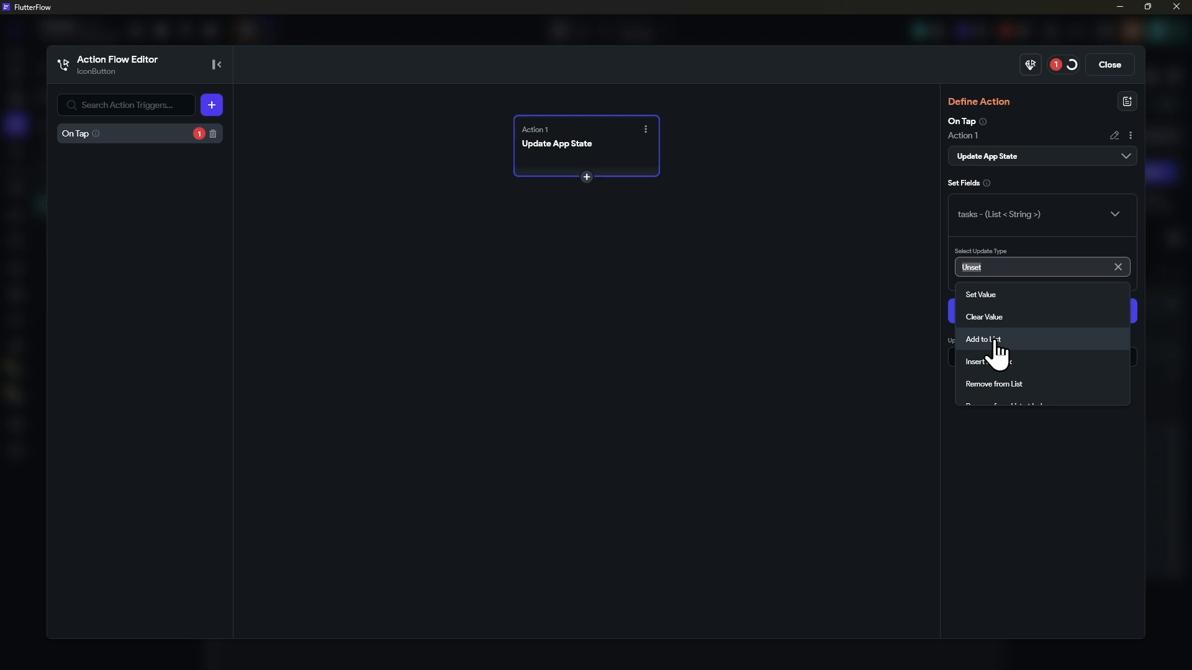
pyautogui.click(997, 341)
pyautogui.click(1006, 288)
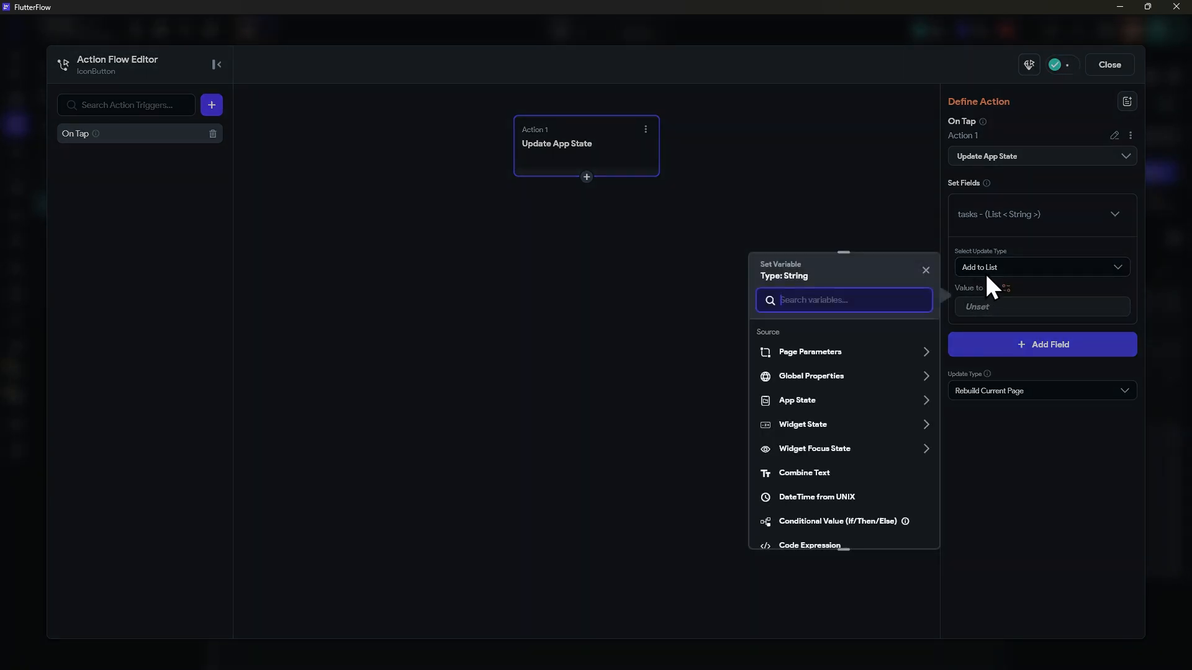
pyautogui.click(816, 424)
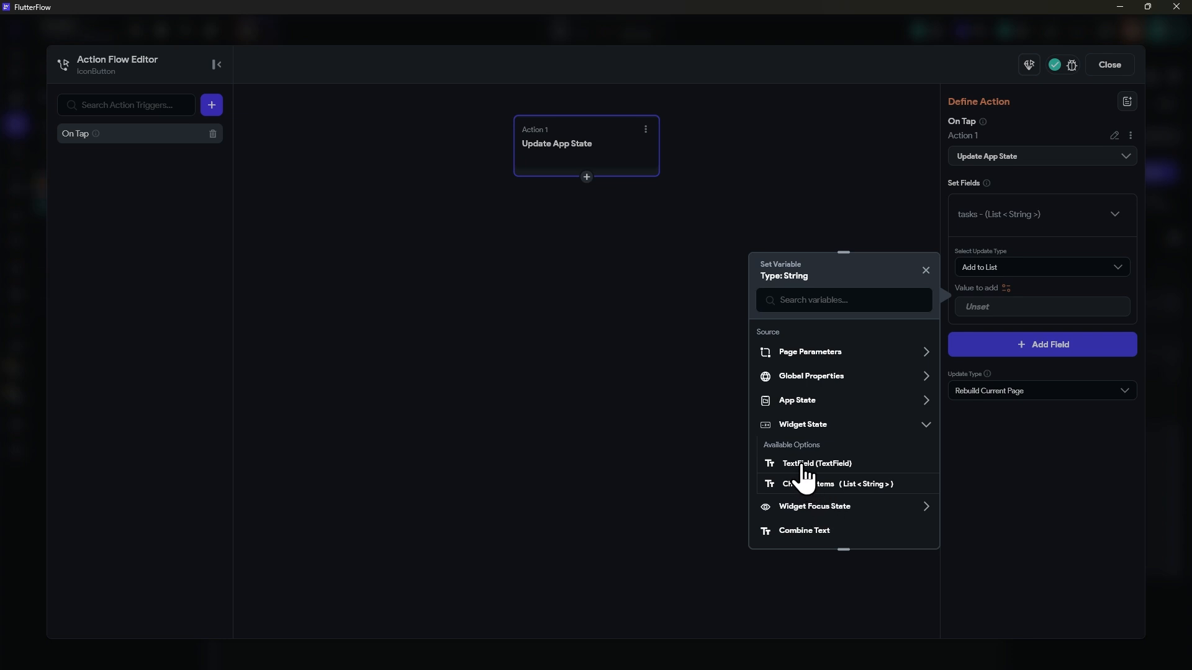
pyautogui.click(823, 465)
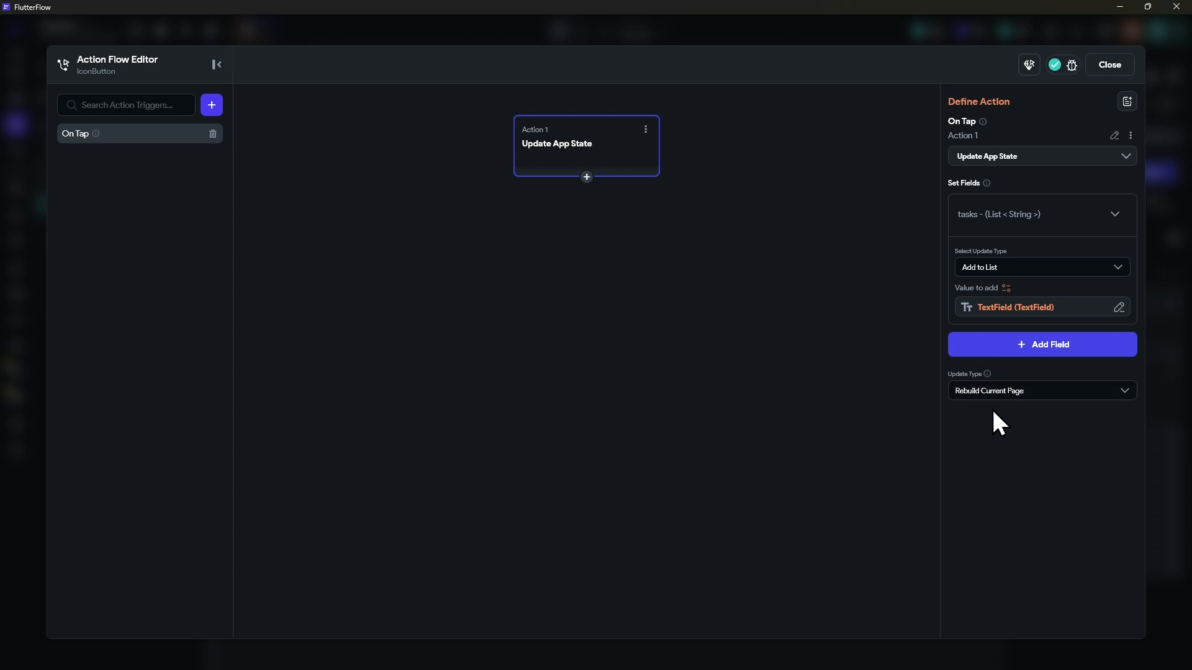
# Consult the Excalidraw diagram, keep the action's Update Type at Rebuild Current Page, and close the Action Flow Editor
pyautogui.click(1003, 391)
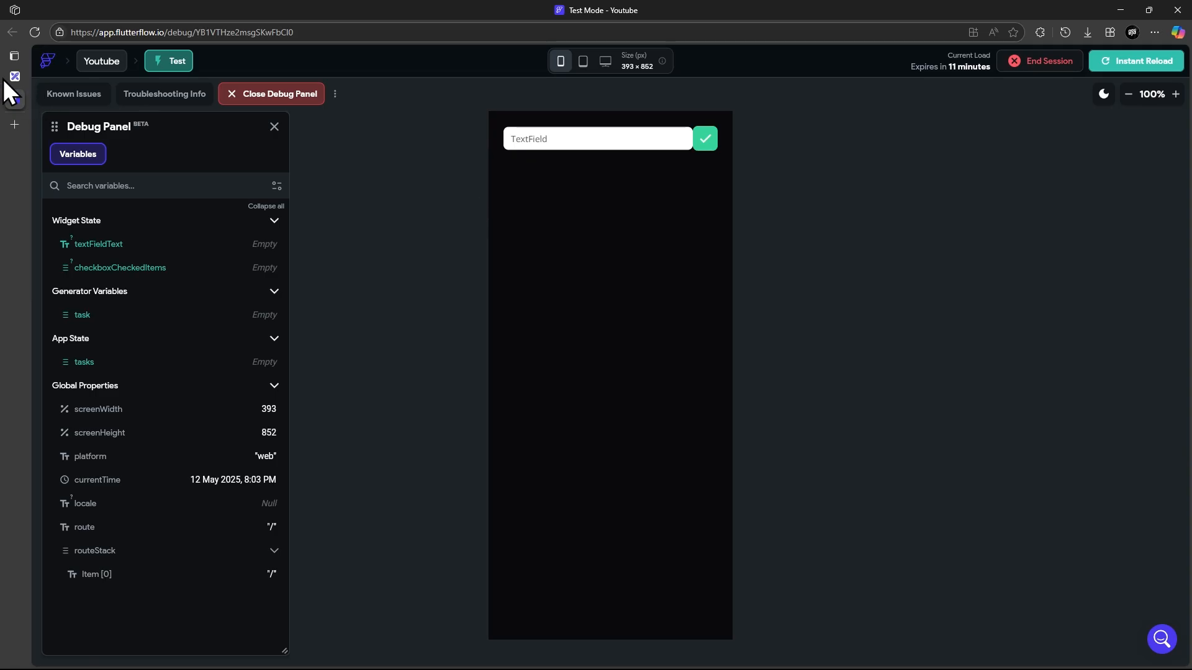
pyautogui.click(5, 77)
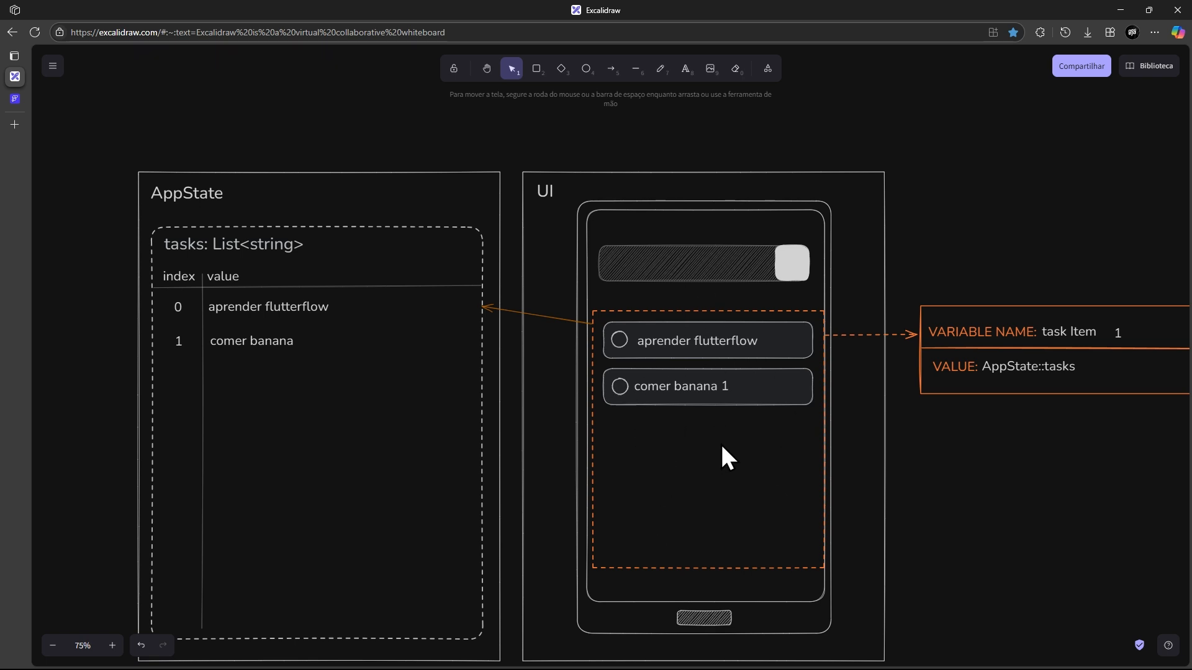
pyautogui.hotkey('ctrl', 'Tab')
pyautogui.press('super')
pyautogui.click(716, 659)
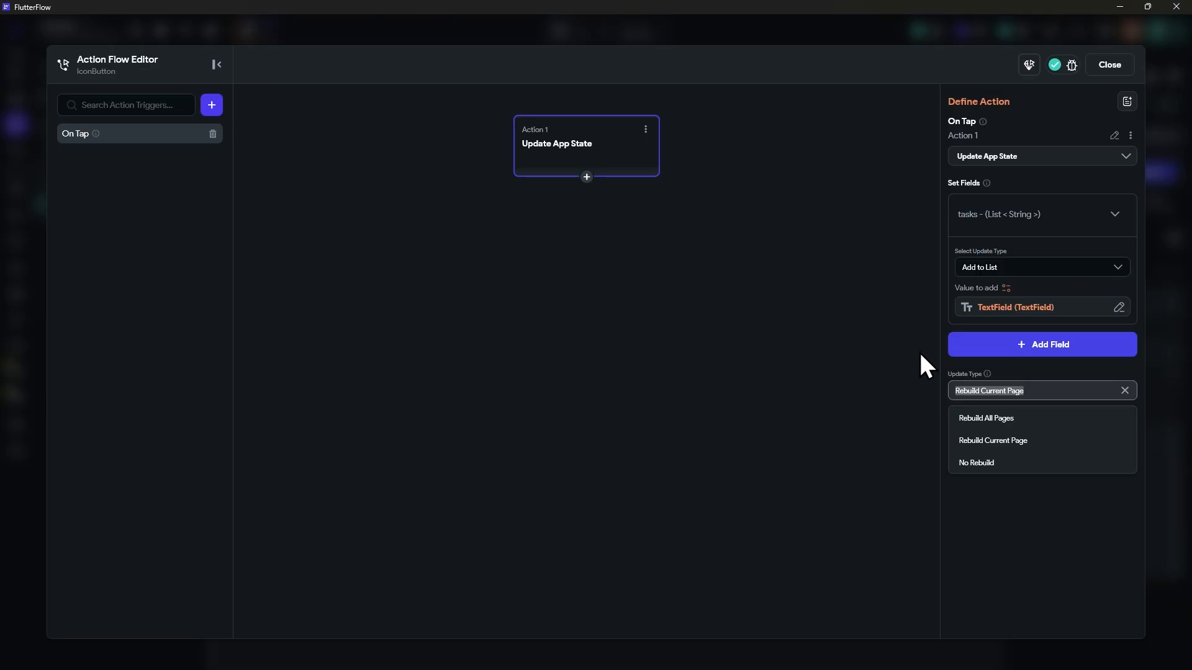
pyautogui.click(981, 442)
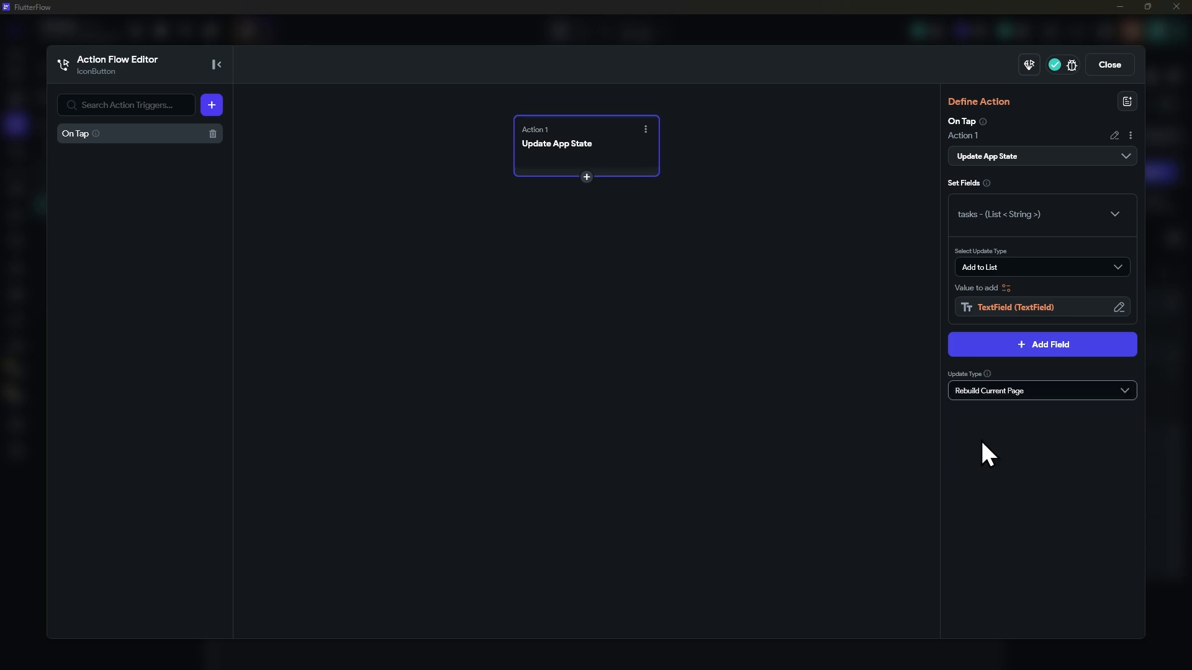
pyautogui.hotkey('alt', 'Tab')
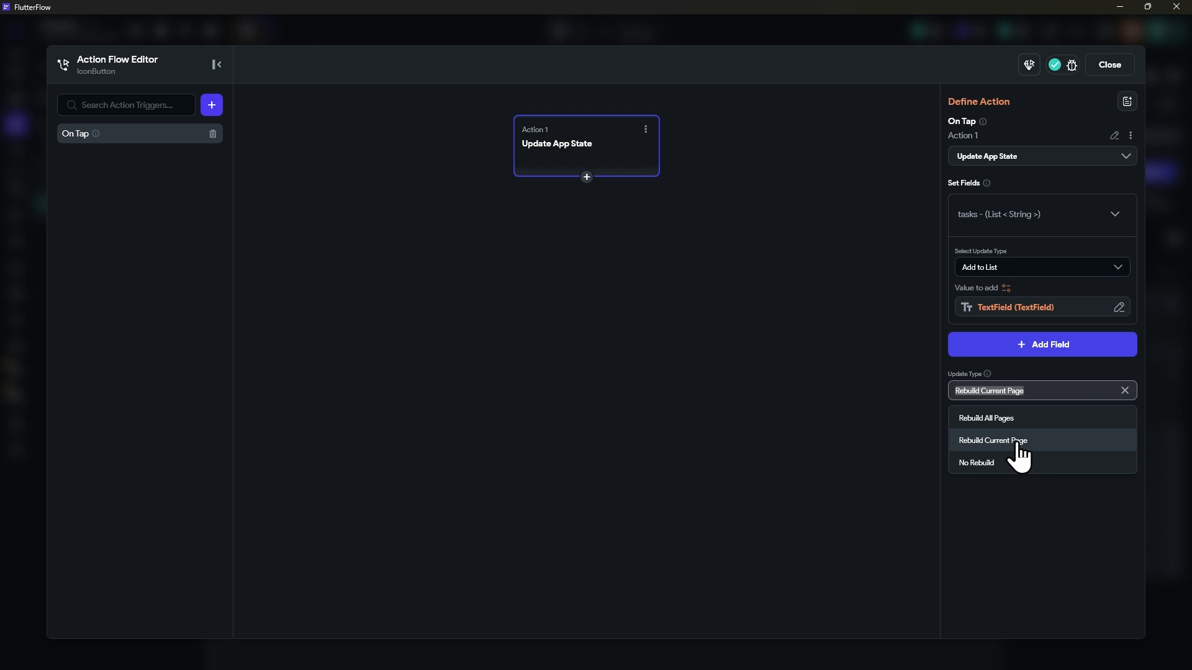
pyautogui.click(990, 371)
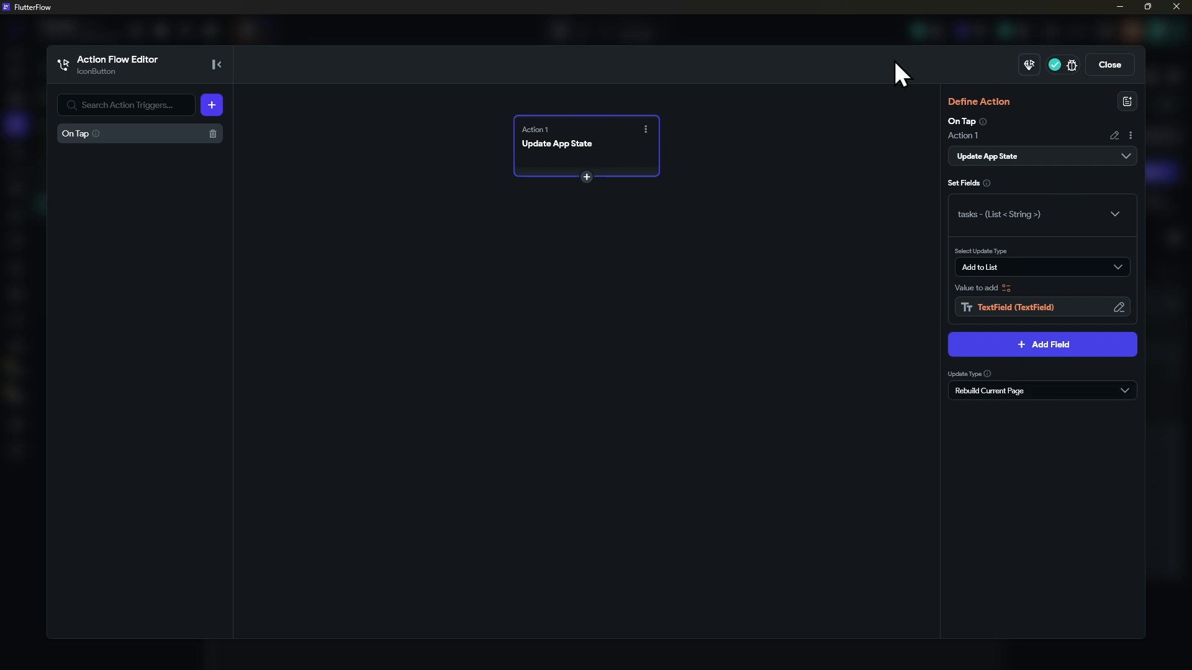
pyautogui.click(1103, 73)
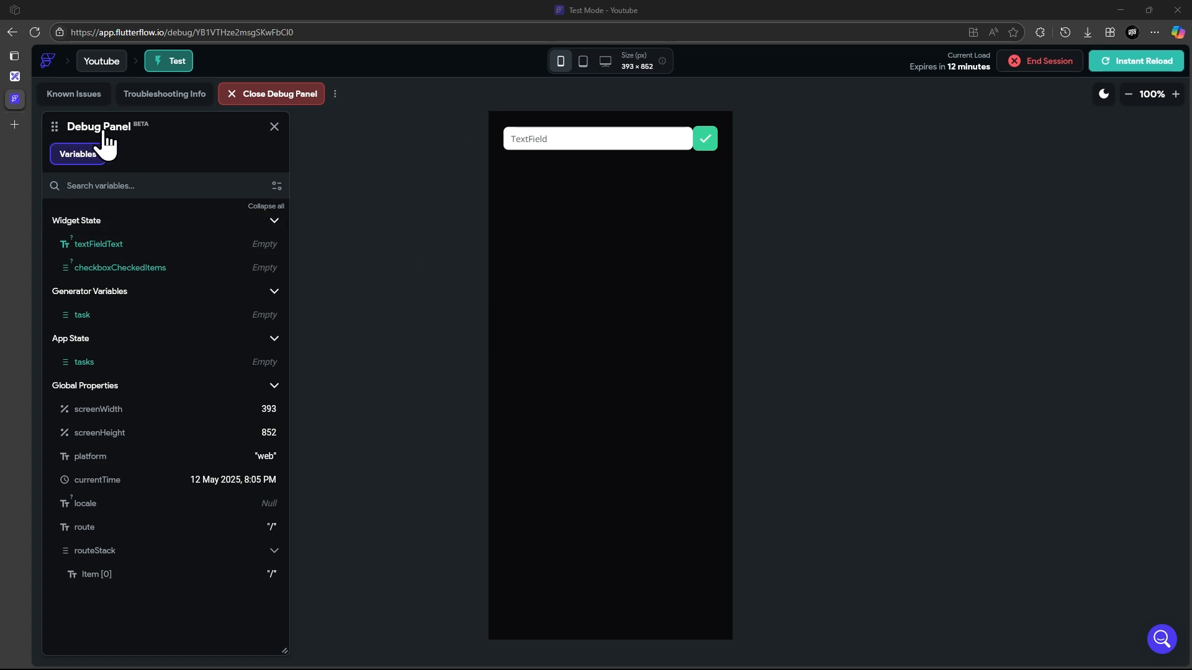
# Review the Excalidraw diagram, and submit "aprender flutterflow" as a task in the browser's Test Mode session
pyautogui.click(16, 84)
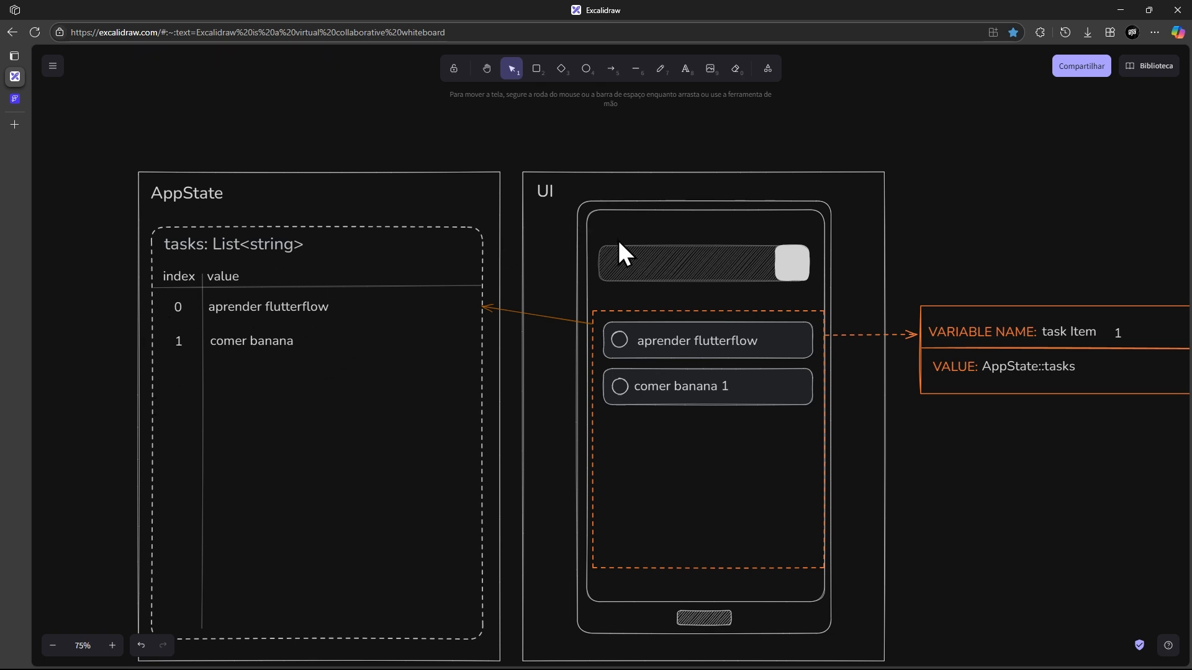
pyautogui.click(25, 99)
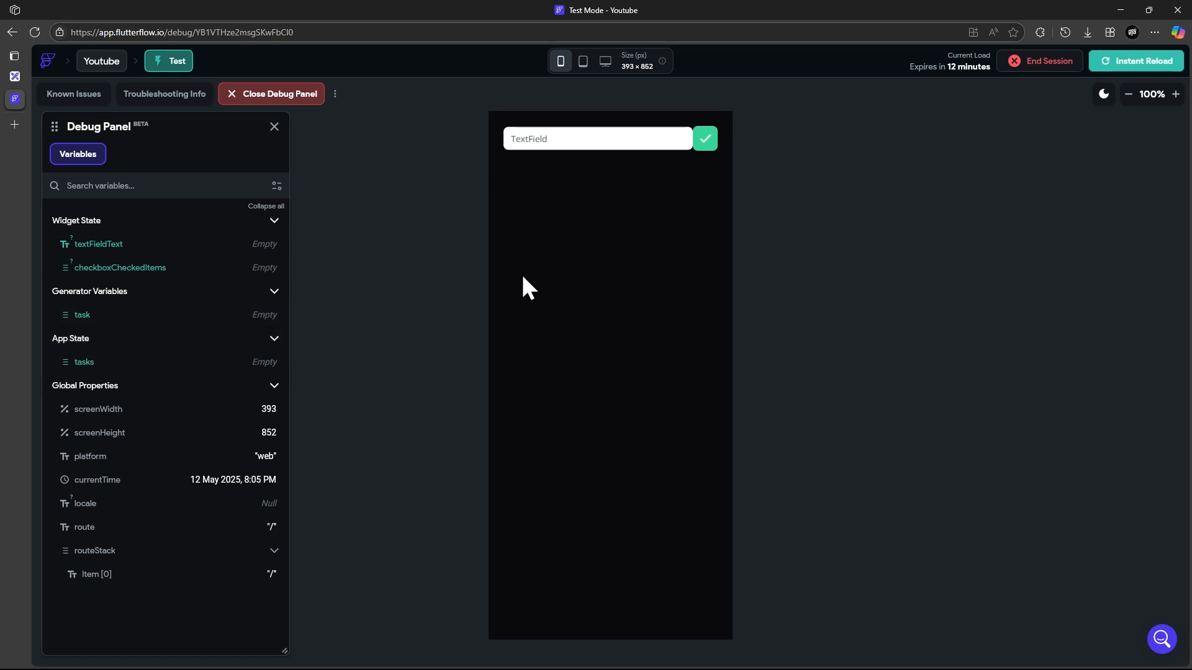
pyautogui.click(546, 147)
pyautogui.write('aprender flutterflow')
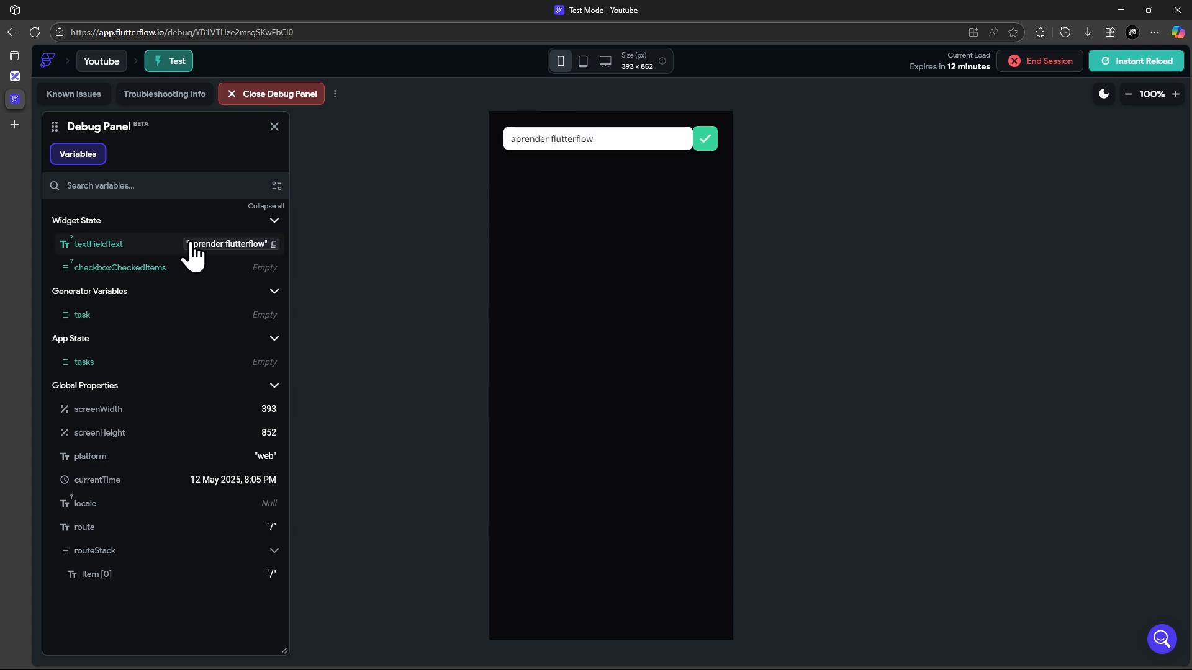
pyautogui.moveTo(521, 138); pyautogui.dragTo(628, 138)
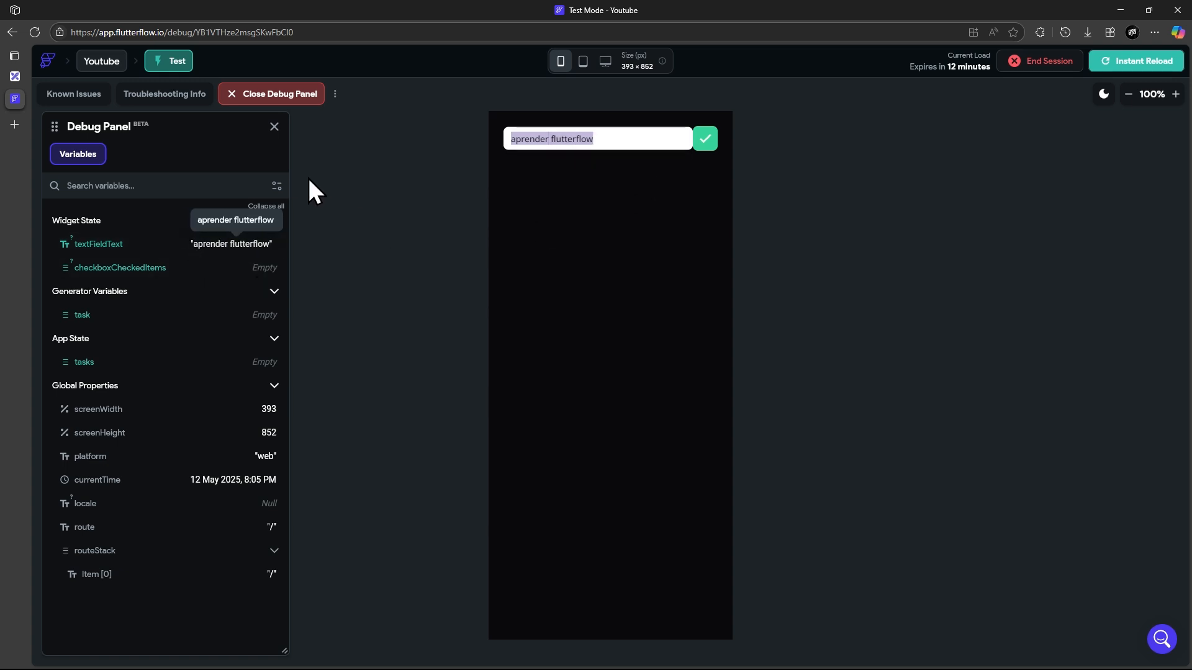
pyautogui.click(706, 146)
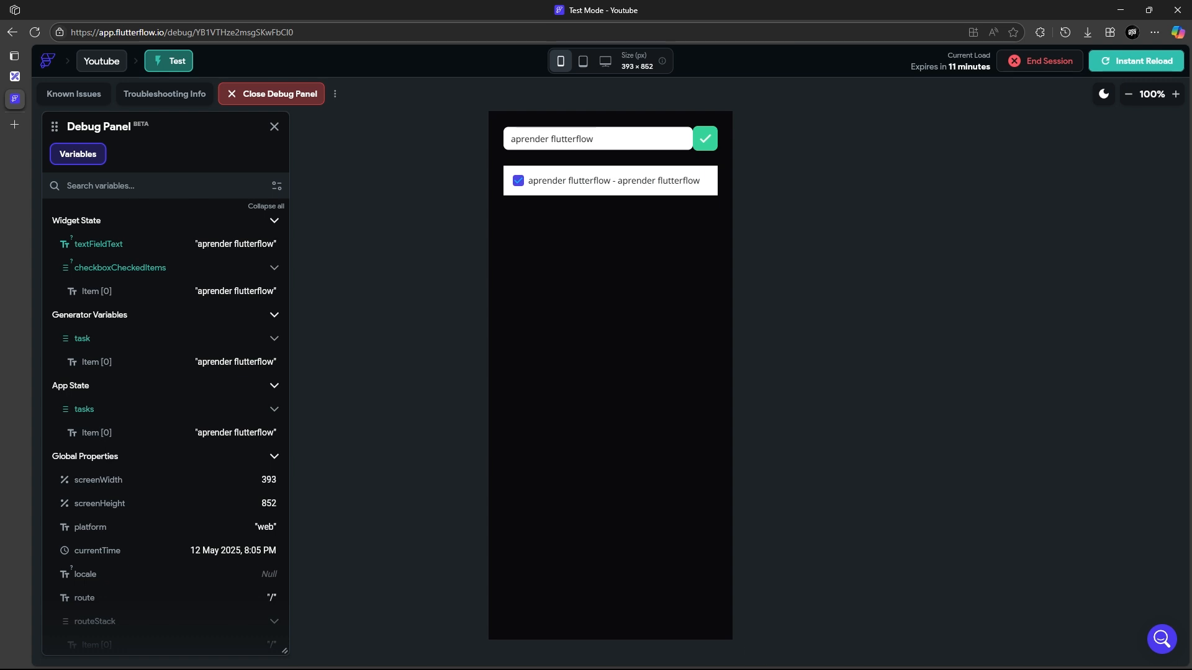
# Return to FlutterFlow and open Text 3 of the list item's Text widget combination for editing
pyautogui.press('super')
pyautogui.click(704, 659)
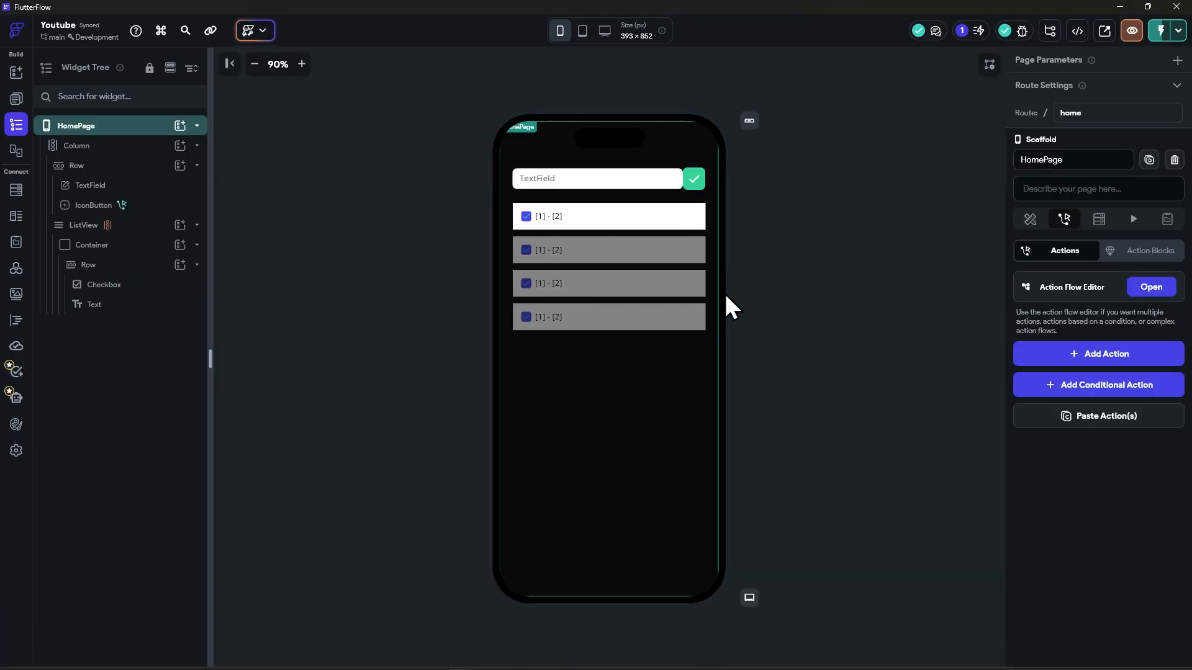
pyautogui.click(558, 214)
pyautogui.click(1086, 200)
pyautogui.click(893, 385)
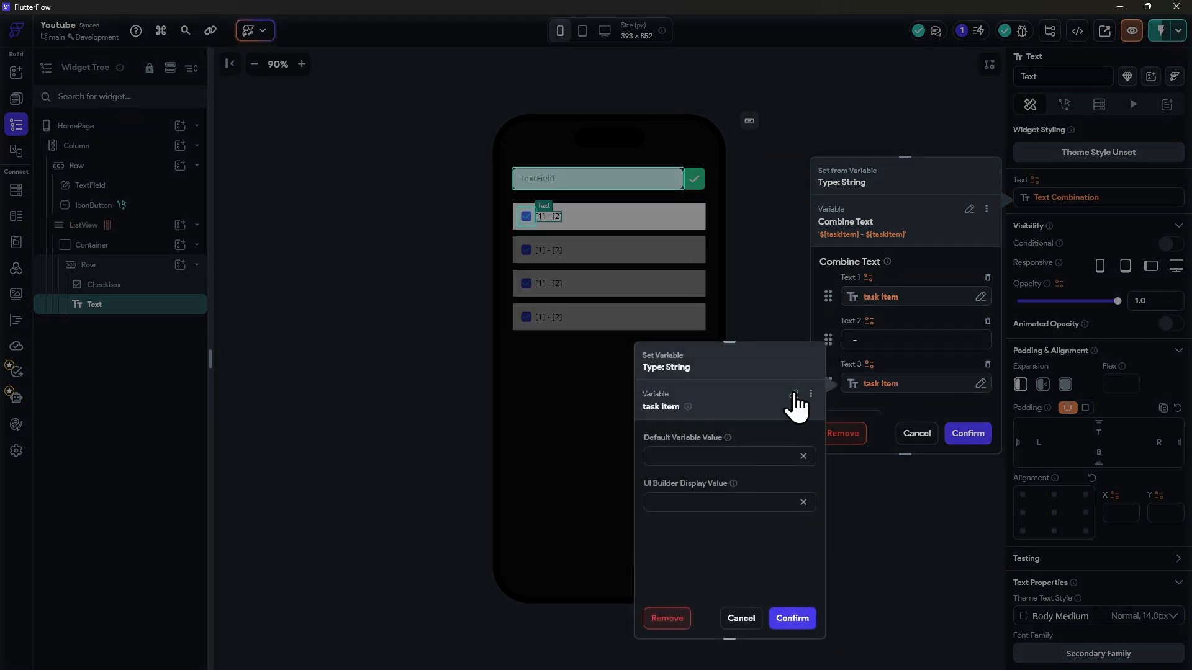
# Try to set Text 3 of the combination to task Item's Index in List
pyautogui.click(794, 394)
pyautogui.click(685, 503)
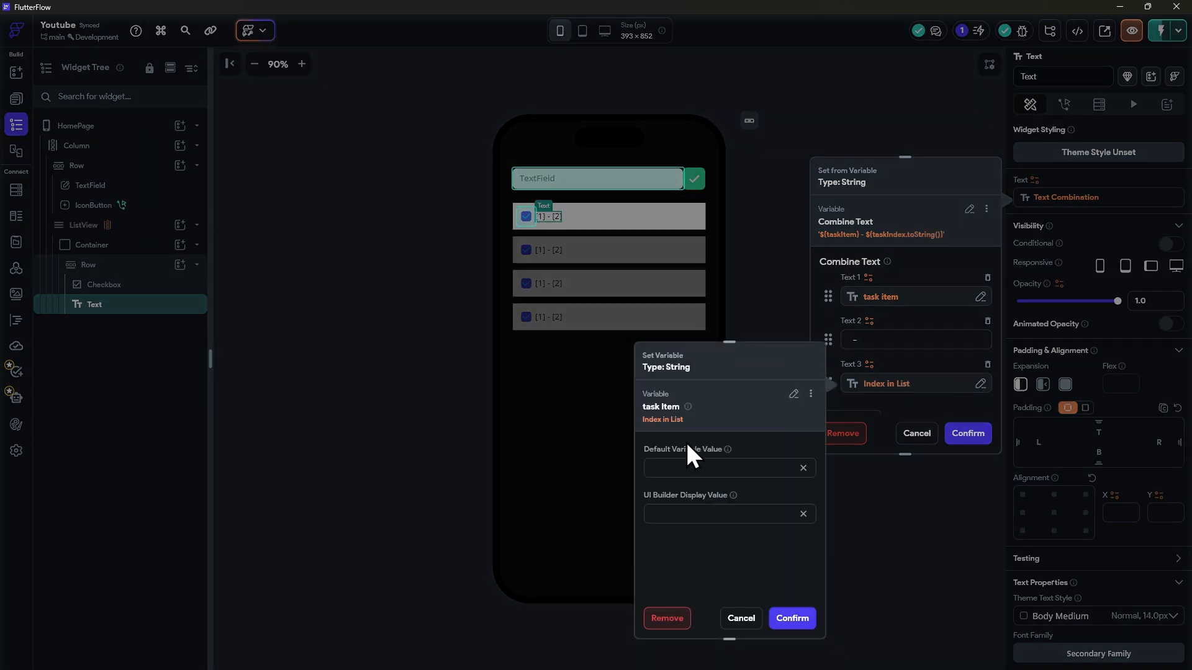
pyautogui.click(792, 619)
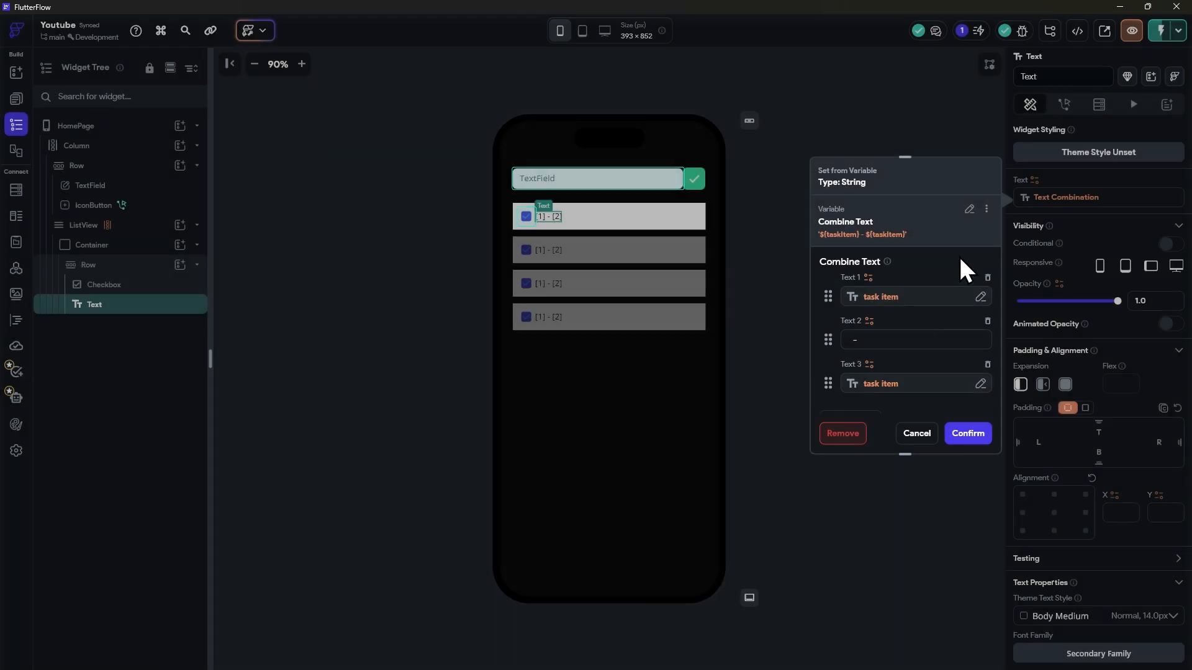
# Retry binding Text 3 to Index in List, reselecting the option several times and confirming the variable
pyautogui.click(892, 389)
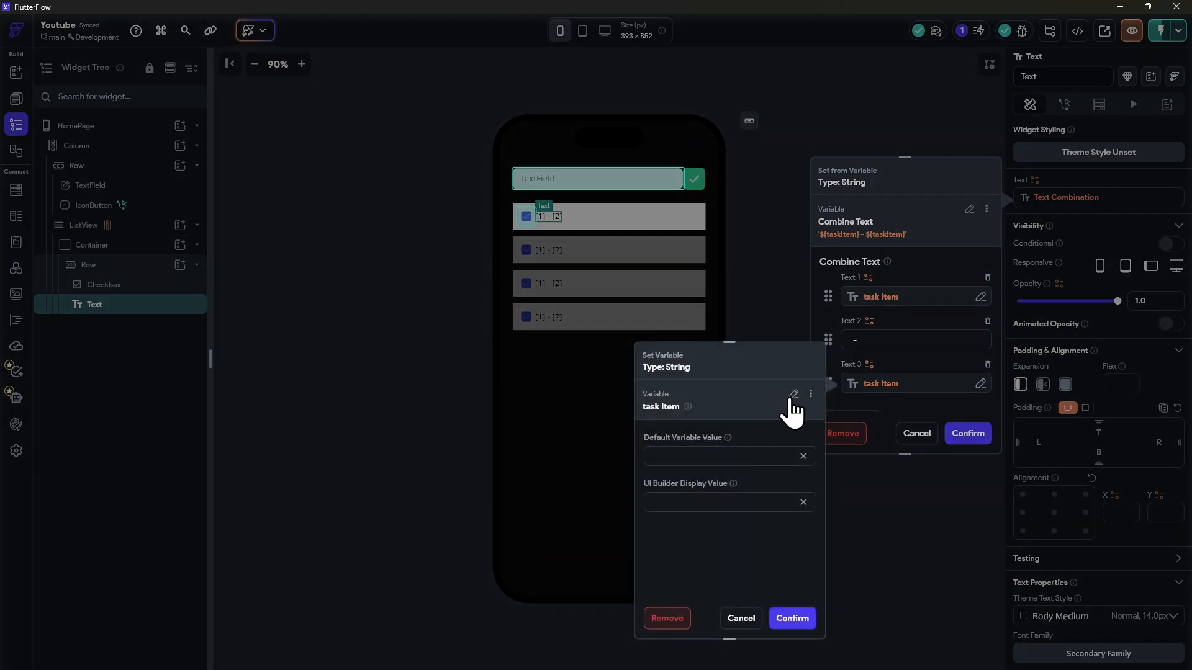
pyautogui.click(788, 397)
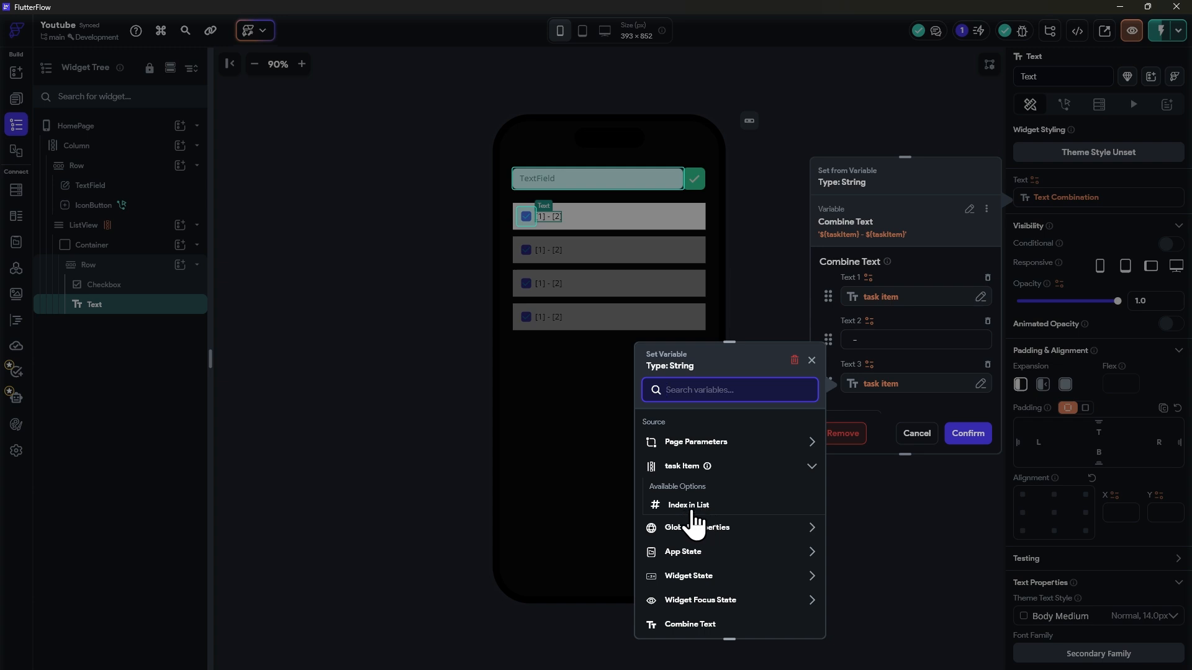
pyautogui.click(706, 505)
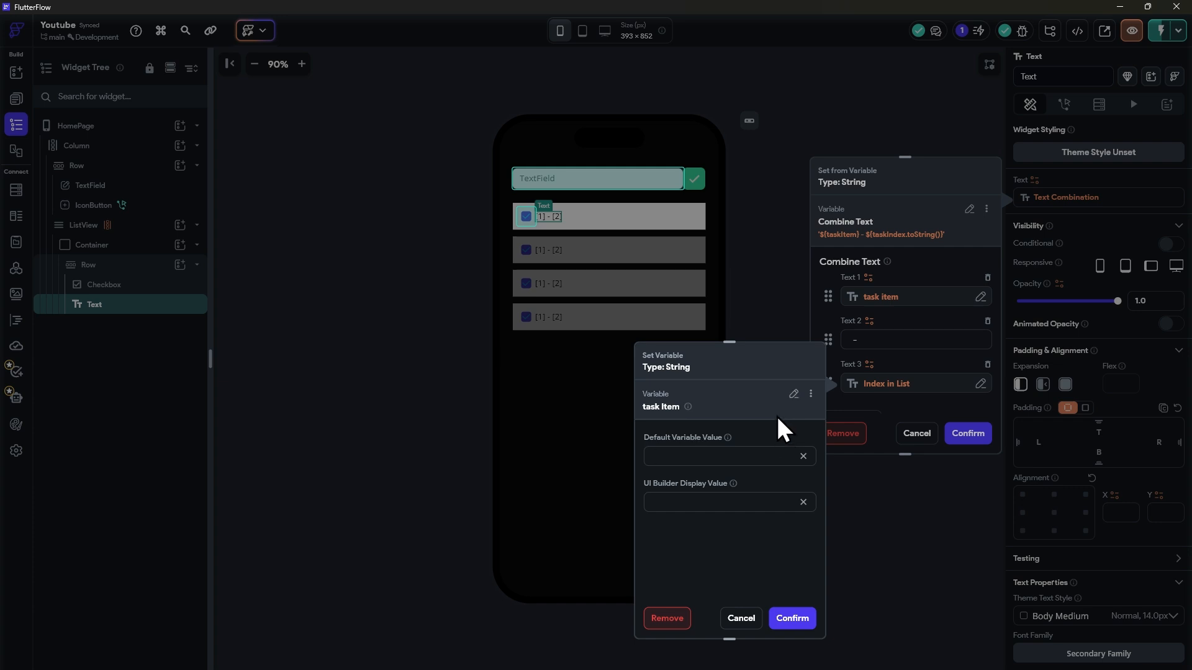
pyautogui.click(794, 395)
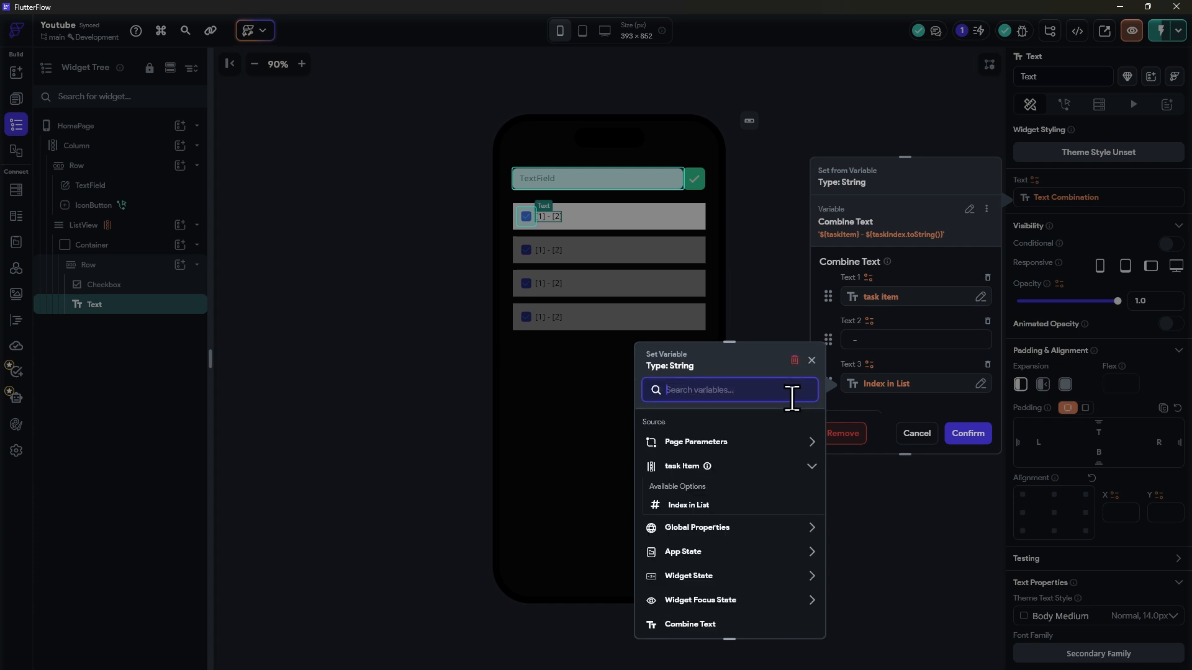
pyautogui.scroll(-1, 714, 516)
pyautogui.scroll(1, 707, 494)
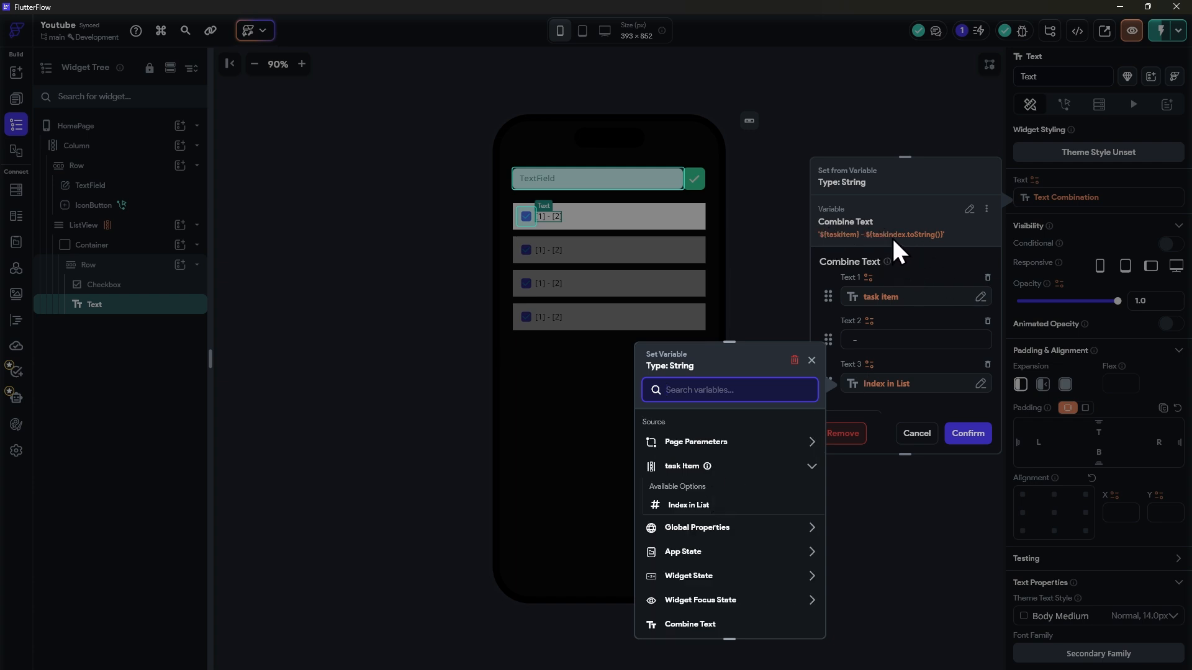
pyautogui.click(694, 504)
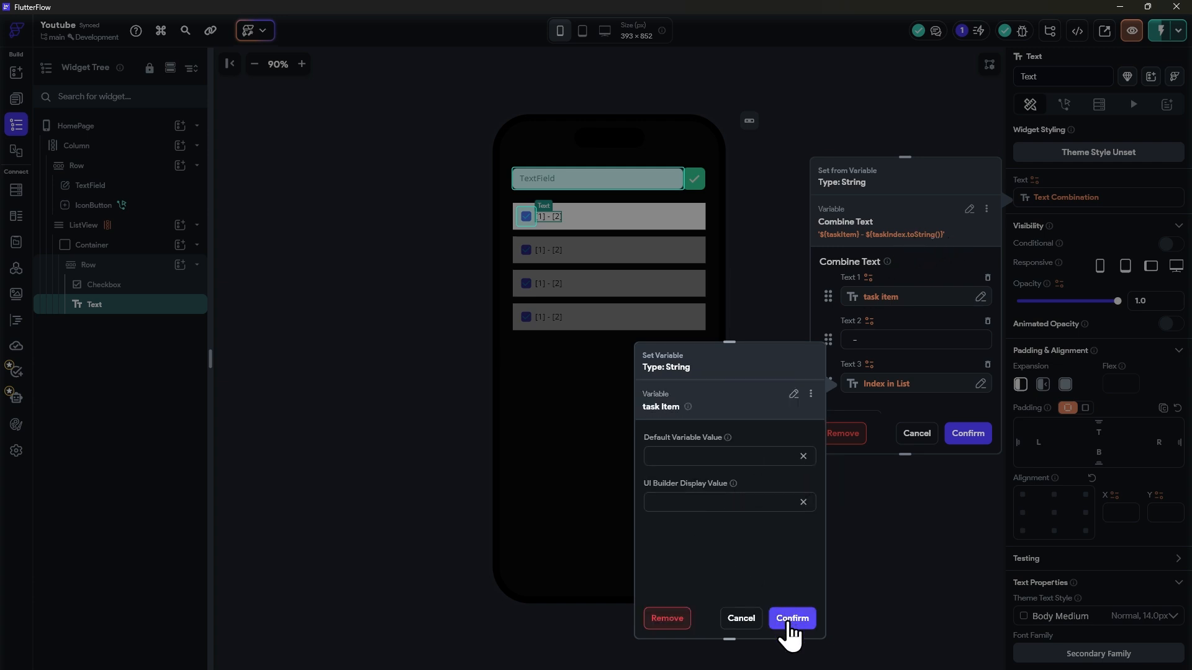
pyautogui.click(794, 395)
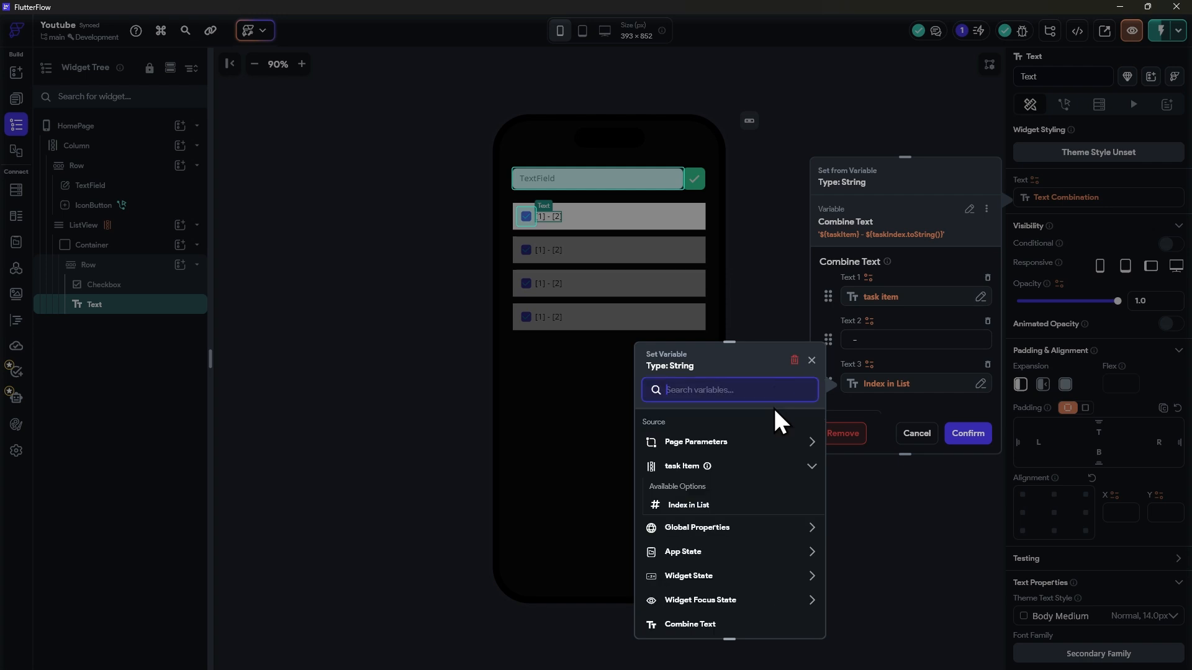
pyautogui.click(695, 508)
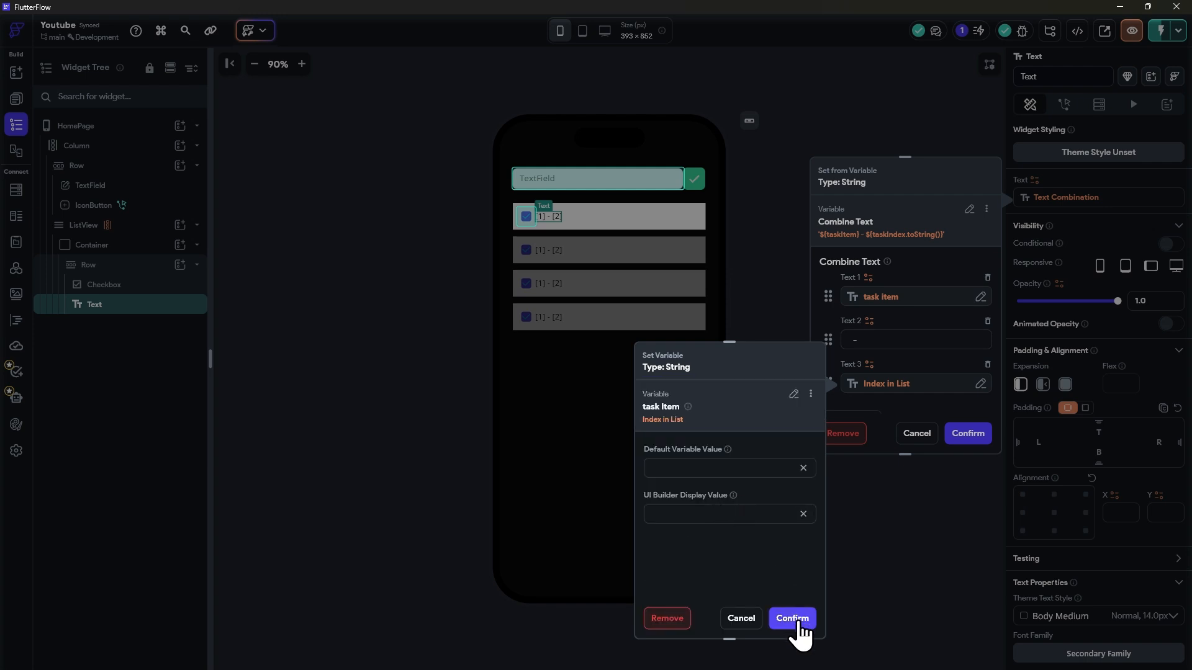
pyautogui.click(797, 619)
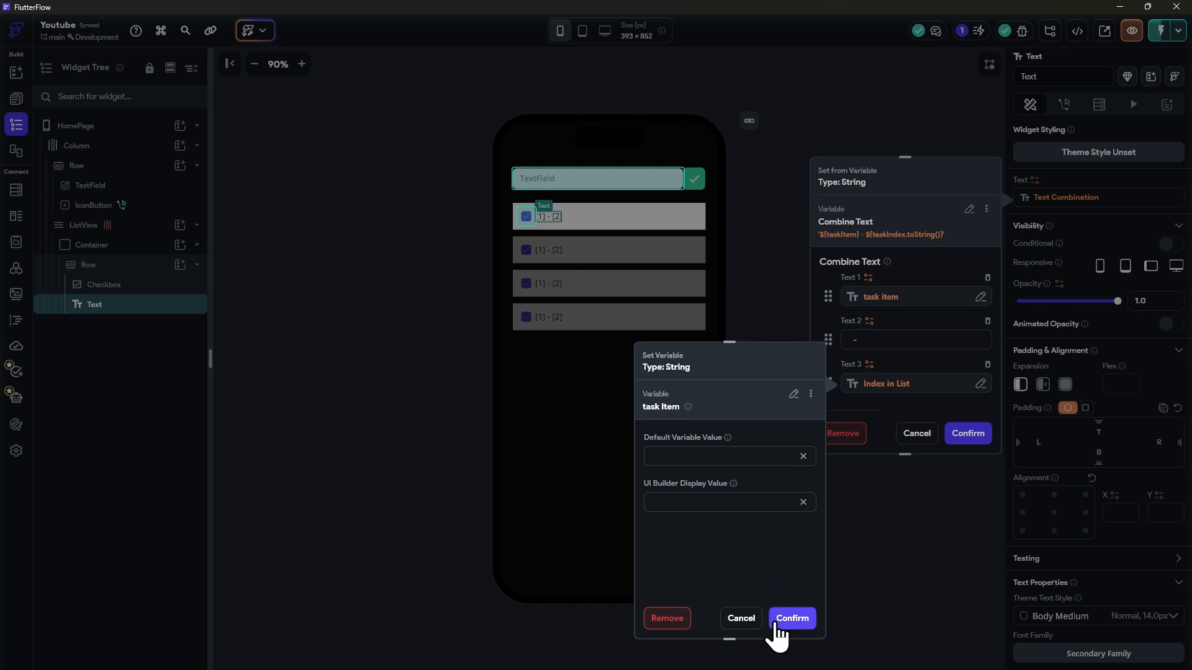
pyautogui.click(776, 623)
# Replace Text 3's variable in the combined text with a Code Expression and expand its first argument
pyautogui.click(889, 386)
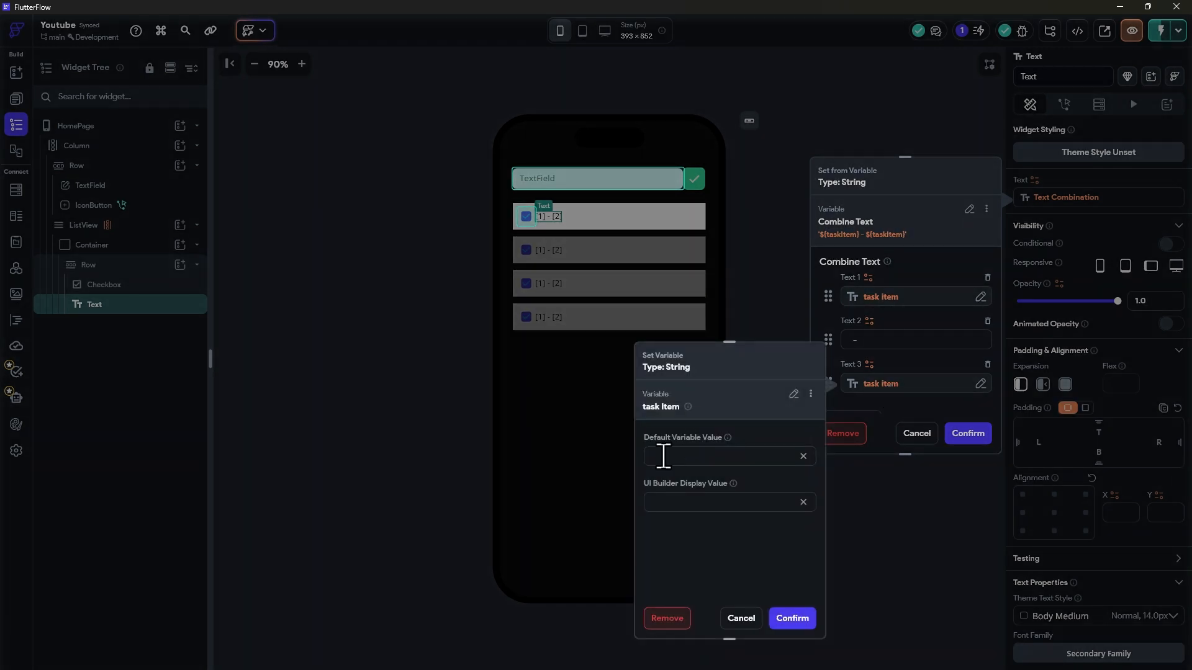
pyautogui.click(793, 394)
pyautogui.scroll(-2, 720, 508)
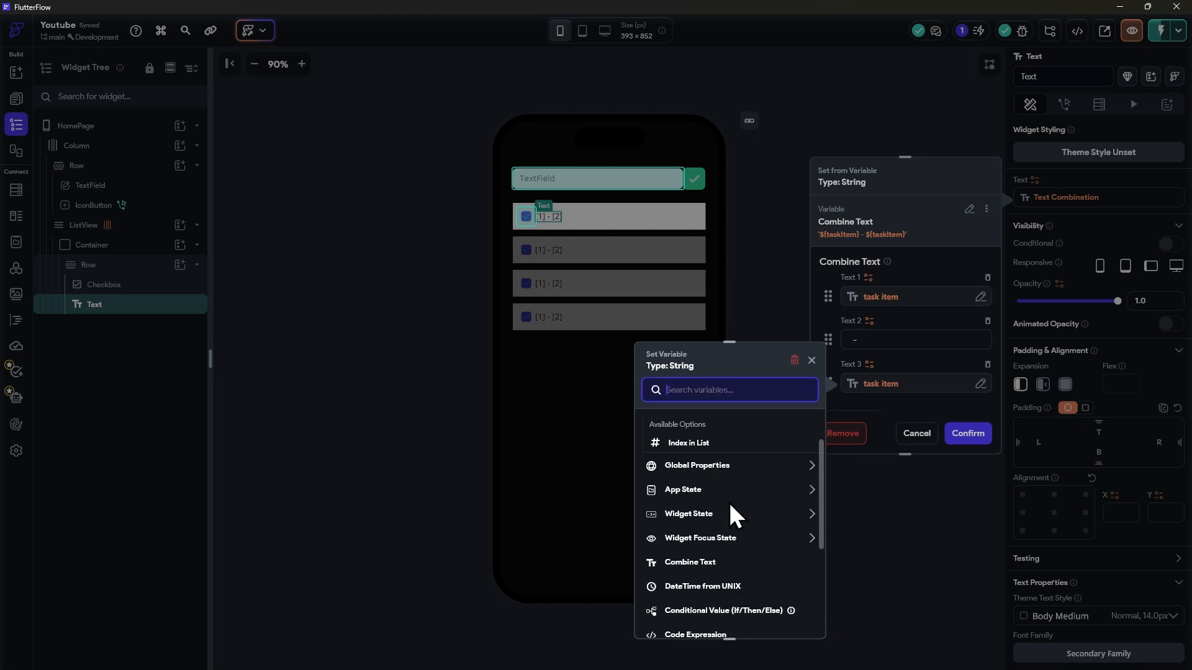
pyautogui.scroll(-2, 731, 518)
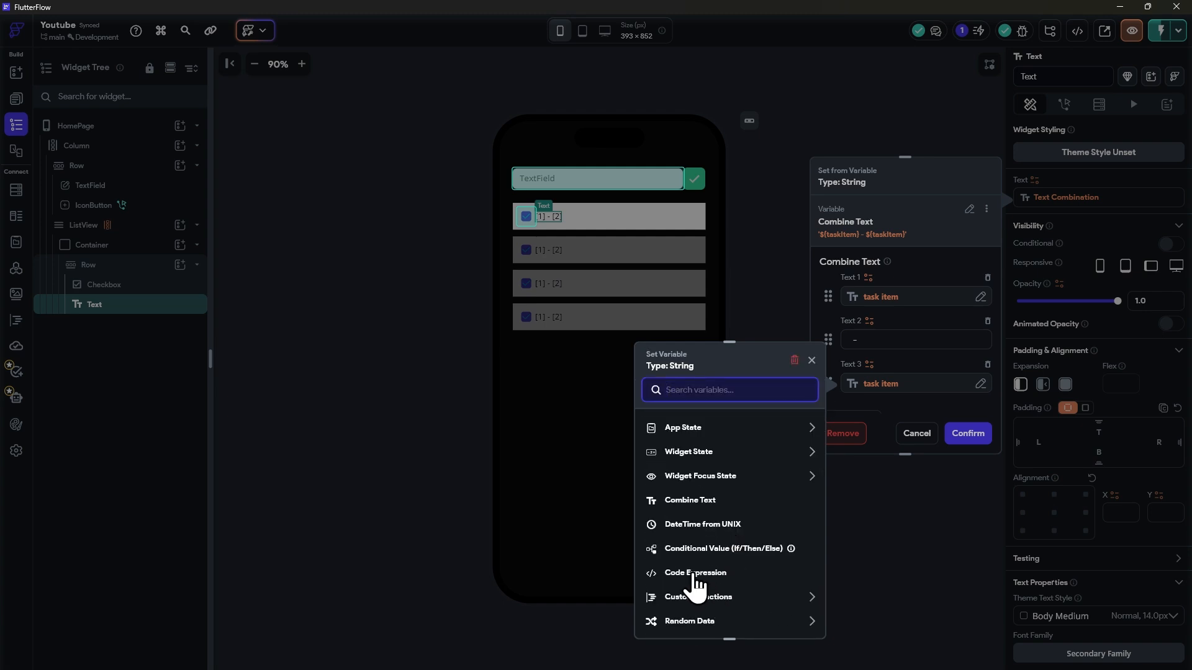
pyautogui.click(695, 574)
pyautogui.click(696, 453)
pyautogui.click(683, 452)
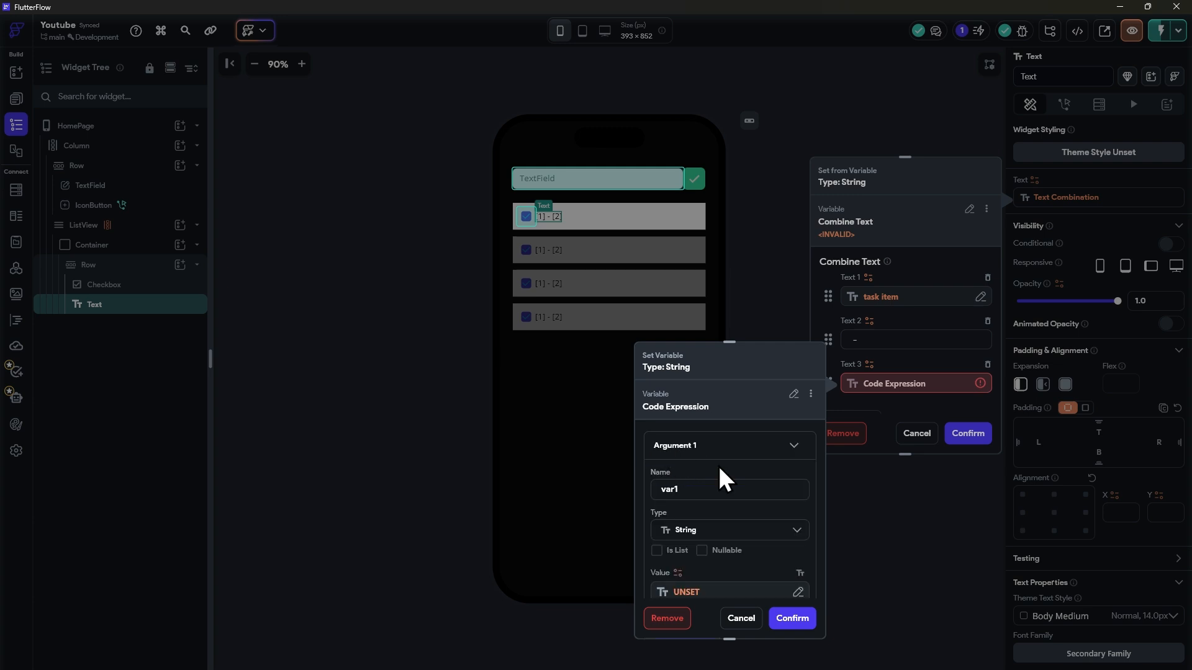
# Try to set the String argument var1's value to task Item's Index in List
pyautogui.scroll(-1, 698, 558)
pyautogui.click(683, 531)
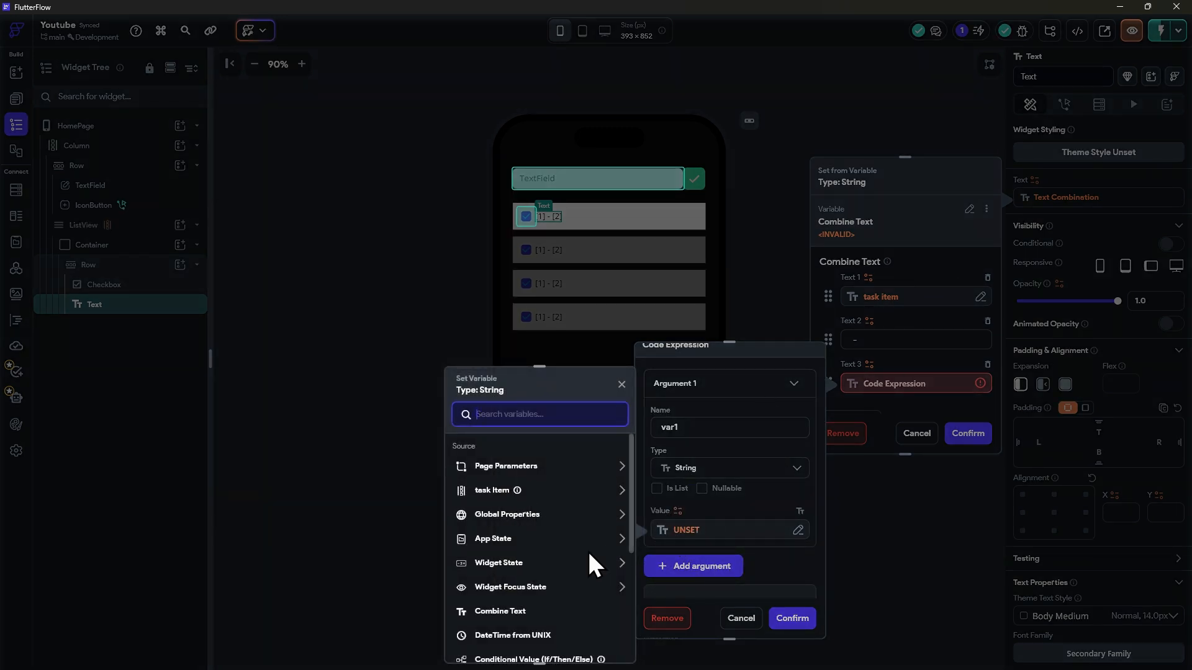
pyautogui.scroll(-1, 564, 553)
pyautogui.click(518, 500)
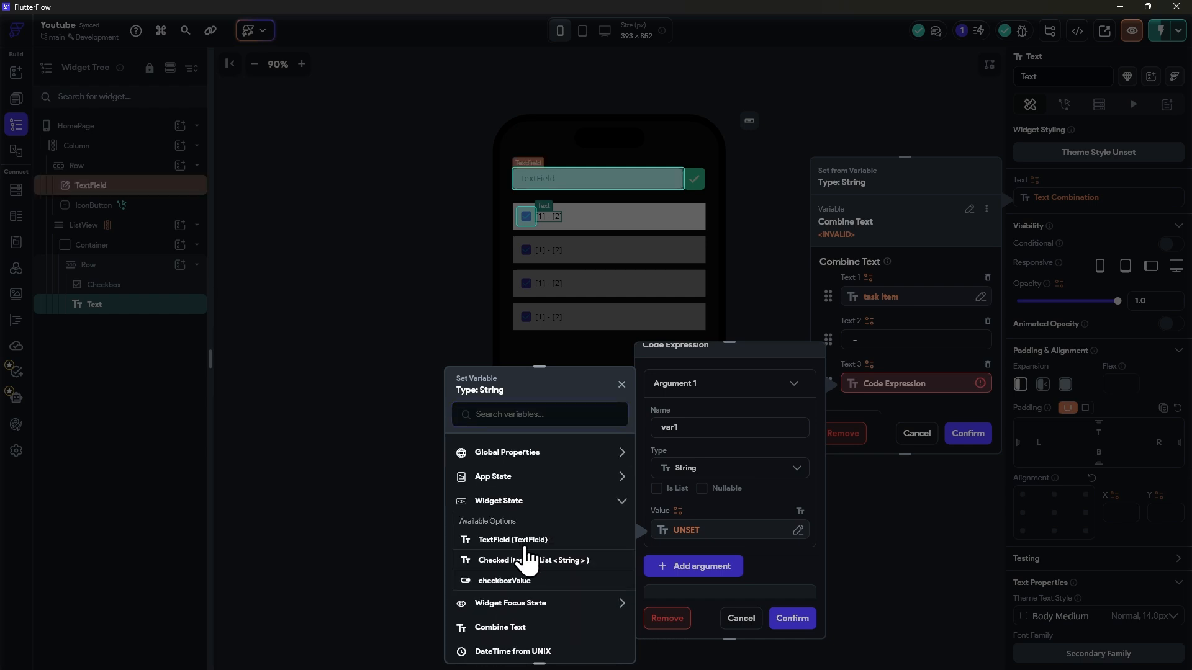
pyautogui.click(506, 501)
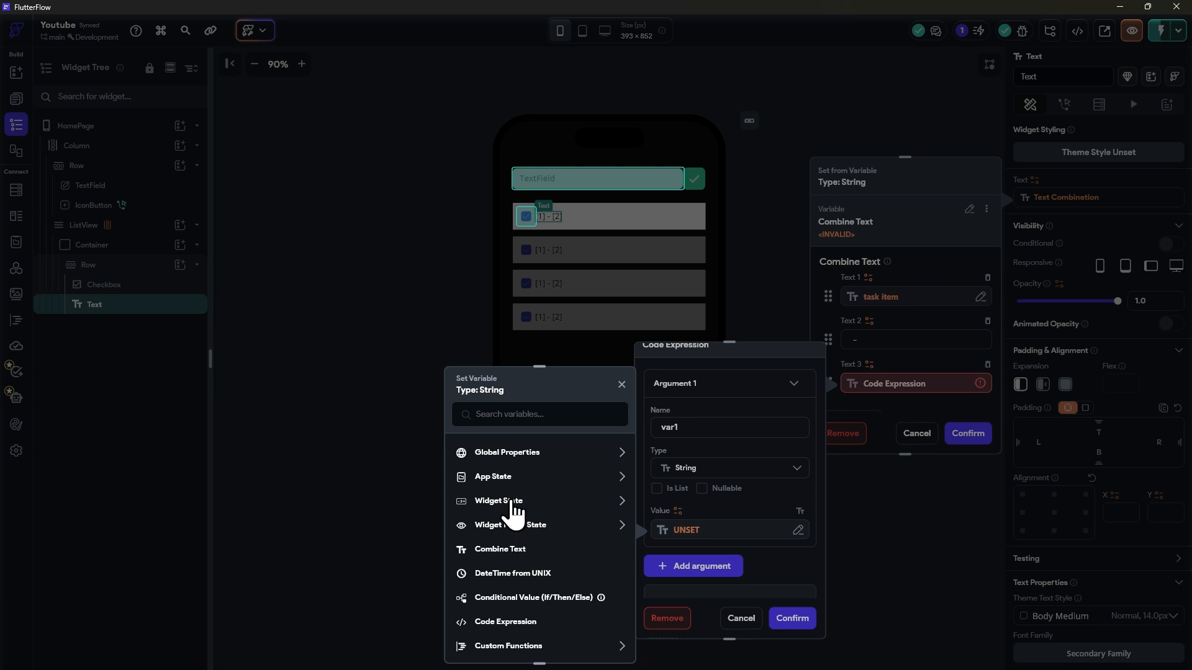
pyautogui.scroll(2, 537, 516)
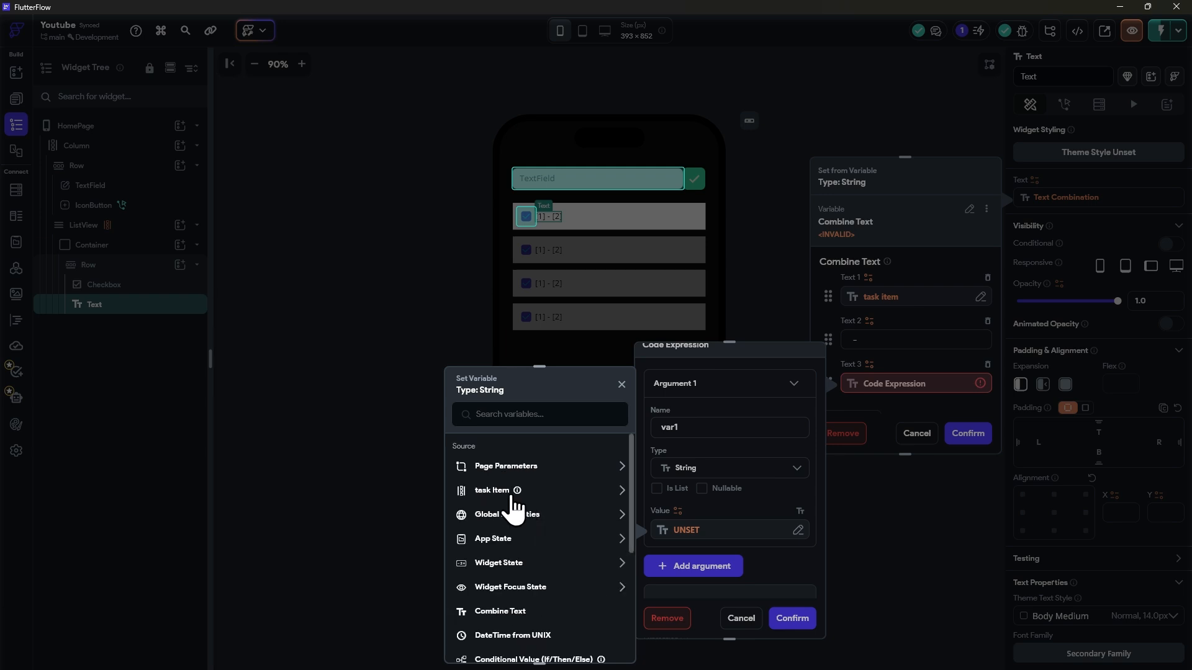
pyautogui.click(622, 492)
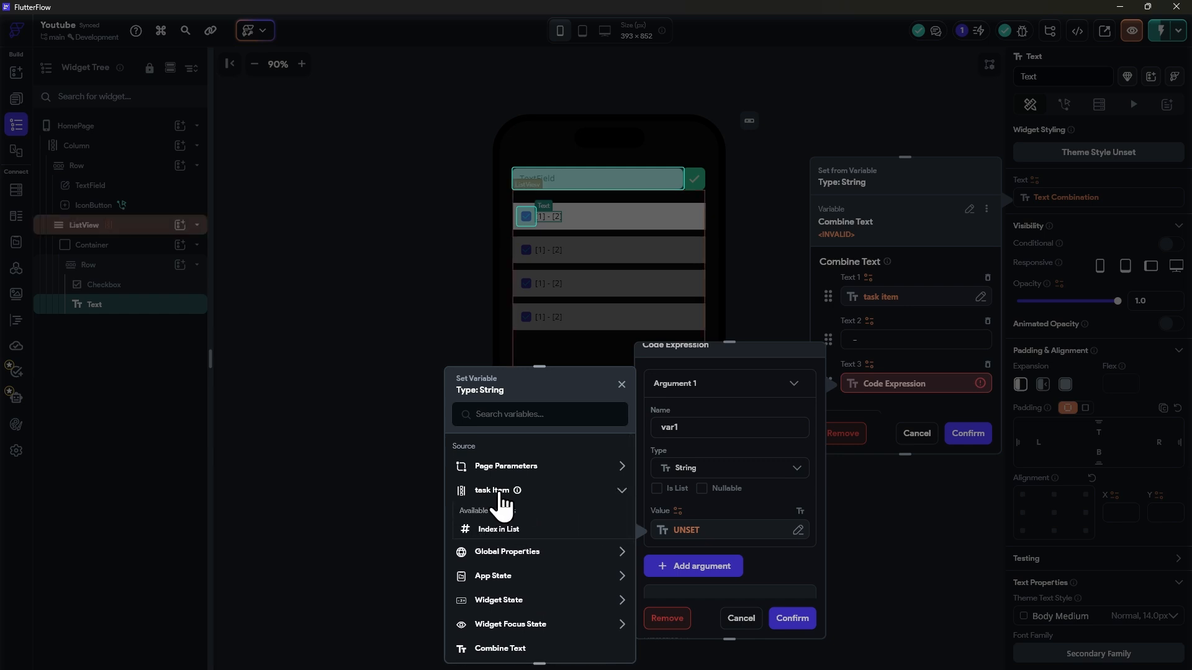
pyautogui.click(506, 529)
pyautogui.click(602, 644)
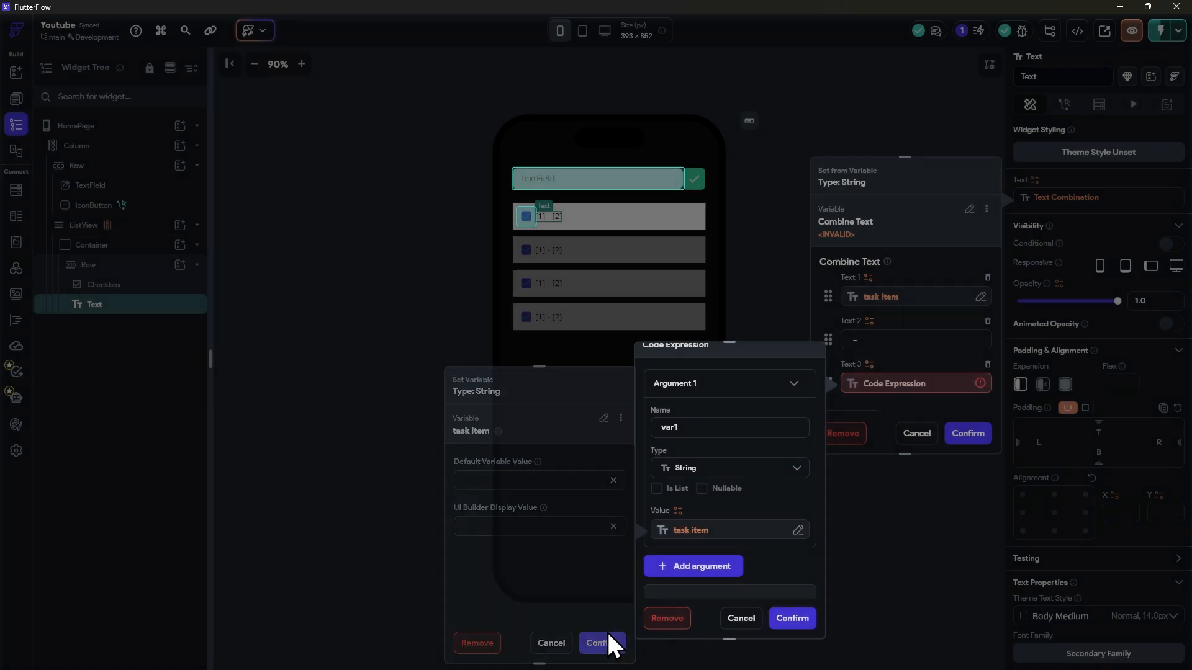
# Rename the code expression's argument to indice, with type Integer and task Item's Index in List as its value
pyautogui.doubleClick(690, 433)
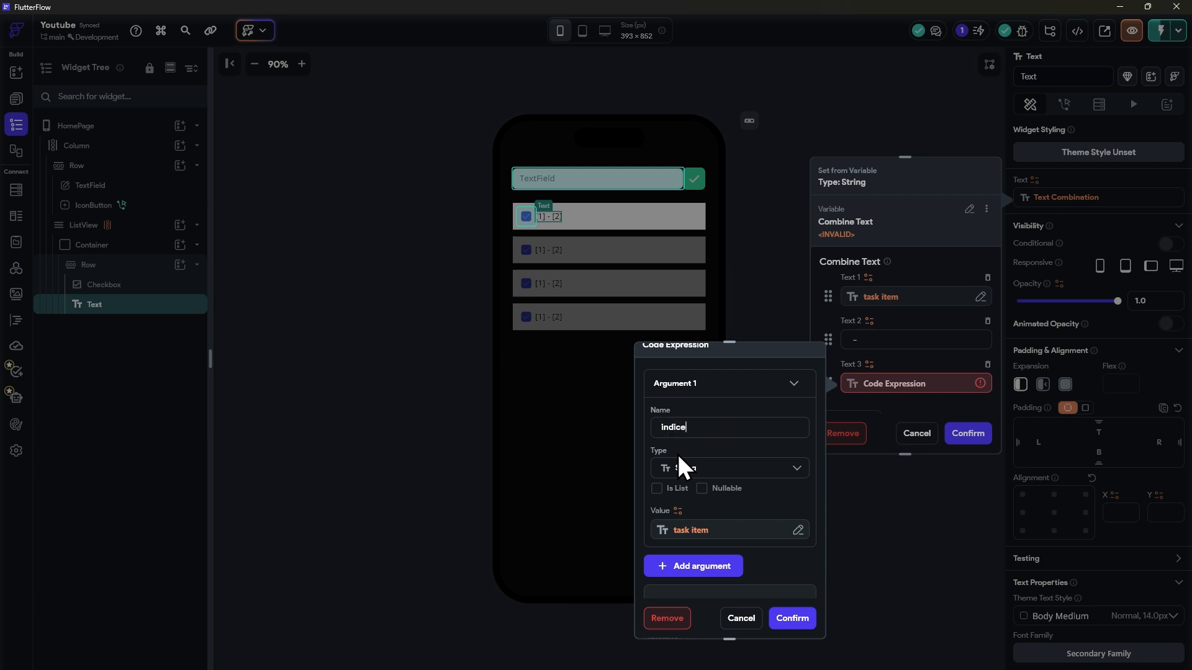
pyautogui.click(699, 474)
pyautogui.click(690, 496)
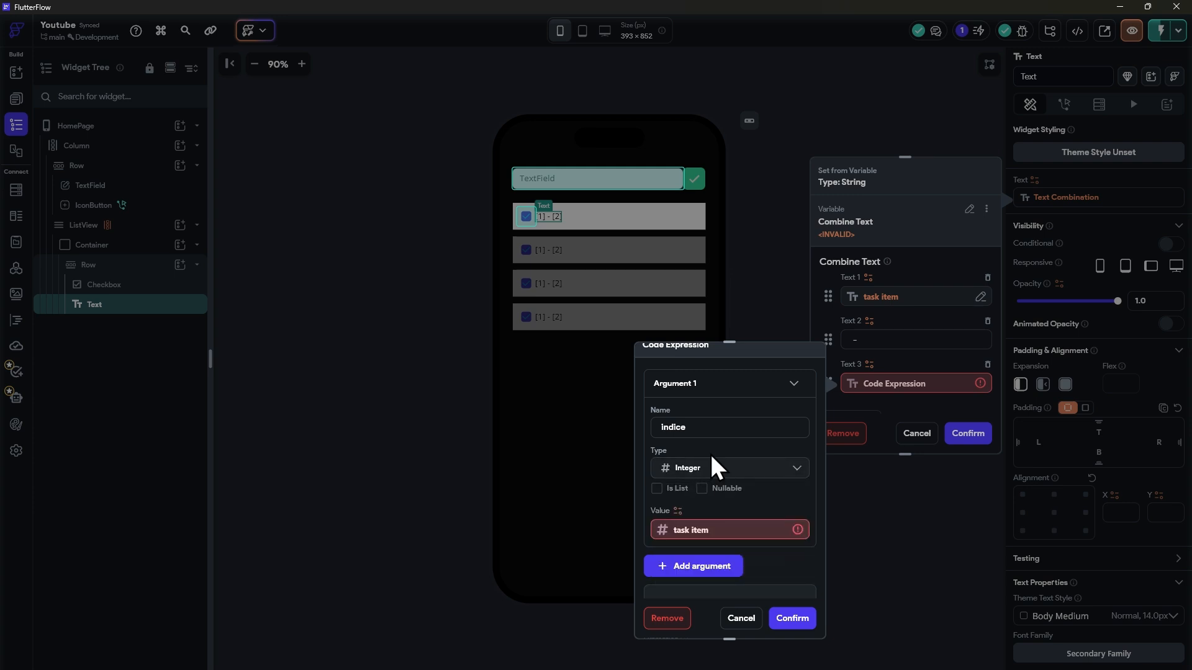
pyautogui.click(698, 531)
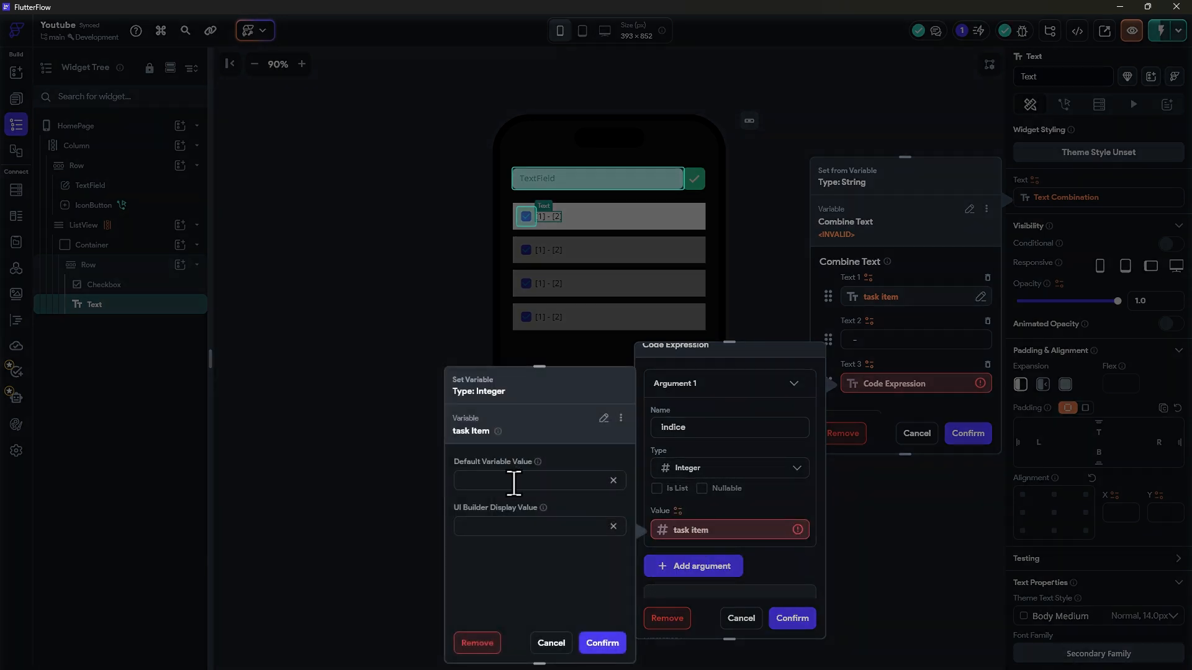
pyautogui.click(606, 419)
pyautogui.click(506, 554)
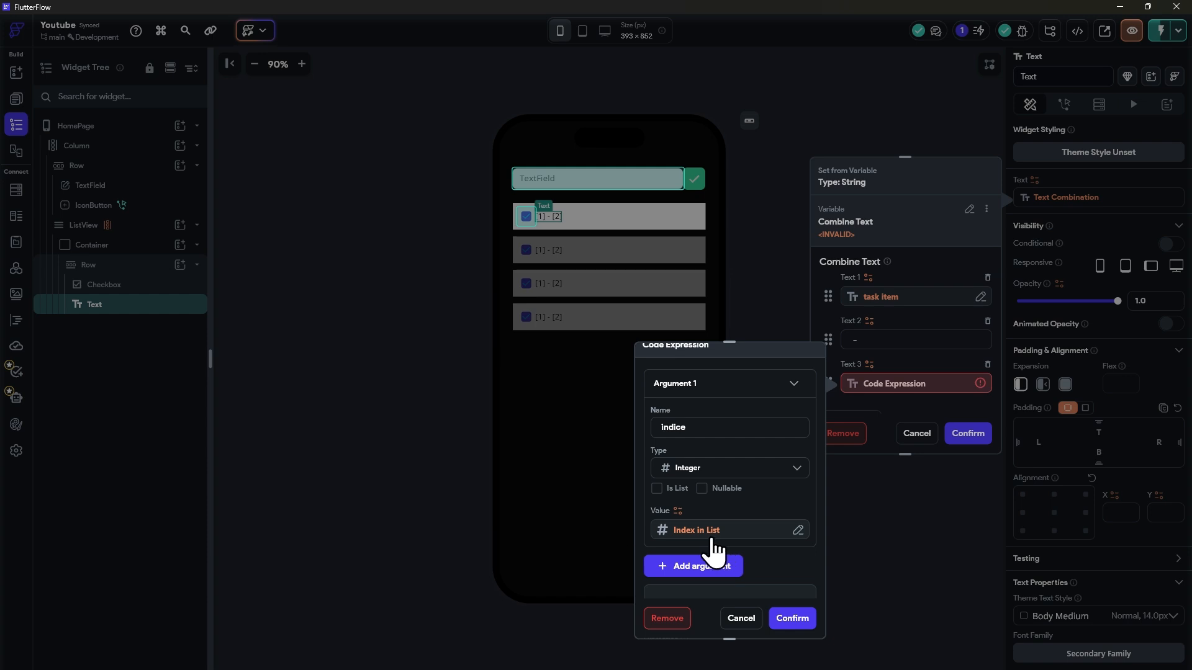
# Enter indice.toString() as the code expression, check it for errors, and confirm it as Text 3
pyautogui.scroll(-4, 770, 546)
pyautogui.scroll(5, 708, 491)
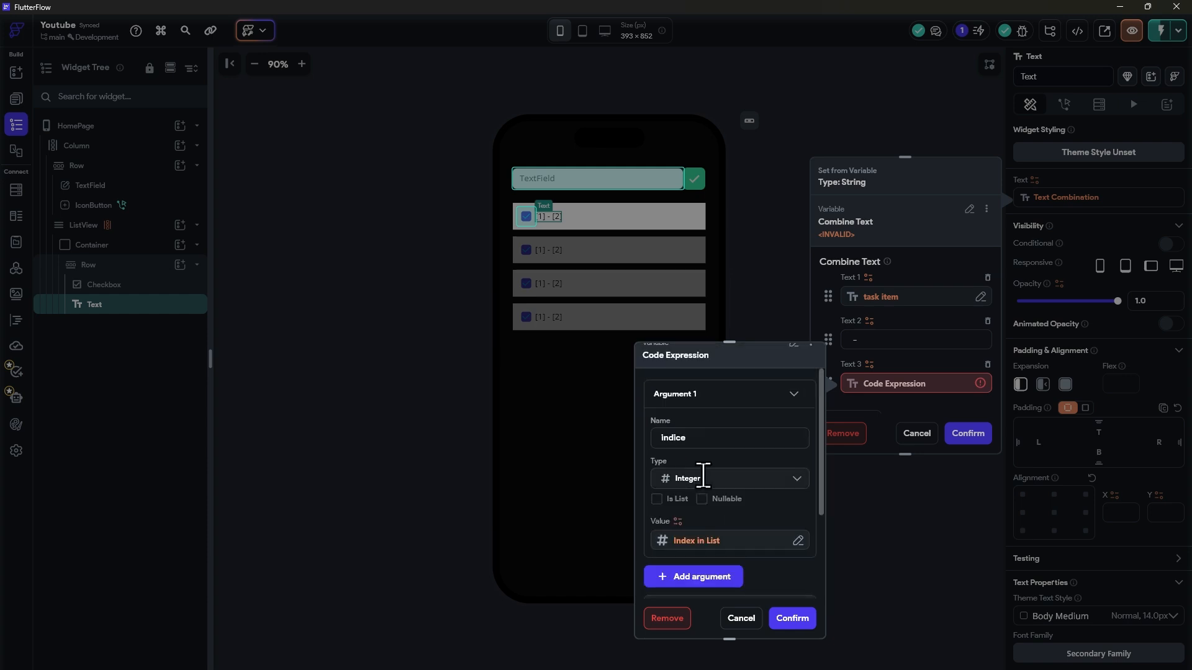
pyautogui.scroll(-5, 720, 444)
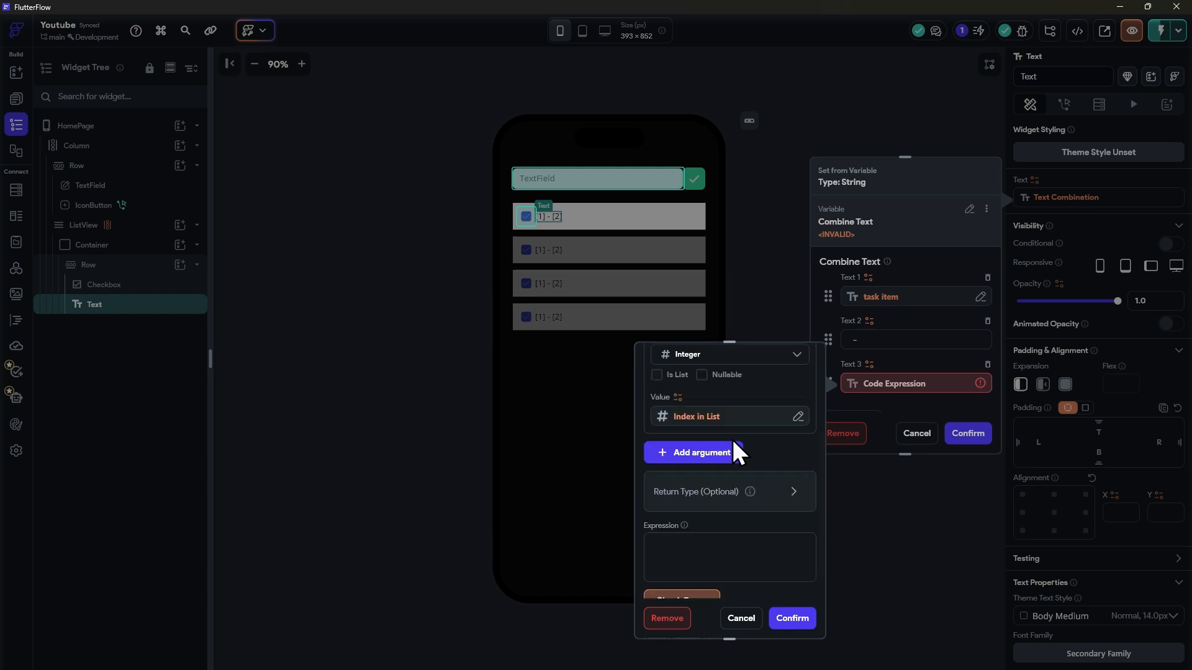
pyautogui.click(755, 415)
pyautogui.write('indice.toString(')
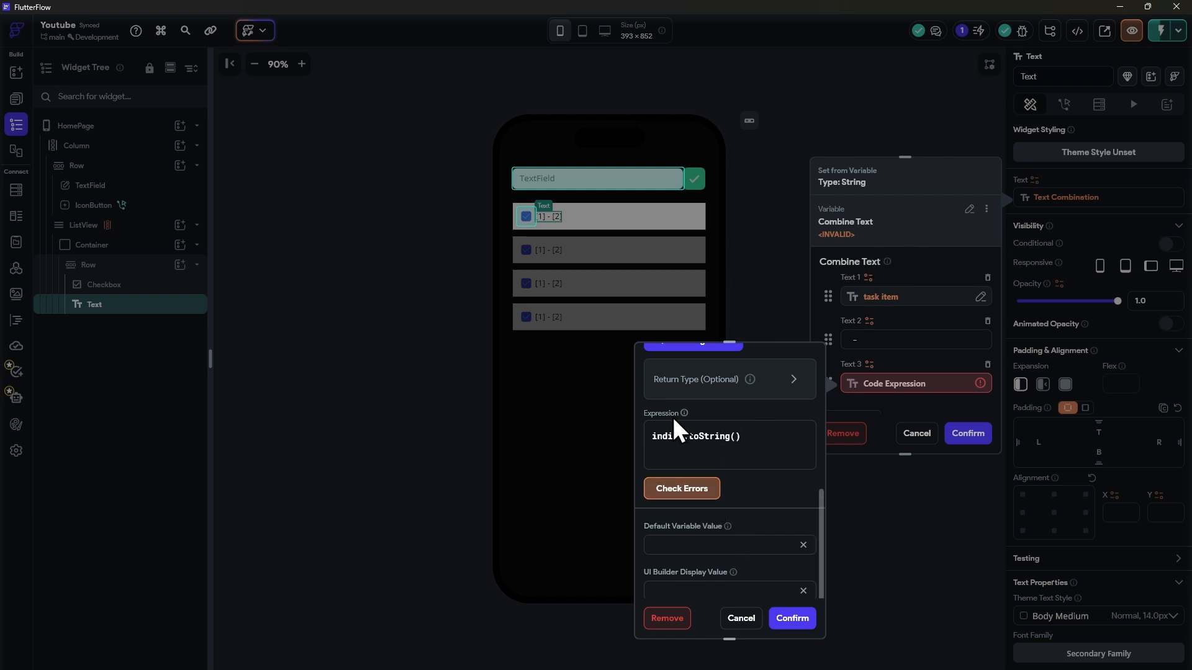
pyautogui.click(681, 490)
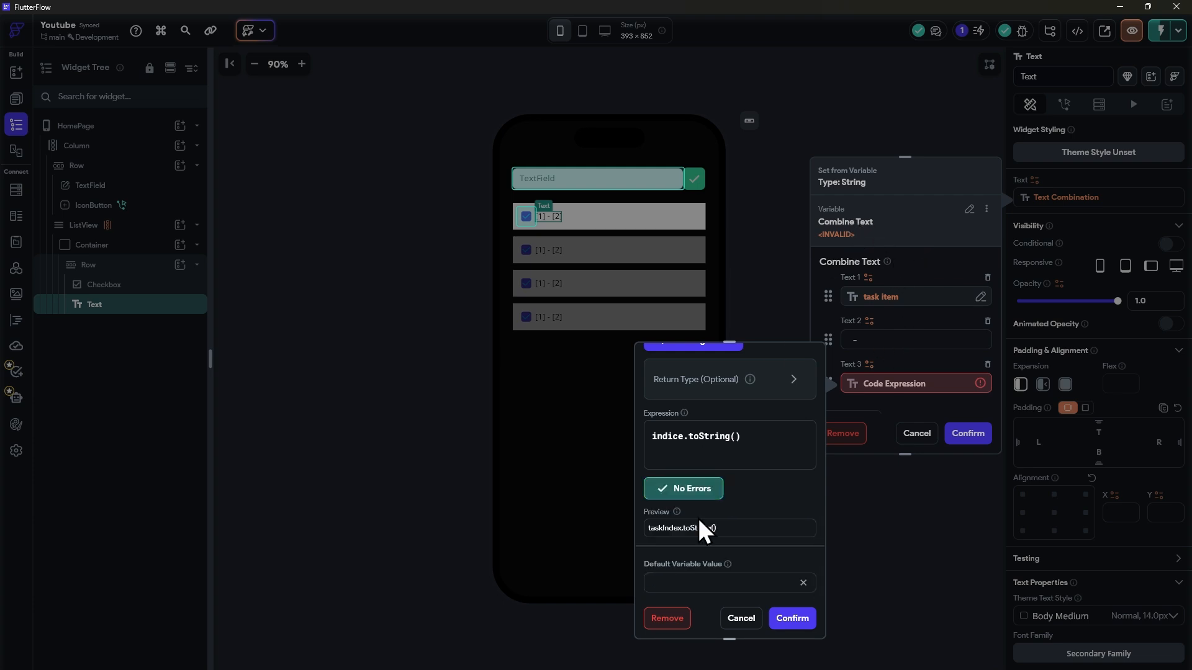
pyautogui.scroll(-1, 745, 496)
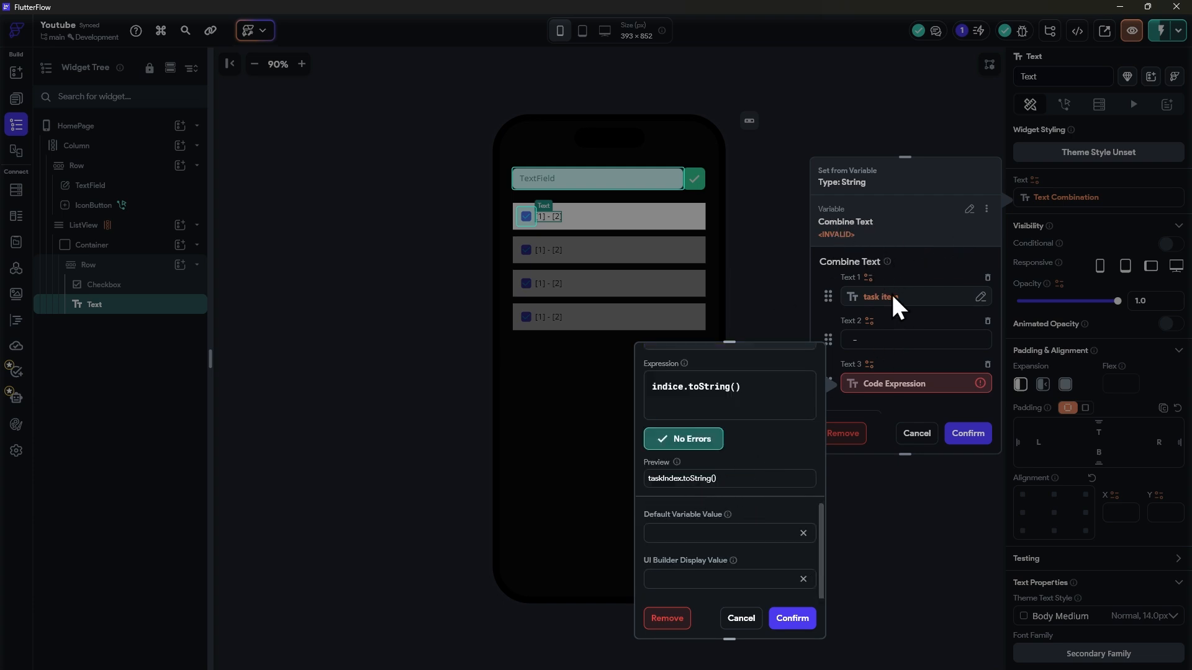
pyautogui.click(799, 623)
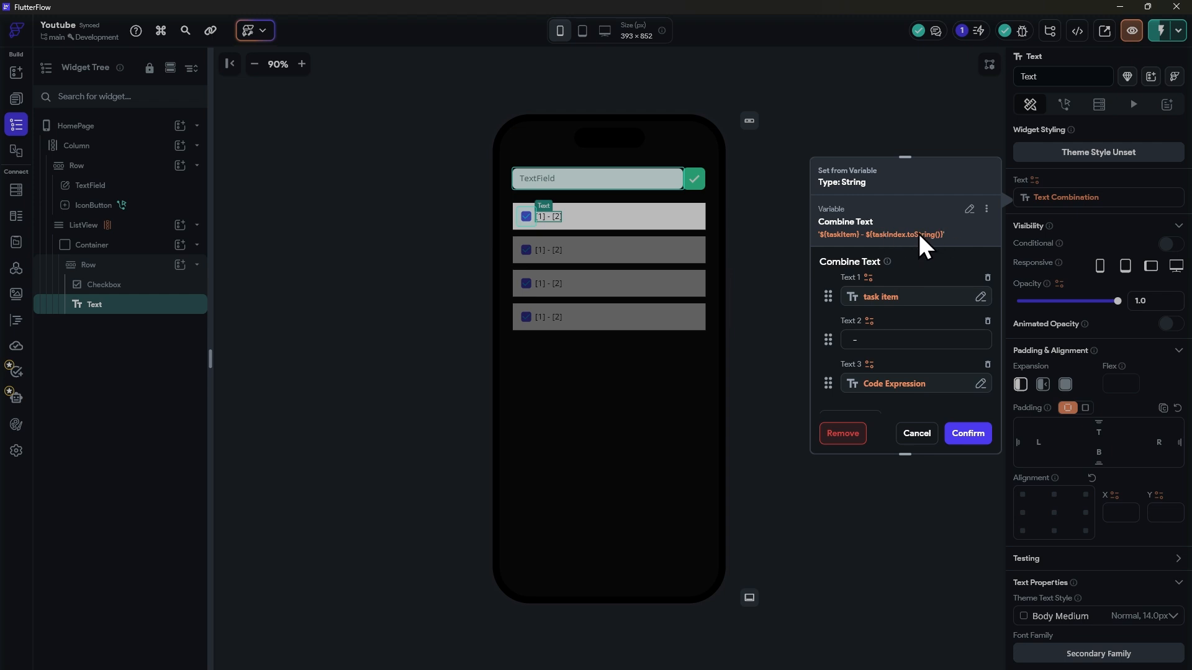
# Review the Combine Text settings and apply them to the list item's Text widget
pyautogui.scroll(-3, 830, 367)
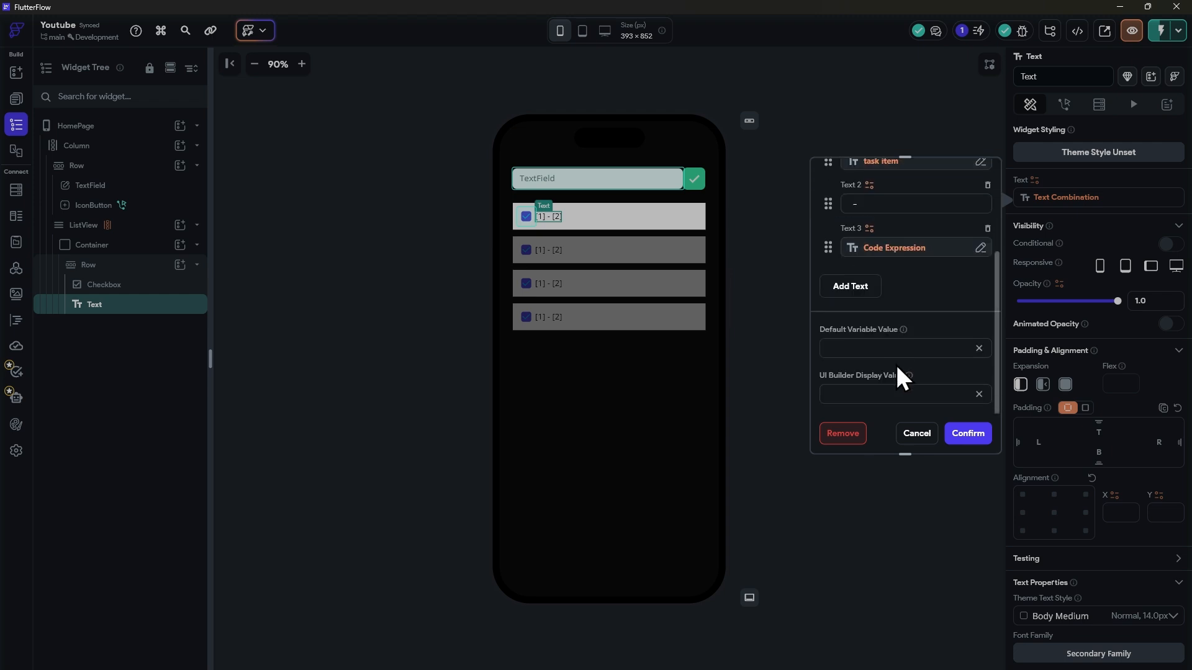
pyautogui.scroll(3, 919, 269)
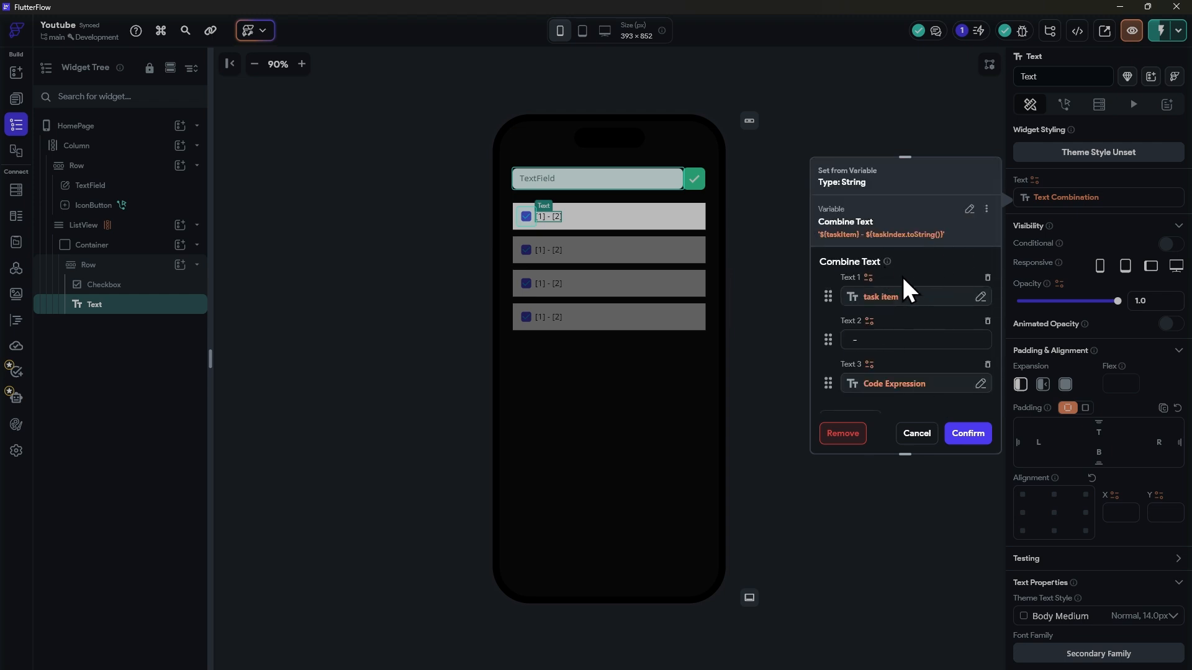
pyautogui.click(957, 437)
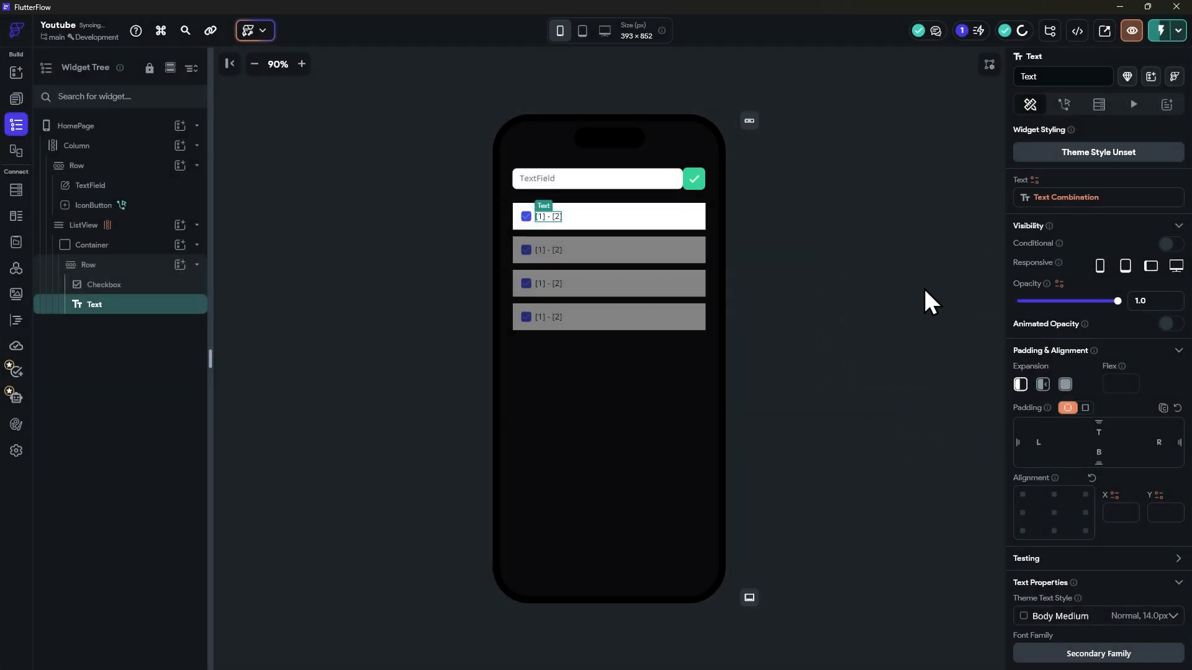
pyautogui.click(864, 273)
# Switch to the browser's reloaded Test Mode session and submit "aprender flutterflow" as a task
pyautogui.hotkey('alt', 'Tab')
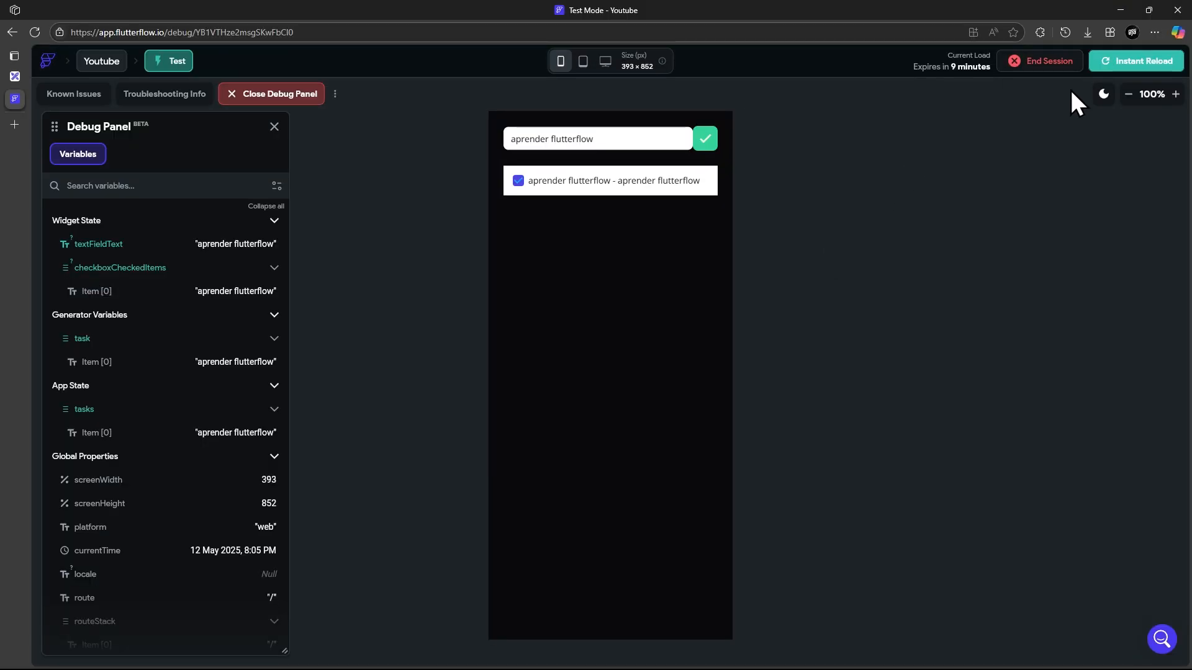
pyautogui.hotkey('alt', 'Tab')
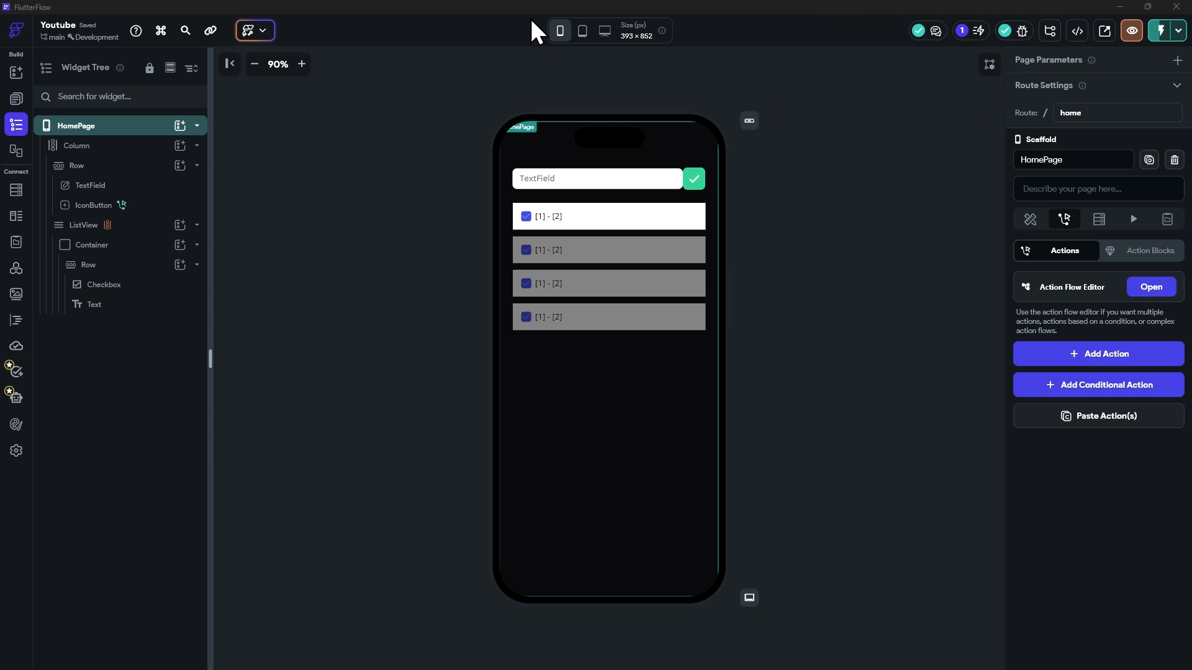
pyautogui.hotkey('alt', 'Tab')
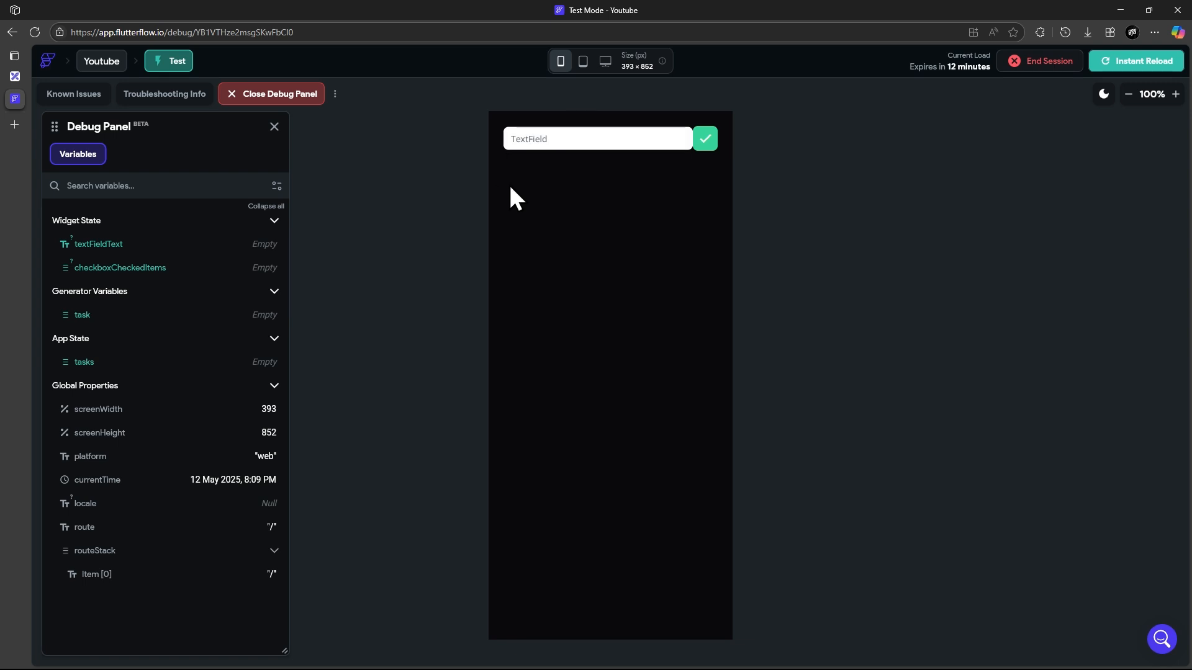
pyautogui.click(590, 139)
pyautogui.write('aprender flutterflow')
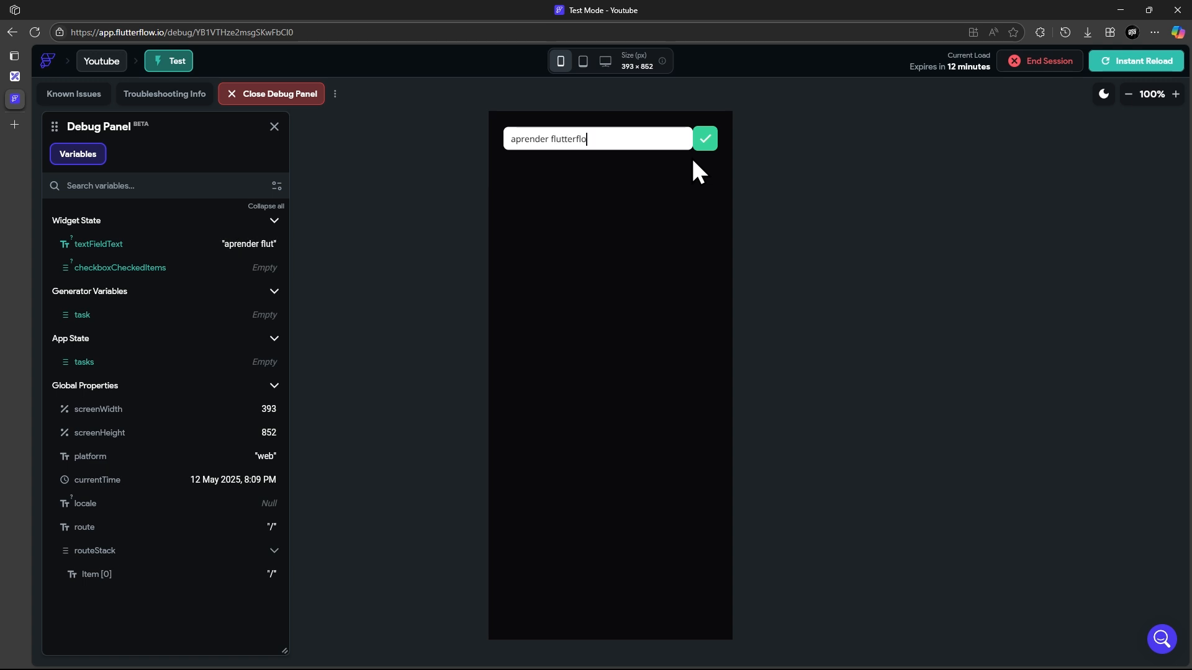
pyautogui.click(707, 140)
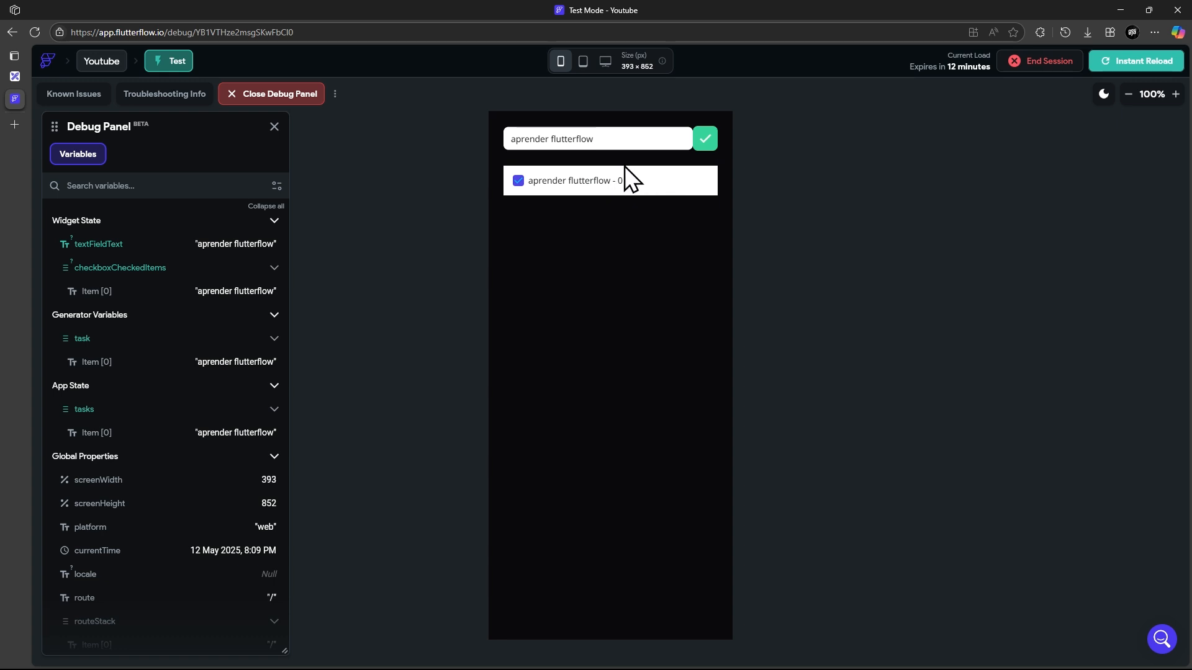
# Replace the TextField's content with "comer banana" and submit it as a second task
pyautogui.click(624, 142)
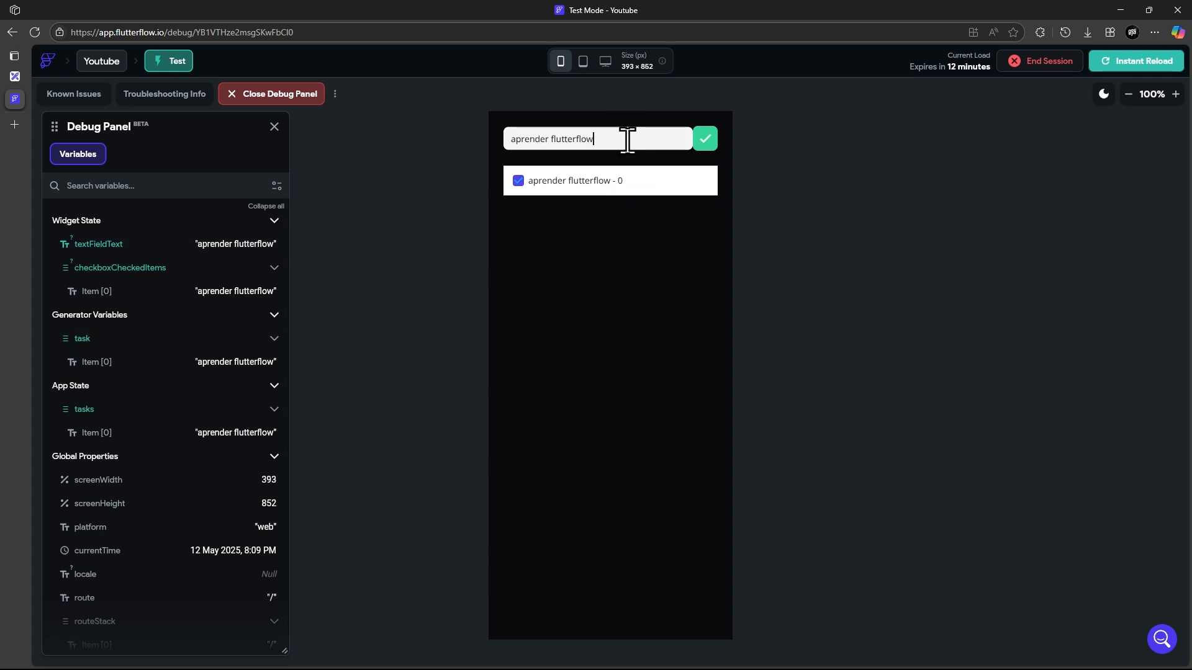
pyautogui.moveTo(627, 142); pyautogui.dragTo(492, 275)
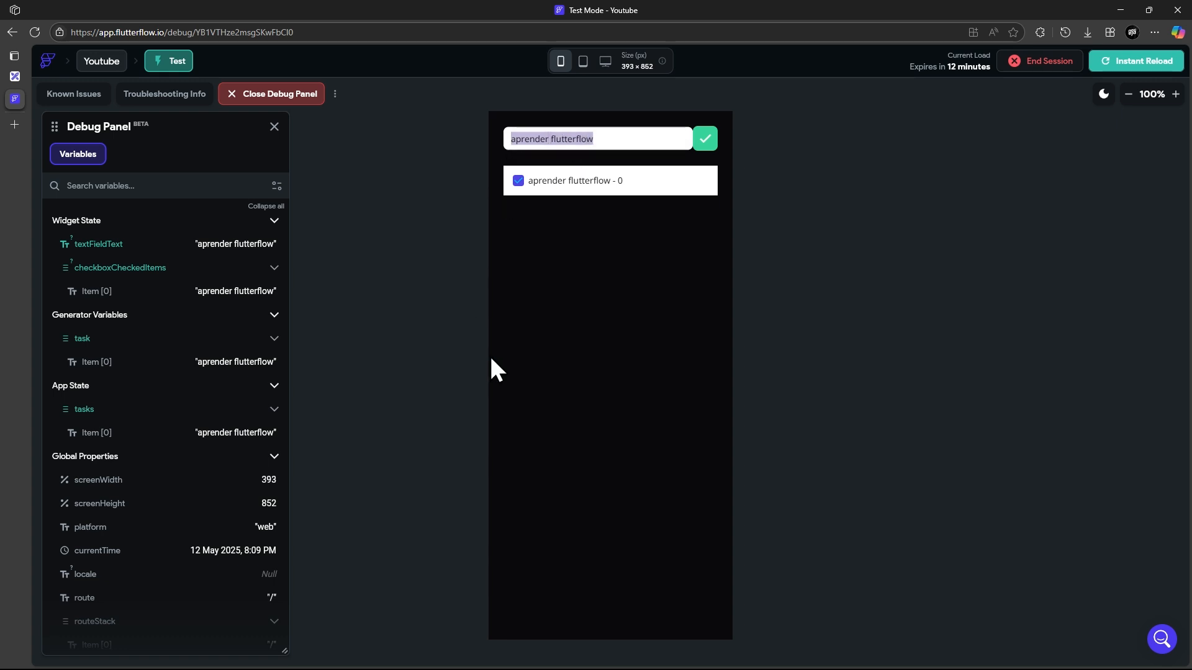
pyautogui.click(608, 138)
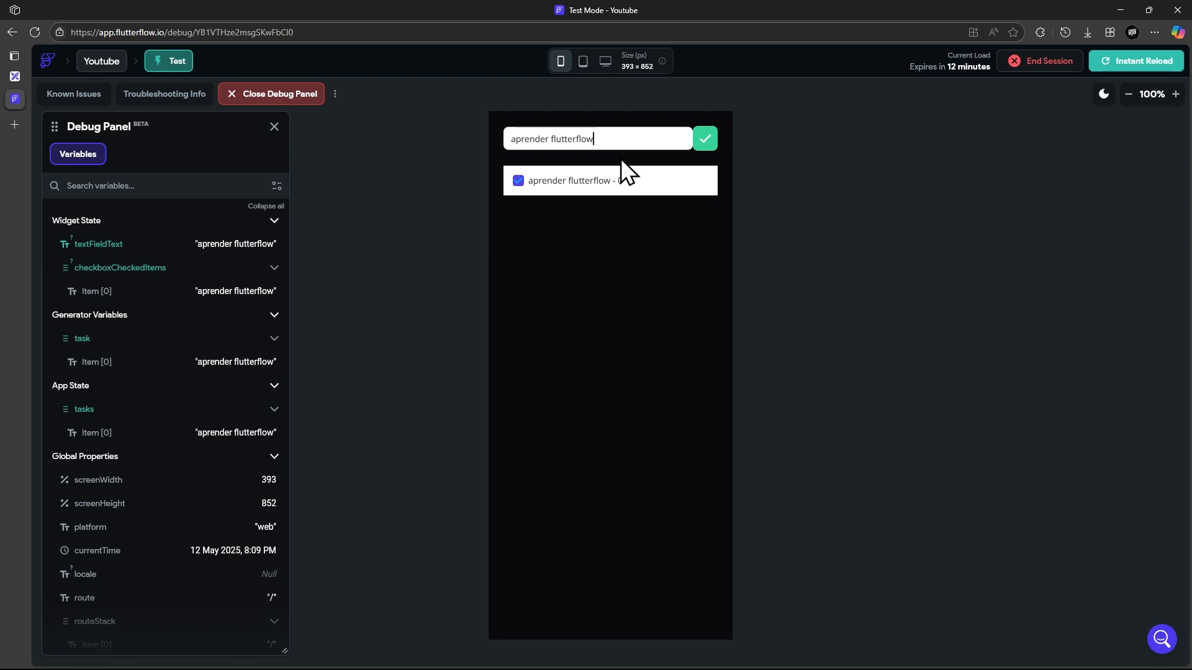
pyautogui.moveTo(602, 135); pyautogui.dragTo(497, 200)
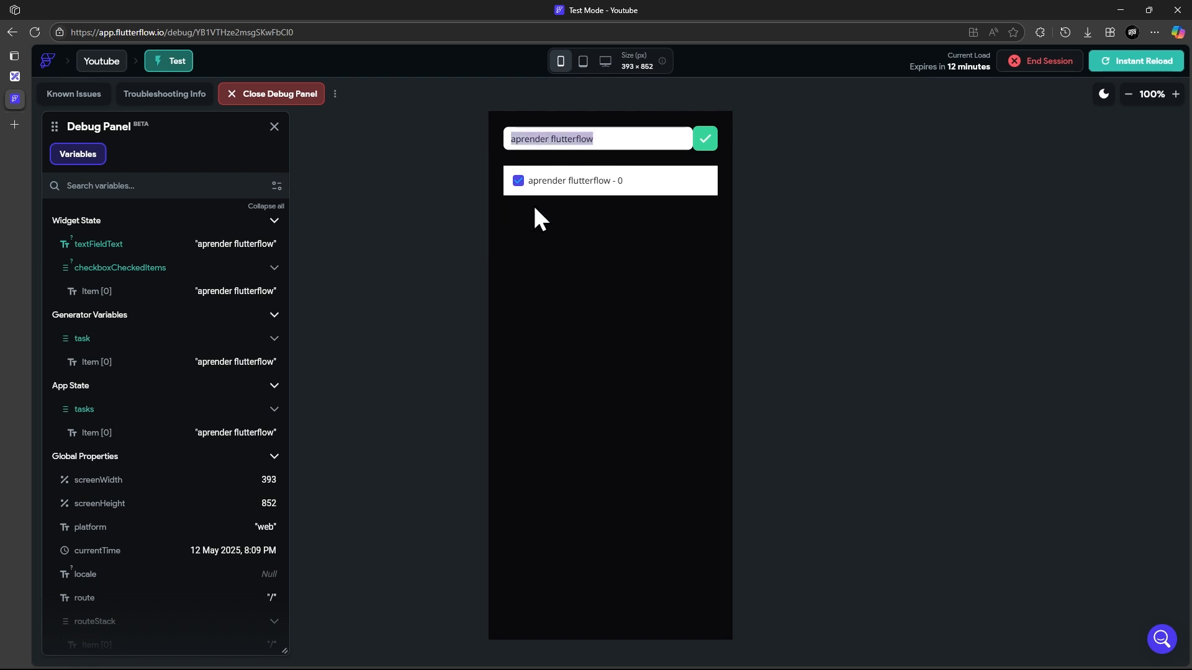
pyautogui.press('BackSpace')
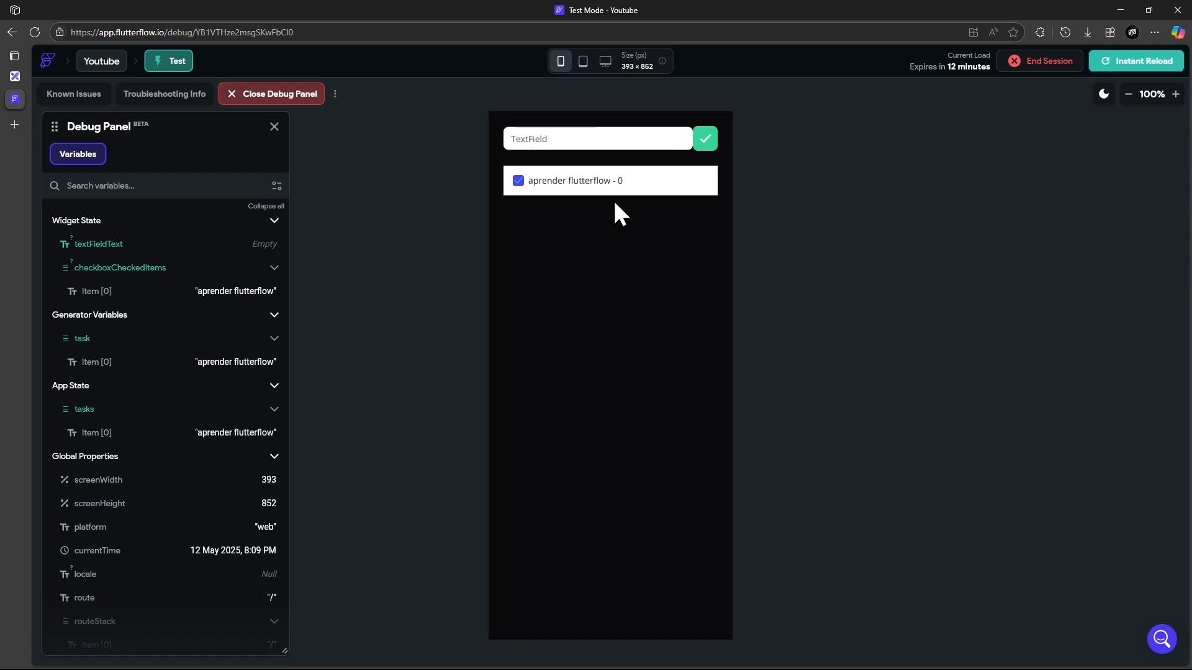
pyautogui.write('comer banana')
pyautogui.click(706, 138)
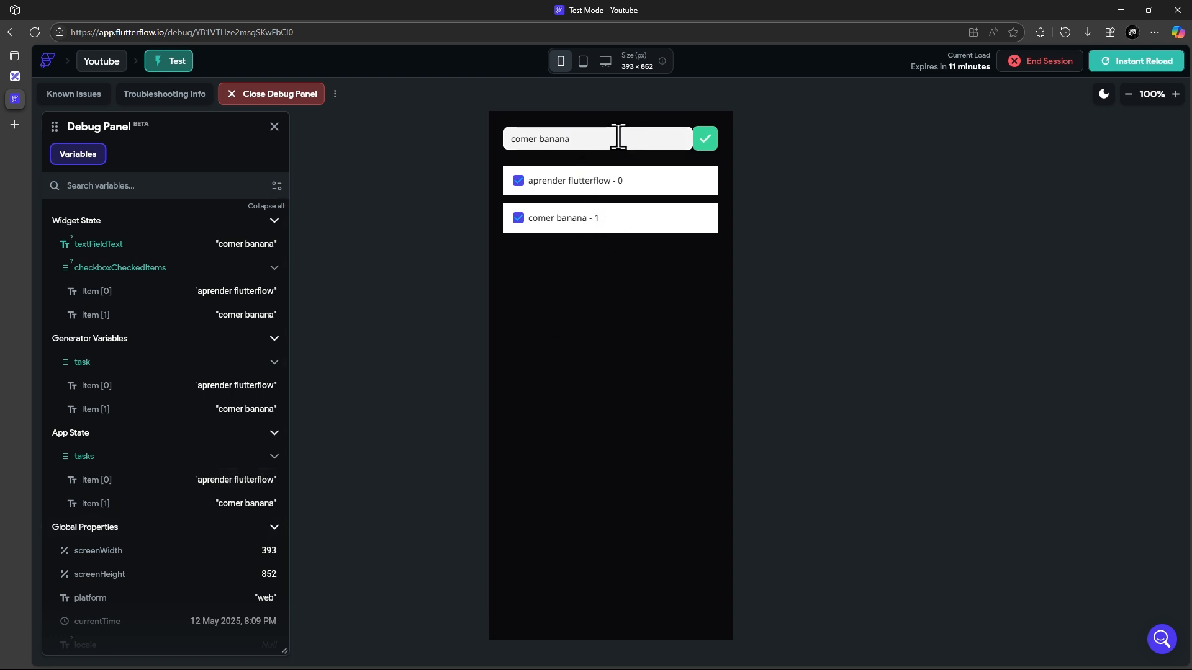
# Clear the submitted task text from the test app's TextField
pyautogui.moveTo(627, 139); pyautogui.dragTo(384, 137)
pyautogui.moveTo(585, 136); pyautogui.dragTo(319, 146)
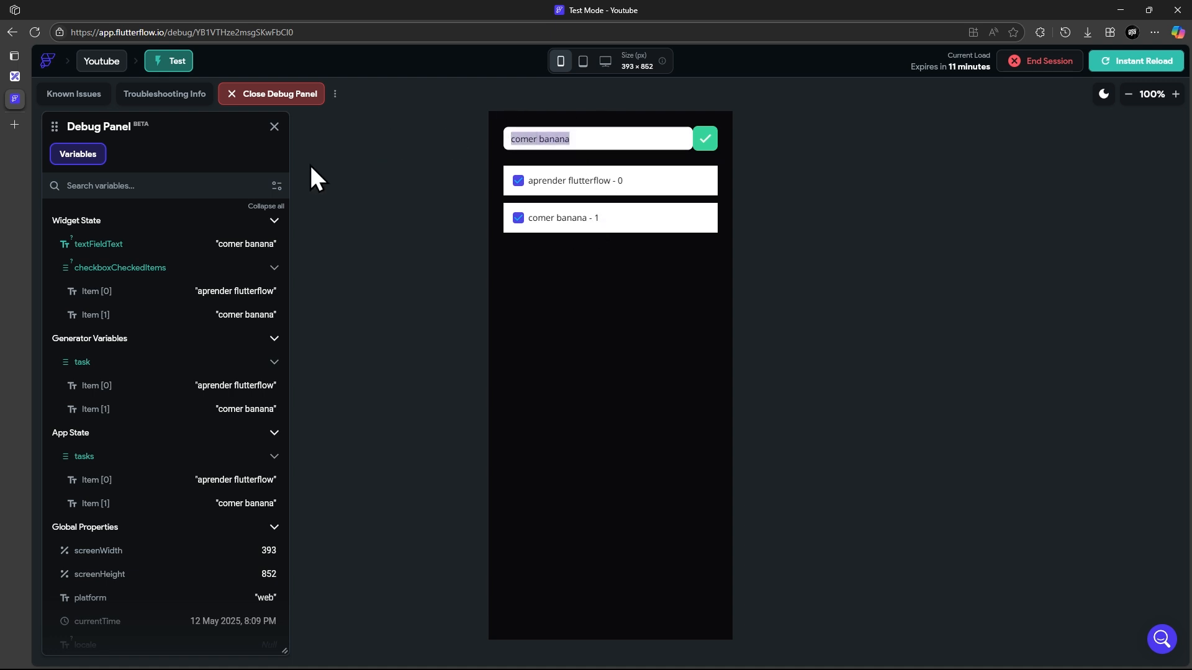
pyautogui.moveTo(623, 137); pyautogui.dragTo(252, 162)
pyautogui.press('BackSpace')
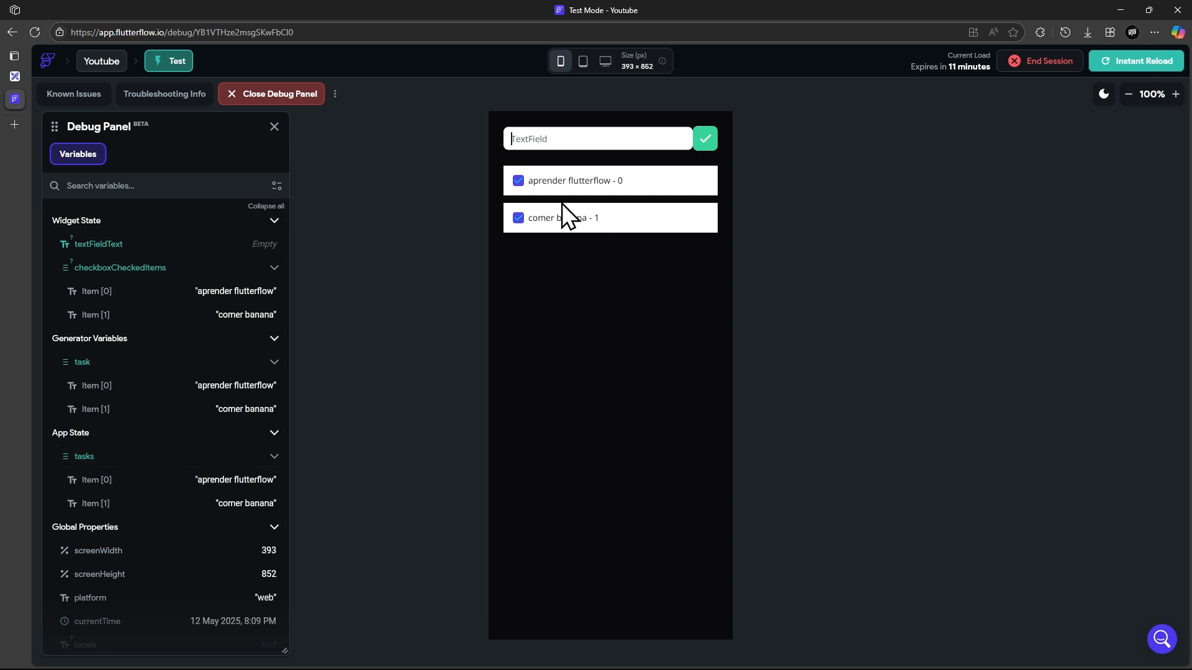
# Examine the AppState and UI task diagram in Excalidraw, and return to the Test Mode session
pyautogui.click(16, 77)
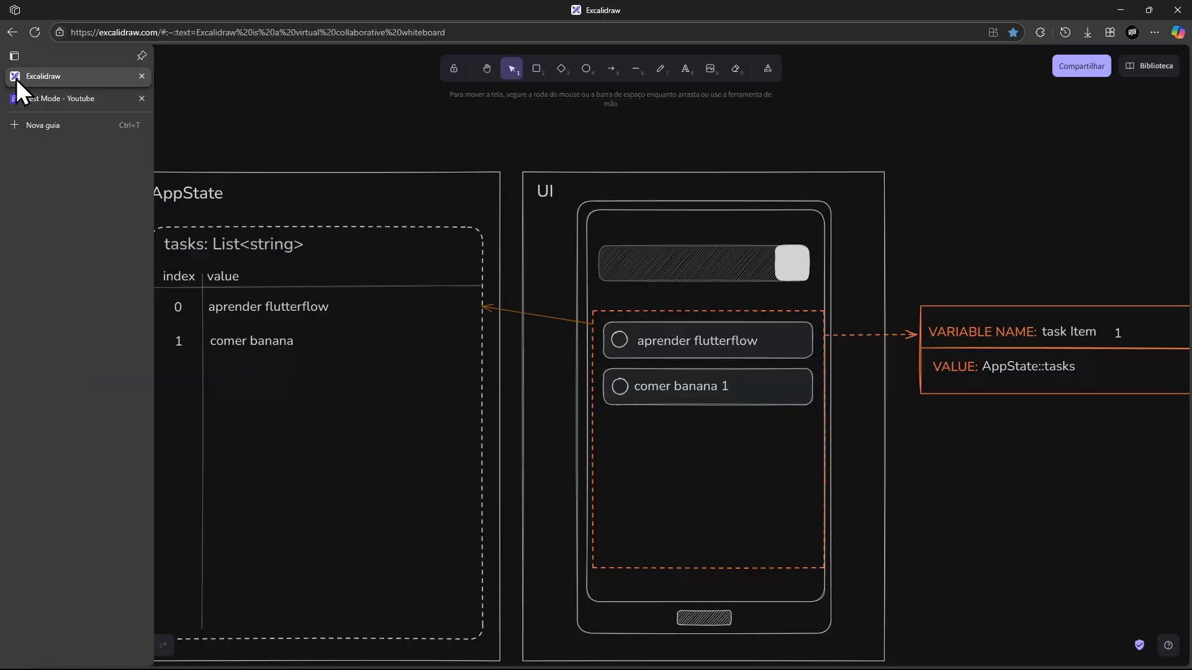
pyautogui.moveTo(681, 452); pyautogui.dragTo(639, 433)
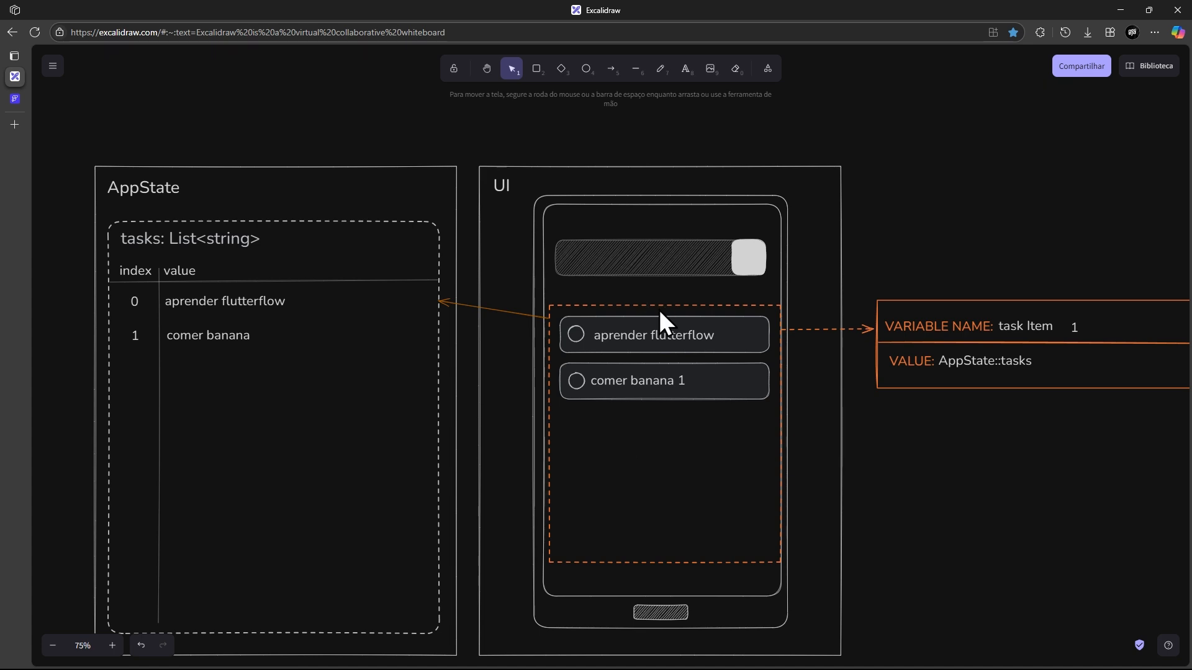
pyautogui.moveTo(660, 313); pyautogui.dragTo(655, 306)
pyautogui.click(900, 255)
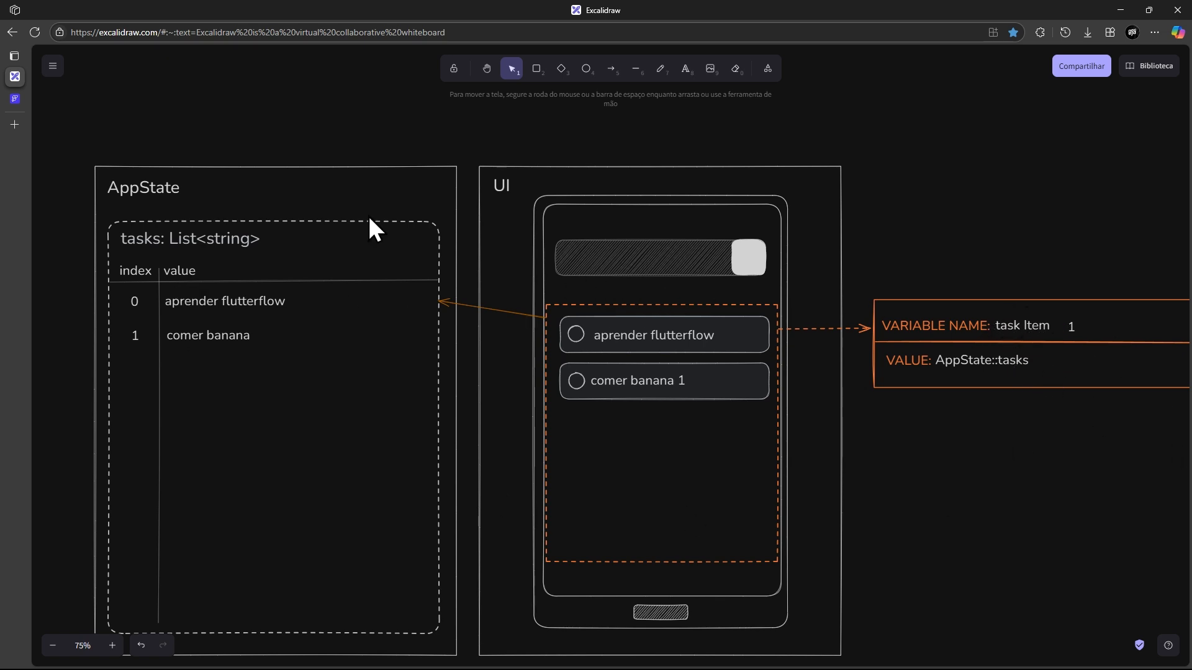
pyautogui.click(14, 101)
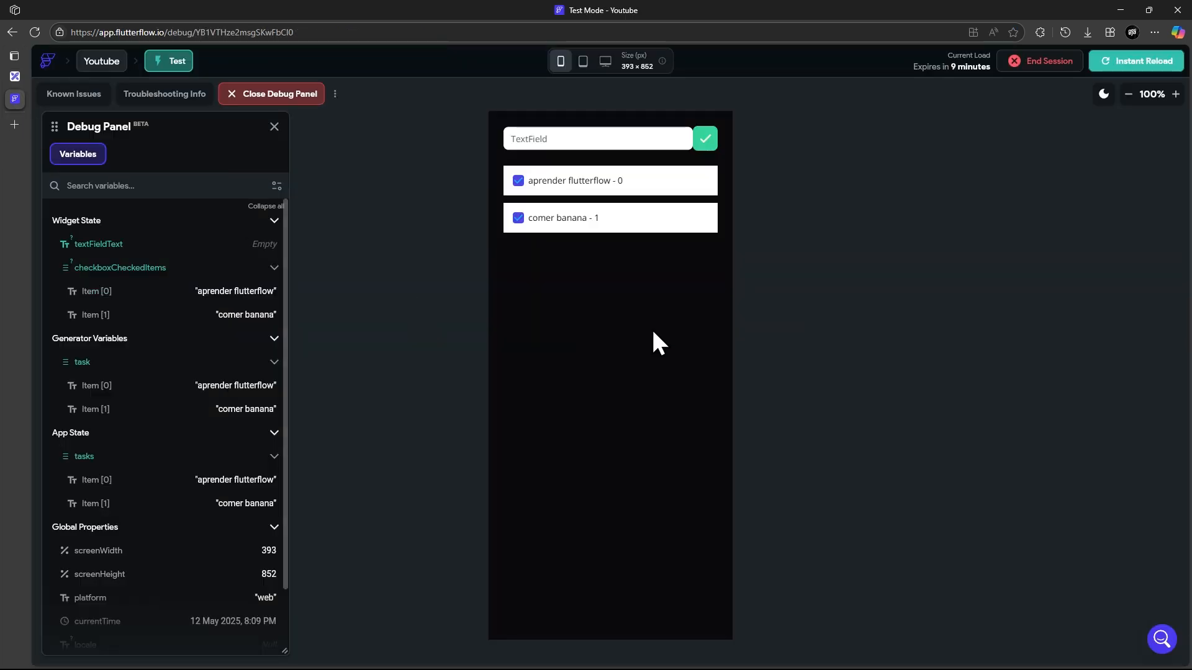